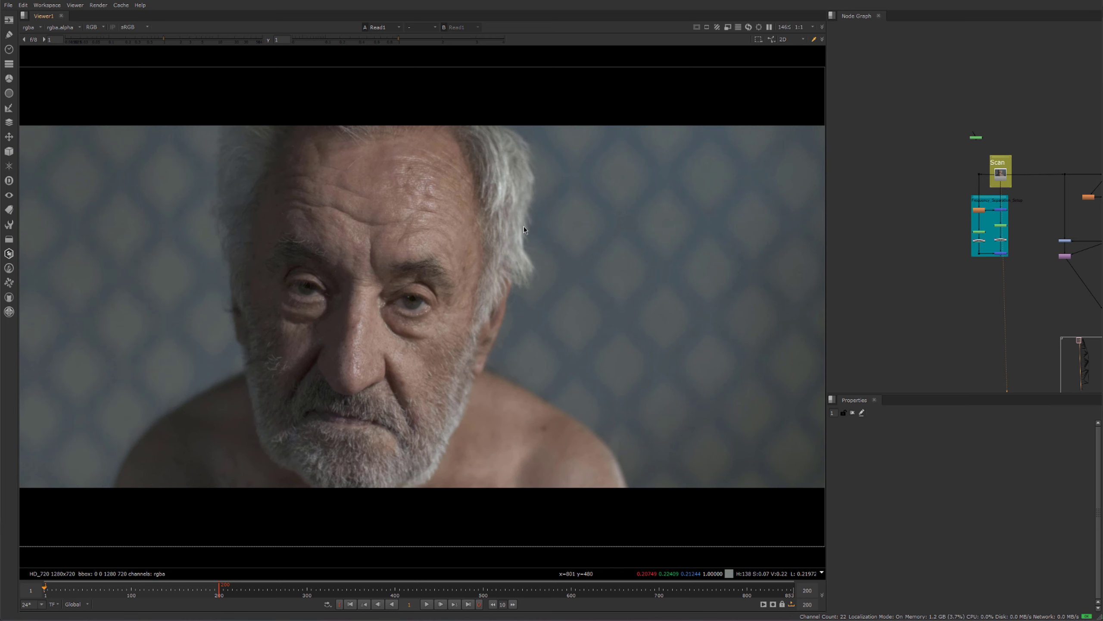
# Examine the man's face up close in the original scan plate.
pyautogui.moveTo(1013, 189); pyautogui.dragTo(959, 213, button='middle')
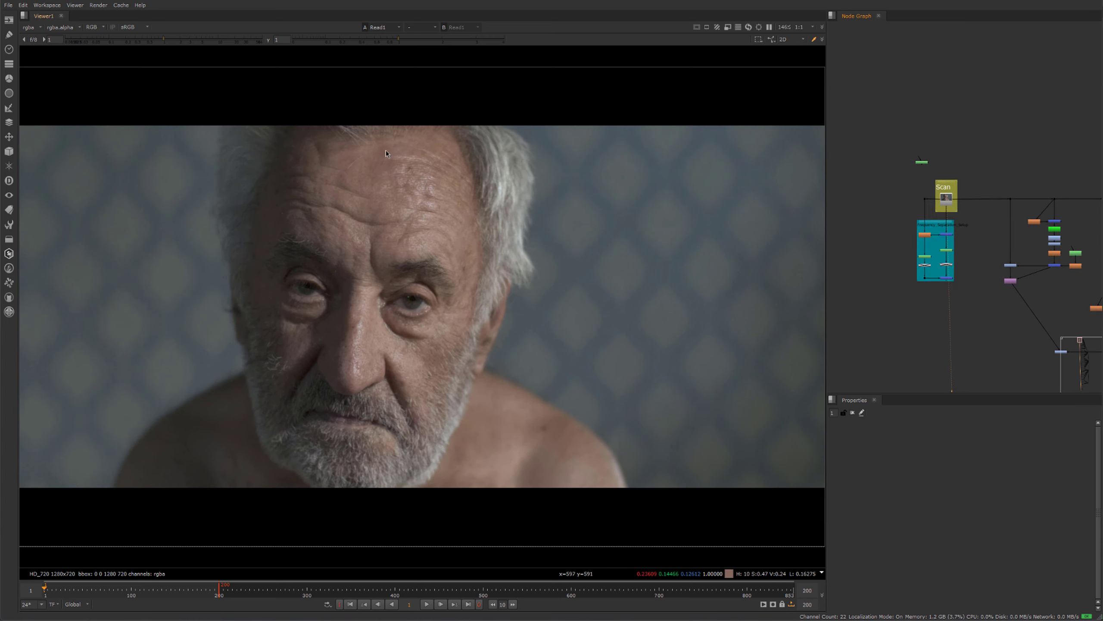
pyautogui.scroll(3, 375, 154)
pyautogui.keyDown('ctrl'); pyautogui.keyDown('shift'); pyautogui.moveTo(230, 188); pyautogui.dragTo(493, 285); pyautogui.keyUp('shift'); pyautogui.keyUp('ctrl')
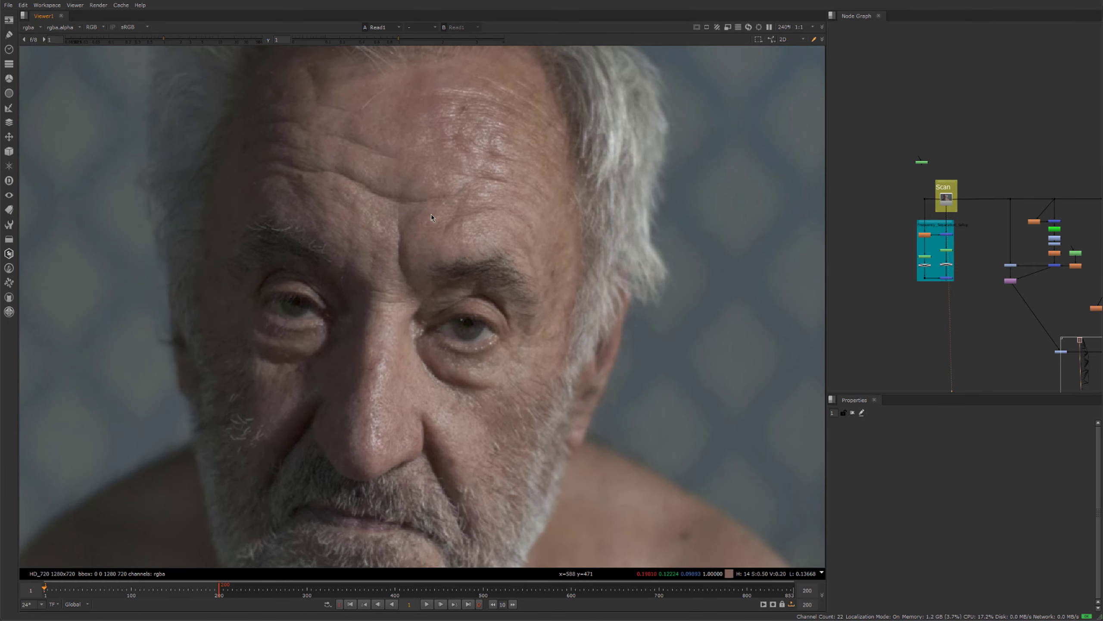
pyautogui.scroll(-1, 433, 216)
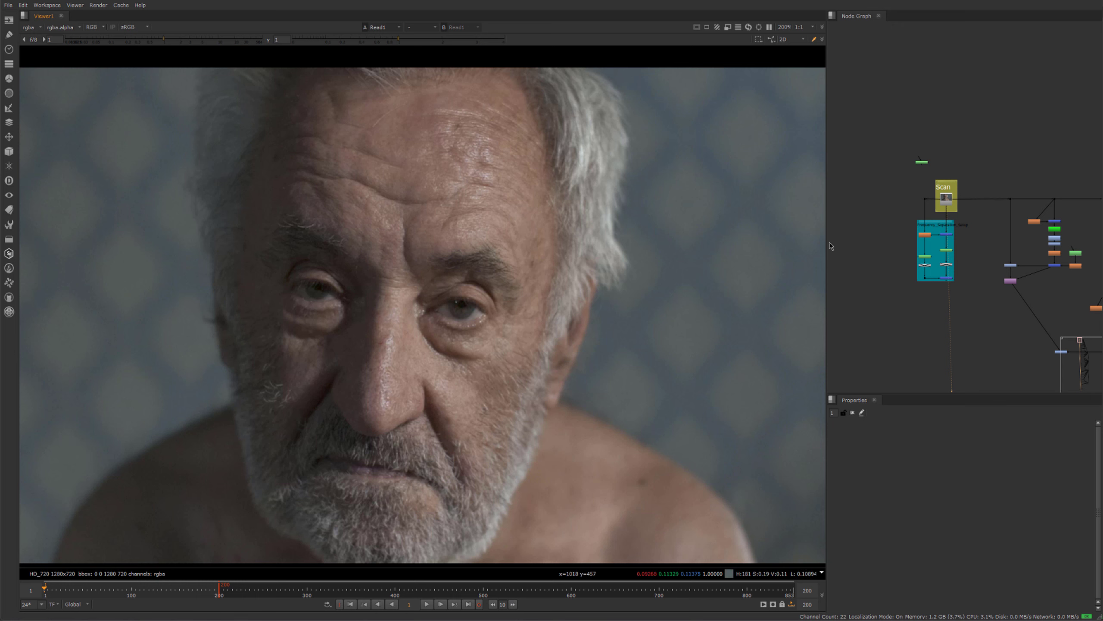
# Display the output of the final merge in the Frequency_Separation_Setup group and inspect the whole plate.
pyautogui.scroll(5, 986, 269)
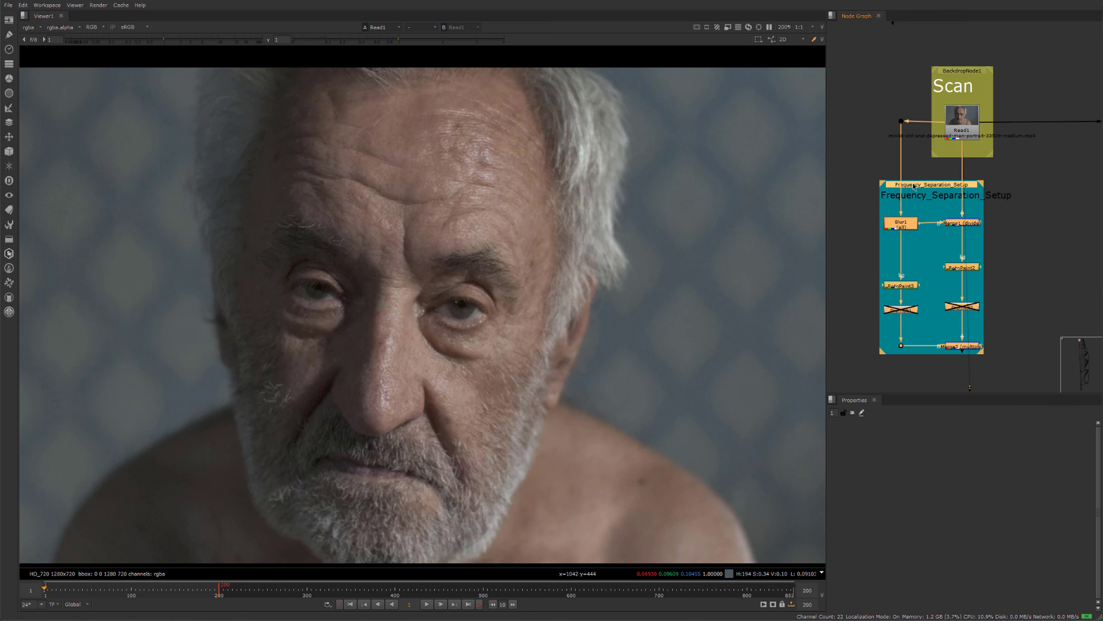
pyautogui.moveTo(866, 203); pyautogui.dragTo(965, 230)
pyautogui.moveTo(1024, 204); pyautogui.dragTo(930, 247)
pyautogui.press('1')
pyautogui.moveTo(1022, 329); pyautogui.dragTo(940, 373)
pyautogui.press('1')
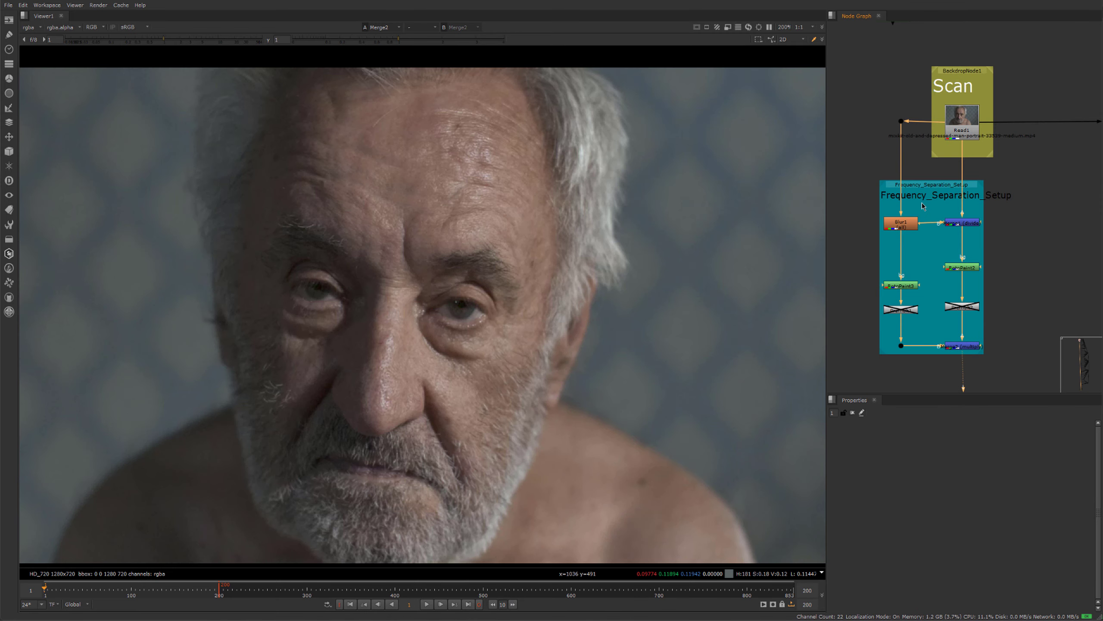
pyautogui.scroll(3, 464, 175)
pyautogui.scroll(-5, 439, 203)
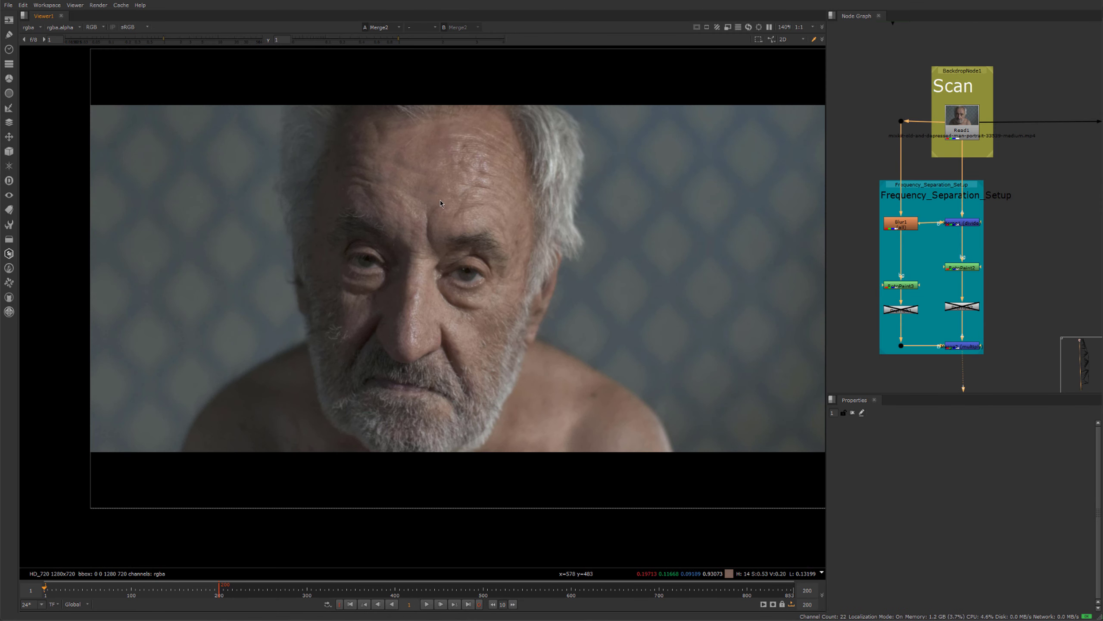
# Compare the Read1 scan with the Merge2 output of the frequency separation setup.
pyautogui.click(948, 127)
pyautogui.press('1')
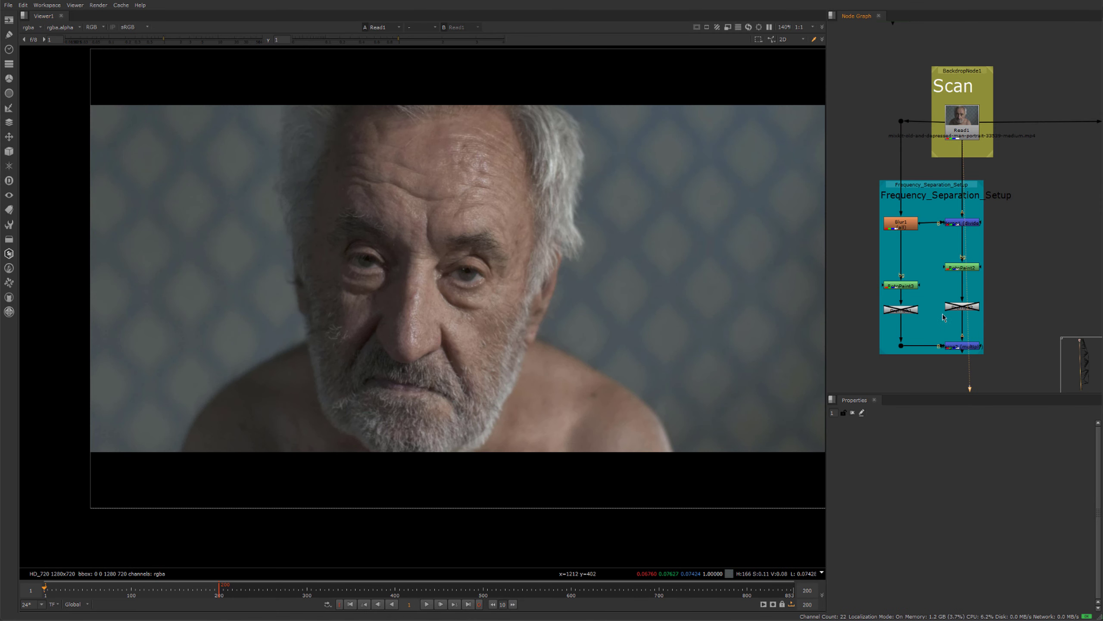
pyautogui.moveTo(1031, 334); pyautogui.dragTo(934, 377)
pyautogui.press('1')
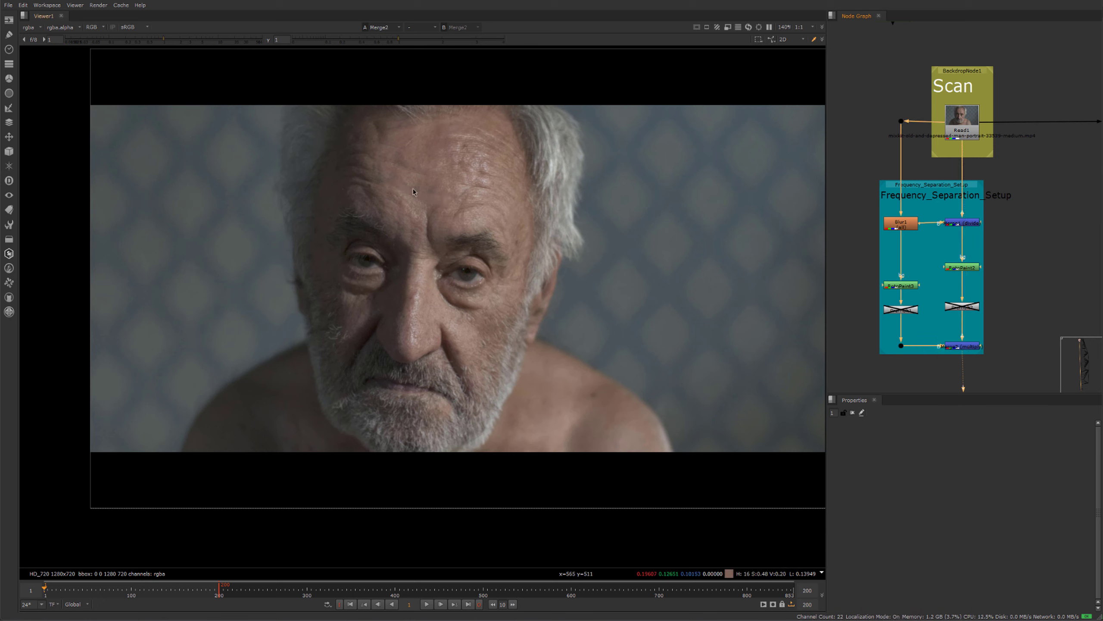
# Locate the luminance keyer branch beside the frequency separation setup and display the output of Blur2.
pyautogui.scroll(-5, 926, 335)
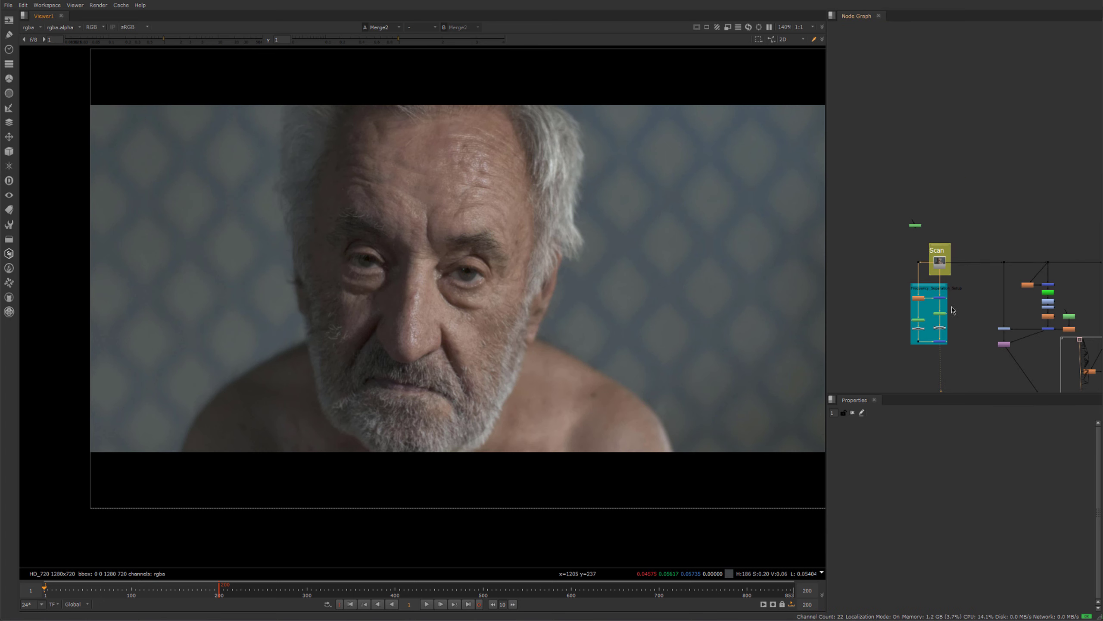
pyautogui.moveTo(995, 318); pyautogui.dragTo(944, 290, button='middle')
pyautogui.scroll(3, 947, 290)
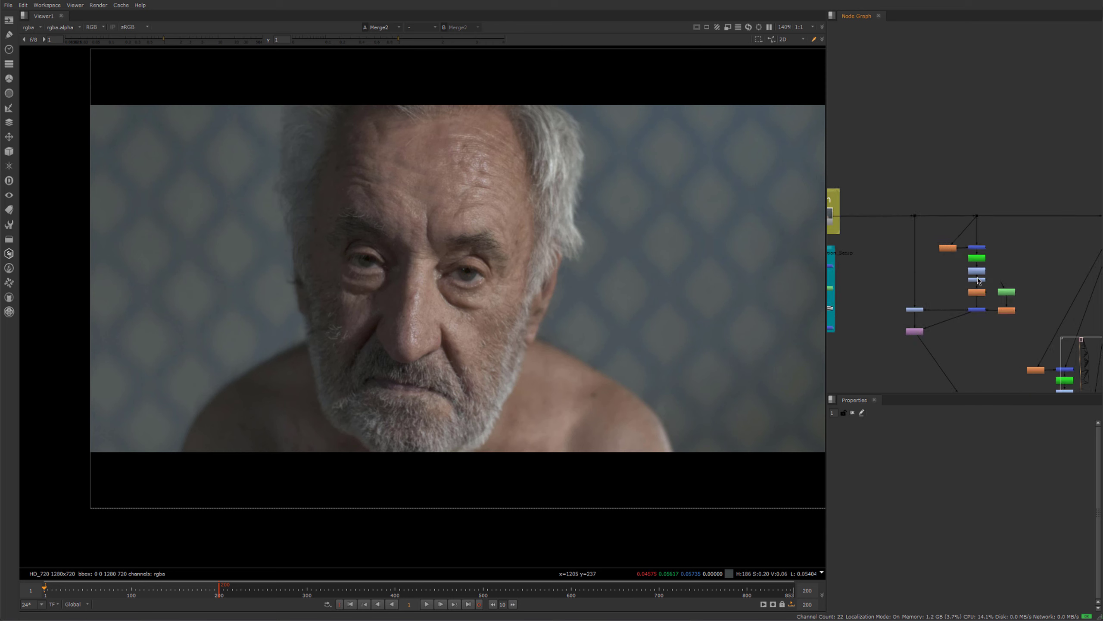
pyautogui.moveTo(887, 160); pyautogui.dragTo(1011, 353)
pyautogui.click(968, 351)
pyautogui.scroll(2, 905, 264)
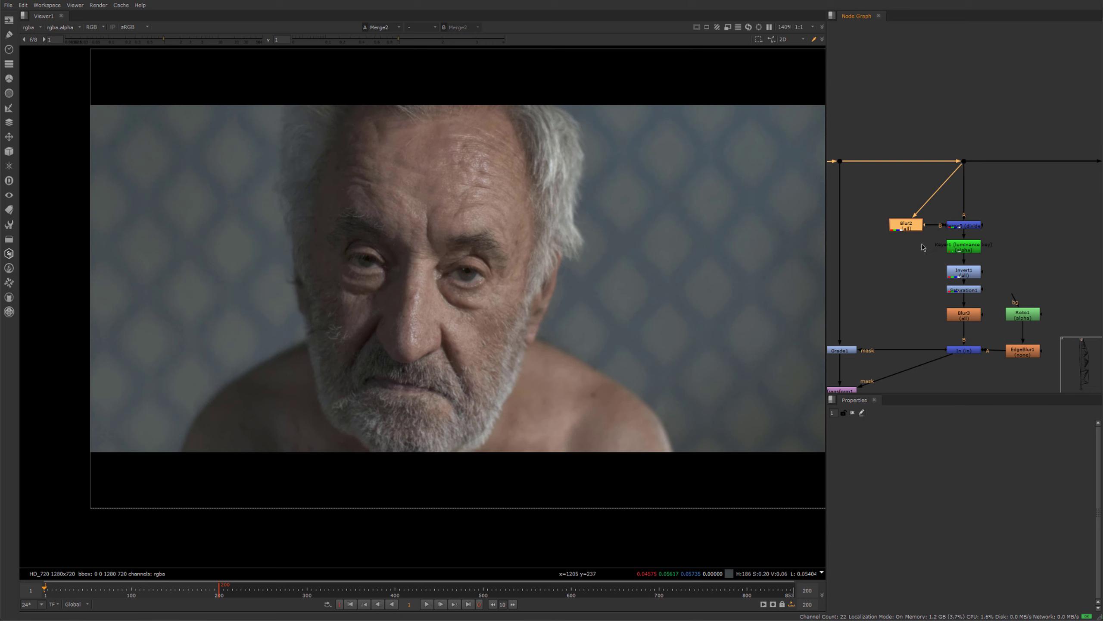
pyautogui.moveTo(921, 244); pyautogui.dragTo(936, 227, button='middle')
pyautogui.moveTo(1066, 191); pyautogui.dragTo(1038, 197)
pyautogui.moveTo(889, 167); pyautogui.dragTo(946, 243)
pyautogui.press('1')
# Display the Merge3 detail result, followed by the Saturation1 output below the keyer and invert nodes.
pyautogui.click(978, 209)
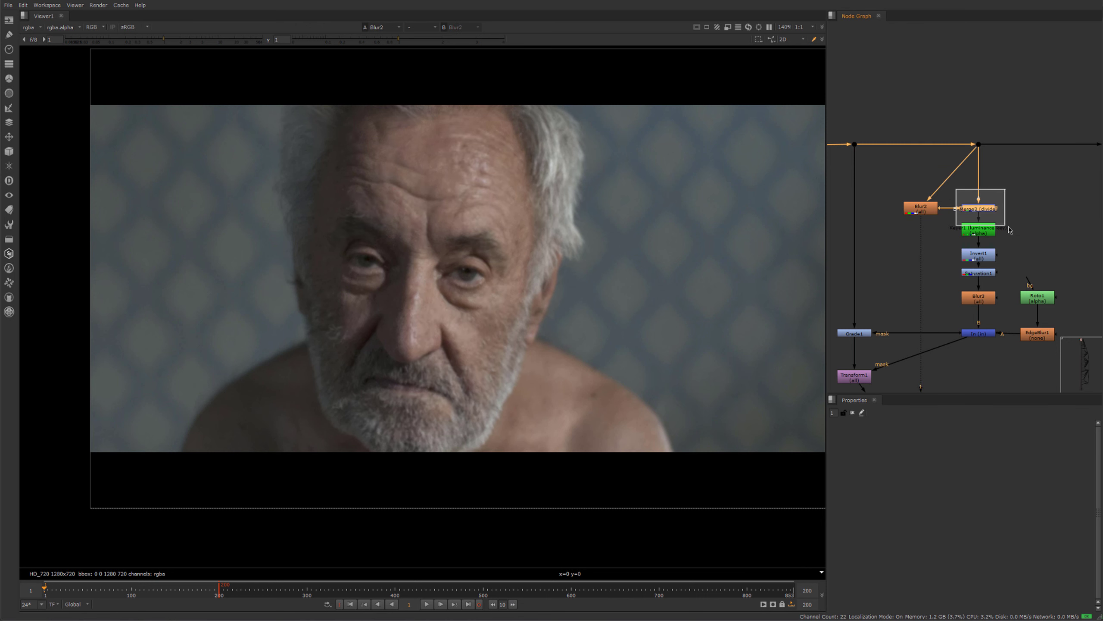
pyautogui.press('1')
pyautogui.click(979, 273)
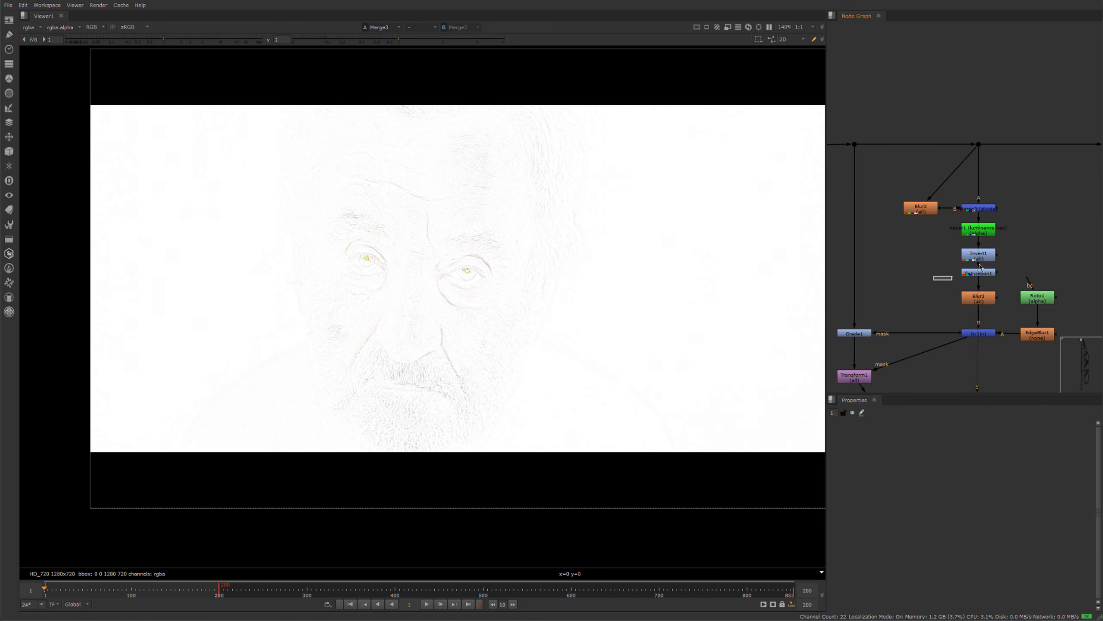
pyautogui.press('1')
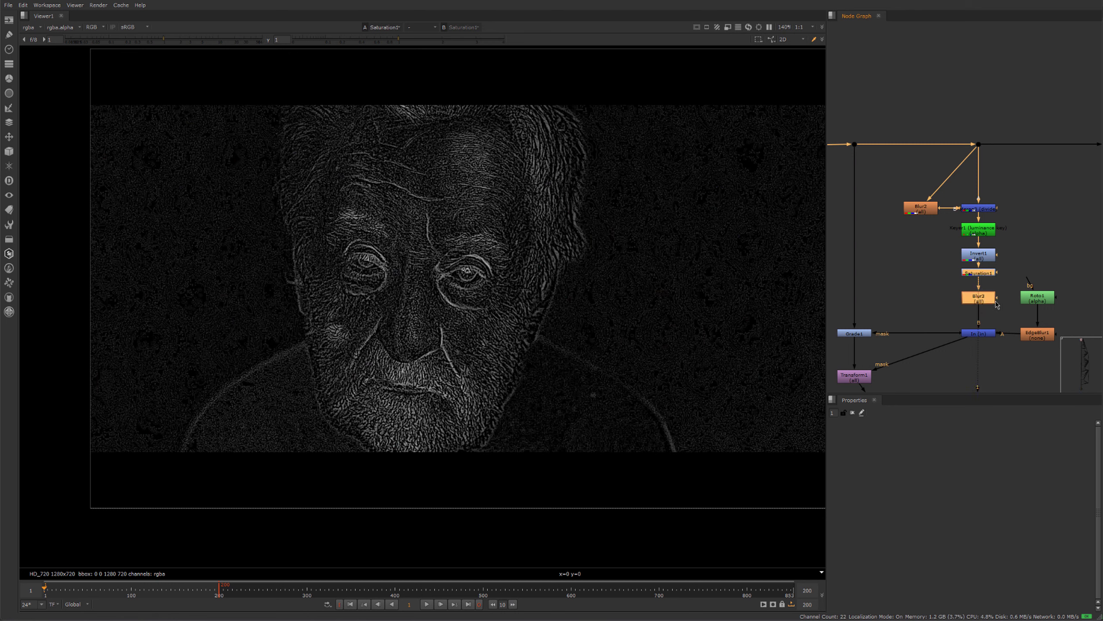
# Display the In merge where Blur3 meets the roto branch and inspect its alpha channel.
pyautogui.moveTo(930, 304); pyautogui.dragTo(999, 360)
pyautogui.press('1')
pyautogui.press('a')
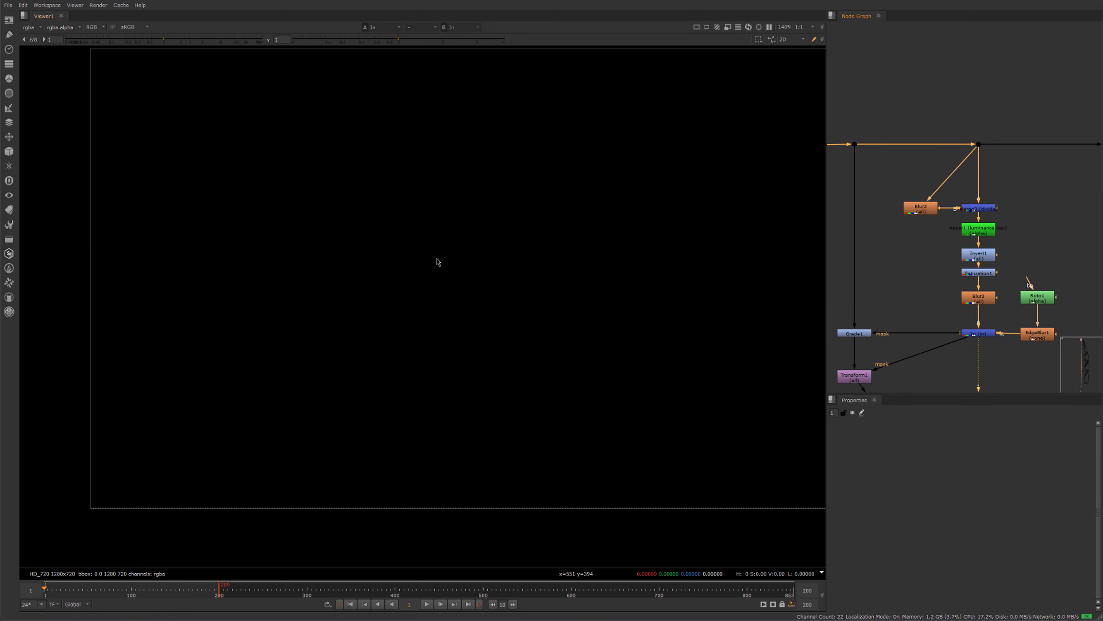
pyautogui.scroll(2, 399, 182)
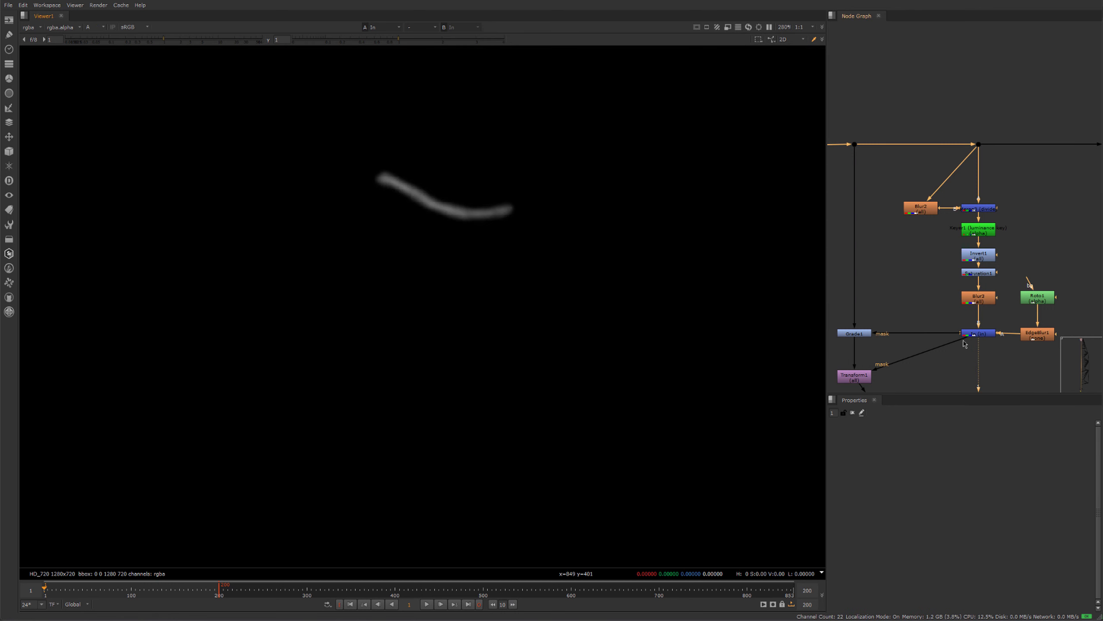
# Display Grade1 in full colour and inspect the masked forehead wrinkle up close.
pyautogui.moveTo(897, 316); pyautogui.dragTo(833, 345)
pyautogui.press('1')
pyautogui.press('a')
pyautogui.moveTo(906, 308); pyautogui.dragTo(842, 348)
pyautogui.scroll(2, 411, 174)
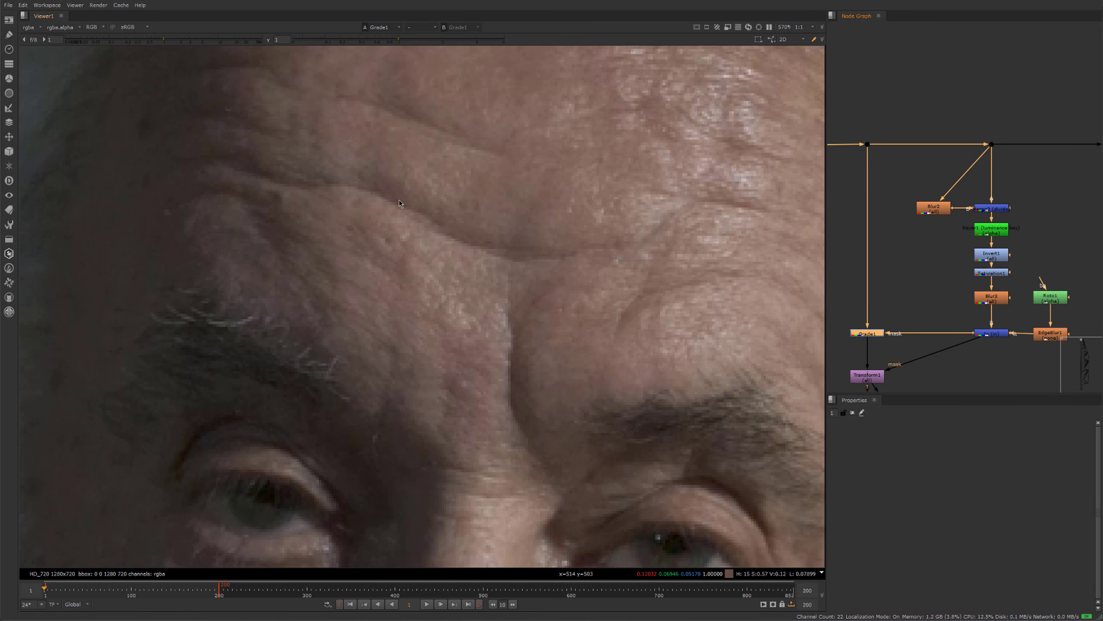
# Display the Transform1 output and check its effect on the forehead and the whole face.
pyautogui.moveTo(912, 351); pyautogui.dragTo(938, 272, button='middle')
pyautogui.click(972, 318)
pyautogui.moveTo(963, 341); pyautogui.dragTo(831, 281)
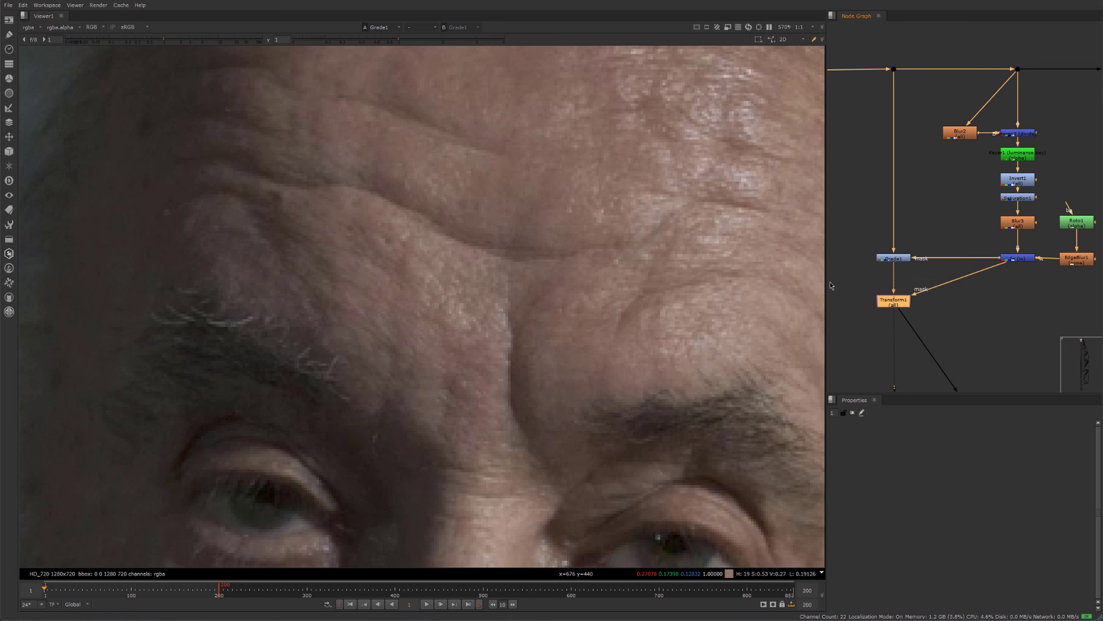
pyautogui.press('1')
pyautogui.click(910, 307)
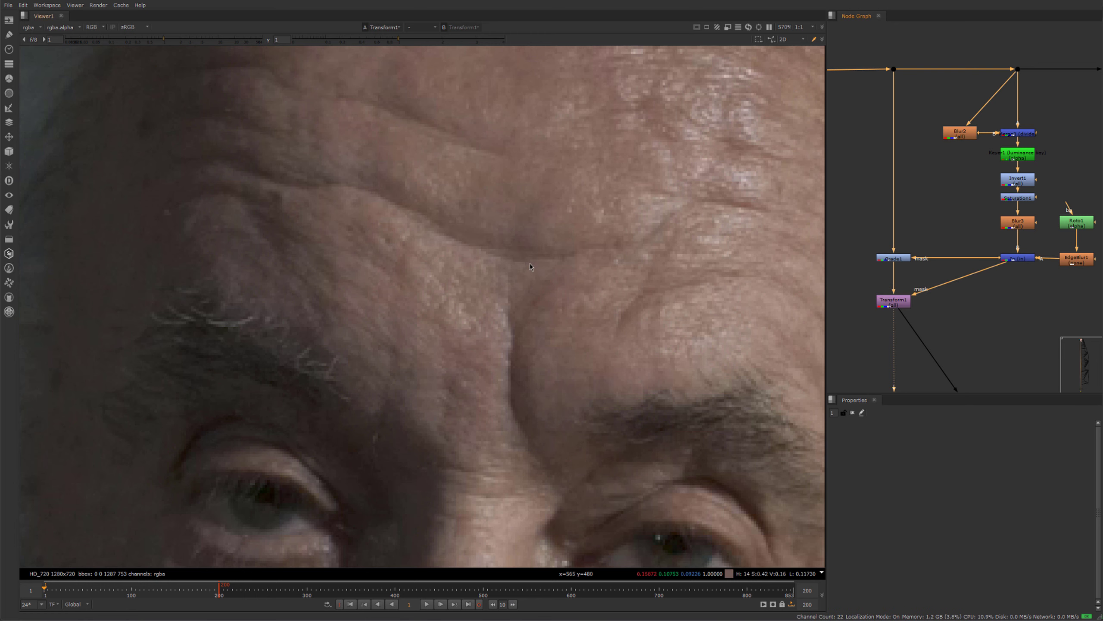
pyautogui.scroll(-5, 529, 262)
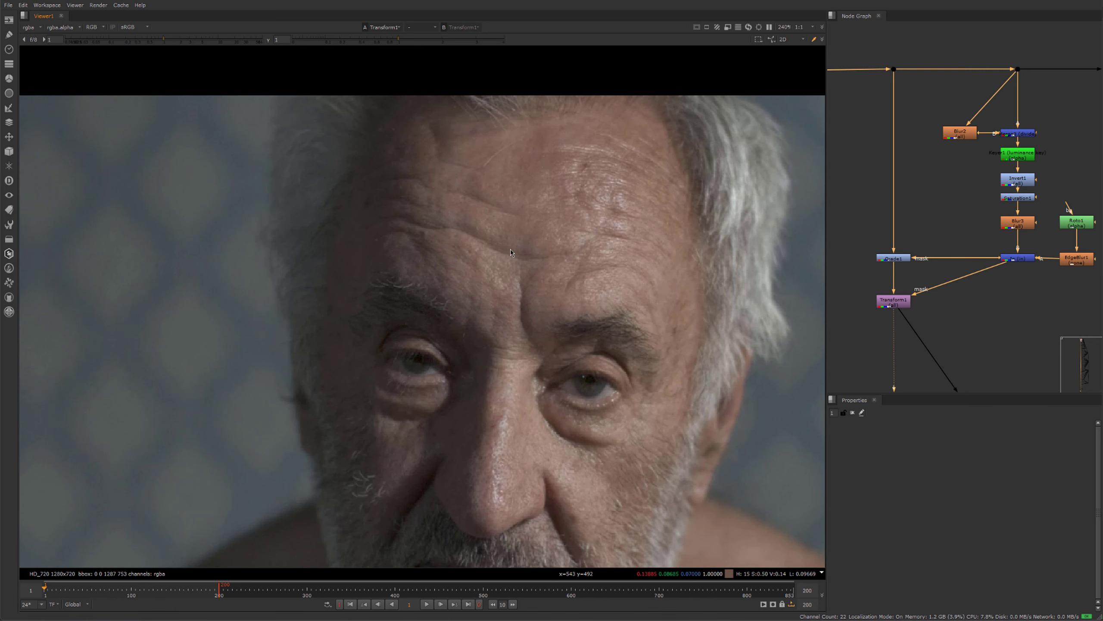
pyautogui.moveTo(583, 304)
pyautogui.mouseDown()
pyautogui.moveTo(496, 273)
pyautogui.moveTo(523, 282)
pyautogui.mouseUp()
pyautogui.scroll(-4, 566, 354)
pyautogui.moveTo(566, 355); pyautogui.dragTo(479, 317, button='middle')
pyautogui.scroll(-1, 982, 309)
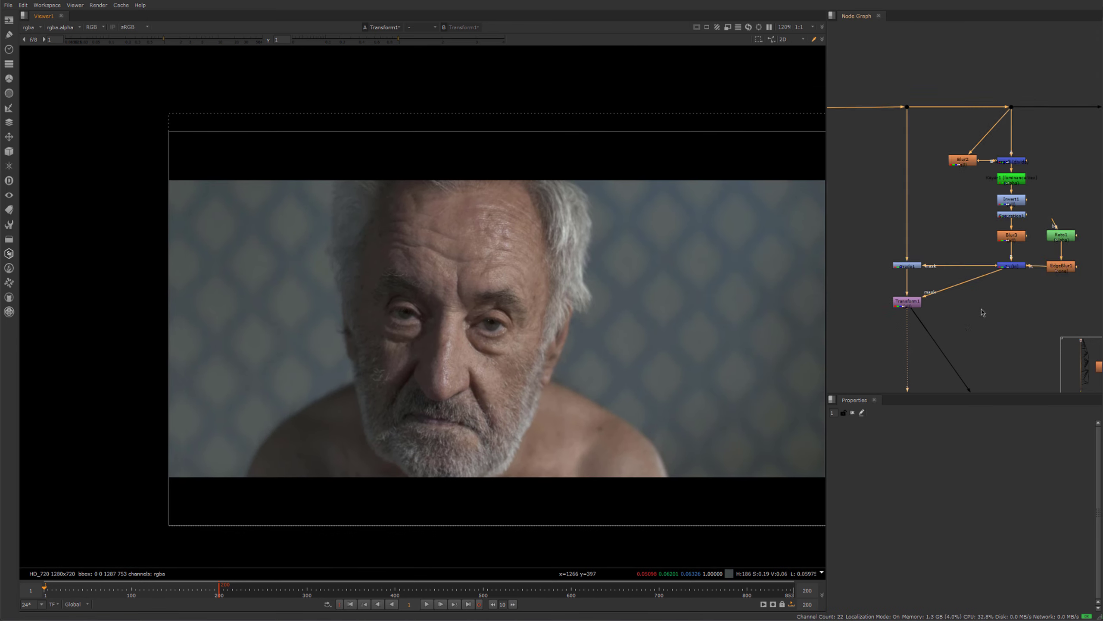
# Select all the nodes of the wrinkle mask branch, from Blur2 down to Transform1.
pyautogui.scroll(-3, 956, 315)
pyautogui.moveTo(875, 324); pyautogui.dragTo(989, 210)
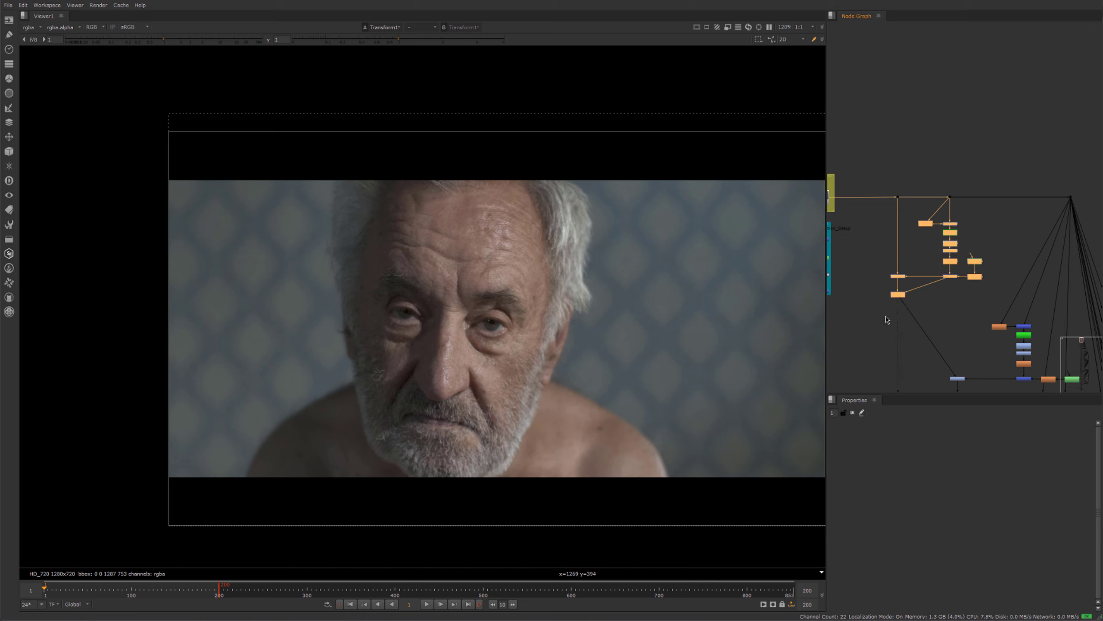
pyautogui.scroll(-2, 928, 317)
pyautogui.scroll(3, 867, 249)
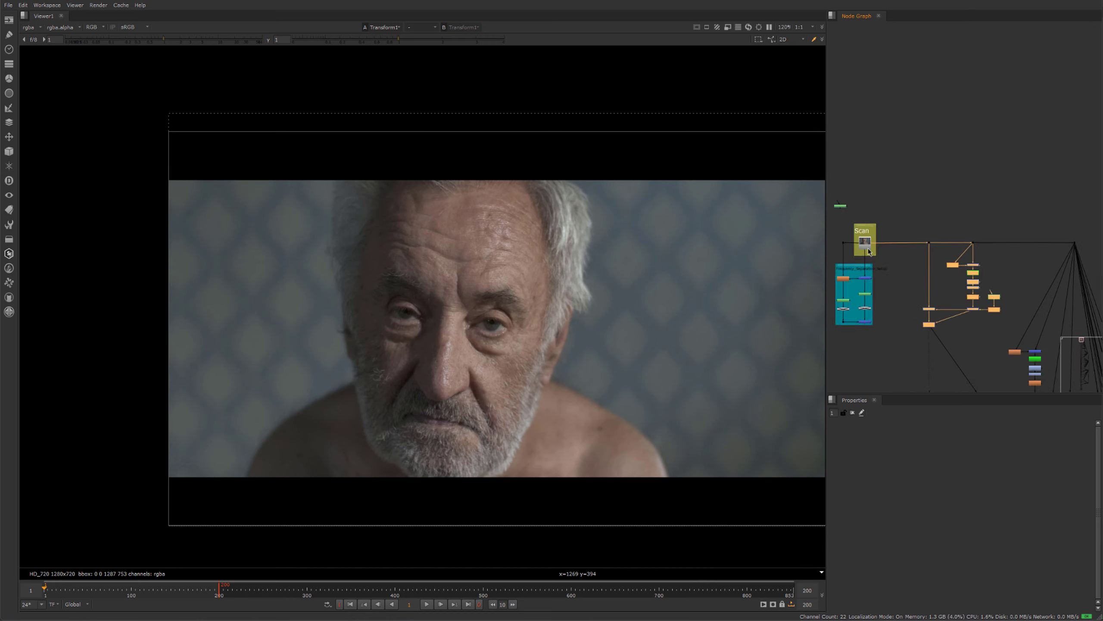
# Display the original Read1 scan again and frame the whole plate.
pyautogui.click(866, 247)
pyautogui.press('1')
pyautogui.moveTo(473, 308); pyautogui.dragTo(418, 295, button='middle')
pyautogui.scroll(-1, 455, 379)
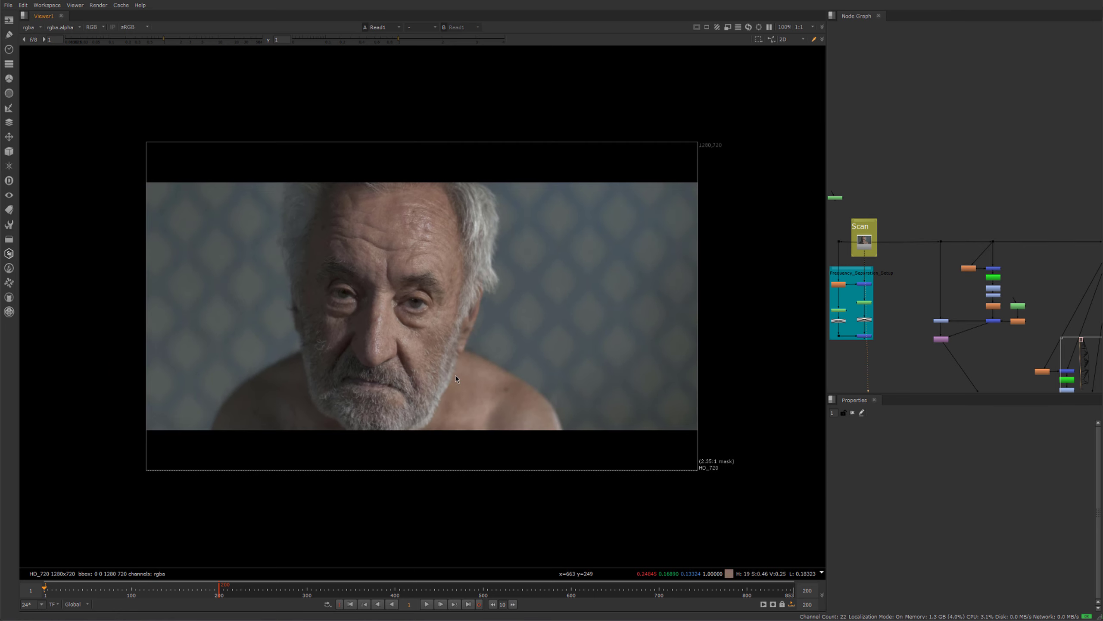
pyautogui.scroll(2, 491, 356)
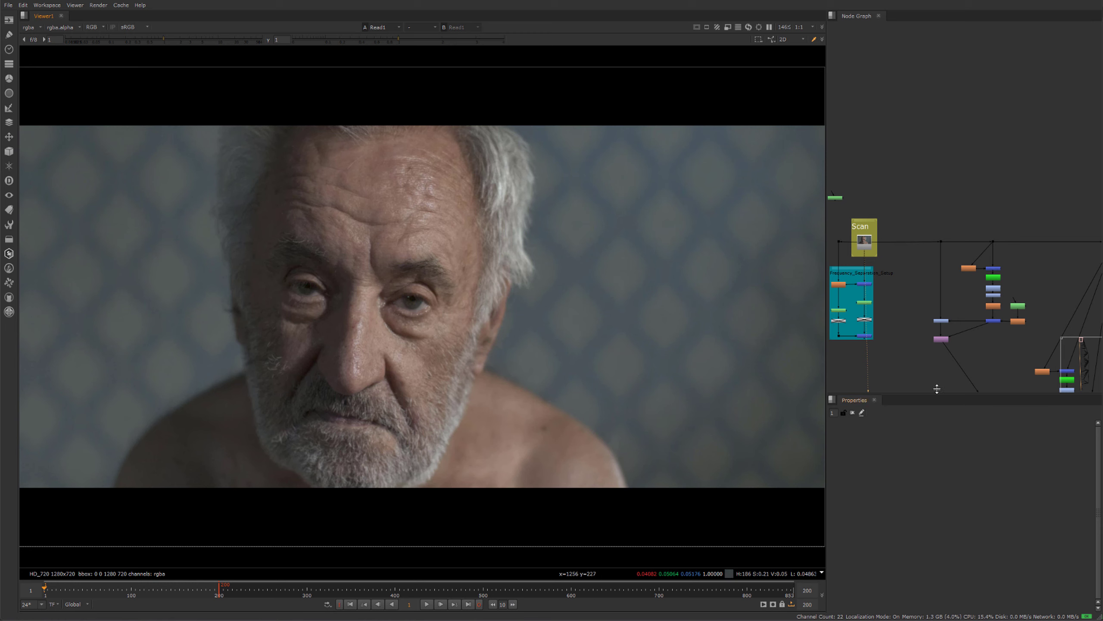
# Display the finished composite from Remove2 at the end of the node tree and inspect the relit face.
pyautogui.scroll(-10, 954, 350)
pyautogui.moveTo(955, 354); pyautogui.dragTo(934, 45, button='middle')
pyautogui.moveTo(951, 385); pyautogui.dragTo(950, 272, button='middle')
pyautogui.scroll(1, 950, 272)
pyautogui.scroll(5, 950, 272)
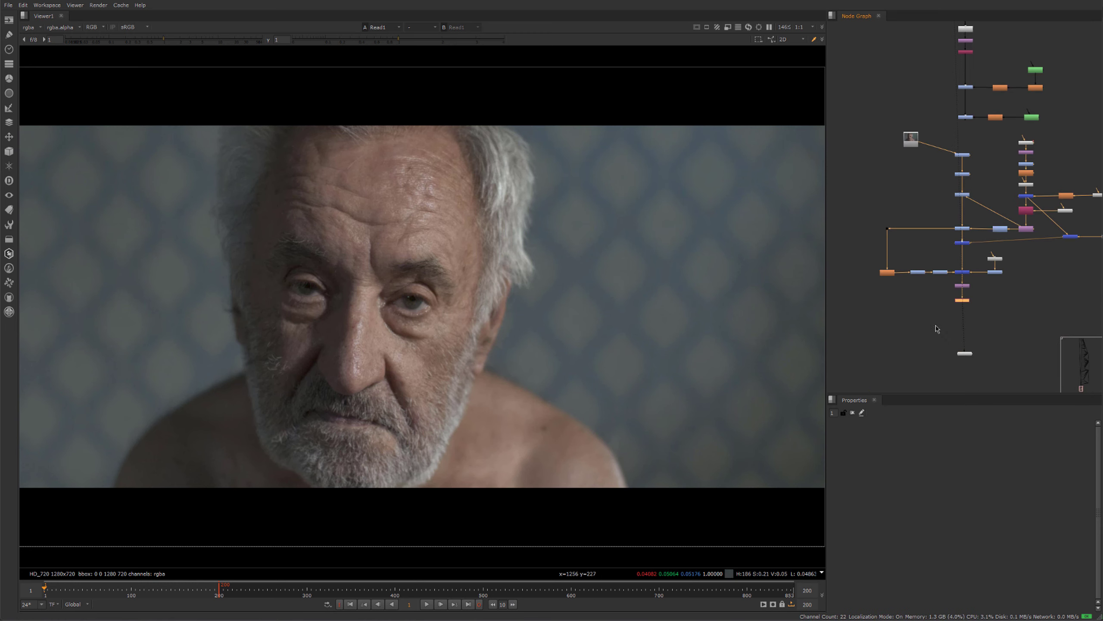
pyautogui.press('1')
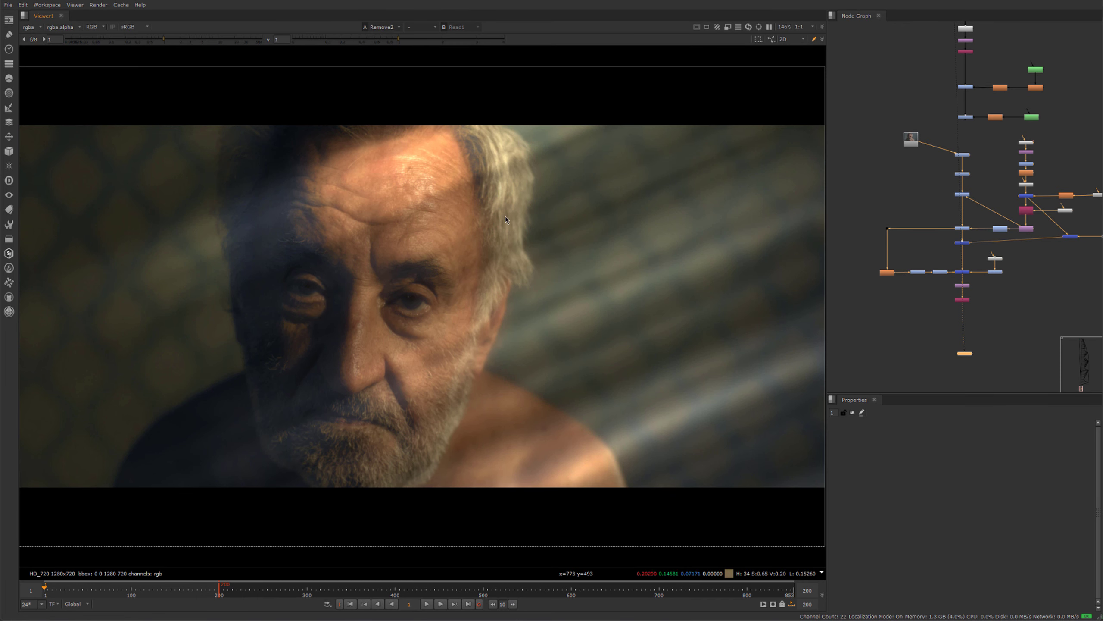
pyautogui.moveTo(543, 127); pyautogui.dragTo(233, 477)
pyautogui.moveTo(234, 434); pyautogui.dragTo(497, 194)
pyautogui.moveTo(427, 251)
pyautogui.mouseDown(button='middle')
pyautogui.moveTo(441, 286)
pyautogui.moveTo(427, 264)
pyautogui.moveTo(417, 269)
pyautogui.moveTo(427, 266)
pyautogui.mouseUp(button='middle')
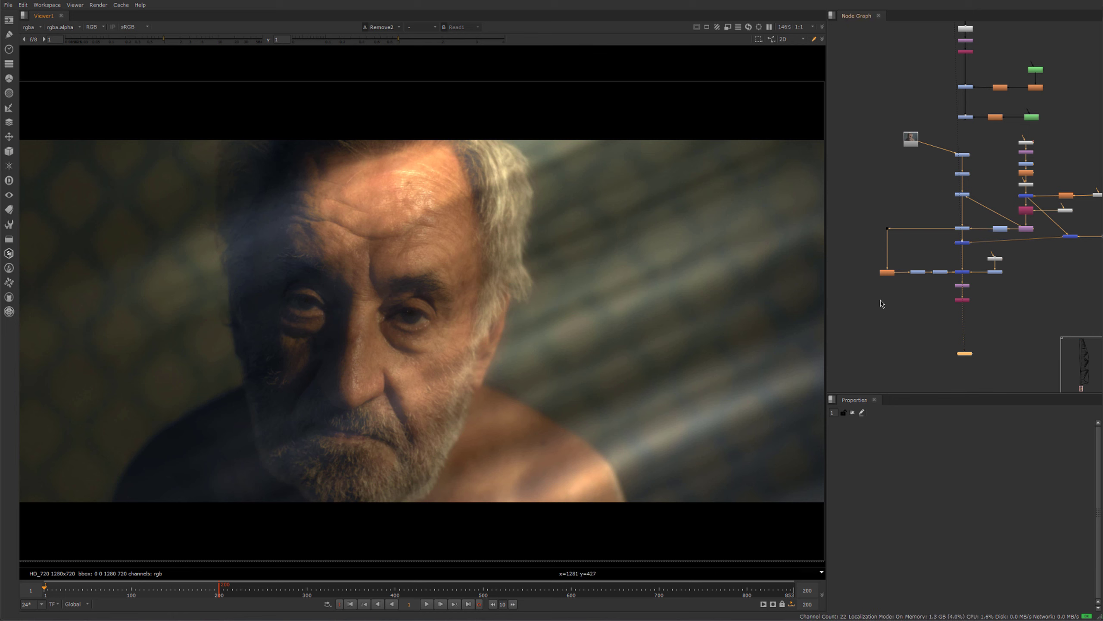
# Survey the repeated keyer and blur branches feeding the main trunk of the node graph.
pyautogui.scroll(-5, 895, 304)
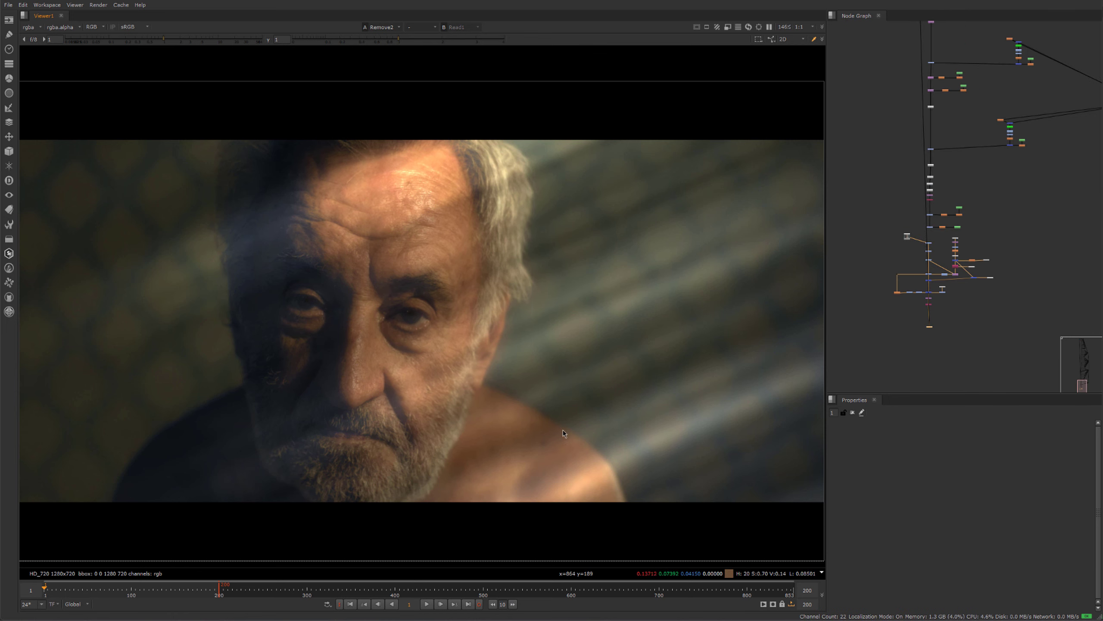
pyautogui.scroll(-3, 947, 261)
pyautogui.moveTo(911, 186); pyautogui.dragTo(870, 354, button='middle')
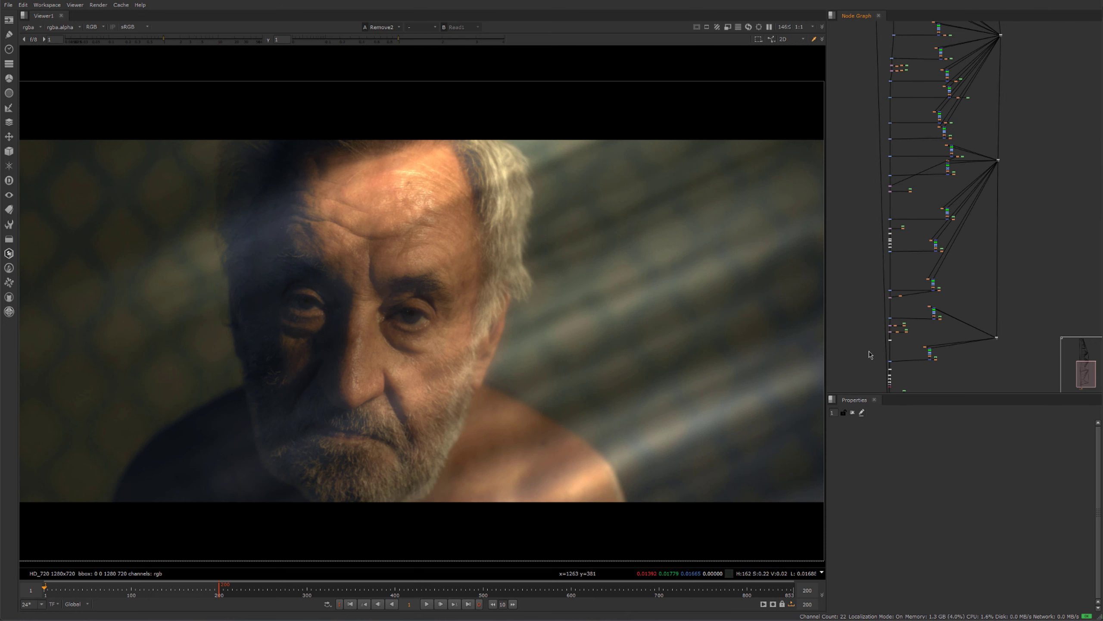
pyautogui.moveTo(931, 202); pyautogui.dragTo(953, 354, button='middle')
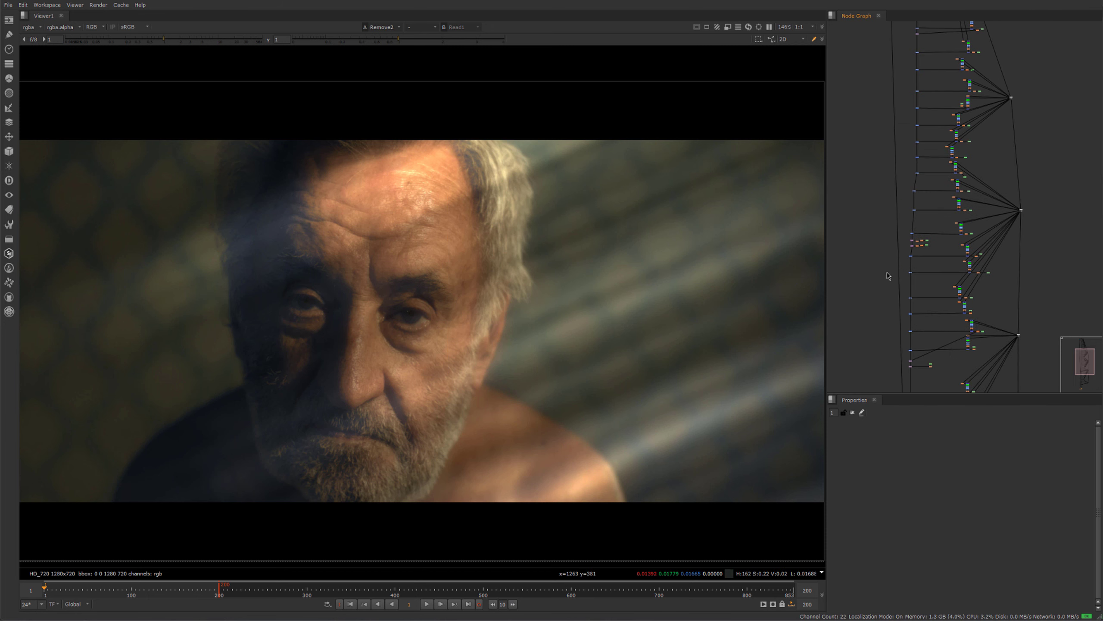
pyautogui.moveTo(851, 239); pyautogui.dragTo(862, 259)
pyautogui.scroll(1, 997, 183)
pyautogui.moveTo(860, 197); pyautogui.dragTo(906, 354, button='middle')
pyautogui.moveTo(916, 135); pyautogui.dragTo(920, 275, button='middle')
pyautogui.moveTo(911, 191); pyautogui.dragTo(929, 100, button='middle')
pyautogui.scroll(8, 929, 100)
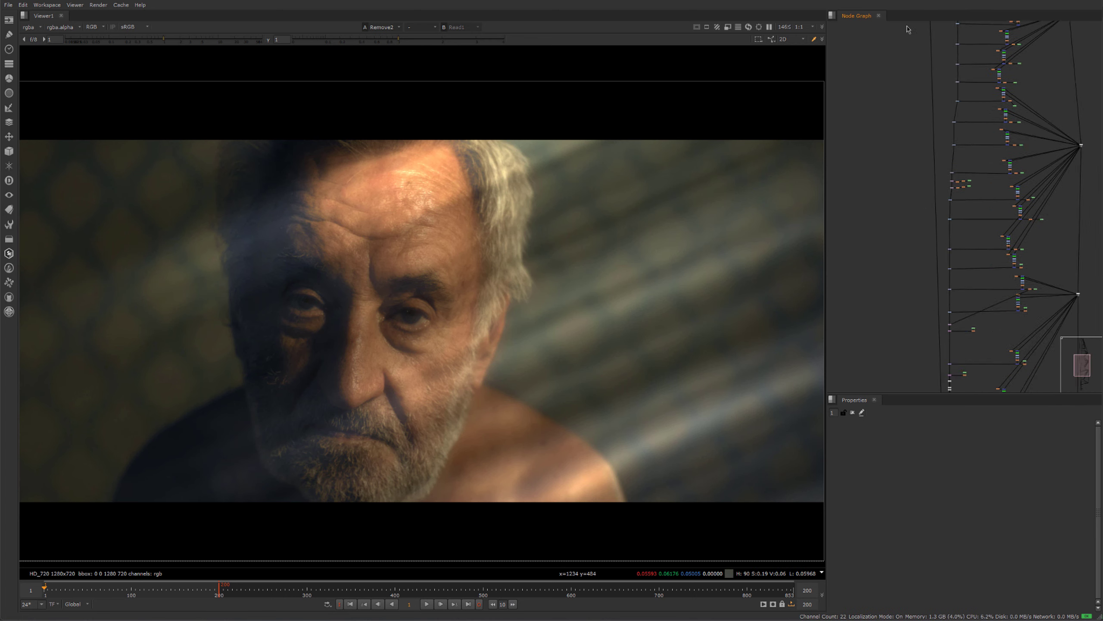
# Display the Remove1 output above the relighting section and frame the whole image.
pyautogui.moveTo(963, 27); pyautogui.dragTo(944, 222, button='middle')
pyautogui.moveTo(933, 337); pyautogui.dragTo(963, 229, button='middle')
pyautogui.scroll(2, 964, 229)
pyautogui.click(940, 234)
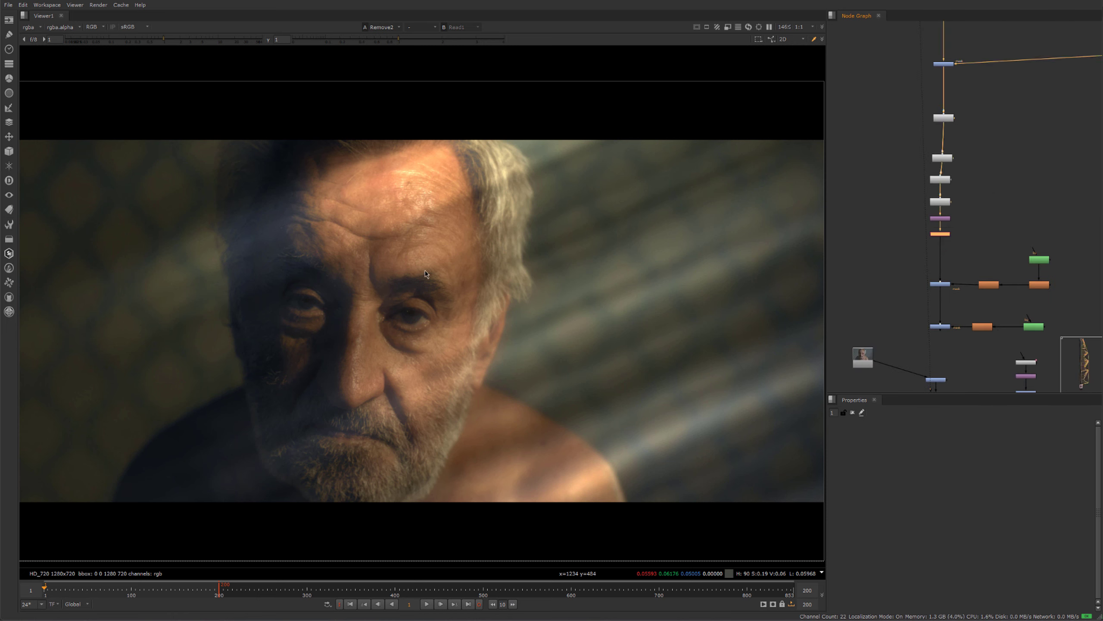
pyautogui.press('1')
pyautogui.scroll(-2, 367, 230)
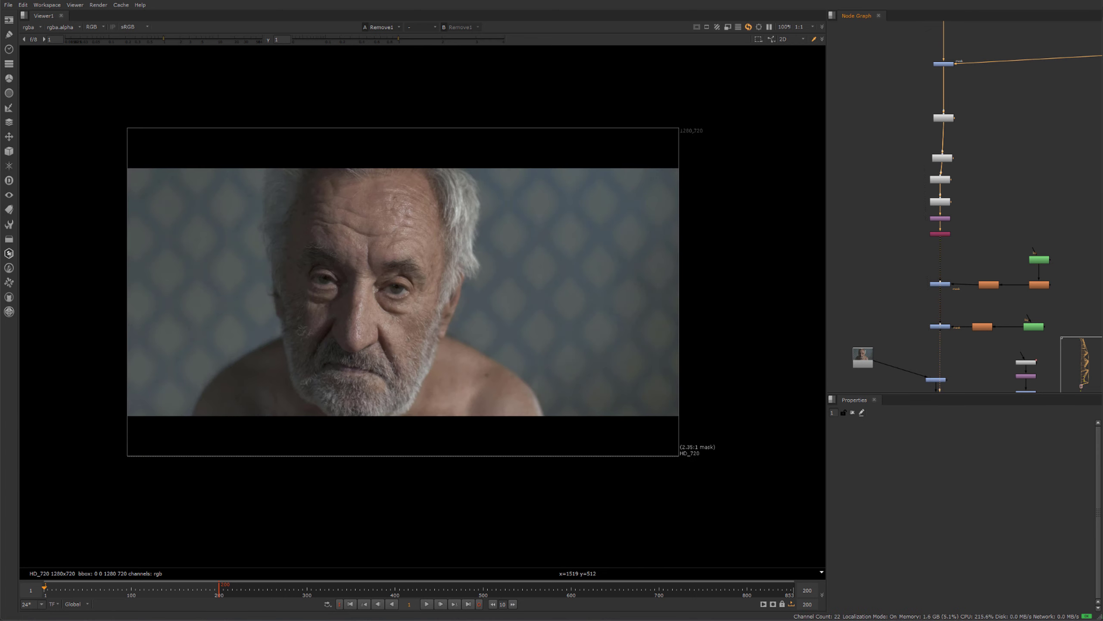
# Examine the SplineWarp chain on the main trunk and its masked branch above the relighting section.
pyautogui.moveTo(1058, 155); pyautogui.dragTo(1012, 319, button='middle')
pyautogui.scroll(-5, 1011, 314)
pyautogui.moveTo(1004, 231); pyautogui.dragTo(948, 156, button='middle')
pyautogui.scroll(7, 925, 239)
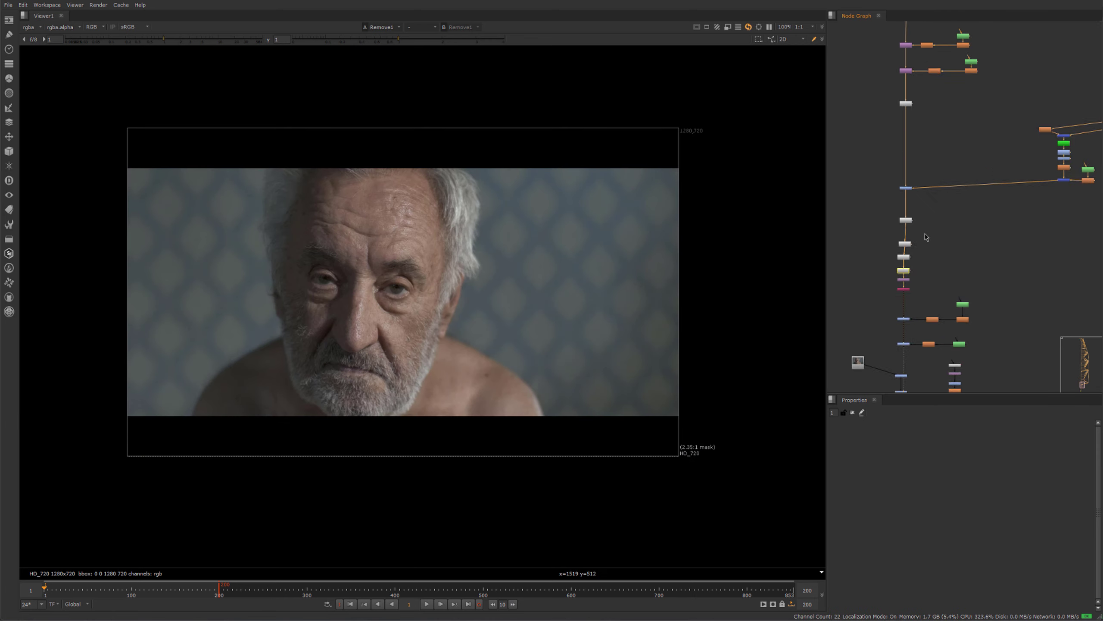
pyautogui.moveTo(933, 209); pyautogui.dragTo(948, 150, button='middle')
pyautogui.scroll(1, 401, 285)
pyautogui.scroll(1, 417, 289)
pyautogui.scroll(-1, 304, 227)
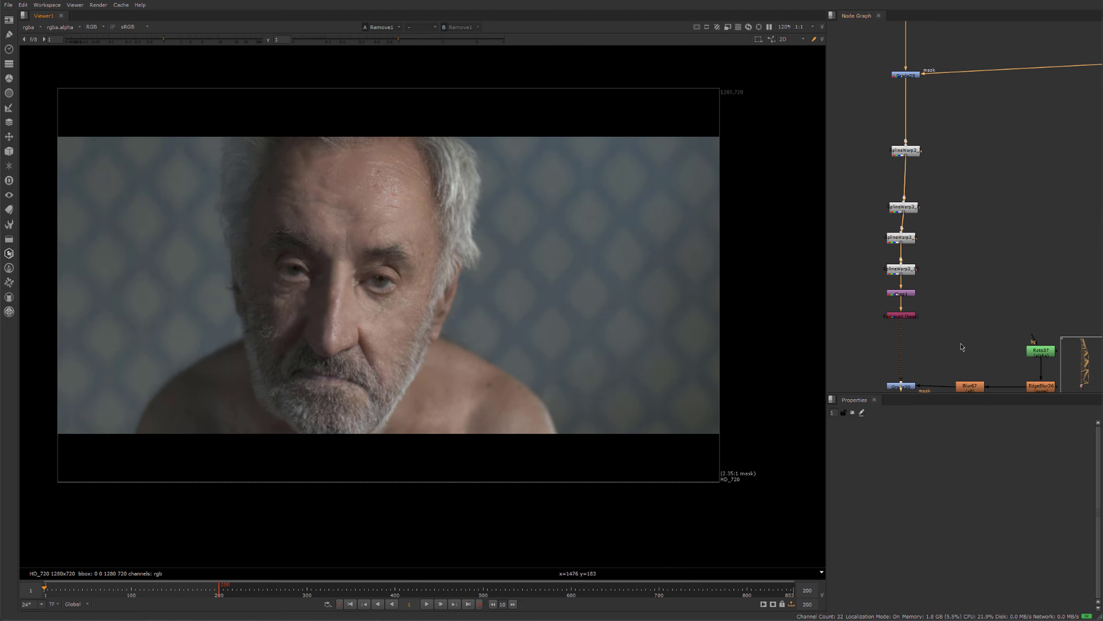
pyautogui.scroll(-3, 907, 379)
pyautogui.scroll(-2, 955, 321)
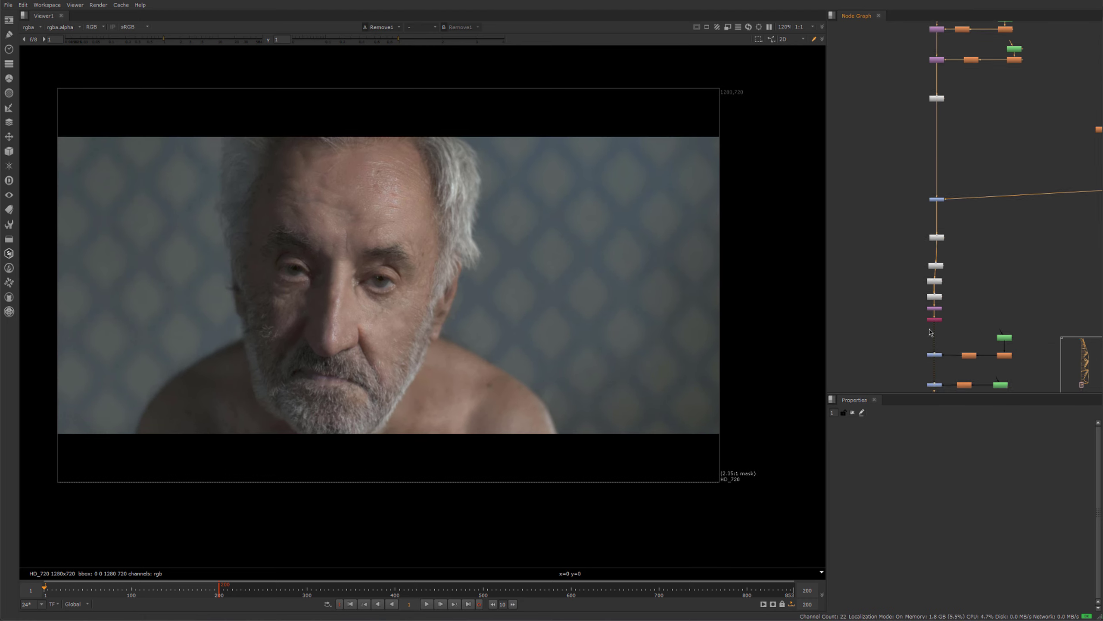
# Assign the Read2 plate and the Remove1 output to separate viewer inputs and alternate between them to compare the retouching.
pyautogui.moveTo(956, 332); pyautogui.dragTo(950, 244, button='middle')
pyautogui.scroll(2, 924, 229)
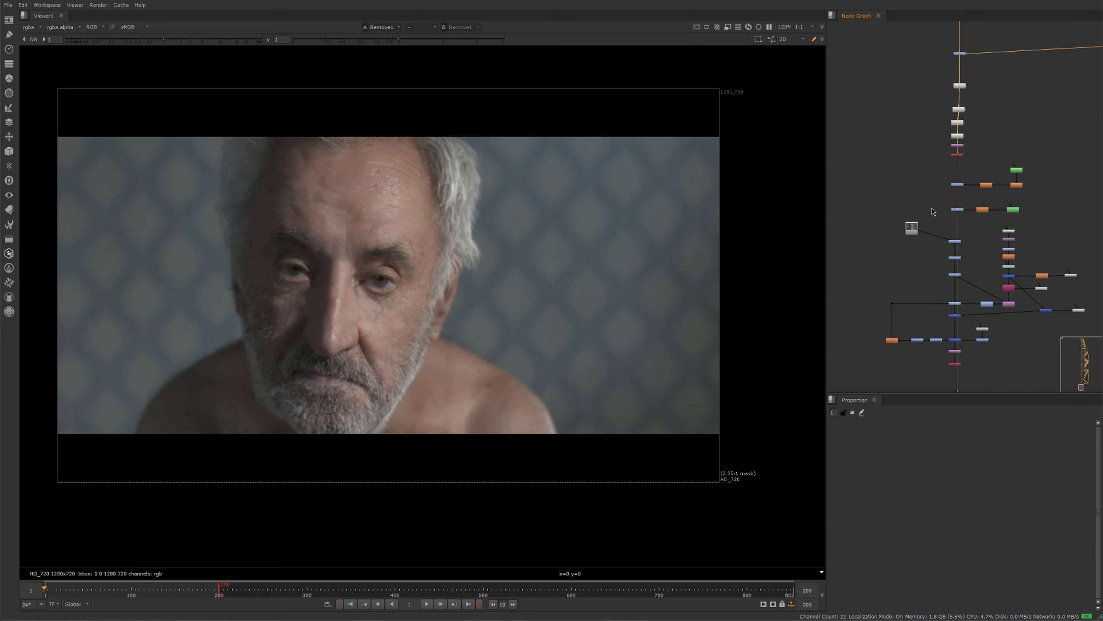
pyautogui.moveTo(933, 209); pyautogui.dragTo(875, 266)
pyautogui.press('1')
pyautogui.moveTo(931, 177); pyautogui.dragTo(983, 146)
pyautogui.press('2')
pyautogui.click(983, 153)
pyautogui.press('1')
pyautogui.press('2')
pyautogui.press('1')
pyautogui.press('2')
pyautogui.press('1')
pyautogui.press('2')
# Survey the relighting section of the node graph and display the Read2 plate that feeds it.
pyautogui.moveTo(972, 279); pyautogui.dragTo(968, 170, button='middle')
pyautogui.scroll(2, 978, 166)
pyautogui.scroll(-3, 1007, 153)
pyautogui.moveTo(1092, 115); pyautogui.dragTo(894, 249)
pyautogui.click(938, 257)
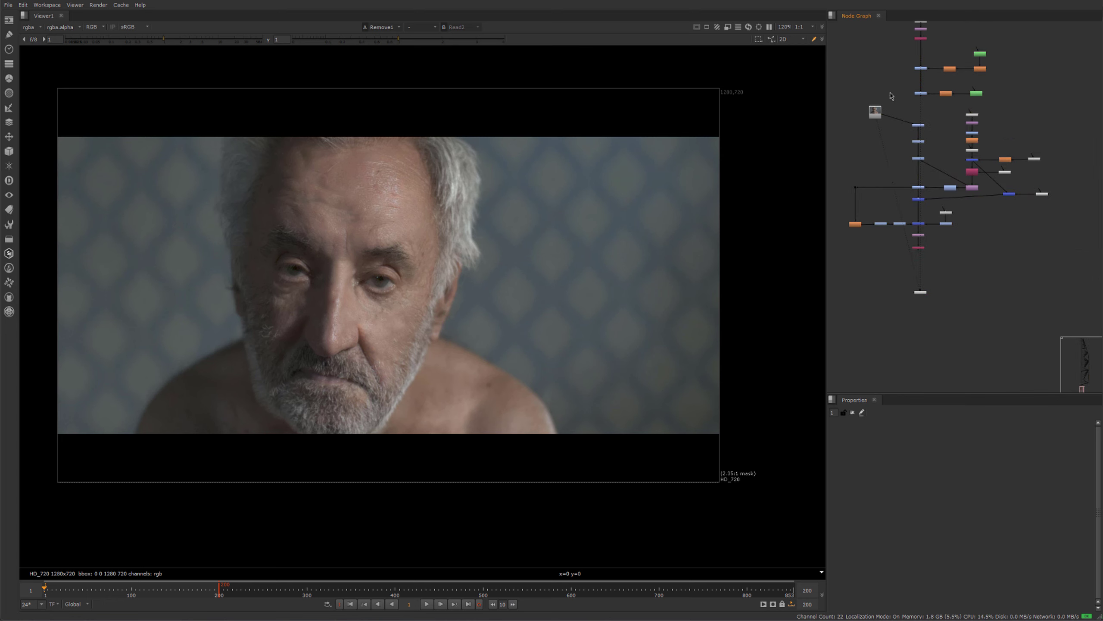
pyautogui.moveTo(891, 92); pyautogui.dragTo(847, 142)
pyautogui.press('1')
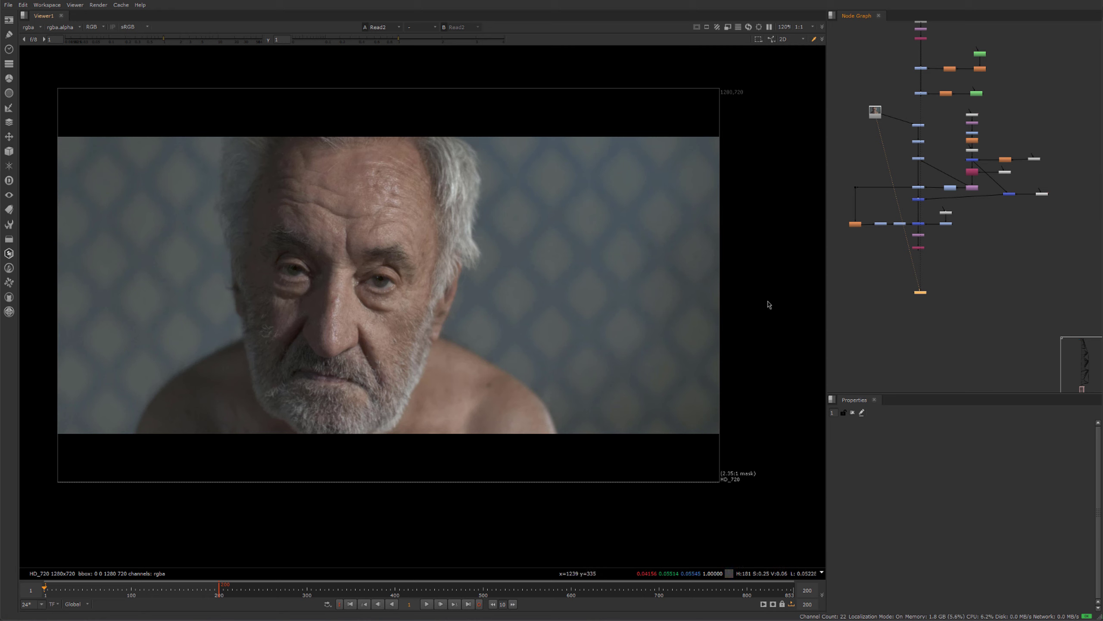
# Display the Remove2 output at the end of the relighting section.
pyautogui.moveTo(934, 246); pyautogui.dragTo(869, 262)
pyautogui.click(868, 262)
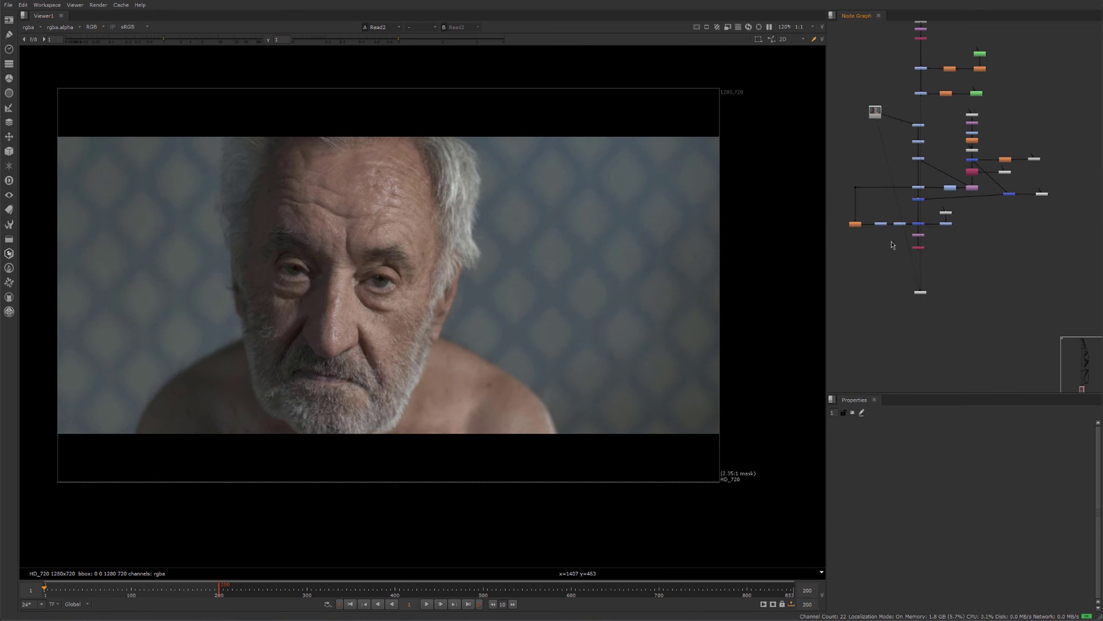
pyautogui.moveTo(941, 240); pyautogui.dragTo(866, 264)
pyautogui.press('1')
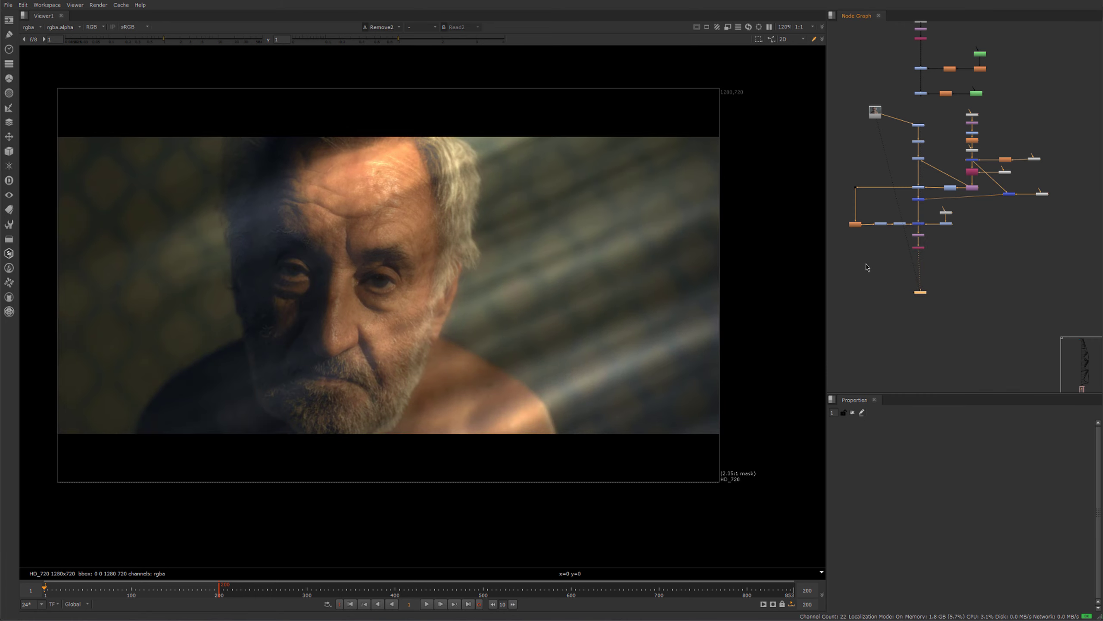
# Rewire the first node of the relighting chain from Read2 to the Grade node masked by Blur68.
pyautogui.moveTo(897, 159); pyautogui.dragTo(883, 257, button='middle')
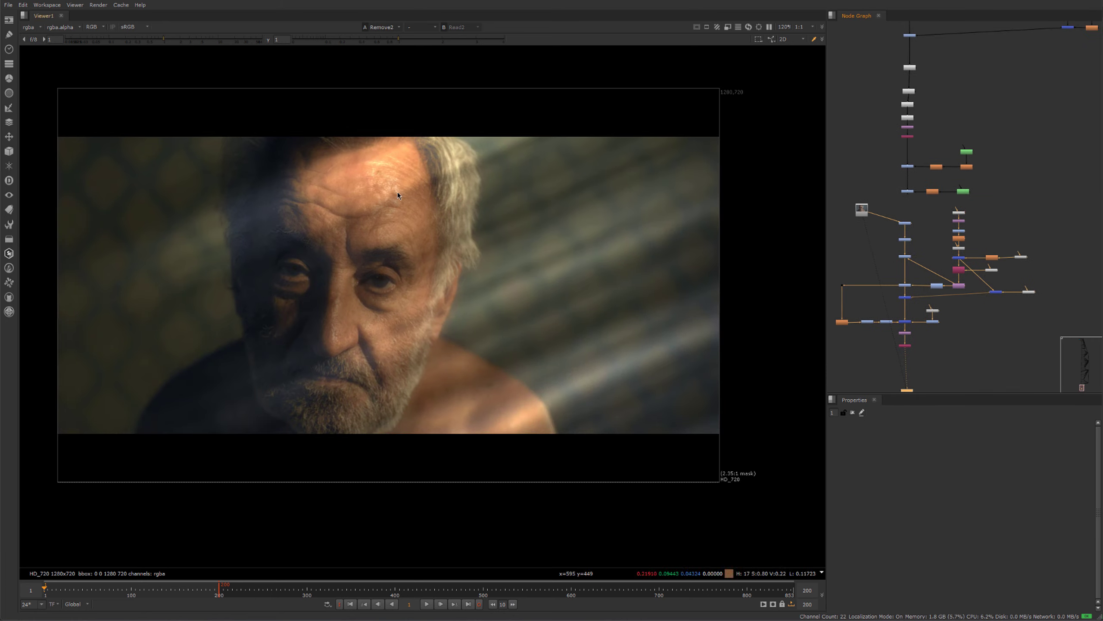
pyautogui.scroll(5, 880, 218)
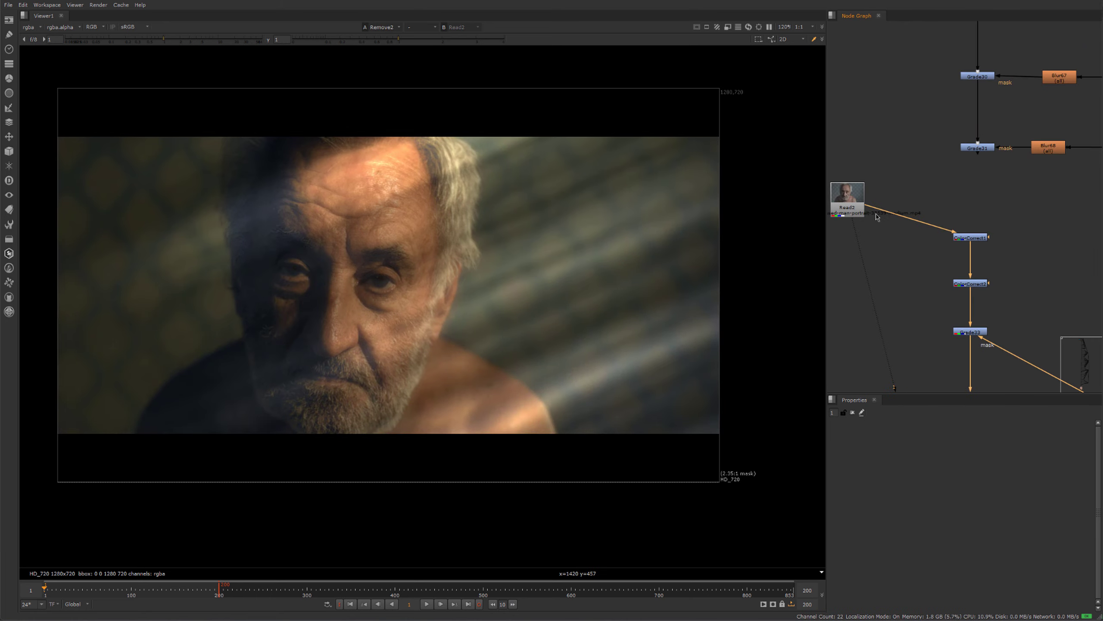
pyautogui.moveTo(896, 211); pyautogui.dragTo(919, 199)
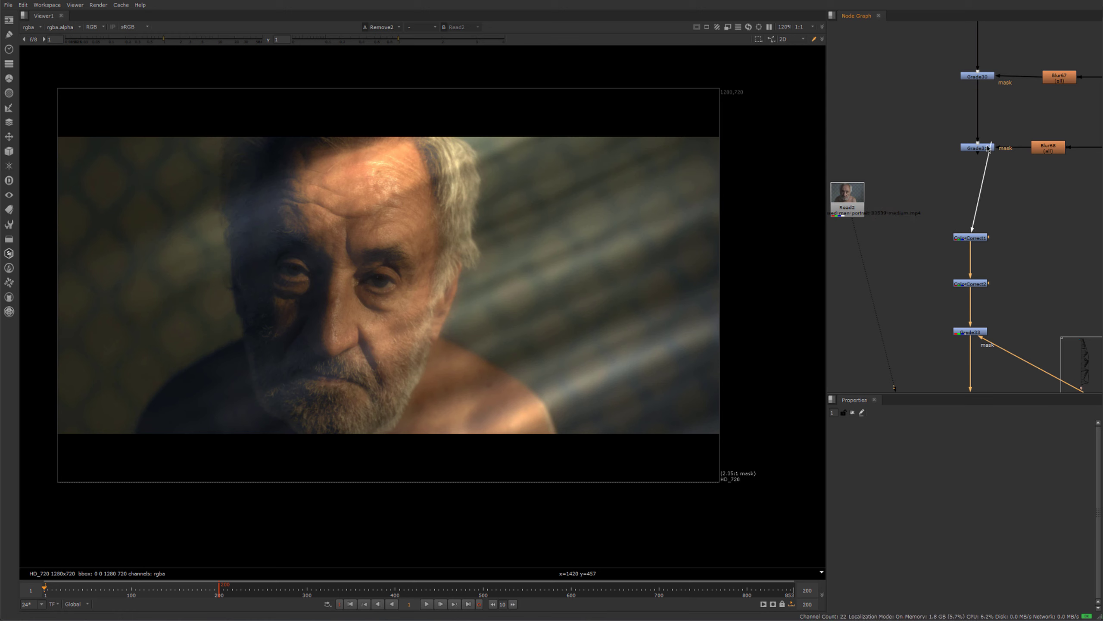
pyautogui.moveTo(988, 148); pyautogui.dragTo(977, 150)
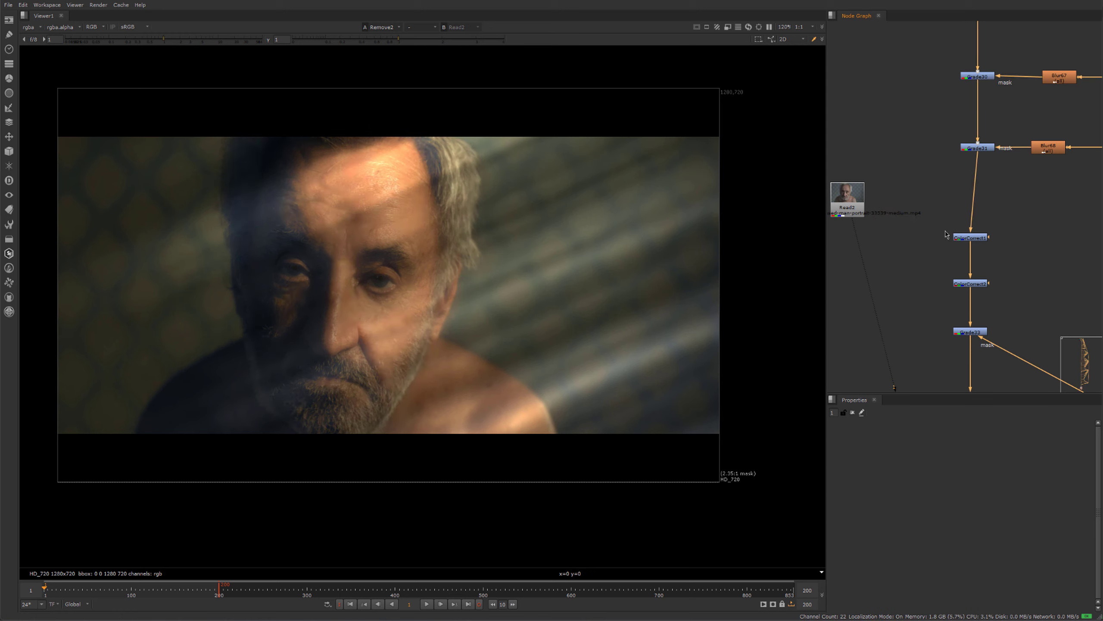
# Inspect the retouched and relit face in the Remove2 output, framing the whole image.
pyautogui.scroll(-3, 942, 279)
pyautogui.moveTo(944, 288); pyautogui.dragTo(957, 163, button='middle')
pyautogui.moveTo(513, 128); pyautogui.dragTo(169, 384)
pyautogui.scroll(-6, 780, 308)
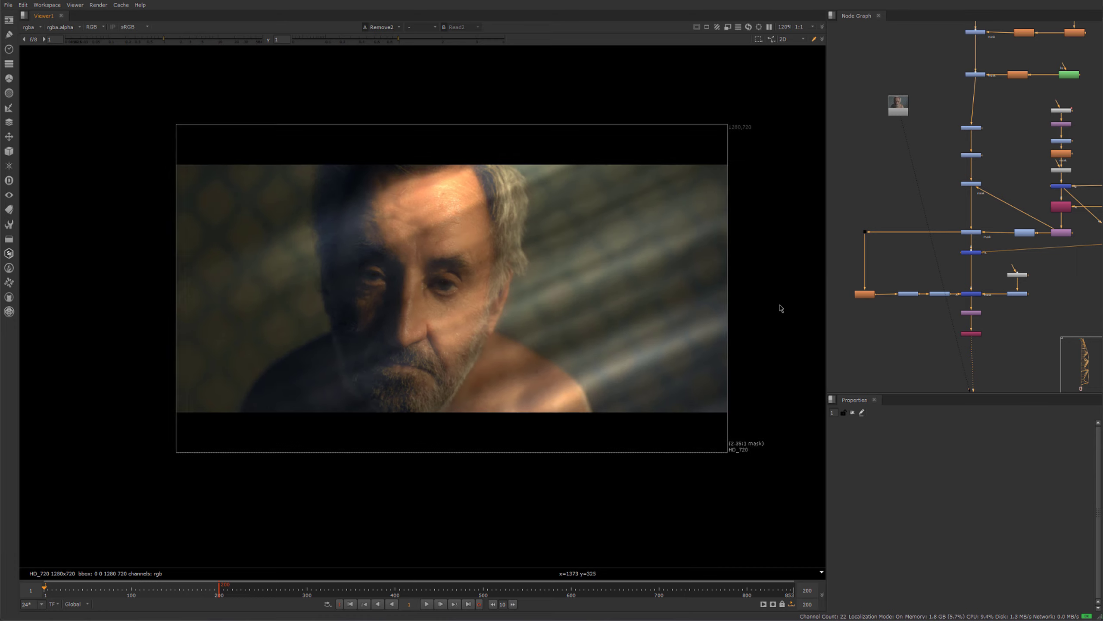
pyautogui.press('f')
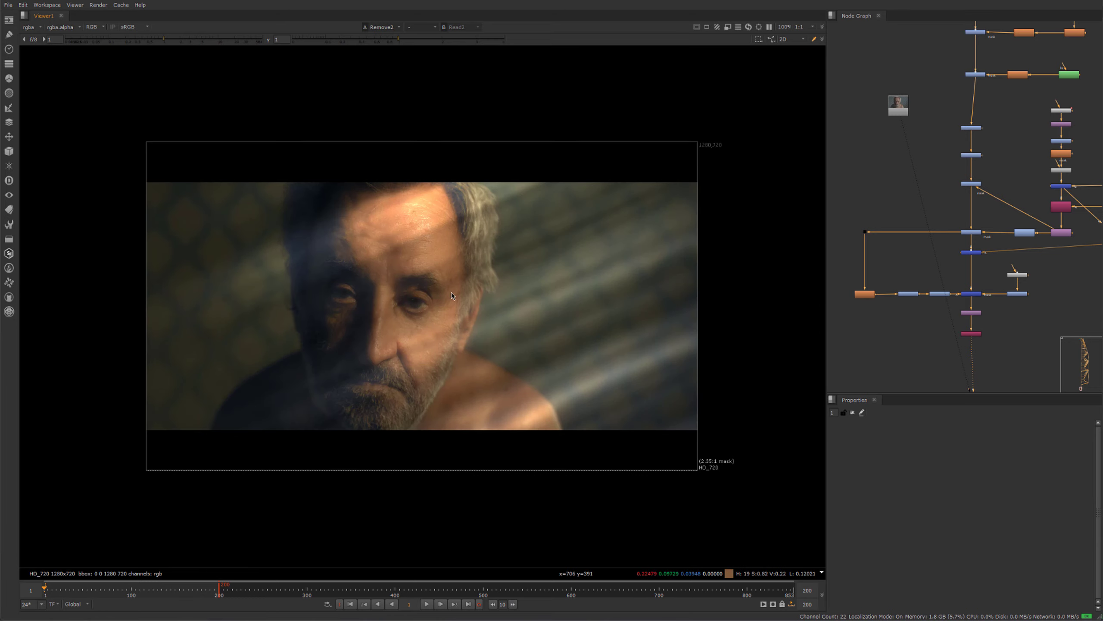
pyautogui.scroll(2, 452, 293)
pyautogui.scroll(-10, 956, 276)
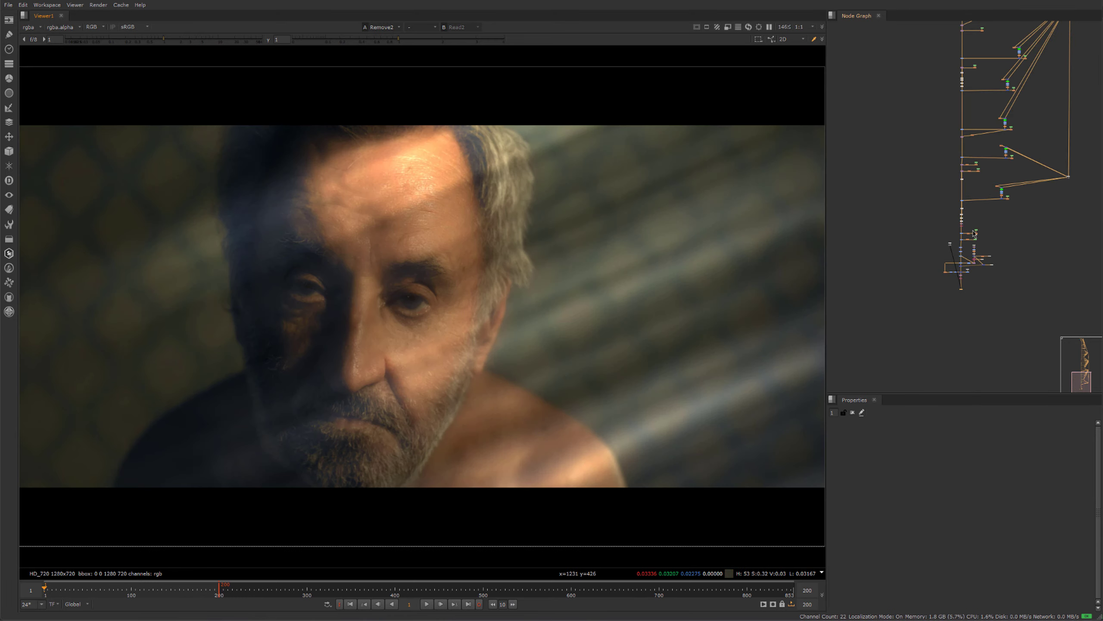
# Assign the Read1 scan and the final Remove2 output to separate viewer inputs and alternate between them for a before-and-after comparison.
pyautogui.scroll(10, 950, 189)
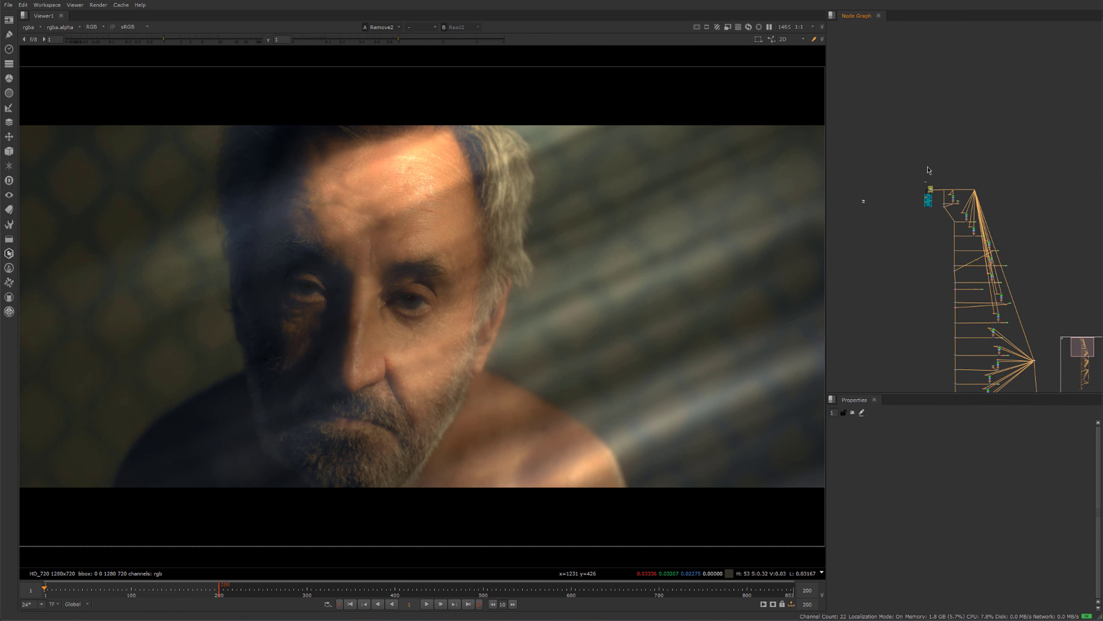
pyautogui.press('1')
pyautogui.scroll(-8, 935, 243)
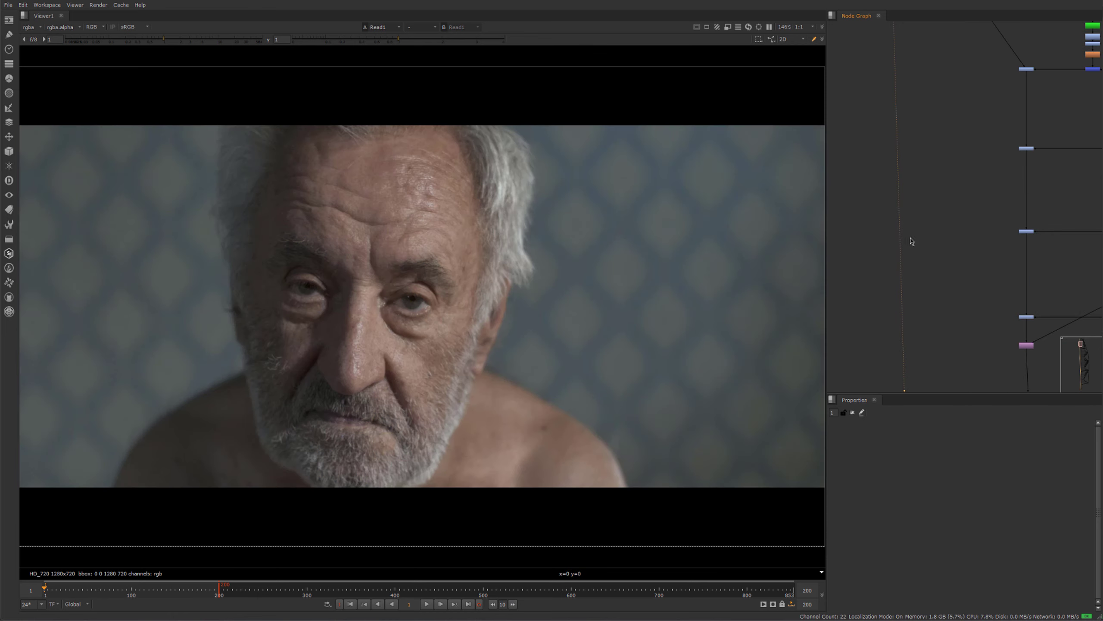
pyautogui.scroll(10, 943, 274)
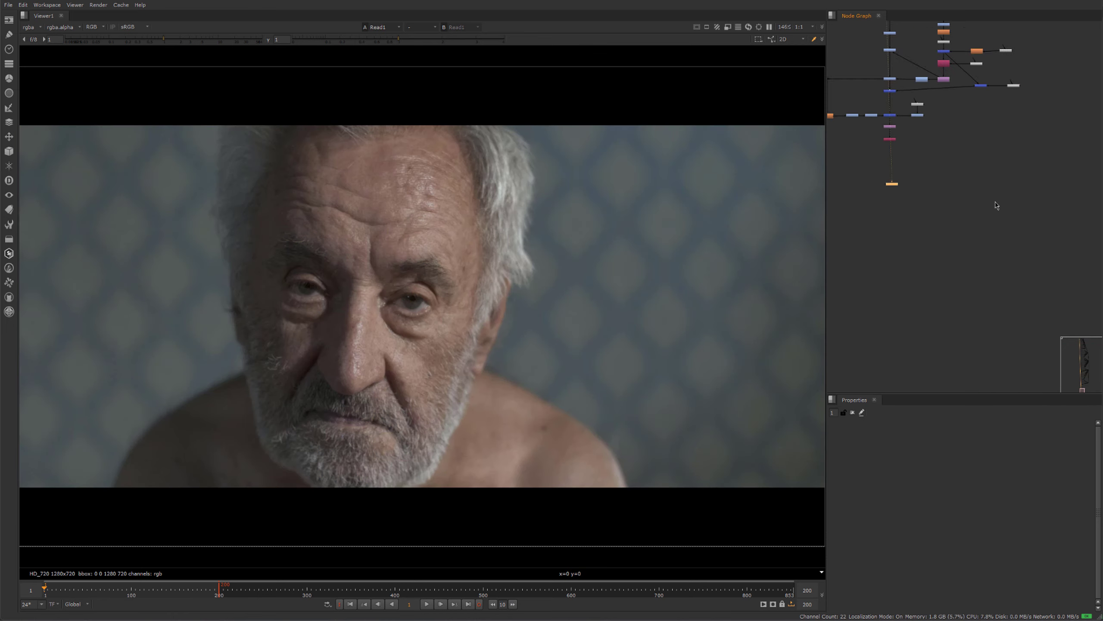
pyautogui.moveTo(884, 389); pyautogui.dragTo(885, 388)
pyautogui.press('2')
pyautogui.click(898, 378)
pyautogui.press('1')
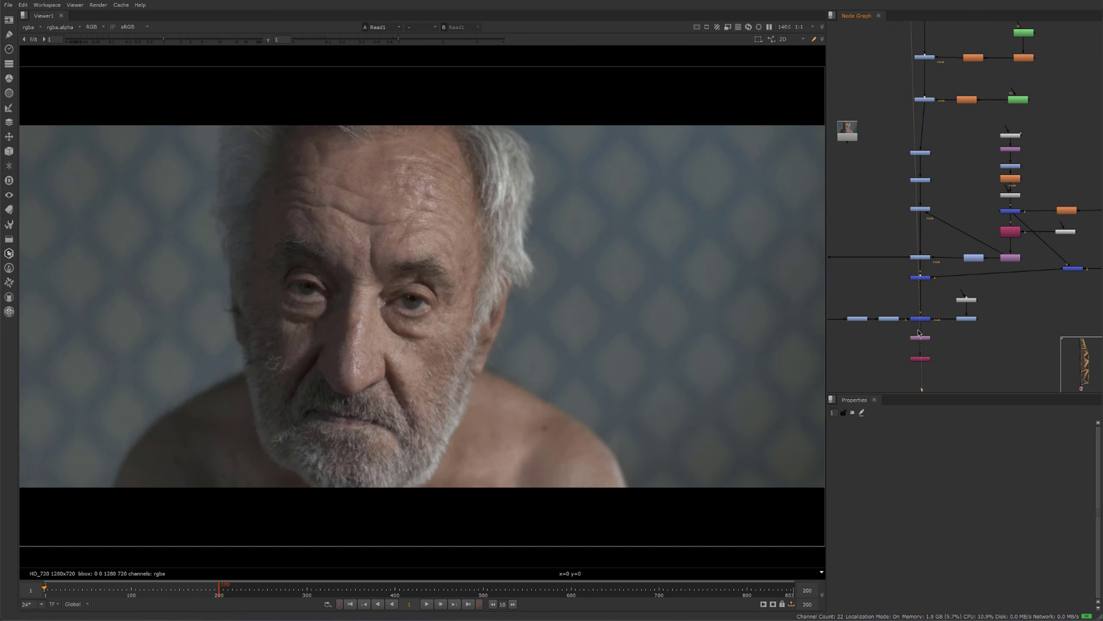
pyautogui.press('2')
pyautogui.press('1')
pyautogui.press('2')
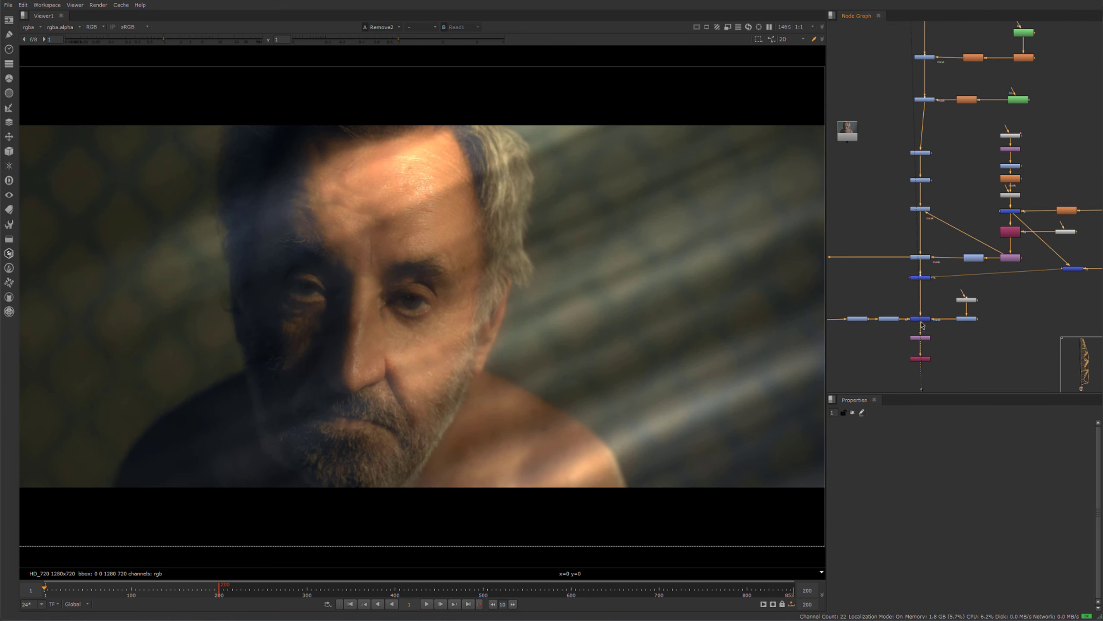
# Survey the keyer and blur branches along the main trunk, box-selecting one complete branch to highlight it.
pyautogui.scroll(-4, 922, 324)
pyautogui.moveTo(914, 149); pyautogui.dragTo(912, 330, button='middle')
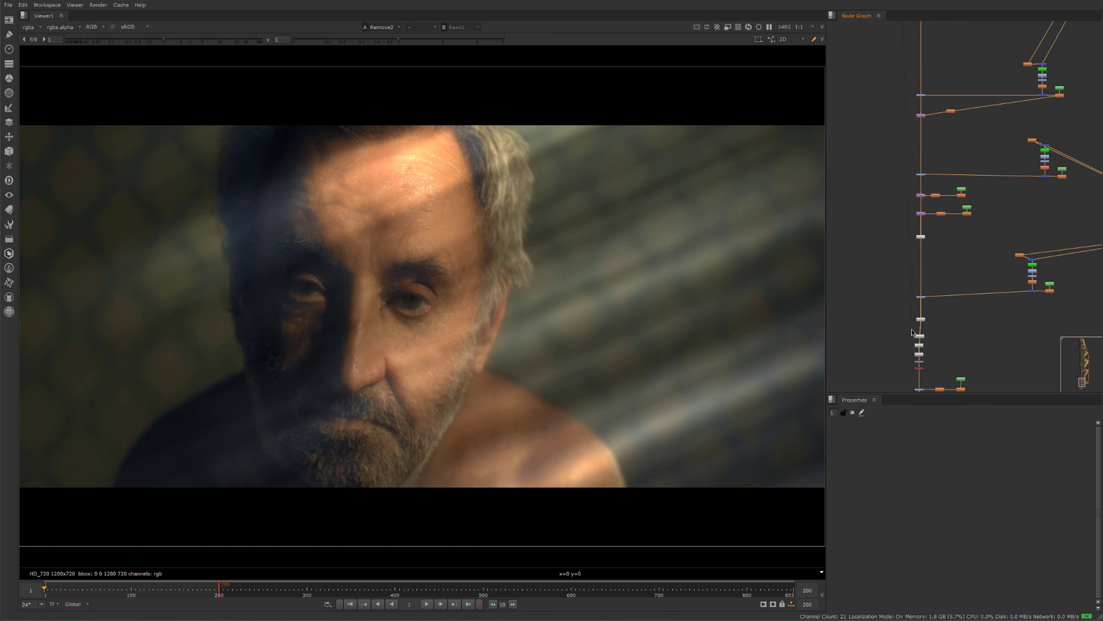
pyautogui.scroll(-5, 911, 329)
pyautogui.moveTo(981, 88); pyautogui.dragTo(918, 168, button='middle')
pyautogui.scroll(6, 916, 209)
pyautogui.scroll(2, 915, 229)
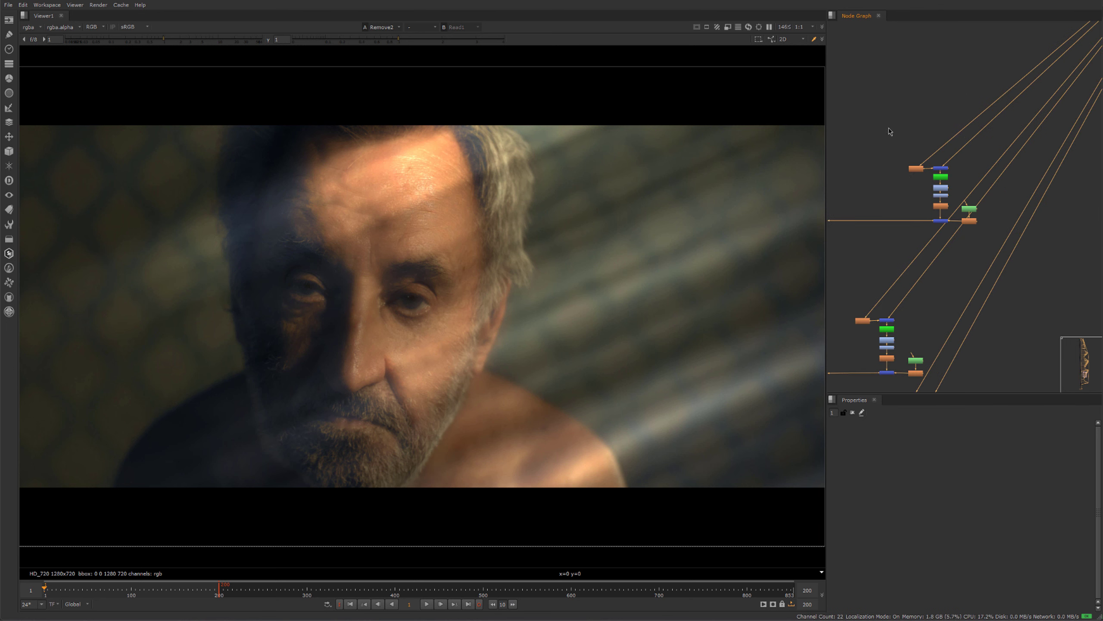
pyautogui.moveTo(888, 128); pyautogui.dragTo(990, 247)
pyautogui.scroll(-4, 977, 284)
pyautogui.moveTo(914, 283); pyautogui.dragTo(979, 354)
pyautogui.scroll(-2, 952, 344)
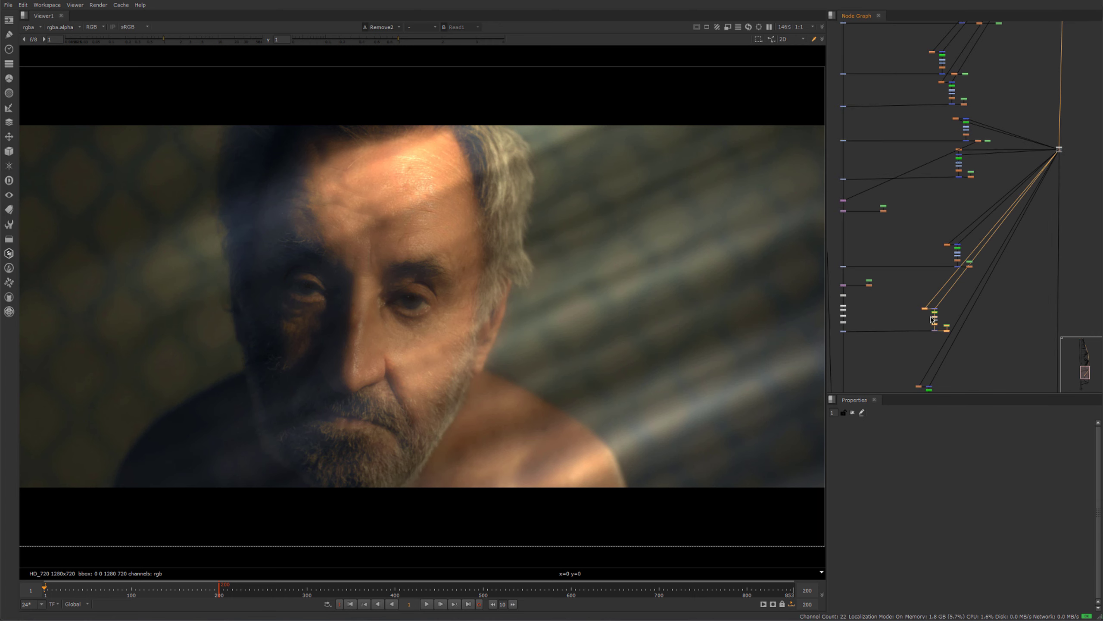
# Examine the overall layout of the node tree, ending on the keyer branches near its start.
pyautogui.scroll(-3, 931, 337)
pyautogui.scroll(5, 921, 337)
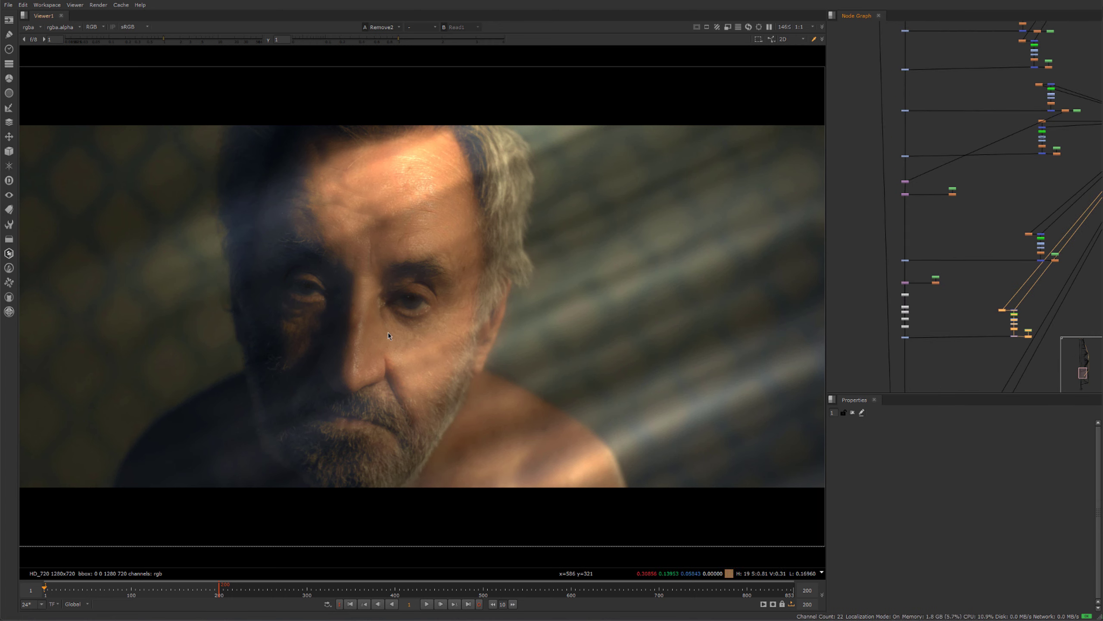
pyautogui.scroll(-5, 894, 223)
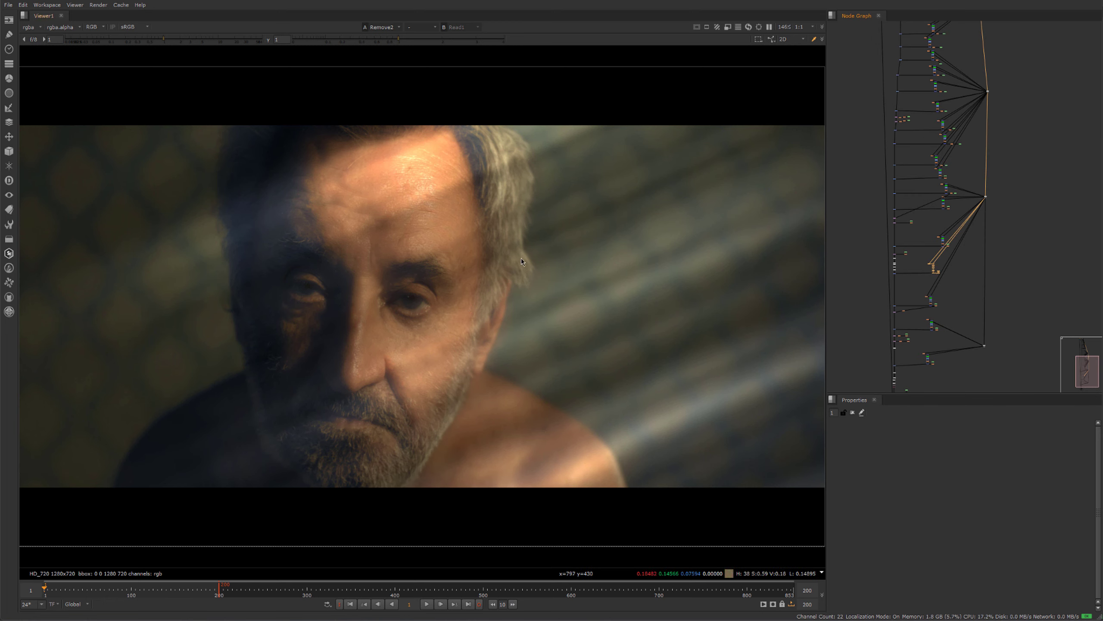
pyautogui.scroll(-5, 947, 261)
pyautogui.scroll(6, 950, 290)
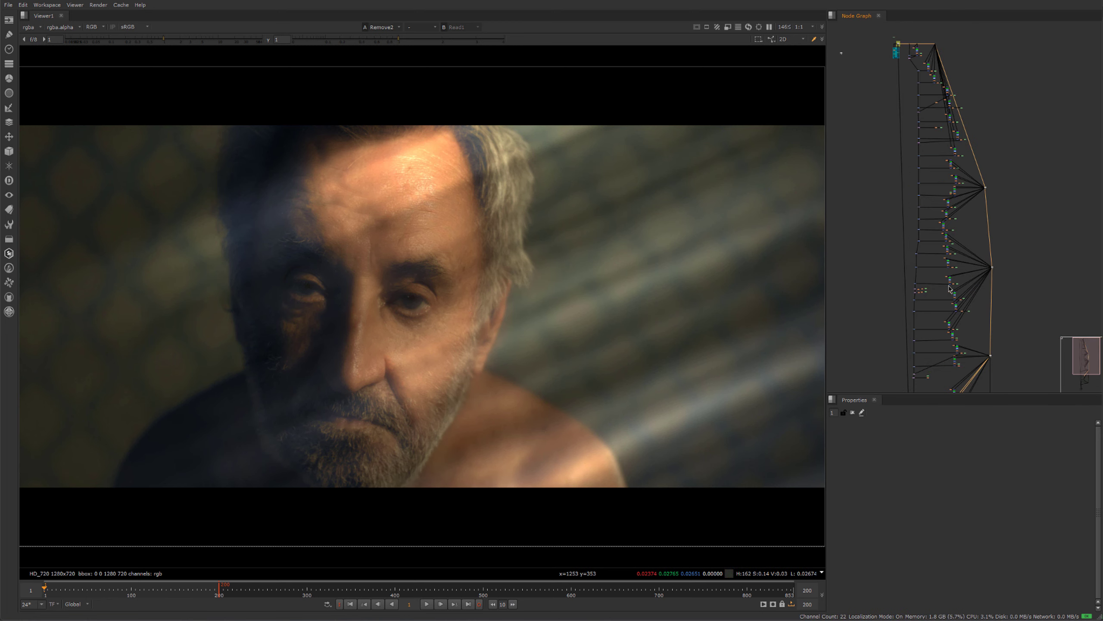
pyautogui.scroll(5, 969, 87)
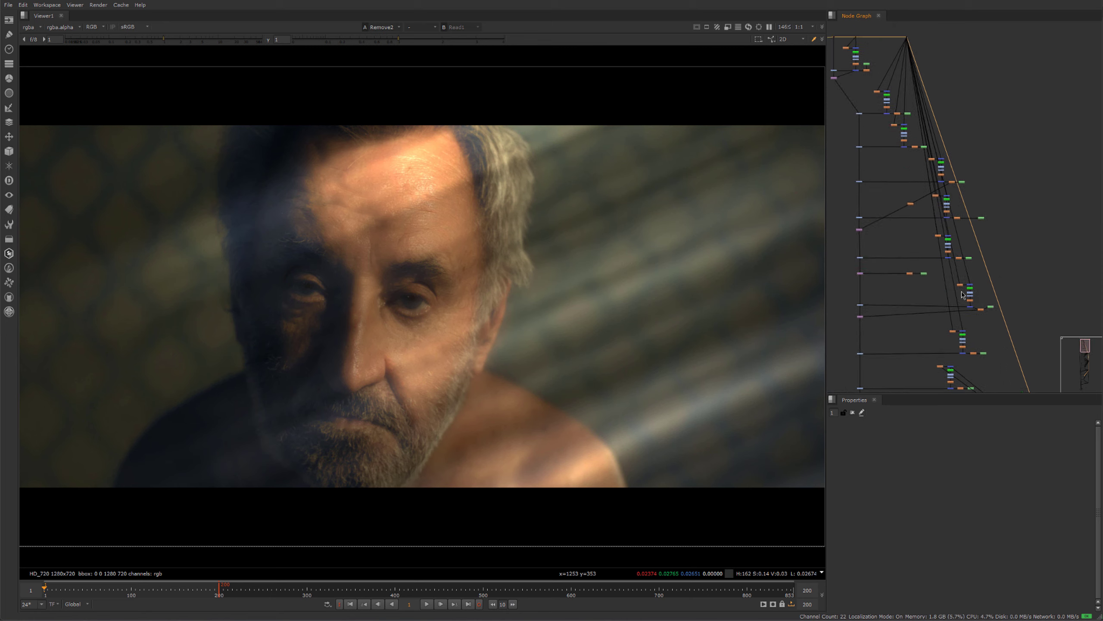
pyautogui.scroll(4, 931, 165)
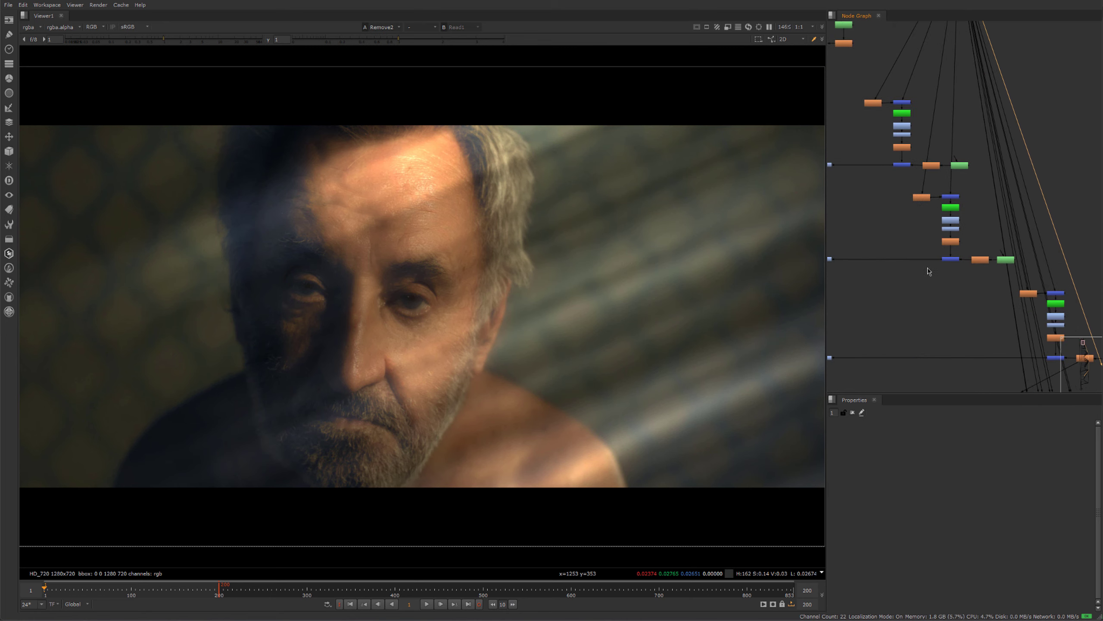
# Follow the repeated keyer branches down the node tree to the relighting section.
pyautogui.moveTo(894, 273); pyautogui.dragTo(907, 178, button='middle')
pyautogui.moveTo(895, 269); pyautogui.dragTo(914, 87, button='middle')
pyautogui.moveTo(909, 366); pyautogui.dragTo(908, 205, button='middle')
pyautogui.moveTo(918, 303); pyautogui.dragTo(908, 182, button='middle')
pyautogui.moveTo(903, 316); pyautogui.dragTo(899, 232, button='middle')
pyautogui.scroll(-6, 899, 232)
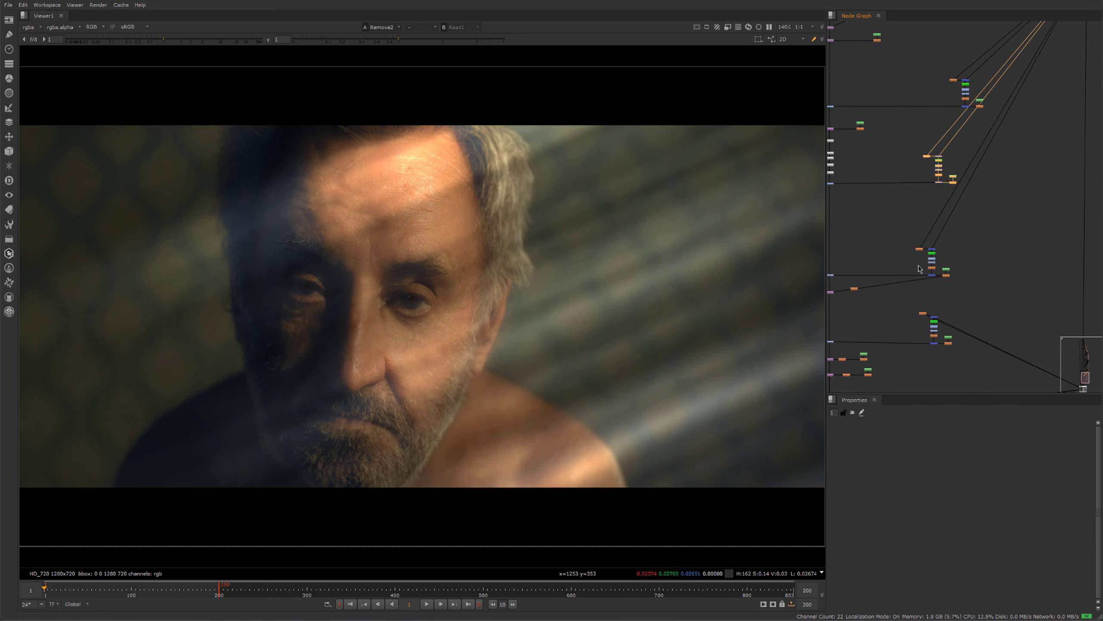
pyautogui.scroll(3, 948, 200)
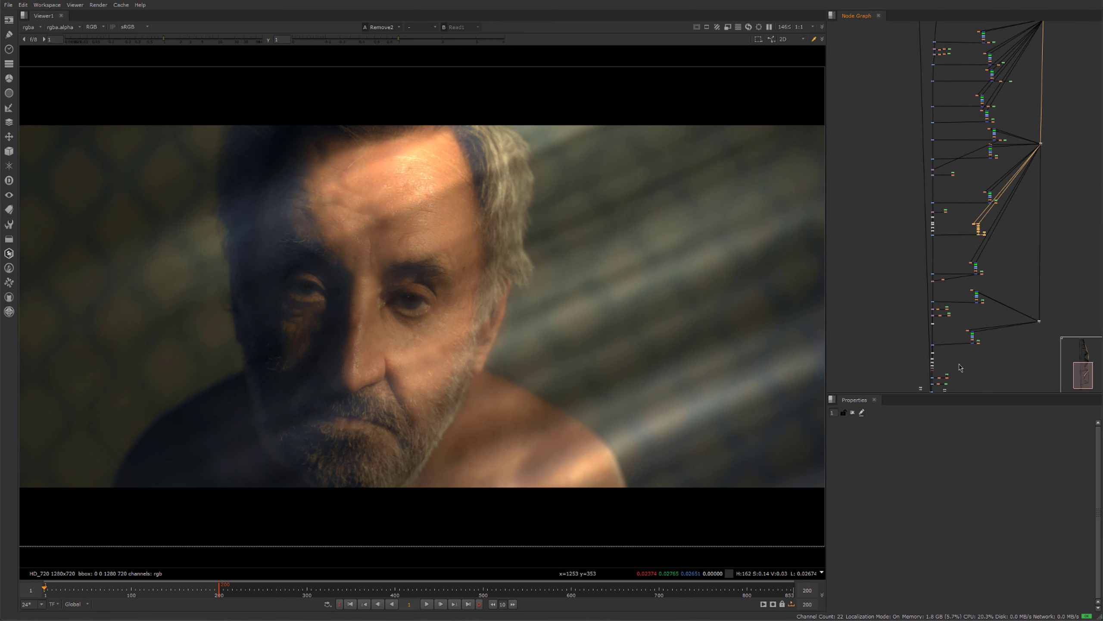
# Look closely at a lower keyer branch and select the Blur node at its head.
pyautogui.moveTo(486, 155); pyautogui.dragTo(269, 491)
pyautogui.scroll(5, 980, 287)
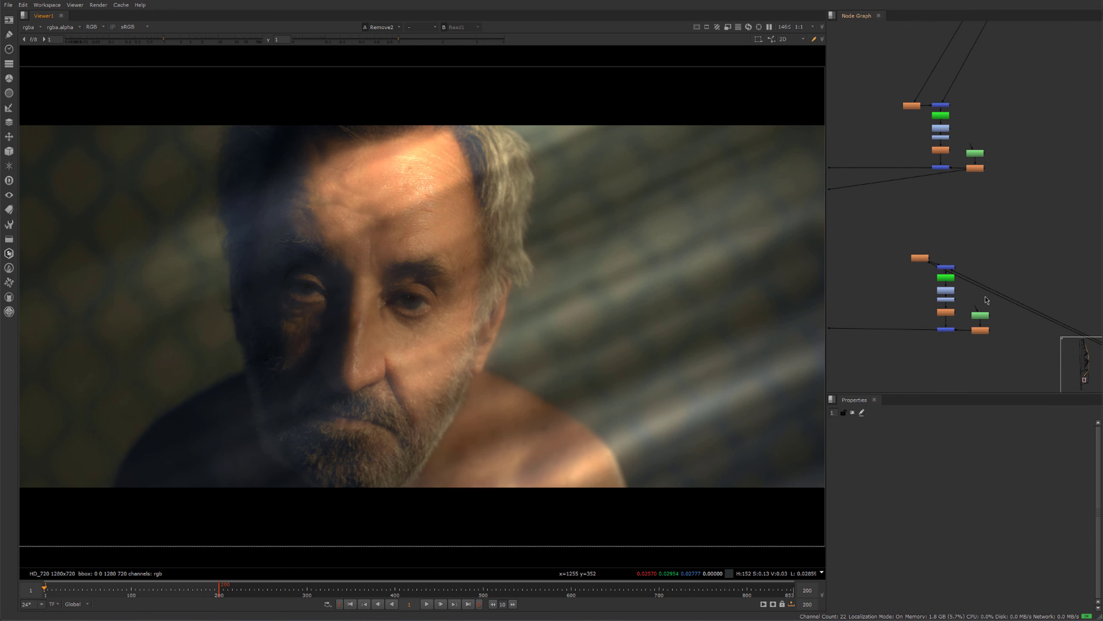
pyautogui.moveTo(917, 258); pyautogui.dragTo(943, 249)
pyautogui.scroll(-5, 920, 286)
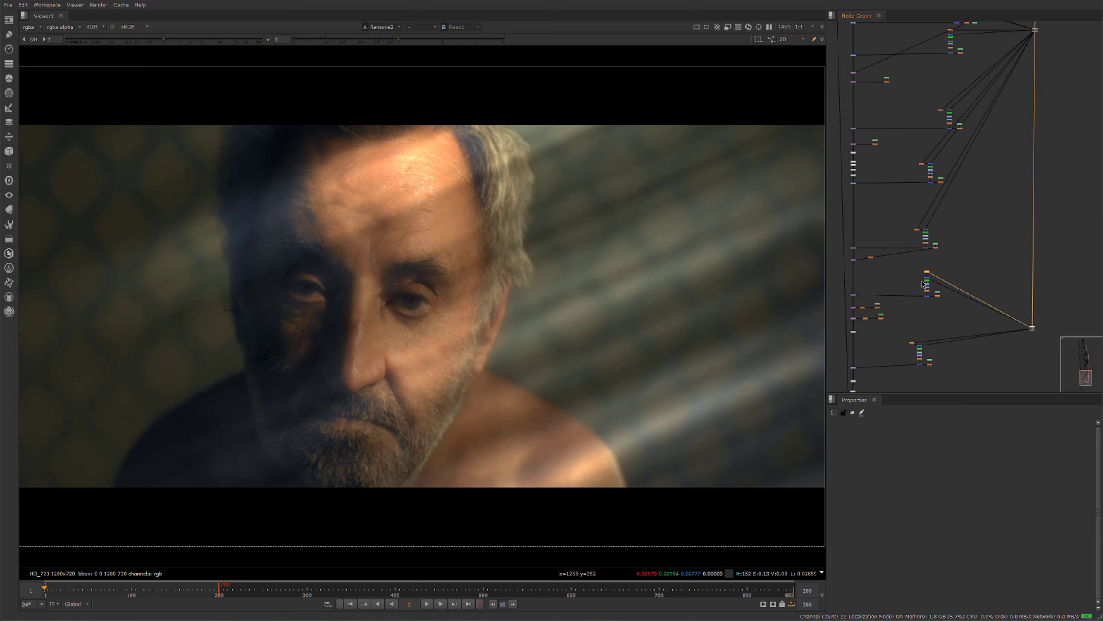
# Select the first keyer branch at the start of the tree, from Blur2 and the luminance keyer to Roto1 and EdgeBlur1.
pyautogui.scroll(-8, 916, 230)
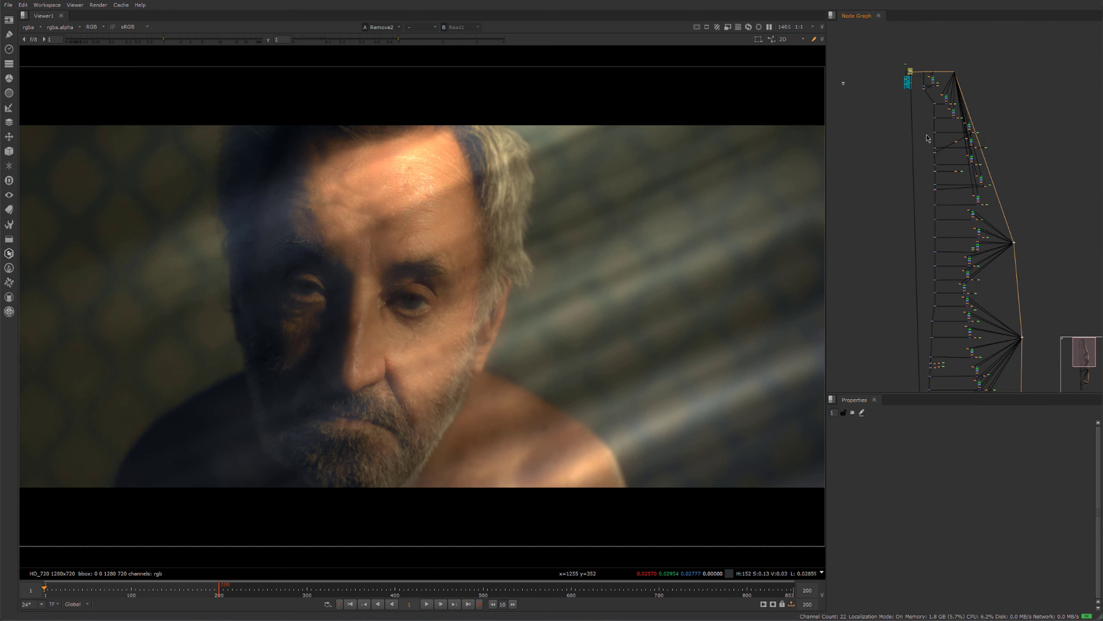
pyautogui.scroll(10, 922, 201)
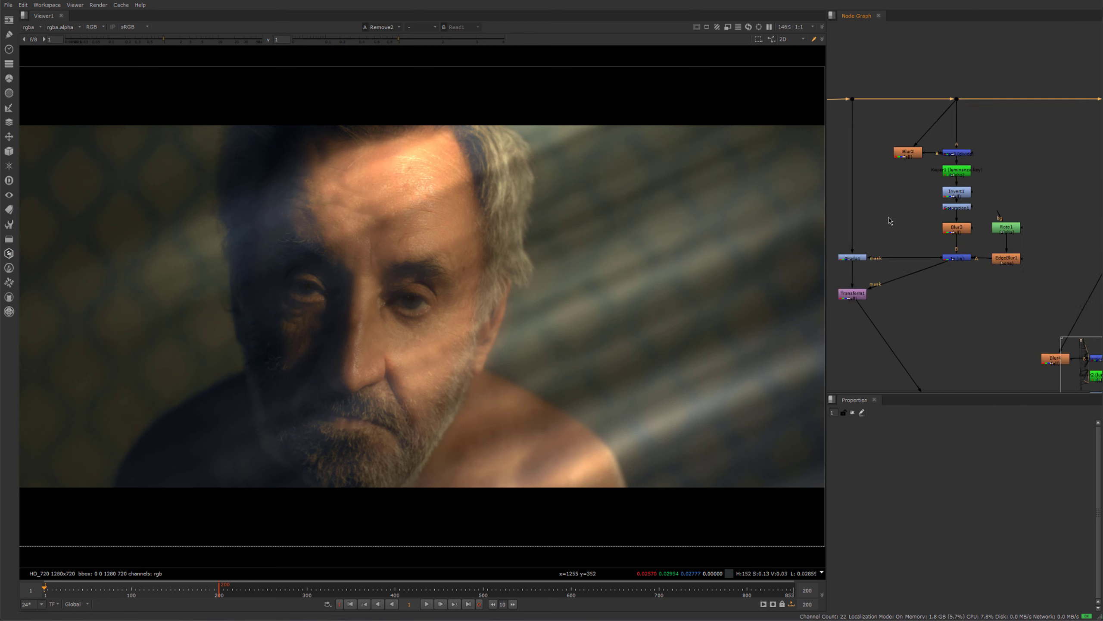
pyautogui.moveTo(869, 105); pyautogui.dragTo(1059, 283)
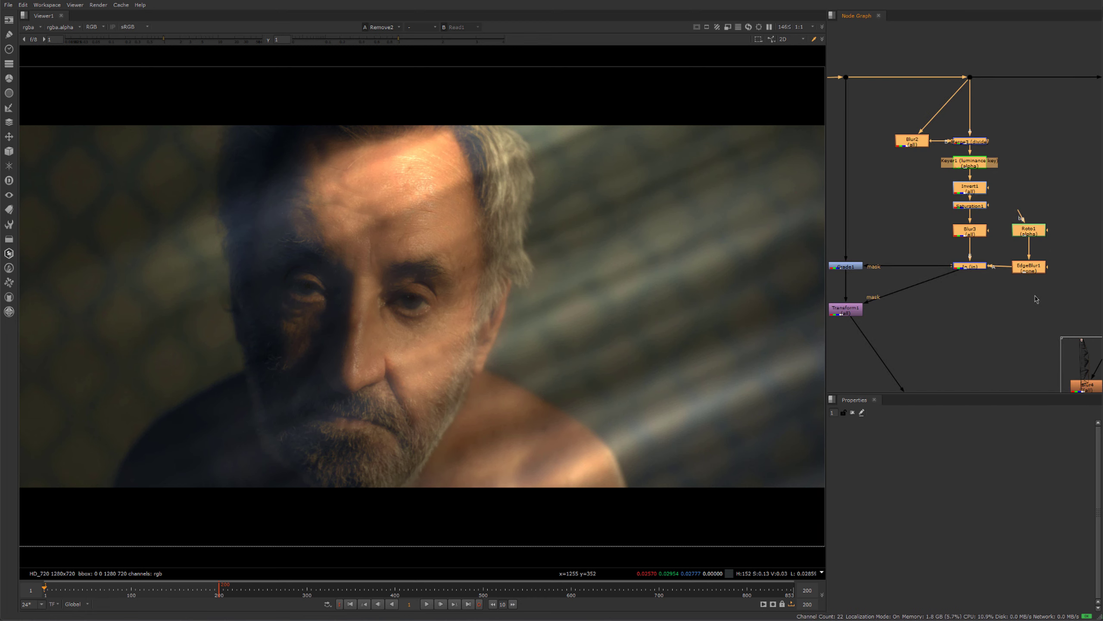
# Widen the node graph pane and paste a copy of the first keyer branch in the empty space near Read3.
pyautogui.scroll(-4, 947, 298)
pyautogui.scroll(-3, 983, 303)
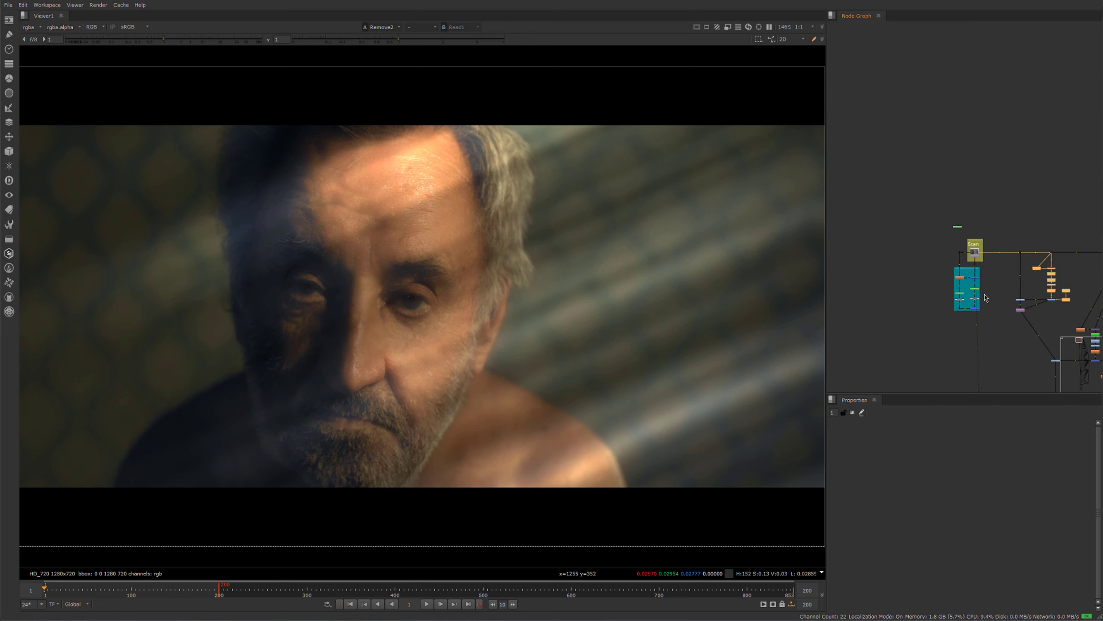
pyautogui.moveTo(824, 275); pyautogui.dragTo(700, 275)
pyautogui.scroll(3, 893, 278)
pyautogui.moveTo(852, 340); pyautogui.dragTo(942, 183, button='middle')
pyautogui.scroll(1, 889, 266)
pyautogui.moveTo(868, 247); pyautogui.dragTo(854, 217, button='middle')
pyautogui.click(802, 224)
pyautogui.hotkey('ctrl', 'v')
pyautogui.scroll(4, 800, 224)
# Move the pasted keyer branch to one side of Read3 and shift Read3 further away, leaving room between them.
pyautogui.moveTo(808, 170); pyautogui.dragTo(999, 208)
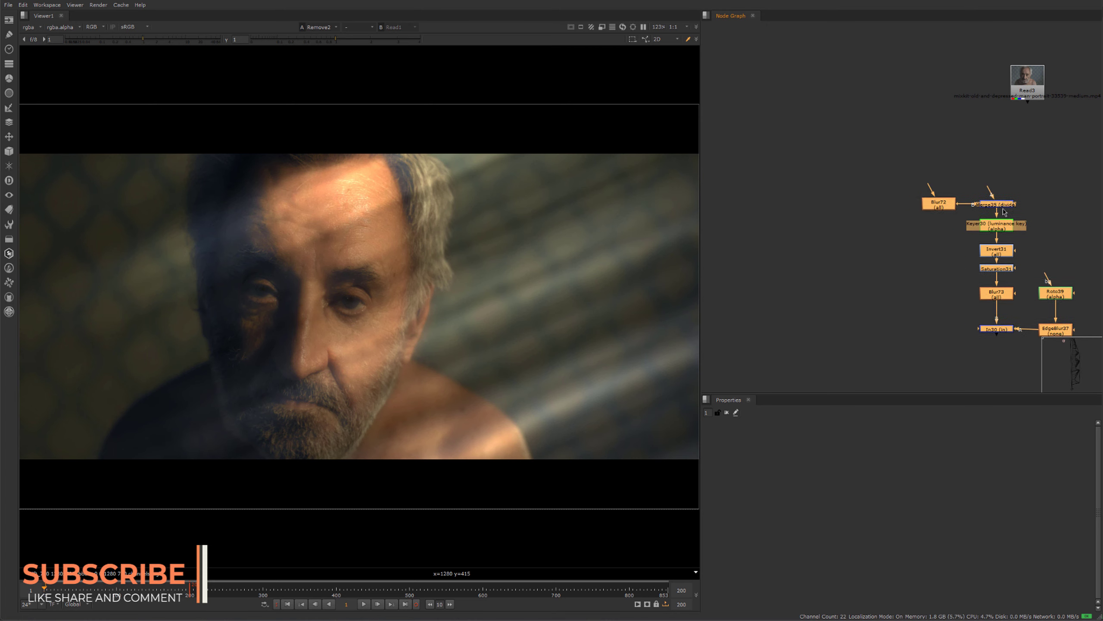
pyautogui.moveTo(1001, 209); pyautogui.dragTo(832, 207, button='middle')
pyautogui.moveTo(828, 202); pyautogui.dragTo(919, 202)
pyautogui.moveTo(795, 152); pyautogui.dragTo(1028, 353)
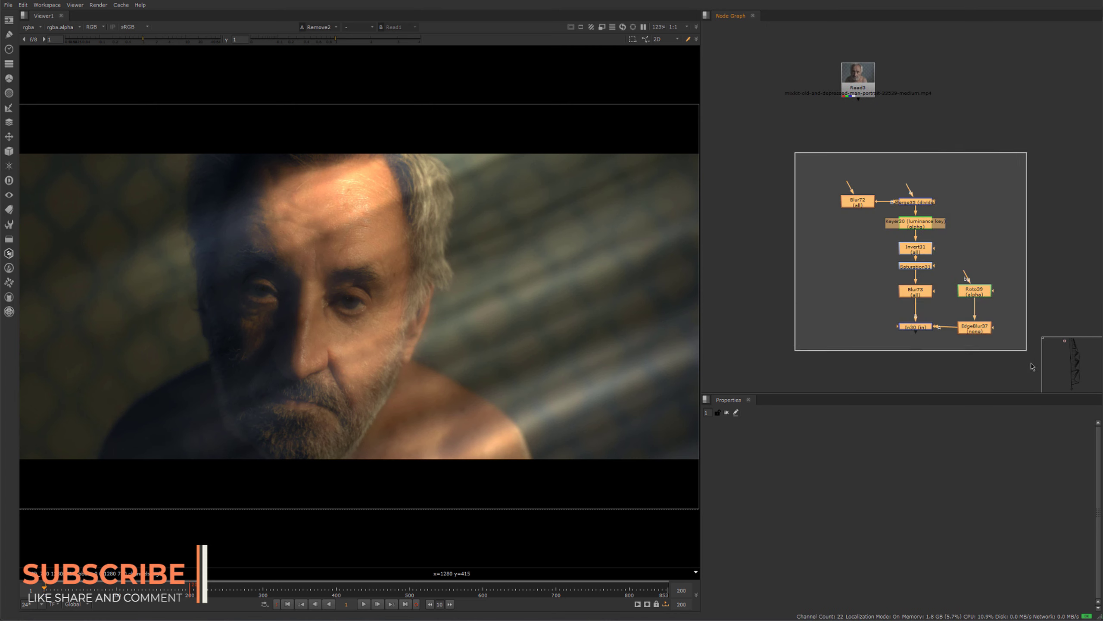
pyautogui.click(983, 250)
pyautogui.moveTo(786, 227); pyautogui.dragTo(854, 198, button='middle')
pyautogui.scroll(-1, 853, 198)
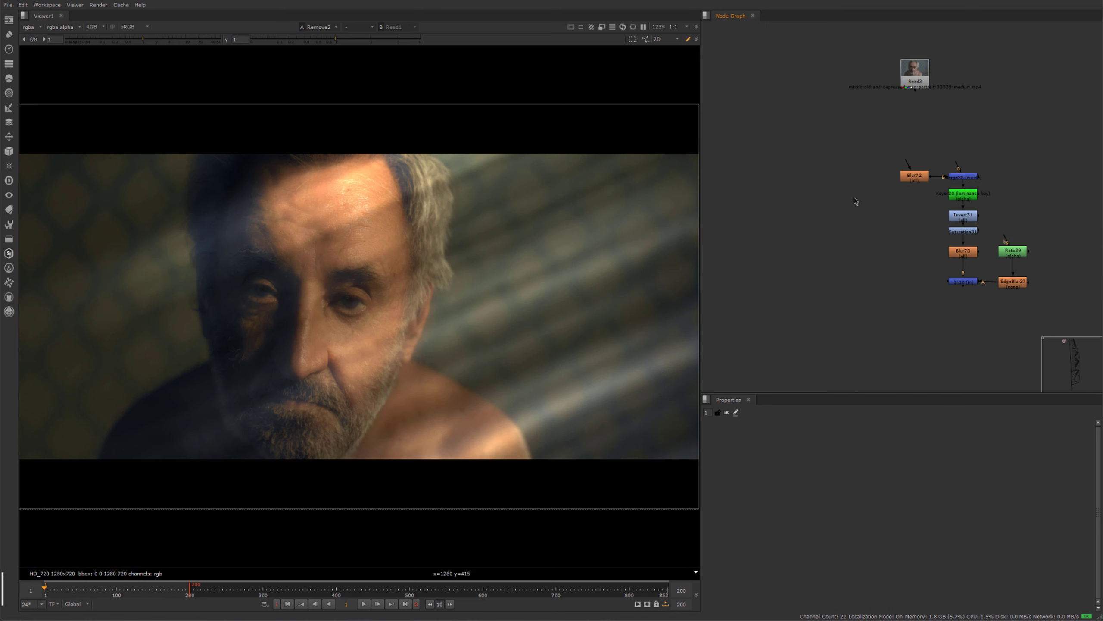
pyautogui.moveTo(923, 81); pyautogui.dragTo(866, 68)
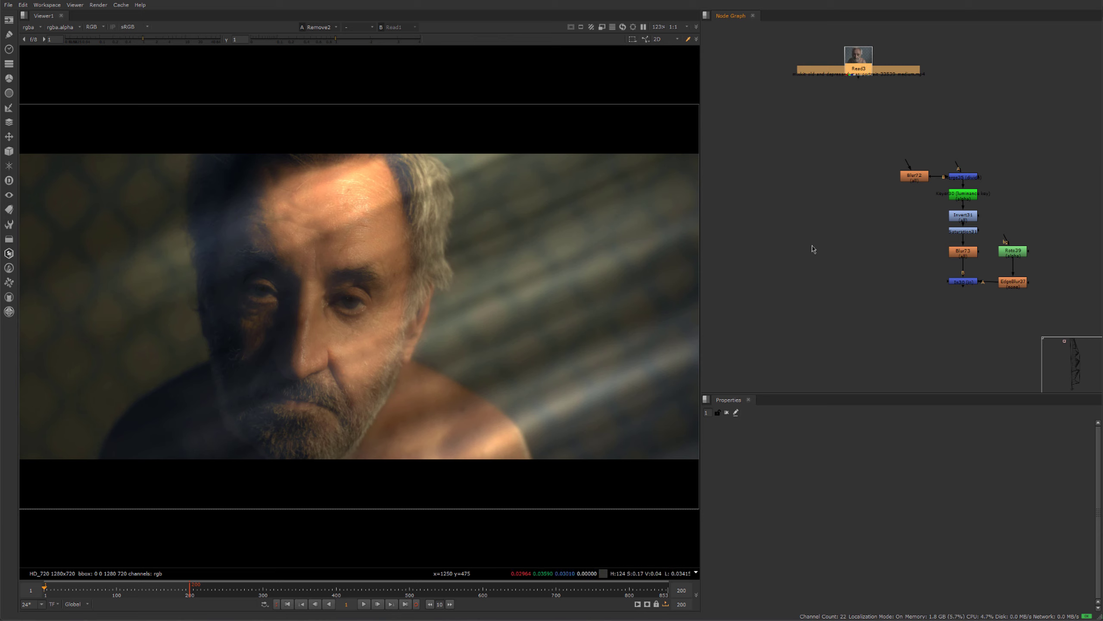
# Add a Skin_retouching_Tool node, leave it disconnected from Read3 and place it beside the pasted keyer branch.
pyautogui.click(8, 225)
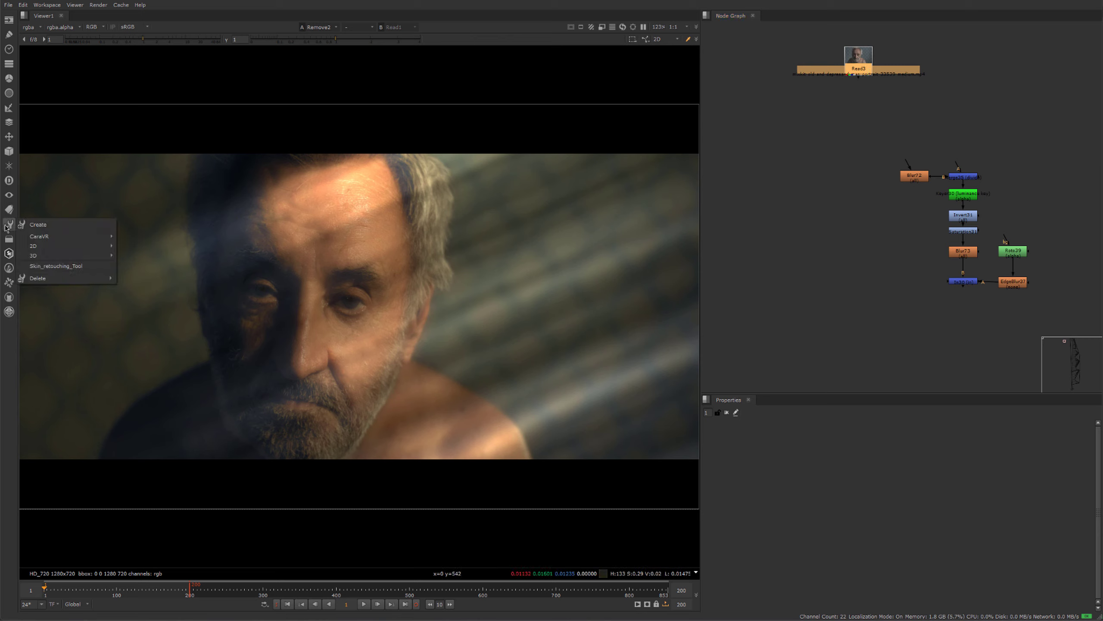
pyautogui.click(56, 266)
pyautogui.moveTo(861, 85); pyautogui.dragTo(817, 177)
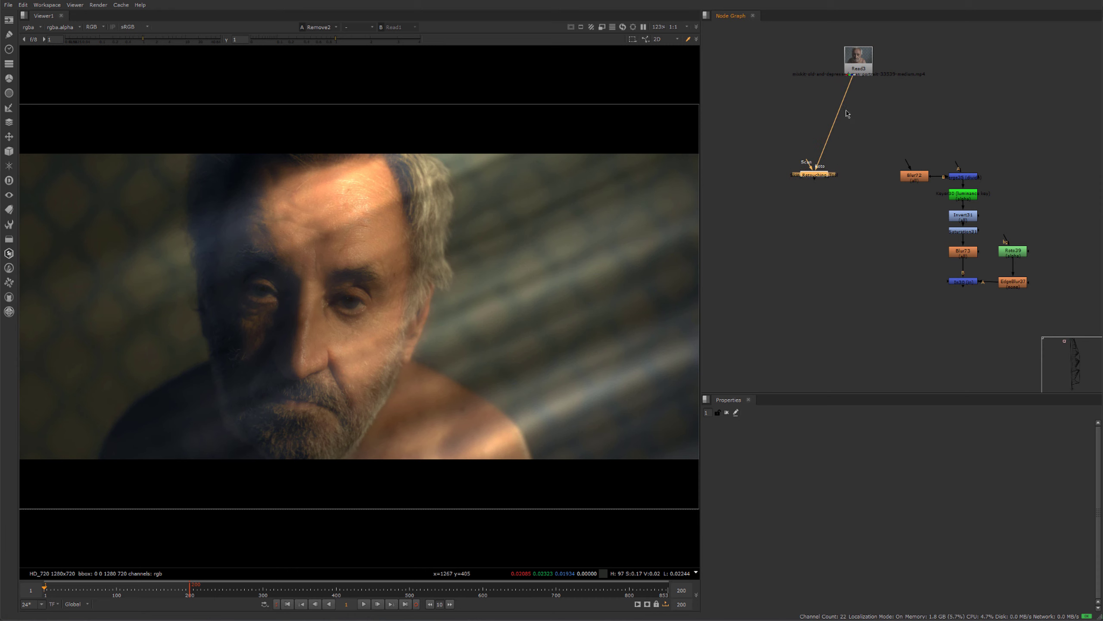
pyautogui.moveTo(856, 85); pyautogui.dragTo(1097, 351)
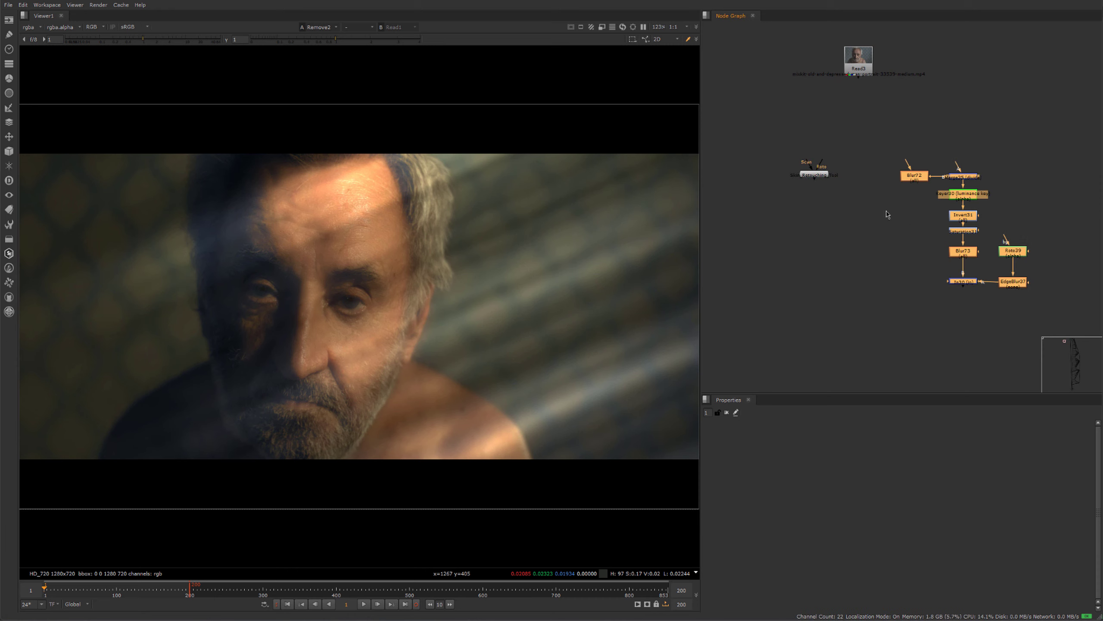
pyautogui.moveTo(817, 174); pyautogui.dragTo(804, 256)
# Look closely at the retouching tool's Scan and Roto inputs and compare the single node with the pasted keyer branch.
pyautogui.scroll(3, 804, 255)
pyautogui.scroll(-2, 802, 250)
pyautogui.scroll(3, 802, 249)
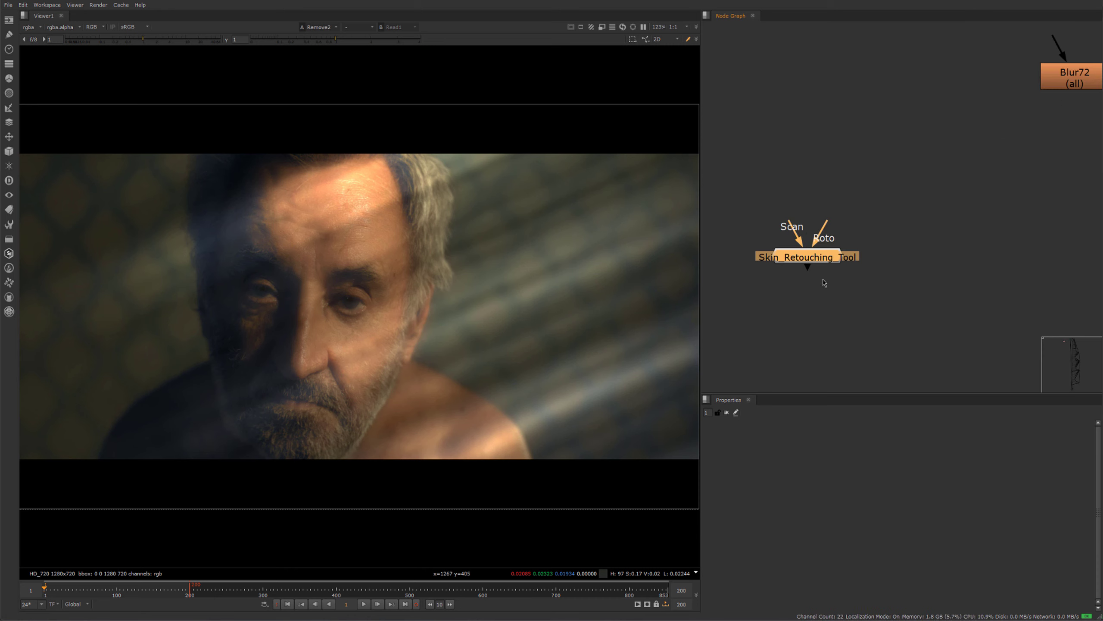
pyautogui.scroll(-3, 814, 283)
pyautogui.moveTo(821, 101); pyautogui.dragTo(1099, 385)
pyautogui.moveTo(861, 104); pyautogui.dragTo(1029, 311)
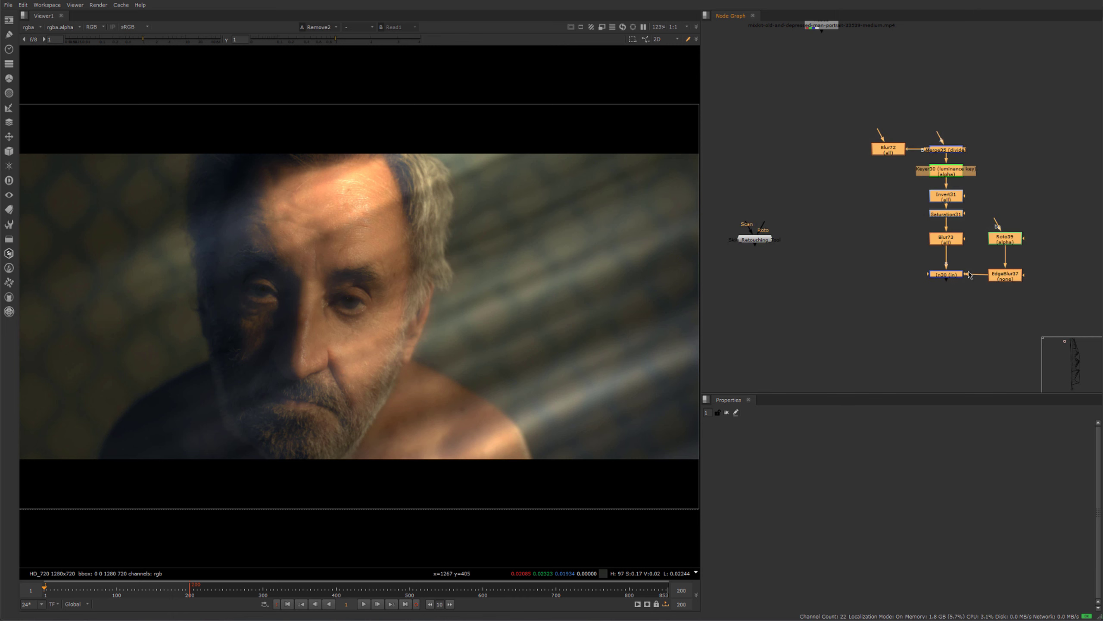
pyautogui.moveTo(1056, 209); pyautogui.dragTo(975, 295)
pyautogui.moveTo(1002, 271); pyautogui.dragTo(1001, 272)
pyautogui.moveTo(827, 214); pyautogui.dragTo(893, 231, button='middle')
pyautogui.moveTo(892, 218); pyautogui.dragTo(750, 307)
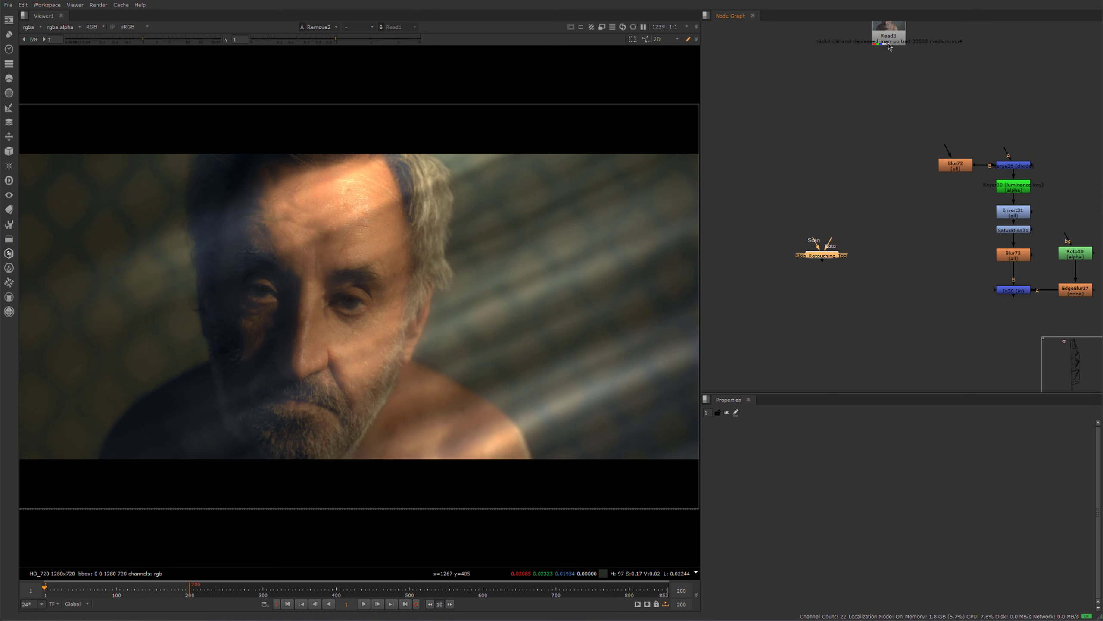
# Line up Read3 above the Skin_Retouching_Tool node.
pyautogui.moveTo(890, 47); pyautogui.dragTo(816, 101)
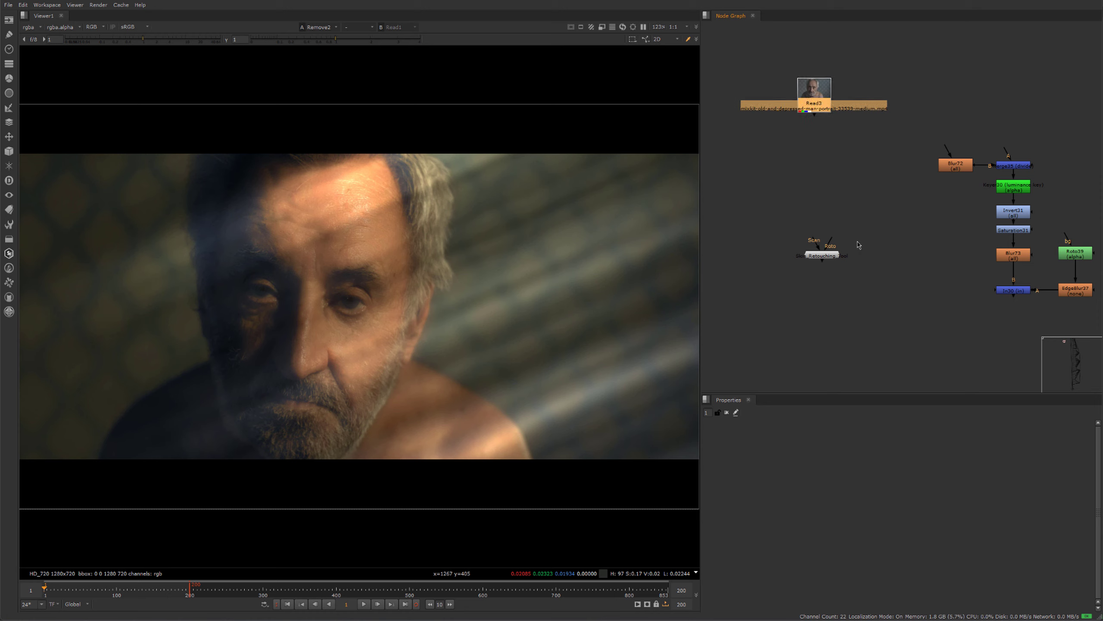
pyautogui.scroll(3, 817, 264)
pyautogui.moveTo(822, 256); pyautogui.dragTo(816, 170)
pyautogui.moveTo(837, 231); pyautogui.dragTo(841, 333, button='middle')
pyautogui.moveTo(833, 252); pyautogui.dragTo(782, 295)
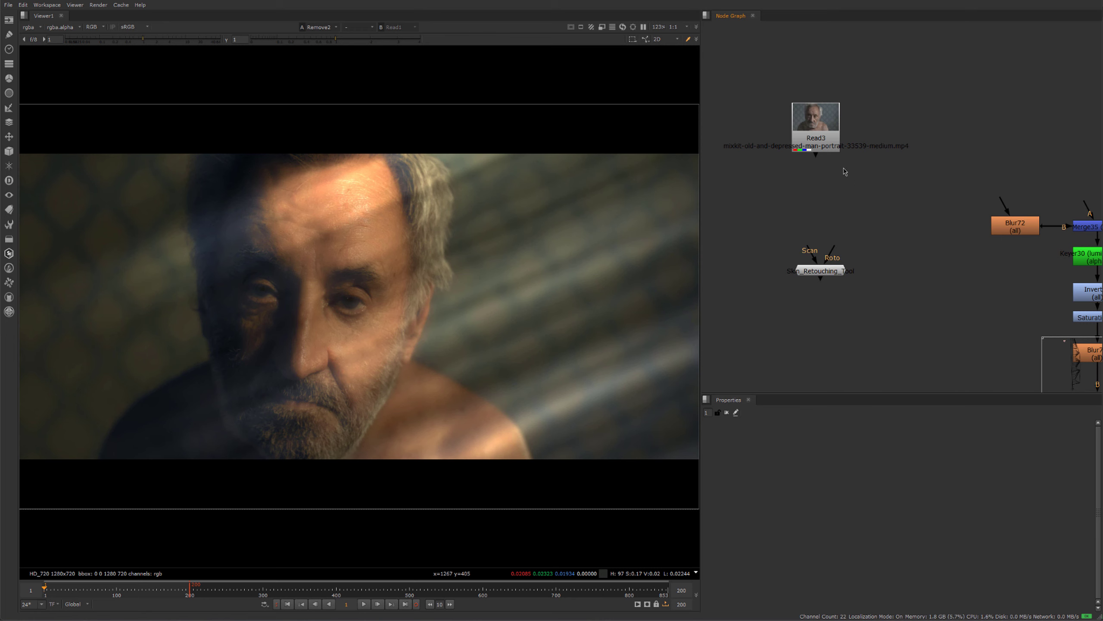
# Show Read3 in the viewer and add an unconnected Roto node beside the Skin_Retouching_Tool node.
pyautogui.click(819, 138)
pyautogui.press('1')
pyautogui.scroll(2, 830, 150)
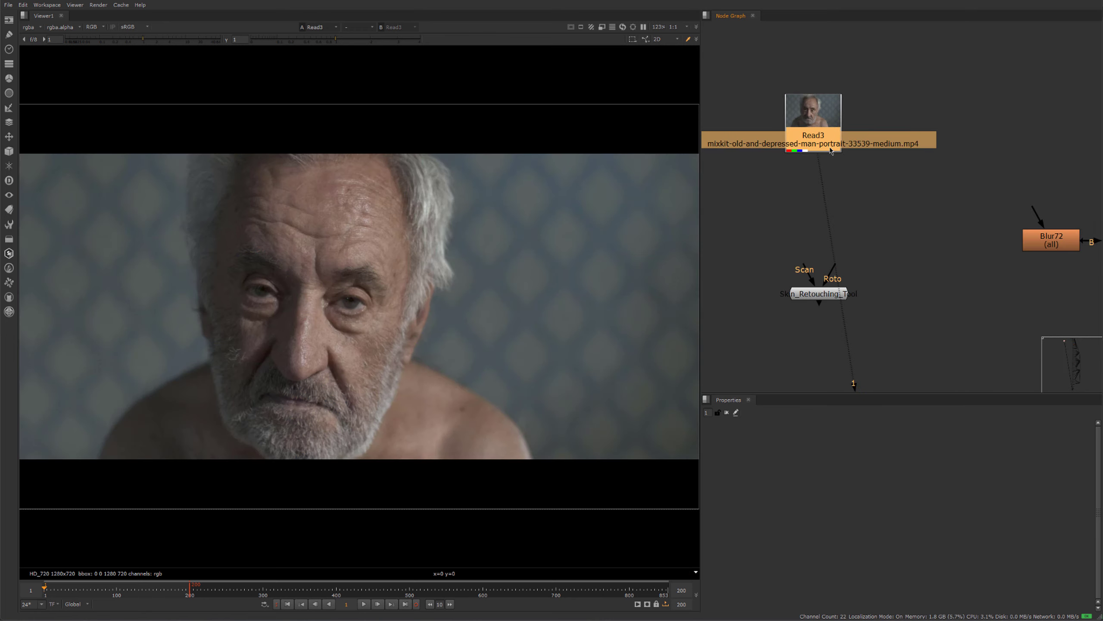
pyautogui.scroll(2, 831, 151)
pyautogui.click(871, 234)
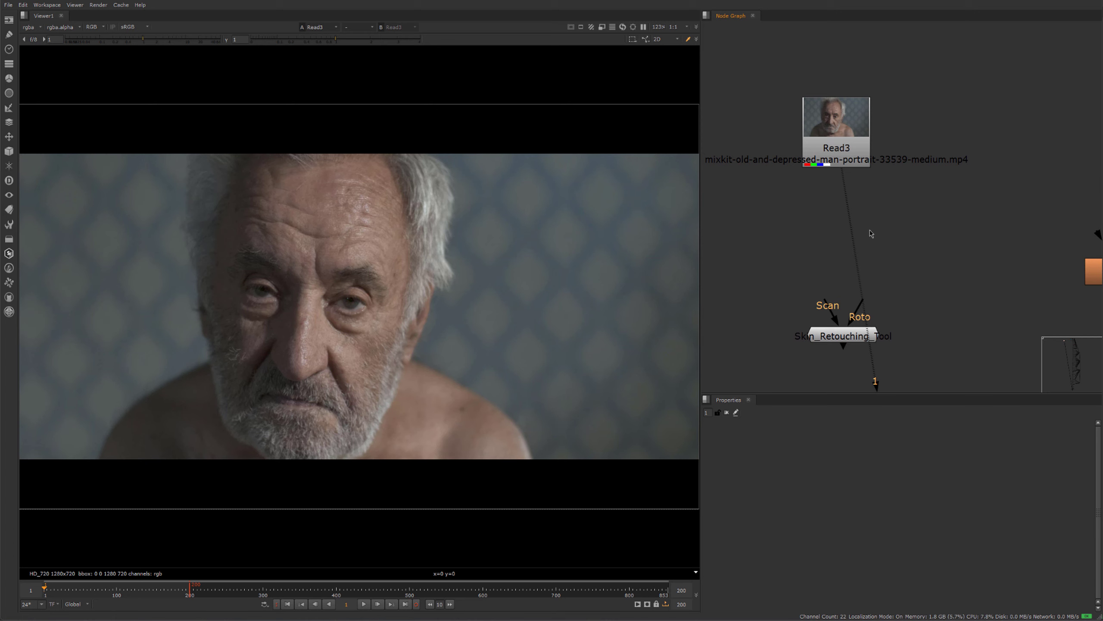
pyautogui.press('o')
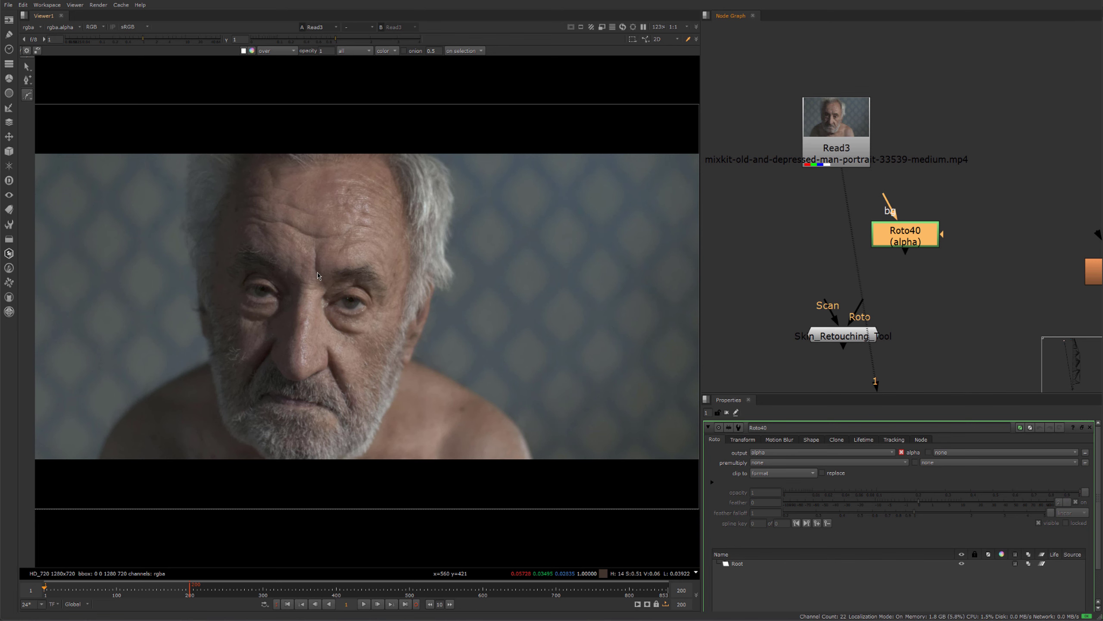
# Draw a closed Bezier roto shape around the short forehead wrinkle above the eyebrow nearest the bright side of the hair.
pyautogui.moveTo(809, 285); pyautogui.dragTo(830, 278, button='middle')
pyautogui.scroll(3, 291, 306)
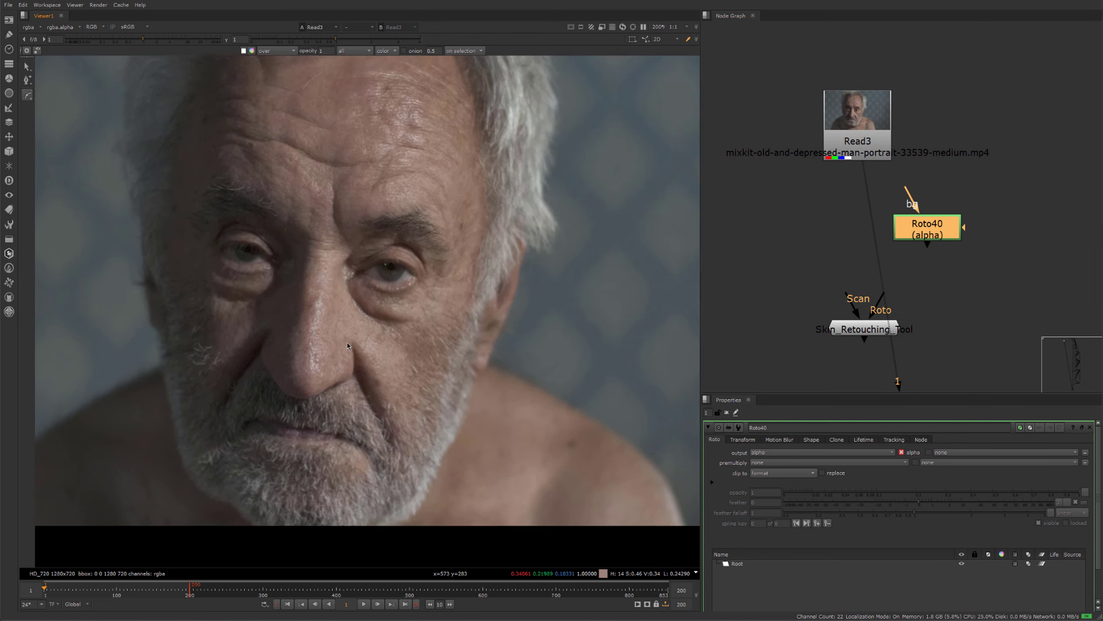
pyautogui.moveTo(393, 163); pyautogui.dragTo(393, 249, button='middle')
pyautogui.scroll(3, 348, 260)
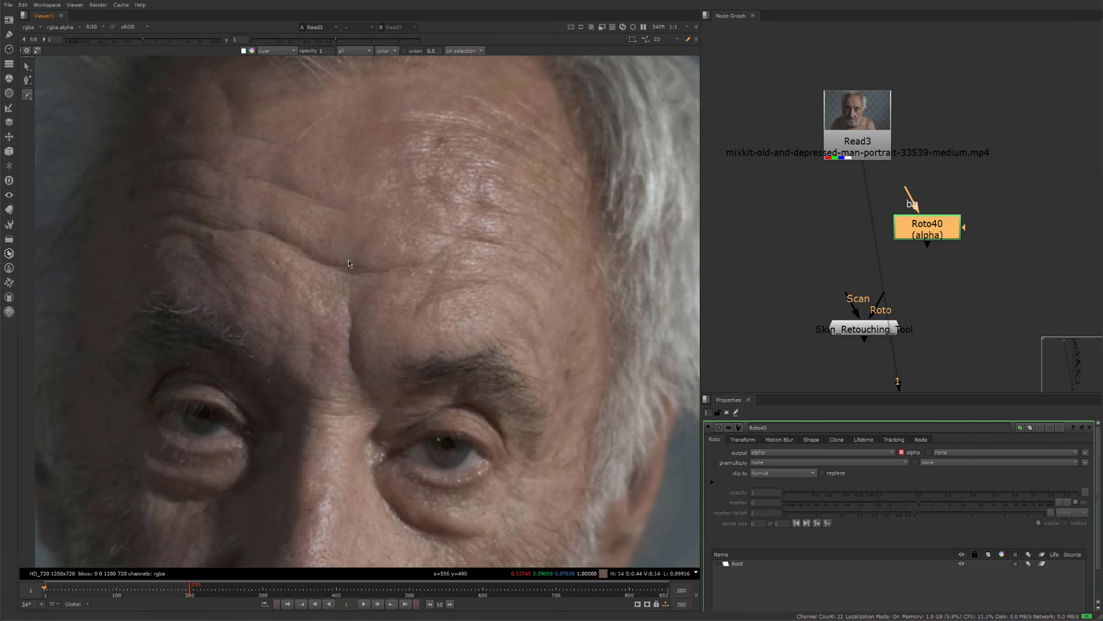
pyautogui.scroll(2, 390, 247)
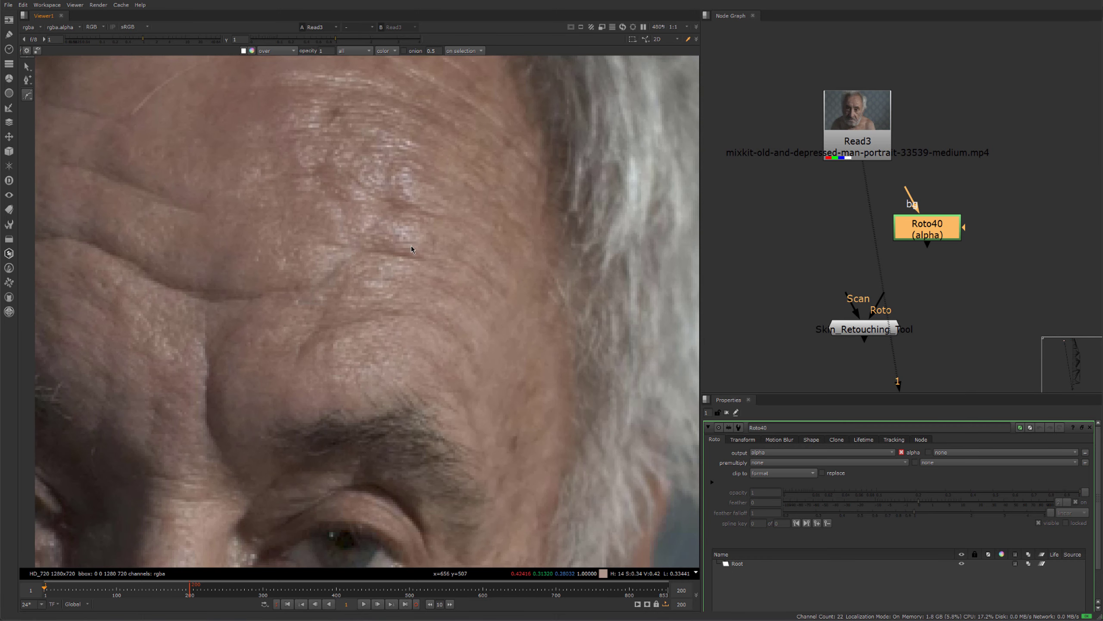
pyautogui.click(418, 250)
pyautogui.click(353, 250)
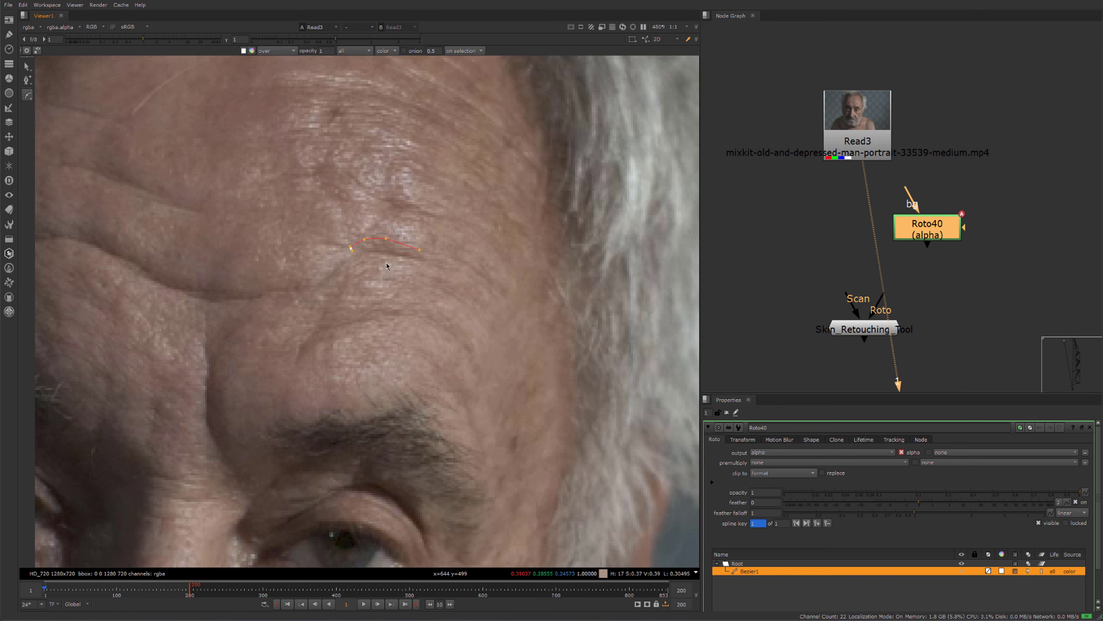
pyautogui.click(387, 263)
pyautogui.click(415, 263)
pyautogui.click(429, 263)
pyautogui.click(422, 251)
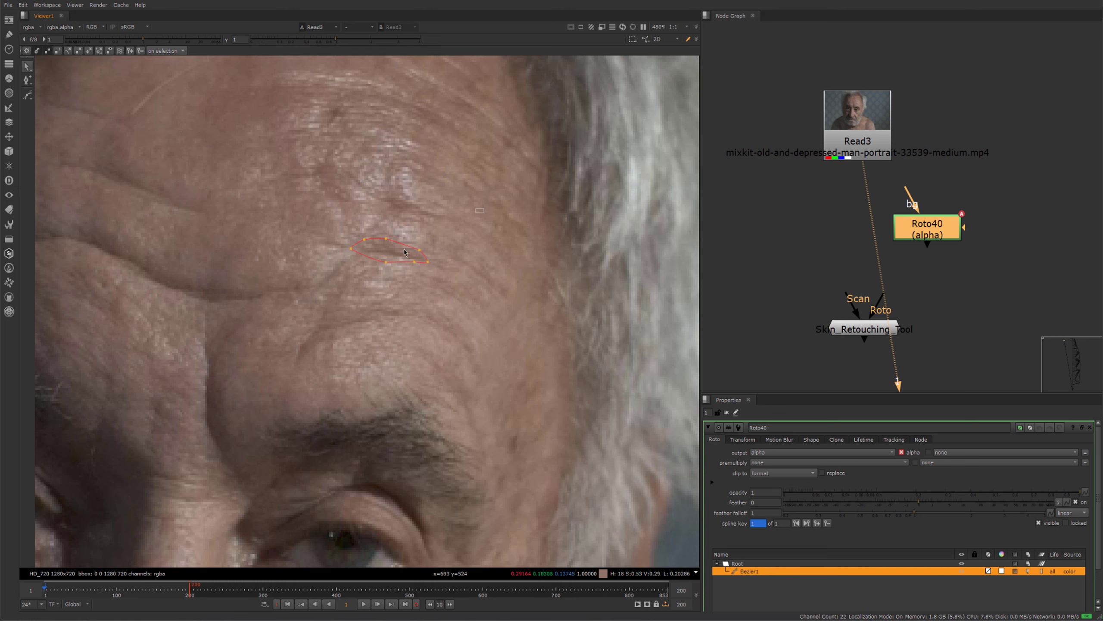
# Select all points of the wrinkle shape and check the alpha channel in the viewer, returning to the colour image.
pyautogui.hotkey('ctrl', 'a')
pyautogui.press('a')
pyautogui.press('a')
pyautogui.press('a')
pyautogui.scroll(-5, 415, 258)
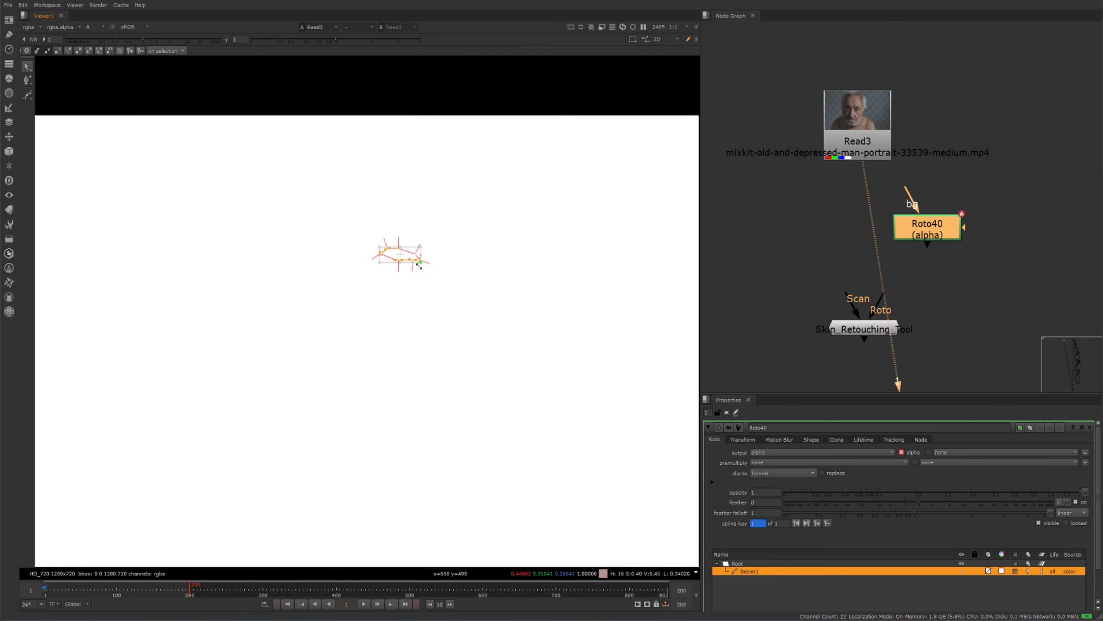
pyautogui.scroll(5, 419, 261)
pyautogui.press('a')
pyautogui.moveTo(405, 252); pyautogui.dragTo(408, 257)
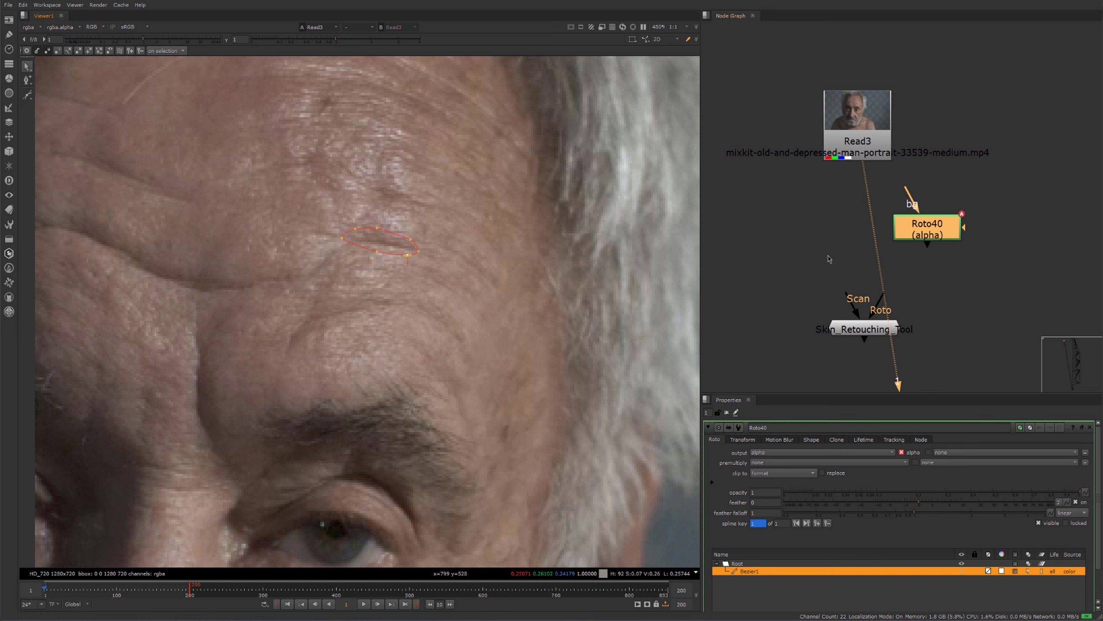
# Connect Roto40 to the retouching tool's Roto input and route Read3 to its Scan input through two corner Dots.
pyautogui.moveTo(873, 332); pyautogui.dragTo(834, 303)
pyautogui.moveTo(834, 323); pyautogui.dragTo(817, 332, button='middle')
pyautogui.moveTo(825, 277); pyautogui.dragTo(838, 157)
pyautogui.keyDown('ctrl'); pyautogui.moveTo(821, 234); pyautogui.dragTo(931, 143); pyautogui.keyUp('ctrl')
pyautogui.keyDown('ctrl'); pyautogui.moveTo(871, 225); pyautogui.dragTo(931, 306); pyautogui.keyUp('ctrl')
pyautogui.moveTo(932, 144); pyautogui.dragTo(934, 138)
pyautogui.moveTo(822, 314); pyautogui.dragTo(854, 310)
# Add a Grade node beside the retouching branch and connect it to Read3 through a right-angle Dot.
pyautogui.moveTo(771, 211); pyautogui.dragTo(858, 252)
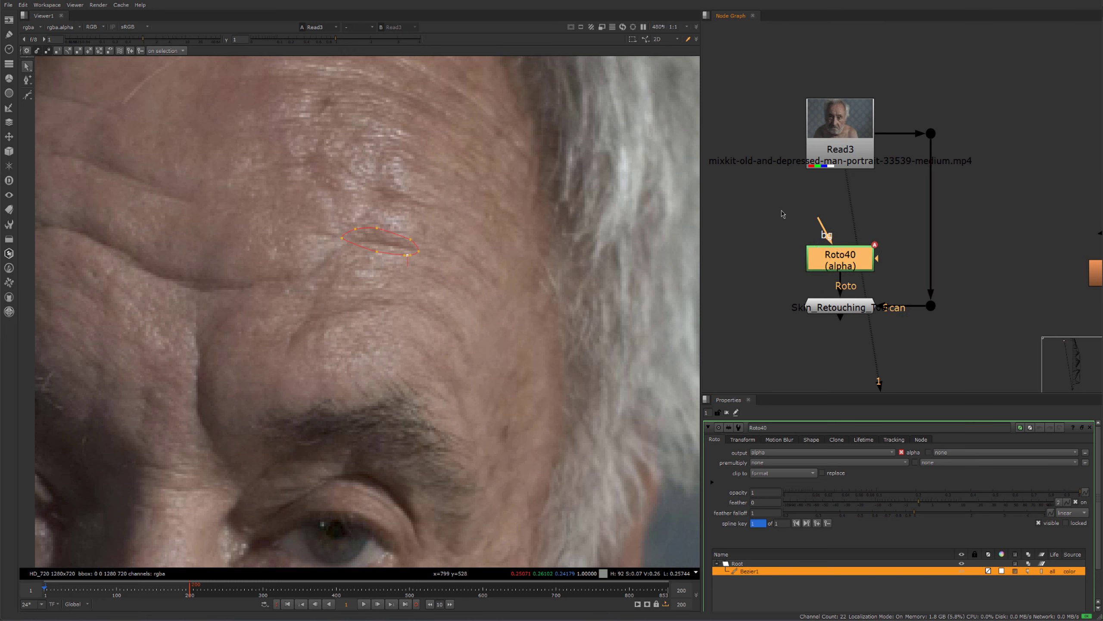
pyautogui.moveTo(752, 205); pyautogui.dragTo(938, 194, button='middle')
pyautogui.scroll(-1, 857, 244)
pyautogui.click(857, 243)
pyautogui.press('g')
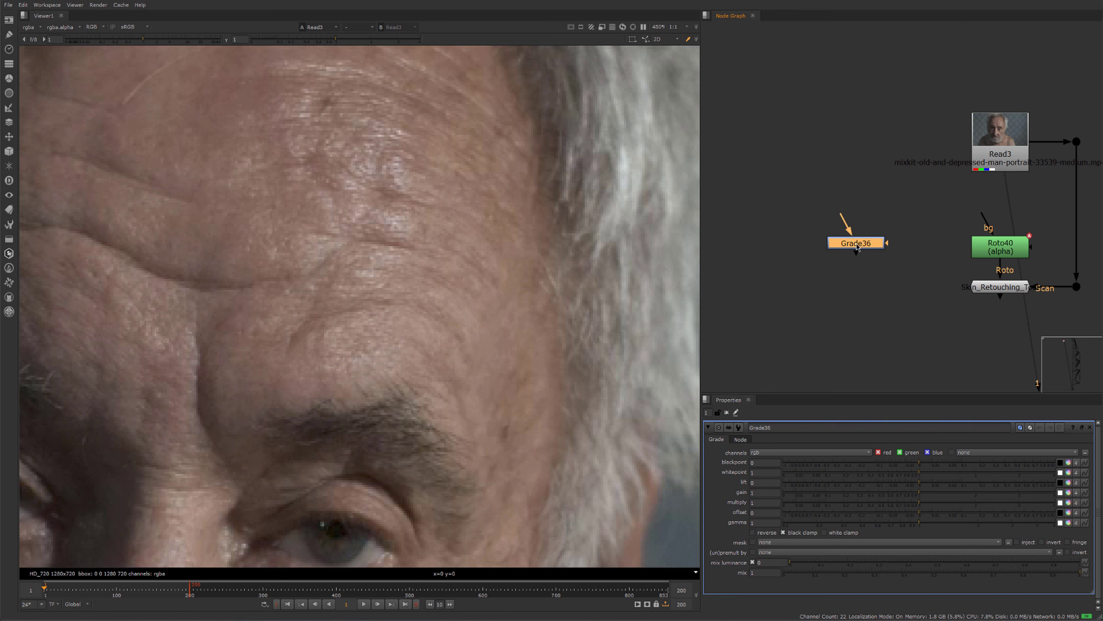
pyautogui.moveTo(857, 244); pyautogui.dragTo(857, 269)
pyautogui.moveTo(885, 274); pyautogui.dragTo(854, 270, button='middle')
pyautogui.moveTo(812, 238); pyautogui.dragTo(951, 148)
pyautogui.keyDown('ctrl'); pyautogui.moveTo(886, 204); pyautogui.dragTo(826, 140); pyautogui.keyUp('ctrl')
pyautogui.moveTo(777, 223); pyautogui.dragTo(872, 297)
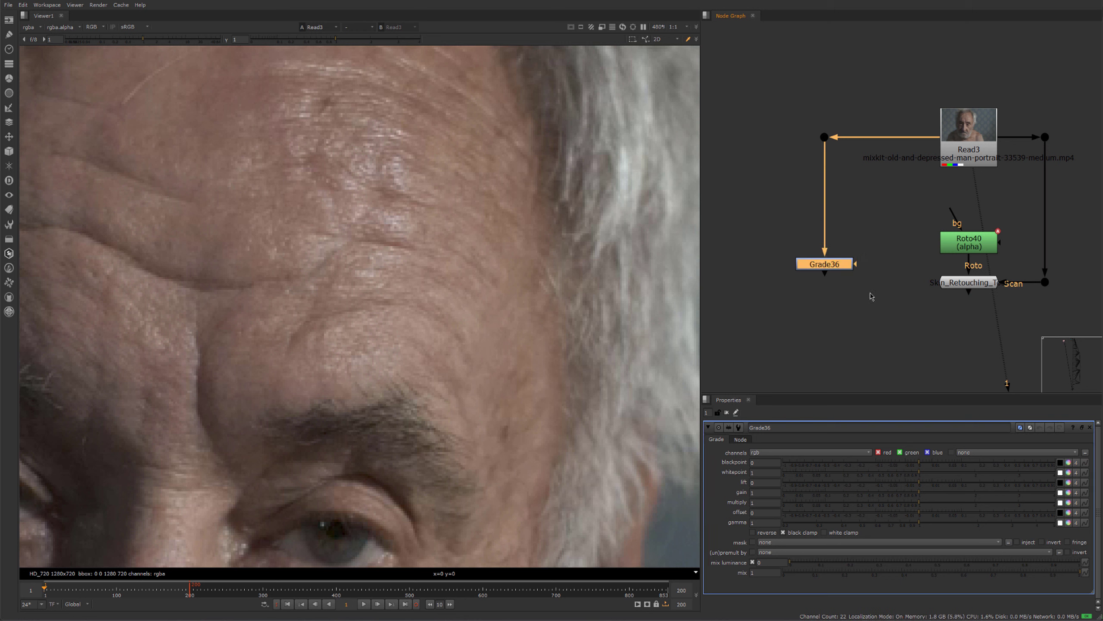
# Move Grade36 down its straight connection so that it sits level with the Skin_Retouching_Tool node.
pyautogui.moveTo(855, 303); pyautogui.dragTo(849, 289, button='middle')
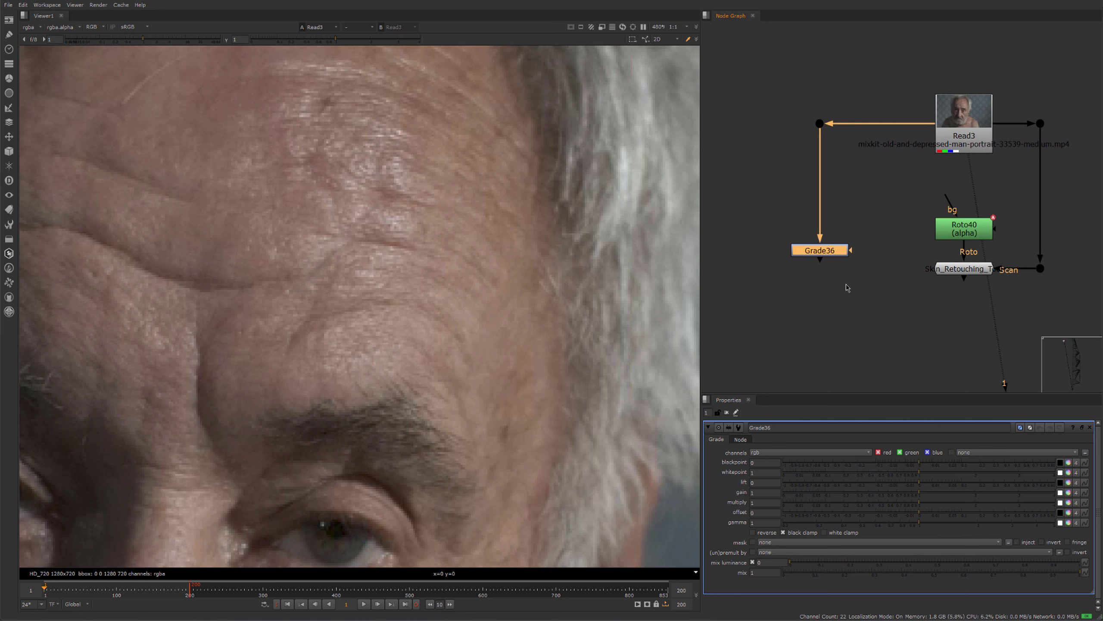
pyautogui.moveTo(827, 254); pyautogui.dragTo(829, 274)
pyautogui.scroll(-1, 880, 289)
pyautogui.moveTo(879, 273); pyautogui.dragTo(859, 275, button='middle')
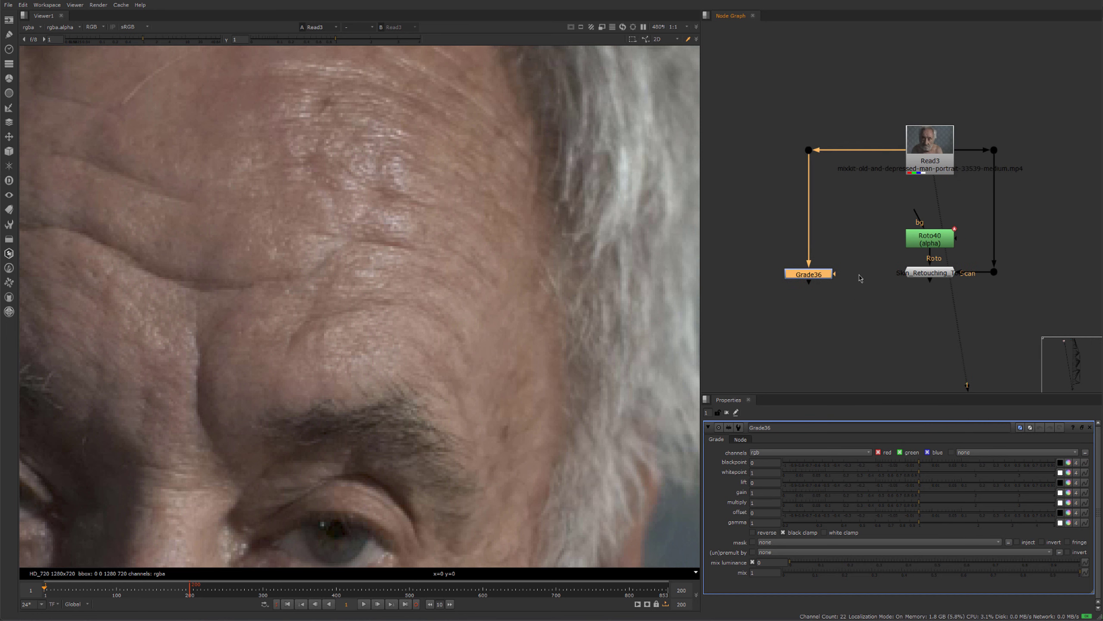
pyautogui.moveTo(753, 85); pyautogui.dragTo(857, 326)
pyautogui.moveTo(857, 326); pyautogui.dragTo(841, 316, button='middle')
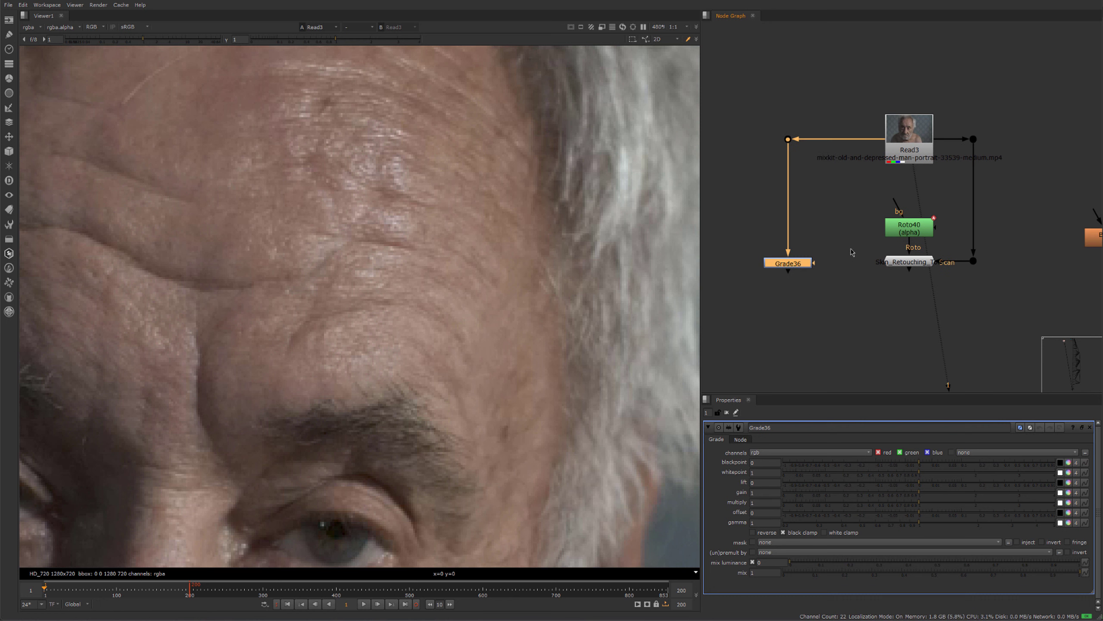
# View the Skin_Retouching_Tool output and its alpha channel, and open the node's properties in an enlarged pane.
pyautogui.moveTo(852, 248); pyautogui.dragTo(942, 301)
pyautogui.press('1')
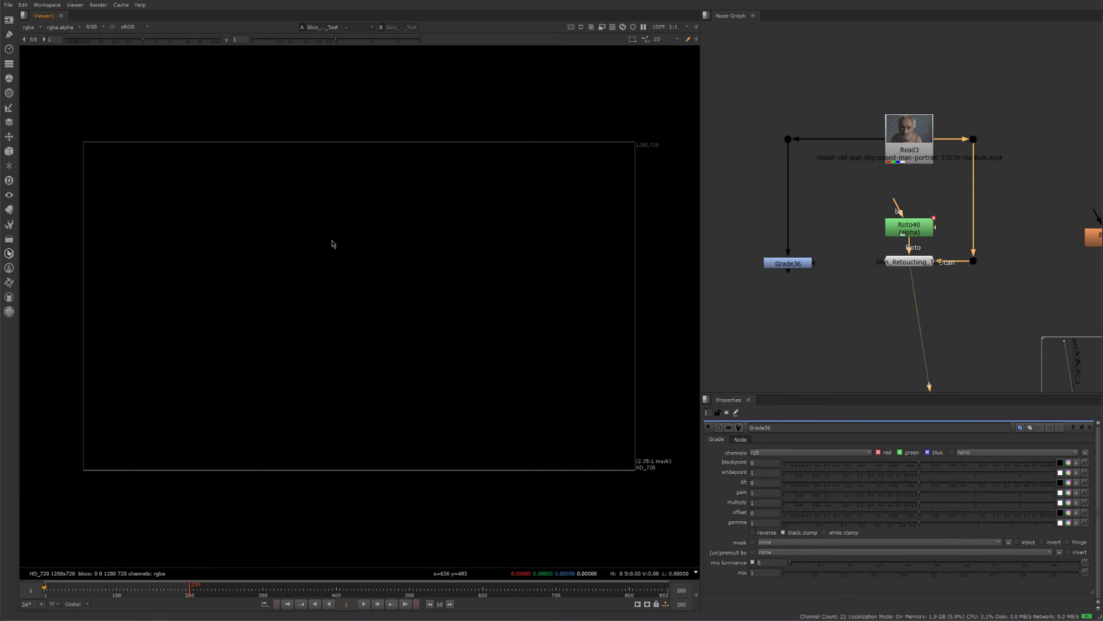
pyautogui.press('a')
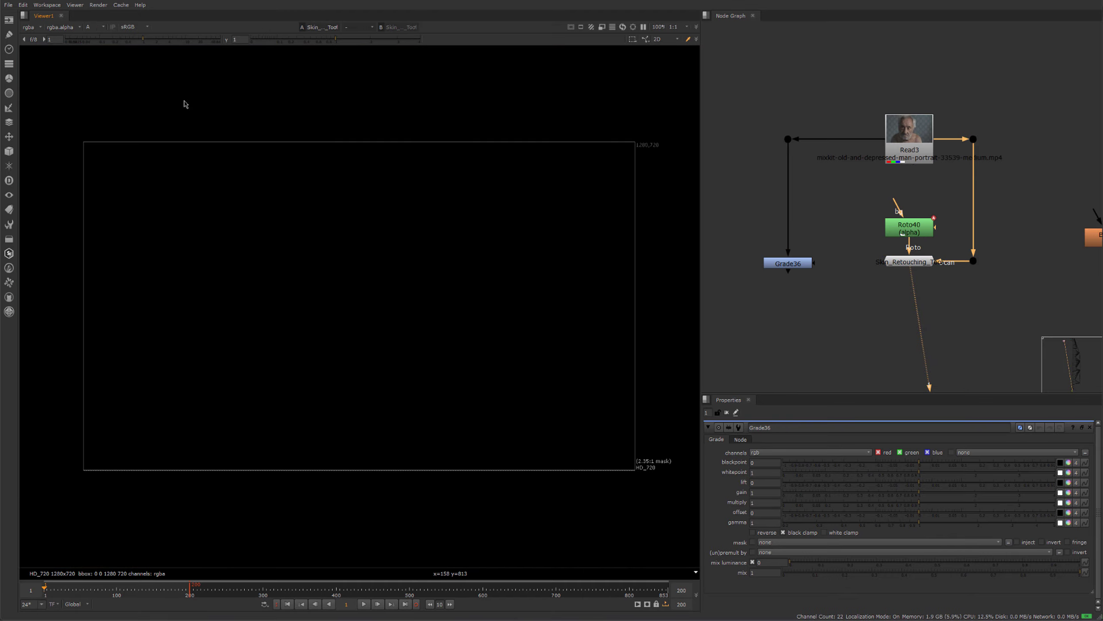
pyautogui.press('a')
pyautogui.doubleClick(921, 265)
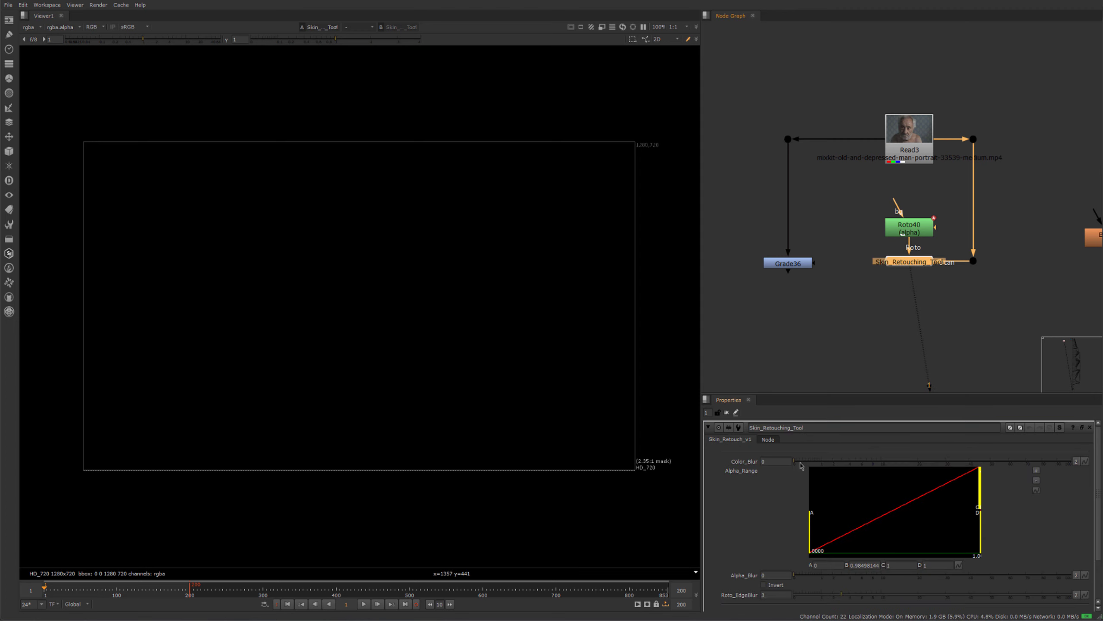
pyautogui.moveTo(859, 395); pyautogui.dragTo(859, 353)
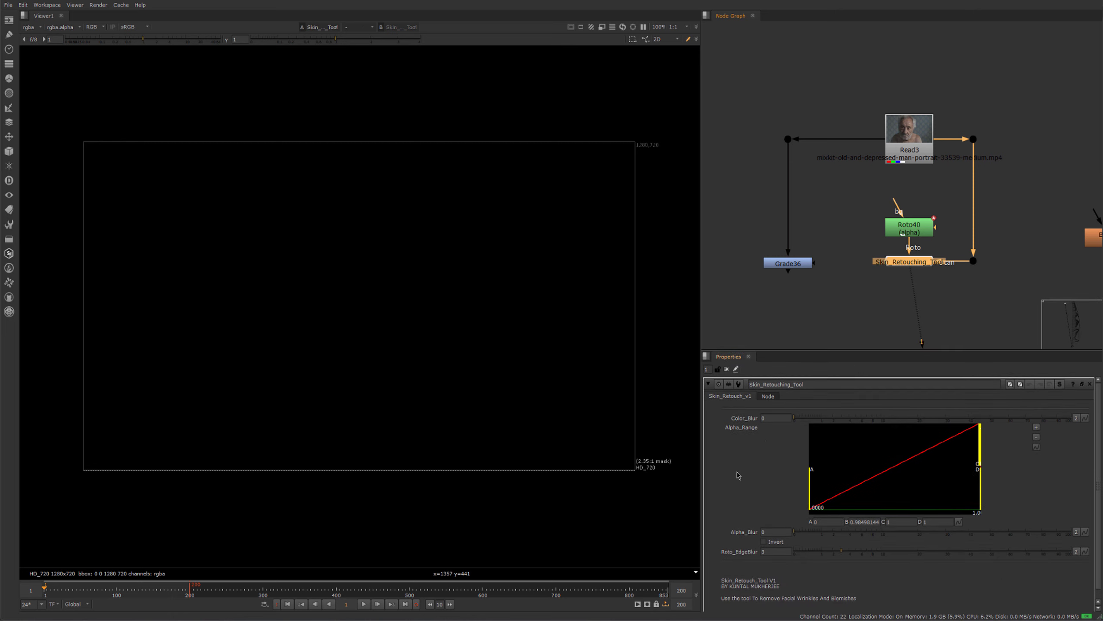
# Go to the head of the pasted keyer branch and select Blur72.
pyautogui.scroll(-4, 1007, 228)
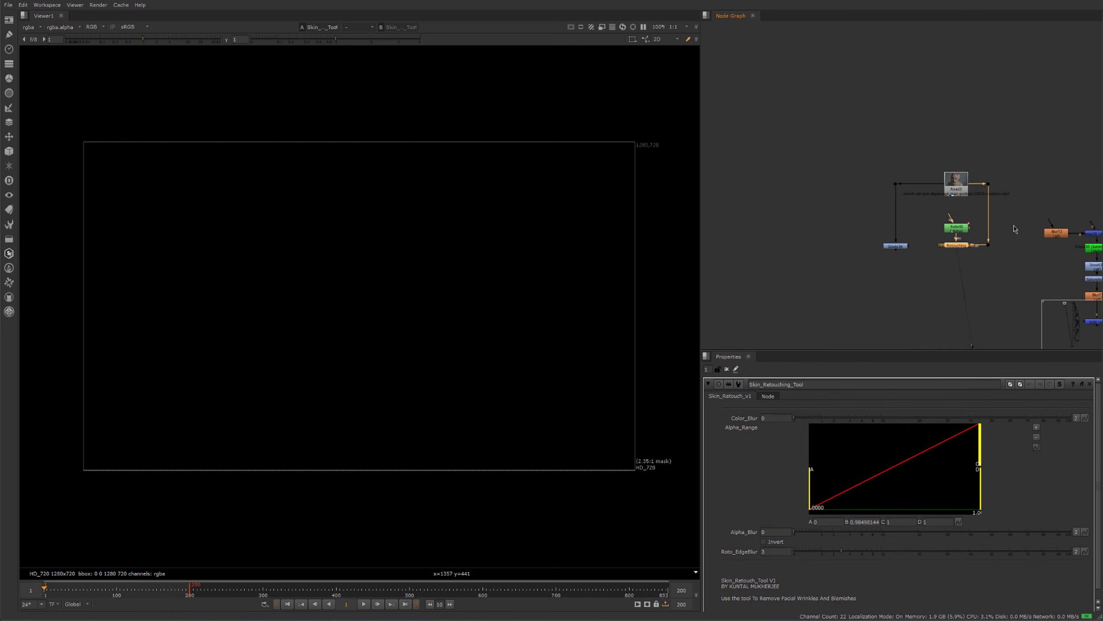
pyautogui.moveTo(1044, 237); pyautogui.dragTo(848, 238, button='middle')
pyautogui.scroll(5, 873, 239)
pyautogui.click(810, 217)
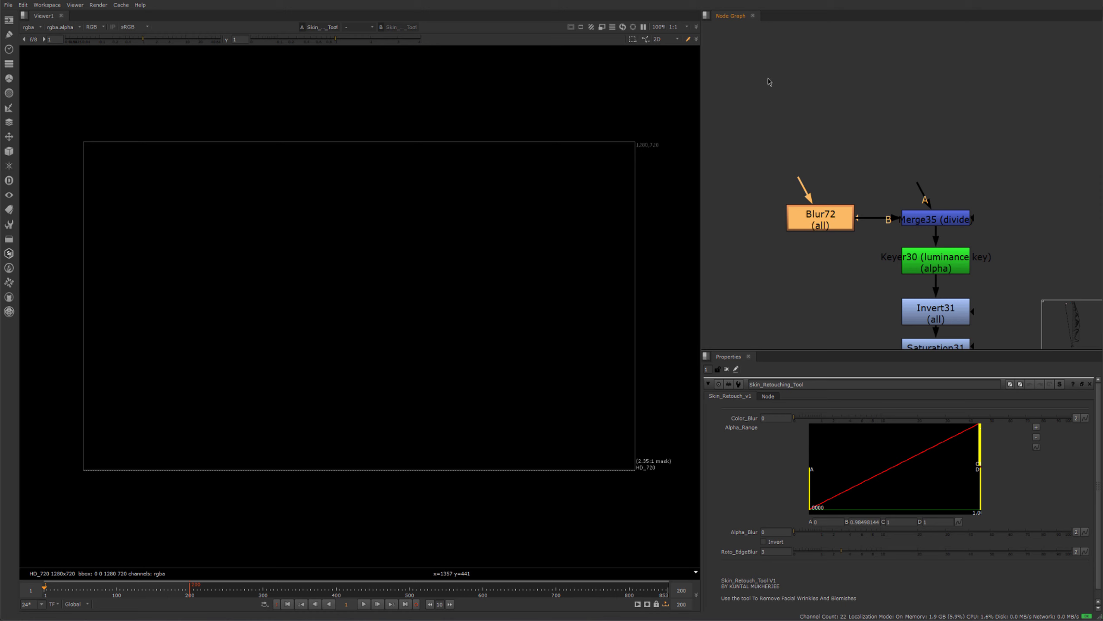
# Set the Skin_Retouching_Tool's Color_Blur to 1.95.
pyautogui.moveTo(846, 286); pyautogui.dragTo(1009, 291, button='middle')
pyautogui.moveTo(797, 422); pyautogui.dragTo(833, 425)
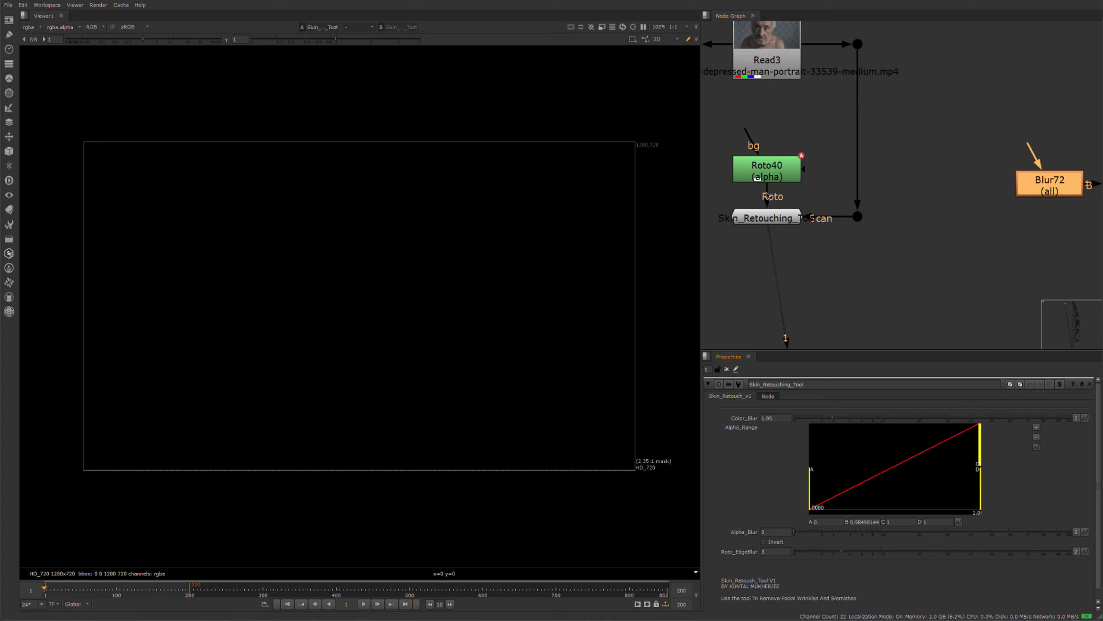
# Detach Roto40 from the Skin_Retouching_Tool's Roto input to check the output without it, and reconnect it above the tool.
pyautogui.moveTo(767, 192); pyautogui.dragTo(879, 315)
pyautogui.click(765, 215)
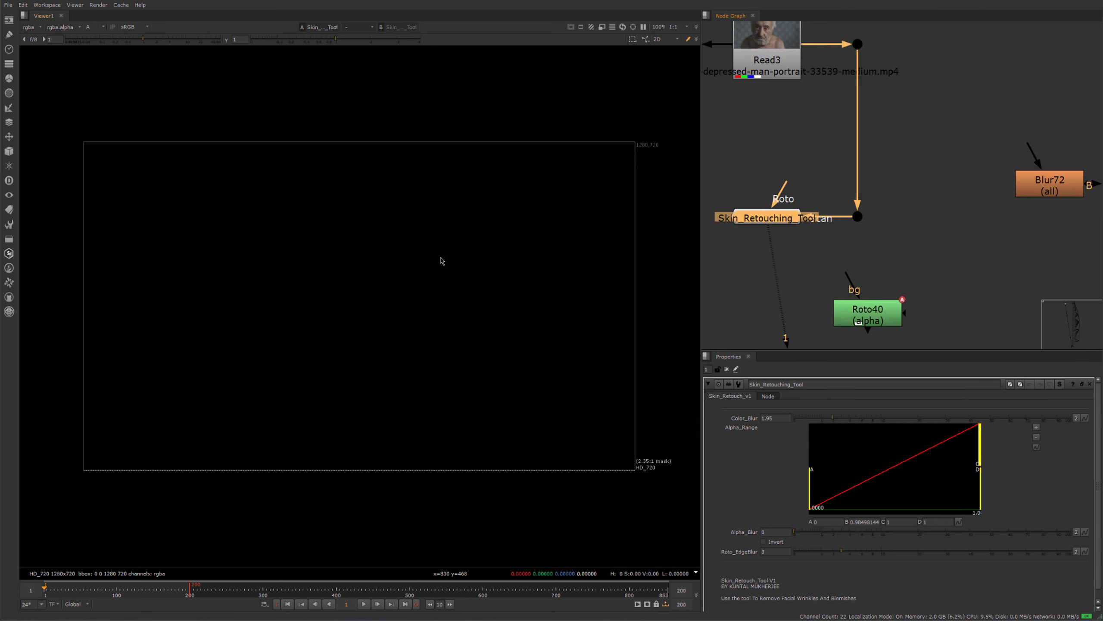
pyautogui.moveTo(874, 324); pyautogui.dragTo(774, 193)
# Open Roto40's properties and select its Bezier1 forehead shape over the Read3 footage.
pyautogui.doubleClick(767, 173)
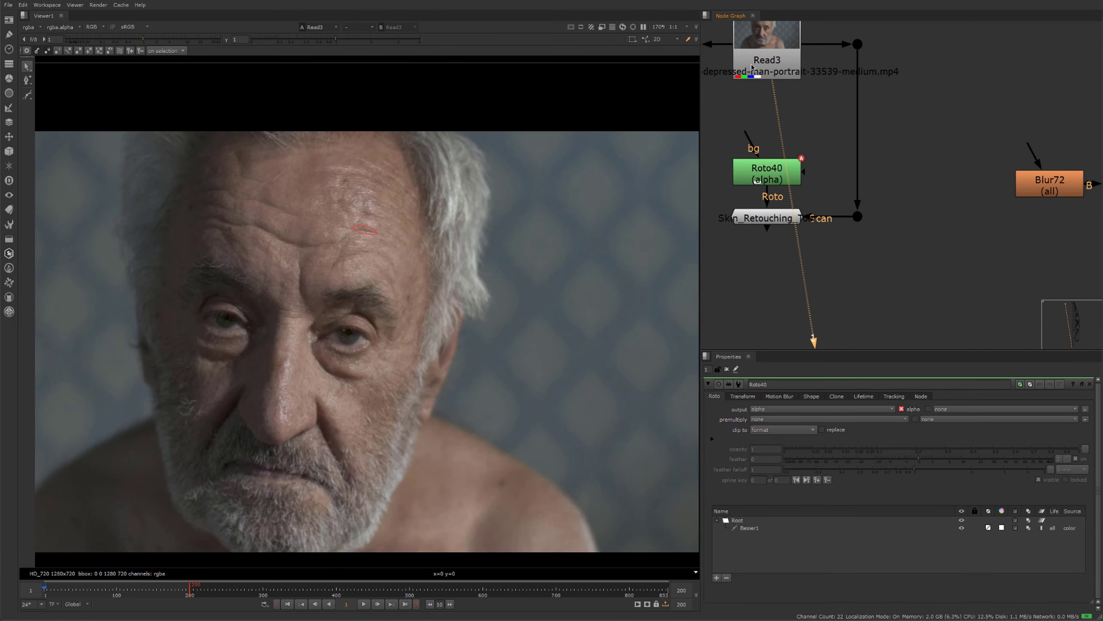
pyautogui.scroll(3, 349, 240)
pyautogui.click(353, 222)
pyautogui.moveTo(407, 236)
pyautogui.mouseDown()
pyautogui.moveTo(472, 296)
pyautogui.moveTo(499, 297)
pyautogui.moveTo(374, 246)
pyautogui.moveTo(283, 259)
pyautogui.moveTo(392, 240)
pyautogui.mouseUp()
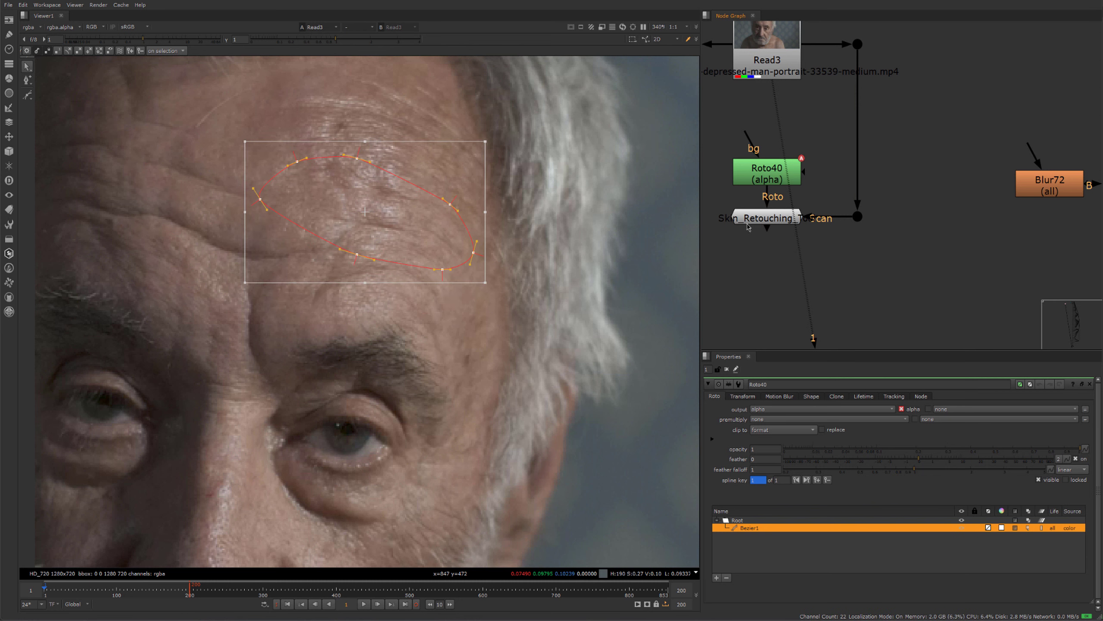
# View the Skin_Retouching_Tool output and toggle its alpha channel to examine the wrinkle mask inside the forehead shape.
pyautogui.scroll(1, 769, 220)
pyautogui.moveTo(770, 221); pyautogui.dragTo(871, 216, button='middle')
pyautogui.click(871, 213)
pyautogui.press('1')
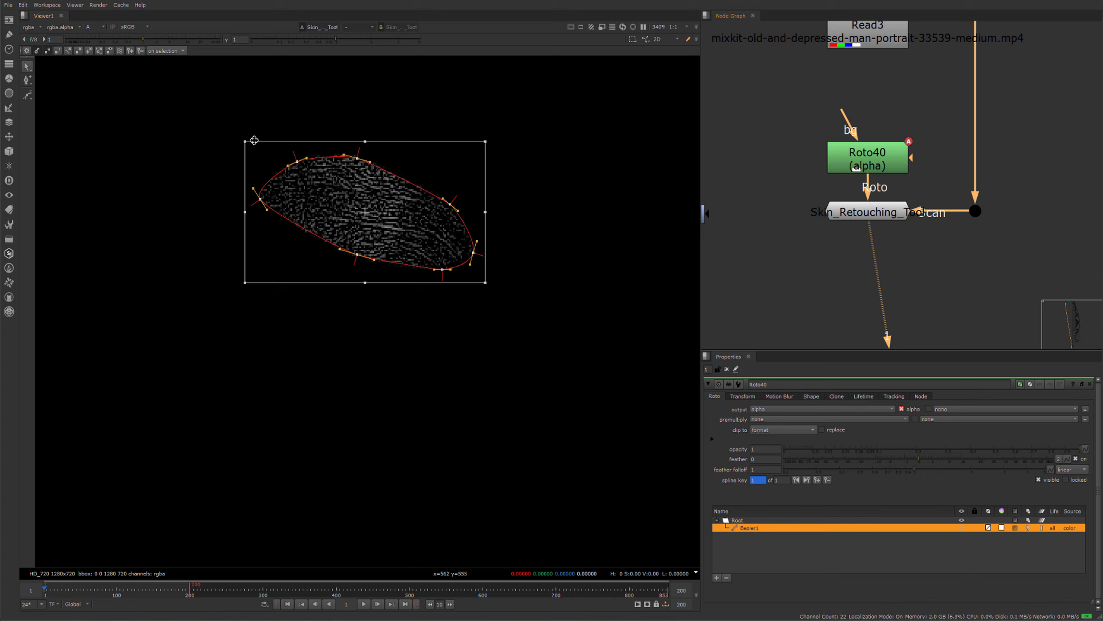
pyautogui.moveTo(157, 111); pyautogui.dragTo(523, 295)
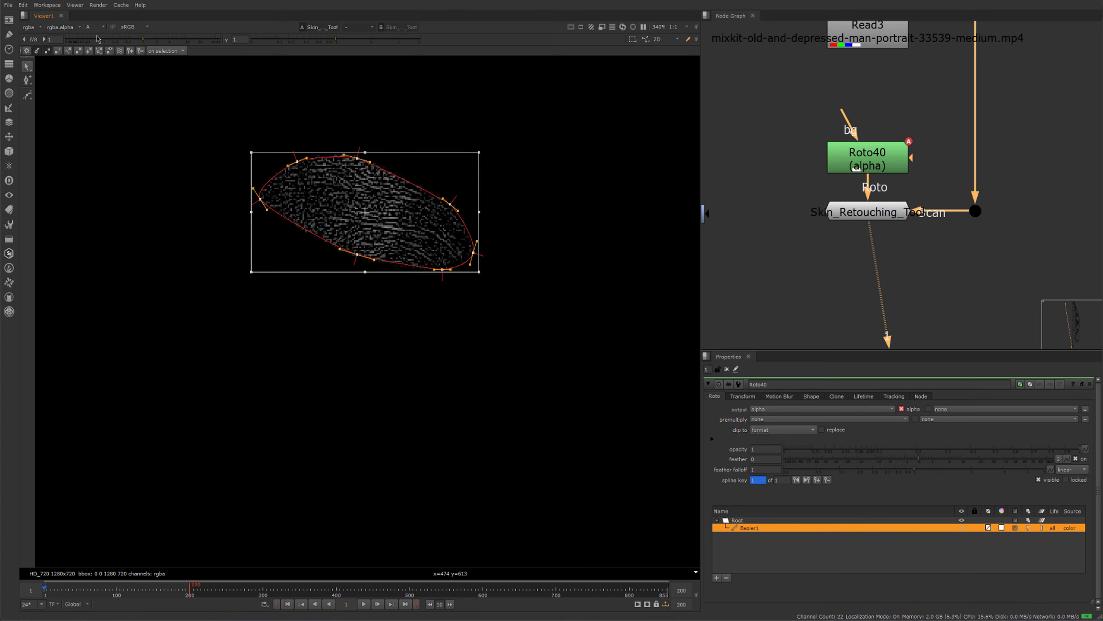
pyautogui.press('a')
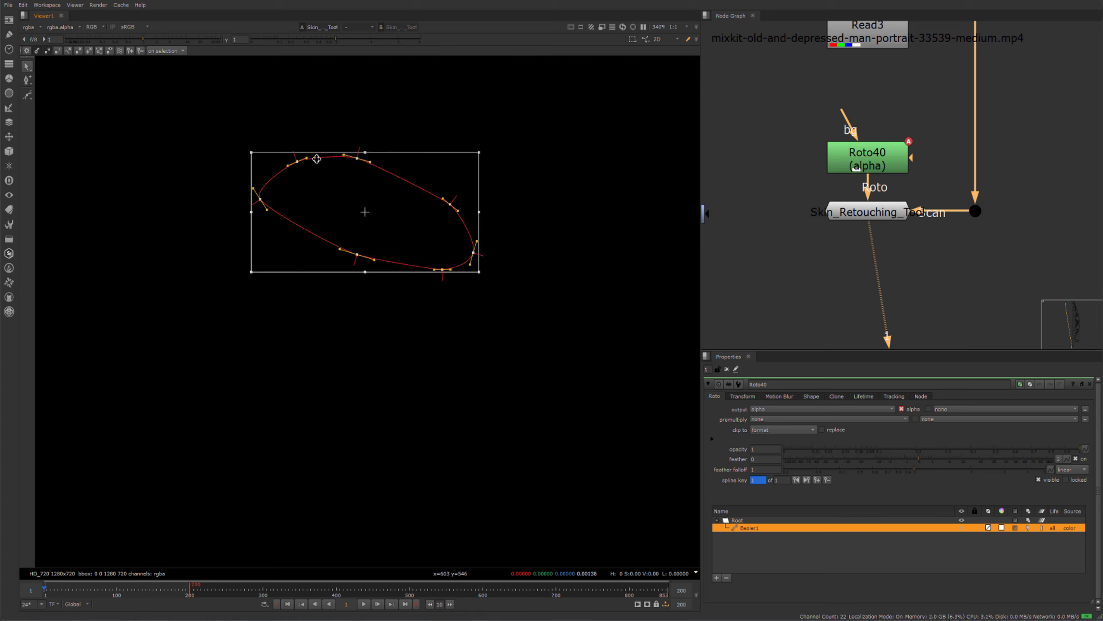
pyautogui.press('a')
pyautogui.press('a')
pyautogui.press('a')
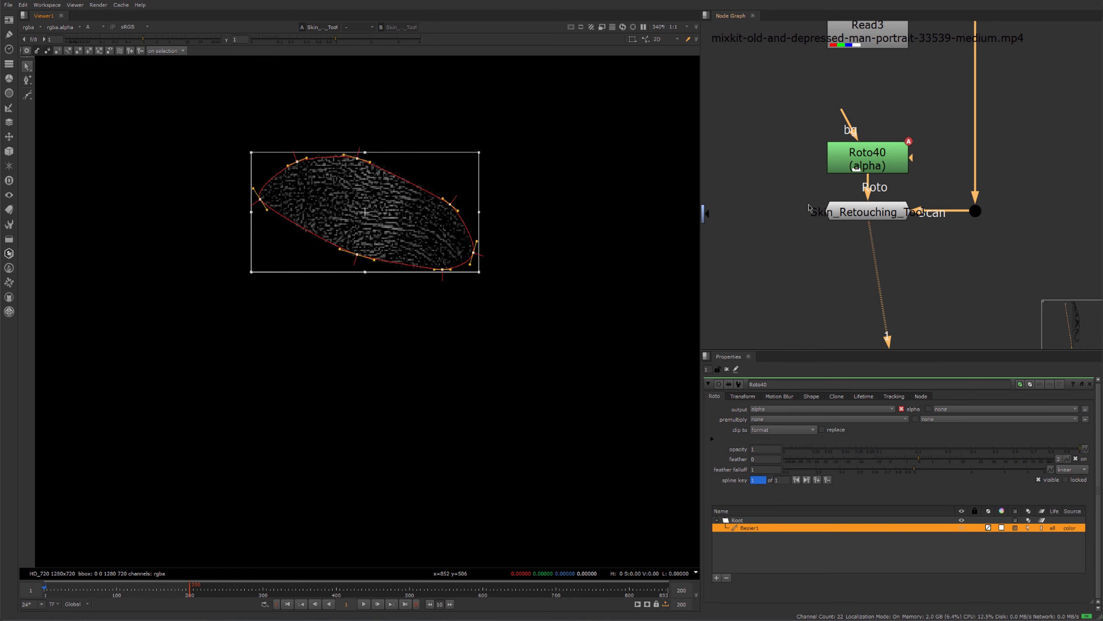
# Reopen the Skin_Retouching_Tool's properties and lower Color_Blur to 0.03.
pyautogui.scroll(-2, 823, 221)
pyautogui.scroll(2, 822, 223)
pyautogui.doubleClick(845, 225)
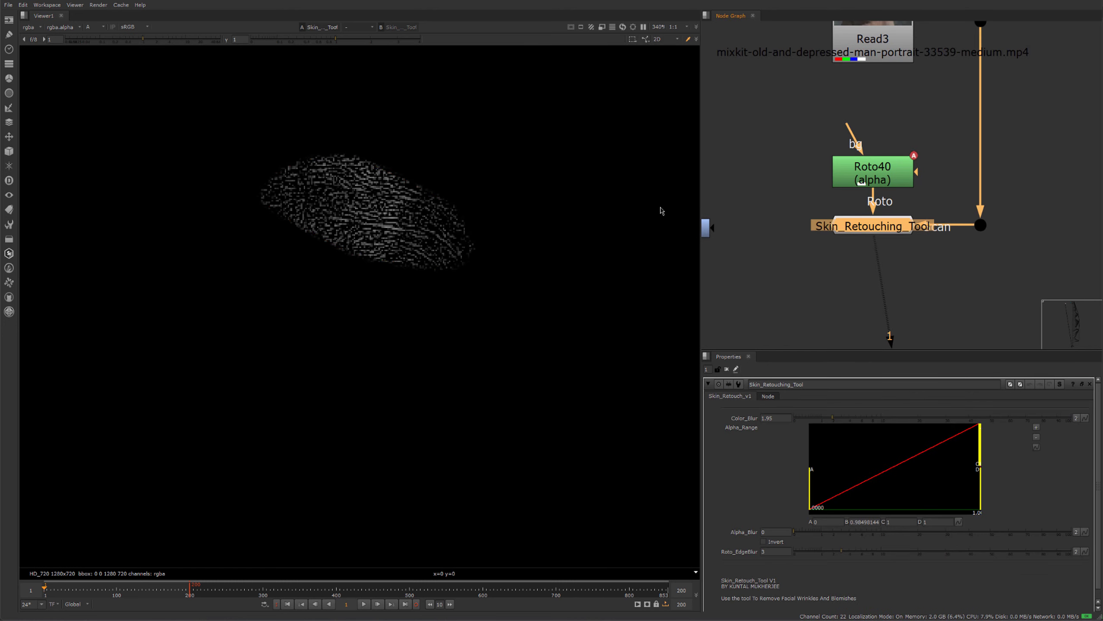
pyautogui.scroll(-4, 402, 201)
pyautogui.scroll(2, 369, 191)
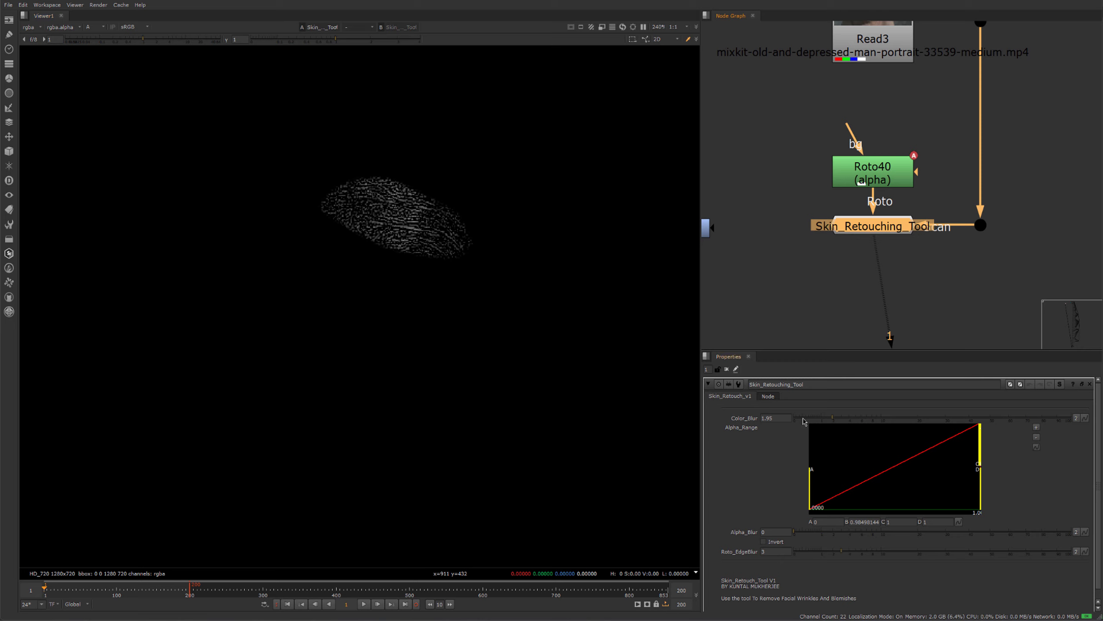
pyautogui.moveTo(833, 419); pyautogui.dragTo(798, 421)
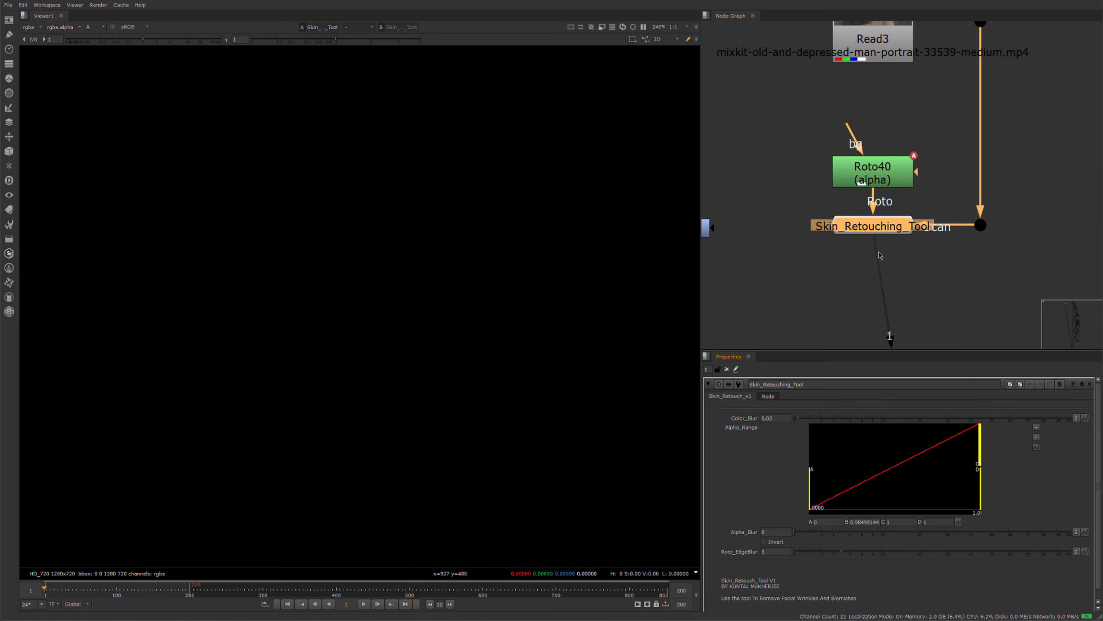
# Compare the Skin_Retouching_Tool setup with the pasted keyer branch, examining Blur72 and its divide Merge.
pyautogui.scroll(-2, 850, 213)
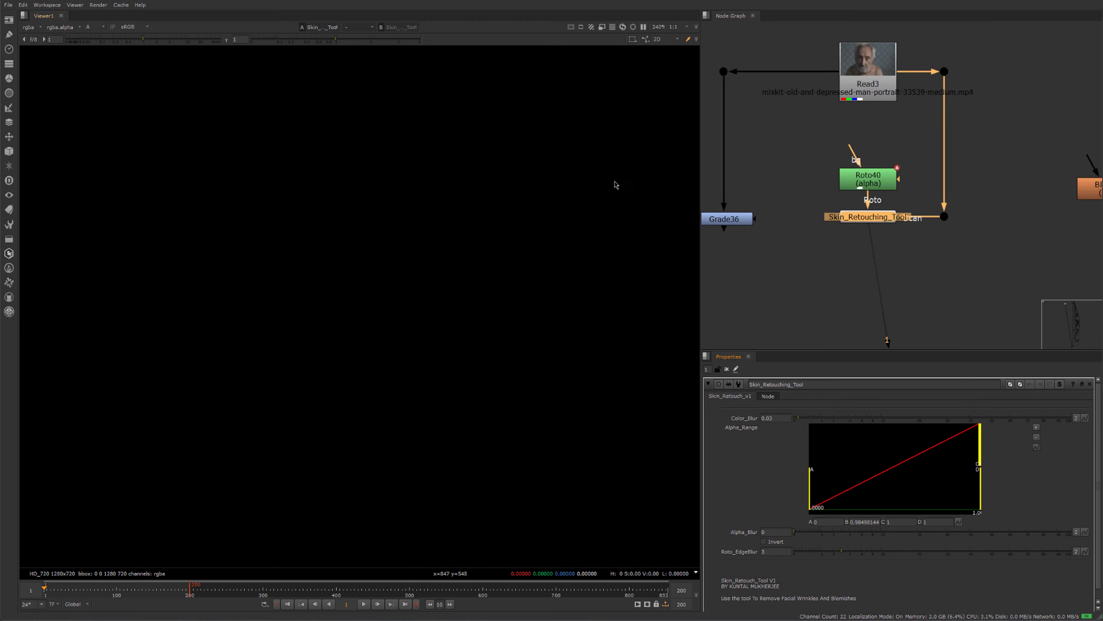
pyautogui.scroll(-1, 994, 173)
pyautogui.moveTo(994, 173); pyautogui.dragTo(948, 194, button='middle')
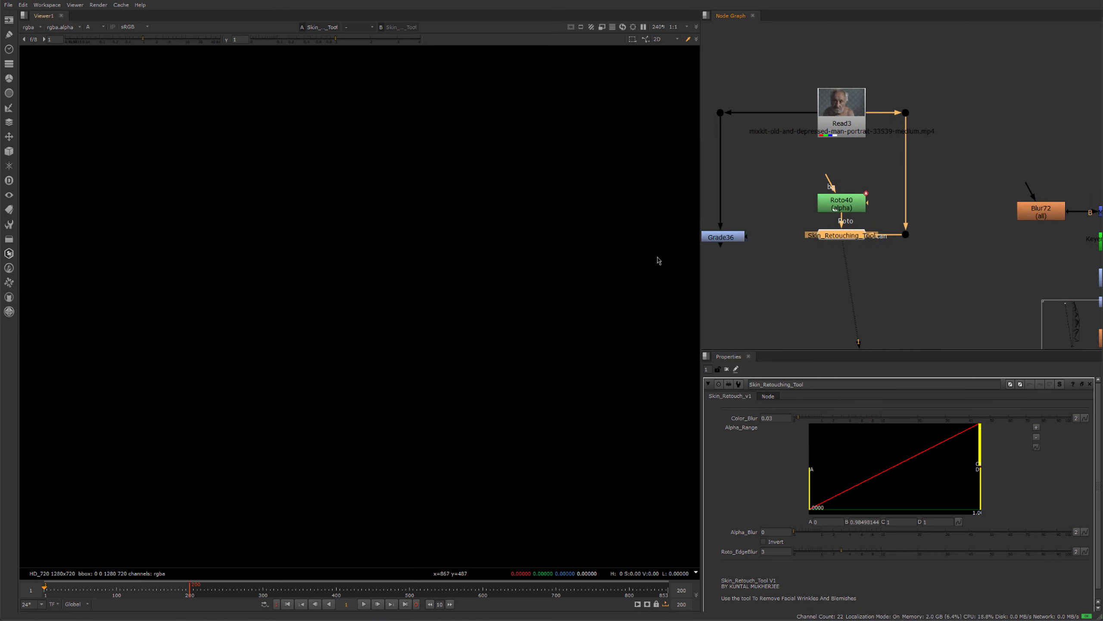
pyautogui.scroll(-3, 1044, 187)
pyautogui.moveTo(1045, 187); pyautogui.dragTo(826, 177, button='middle')
pyautogui.scroll(3, 826, 178)
pyautogui.moveTo(786, 150); pyautogui.dragTo(869, 235)
pyautogui.scroll(-2, 795, 239)
pyautogui.moveTo(795, 239); pyautogui.dragTo(927, 231, button='middle')
pyautogui.moveTo(907, 164); pyautogui.dragTo(963, 235)
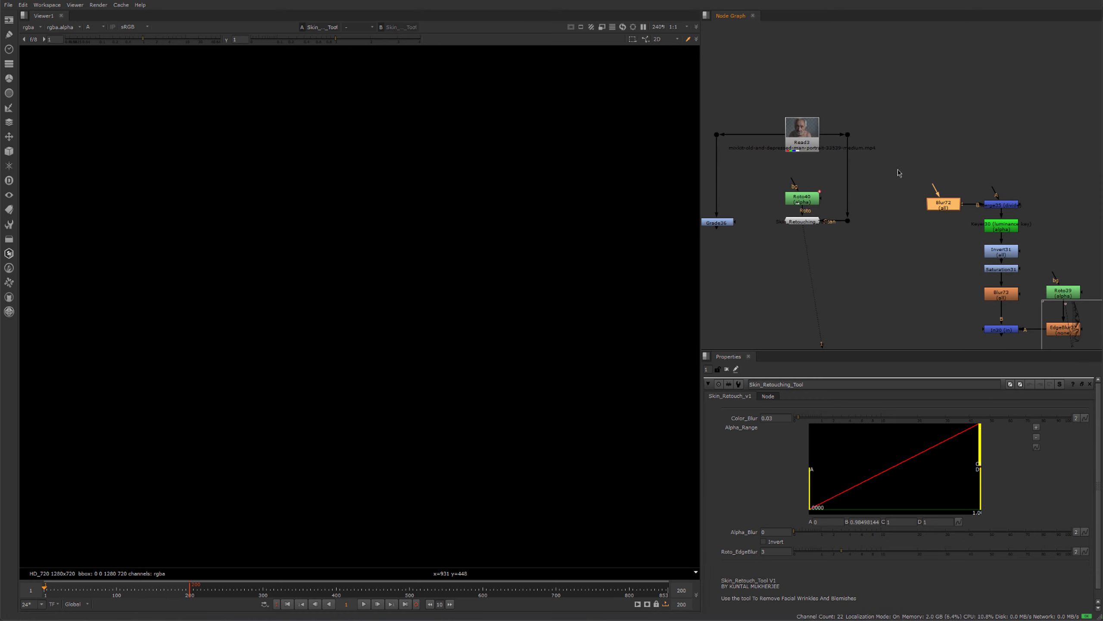
pyautogui.moveTo(969, 171); pyautogui.dragTo(1036, 213)
# Select Read3 as the blurred source and raise the Skin_Retouching_Tool's Color_Blur to 1.65.
pyautogui.moveTo(756, 94); pyautogui.dragTo(845, 173)
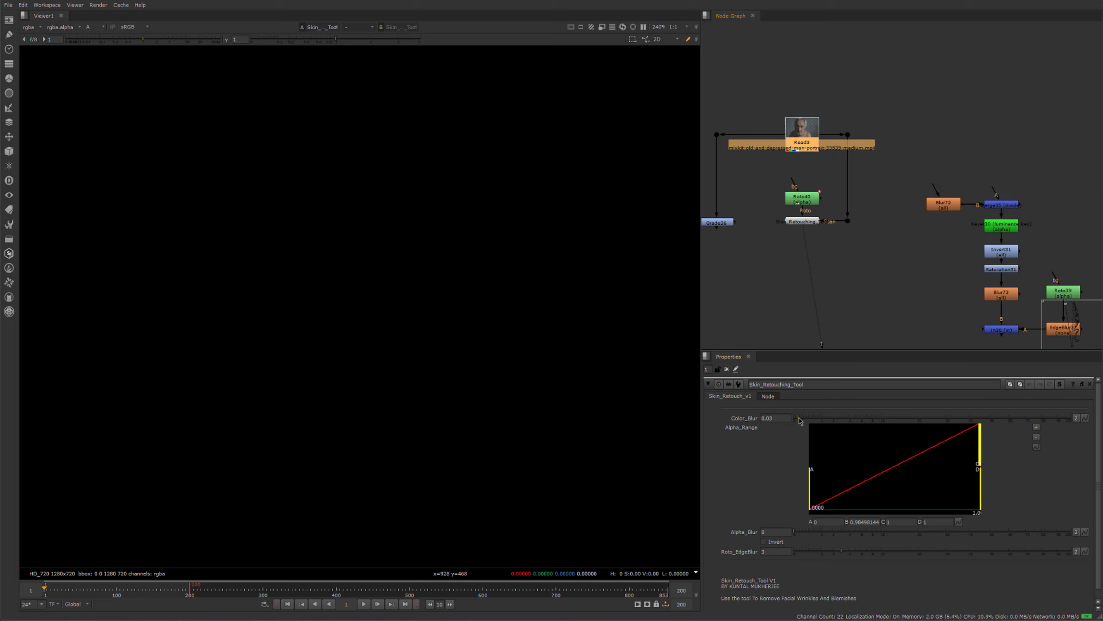
pyautogui.moveTo(799, 419); pyautogui.dragTo(830, 423)
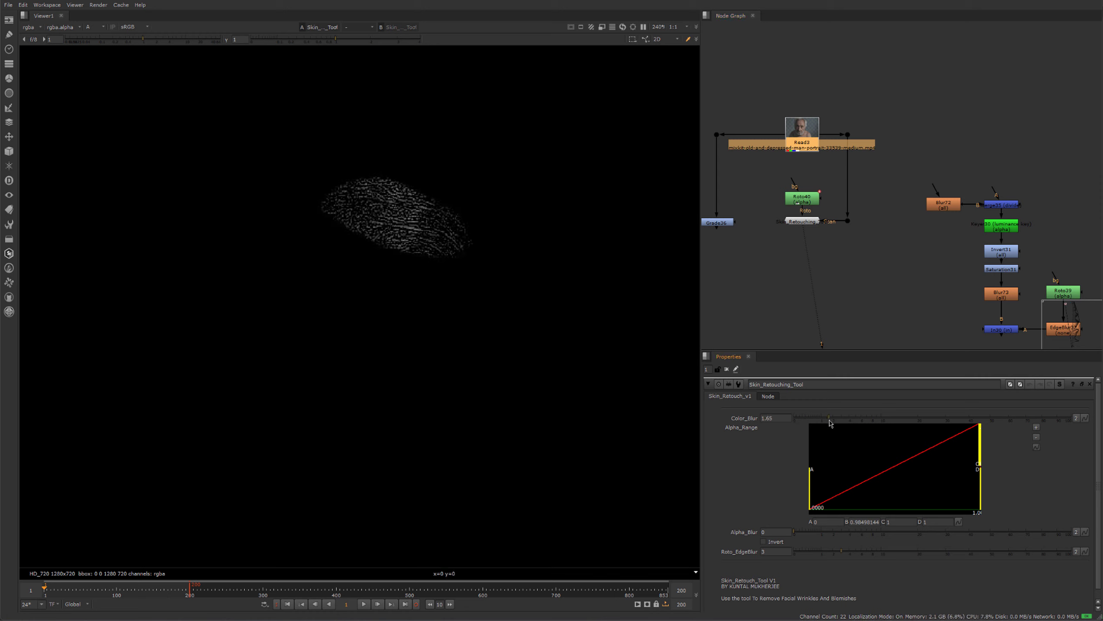
pyautogui.scroll(2, 367, 213)
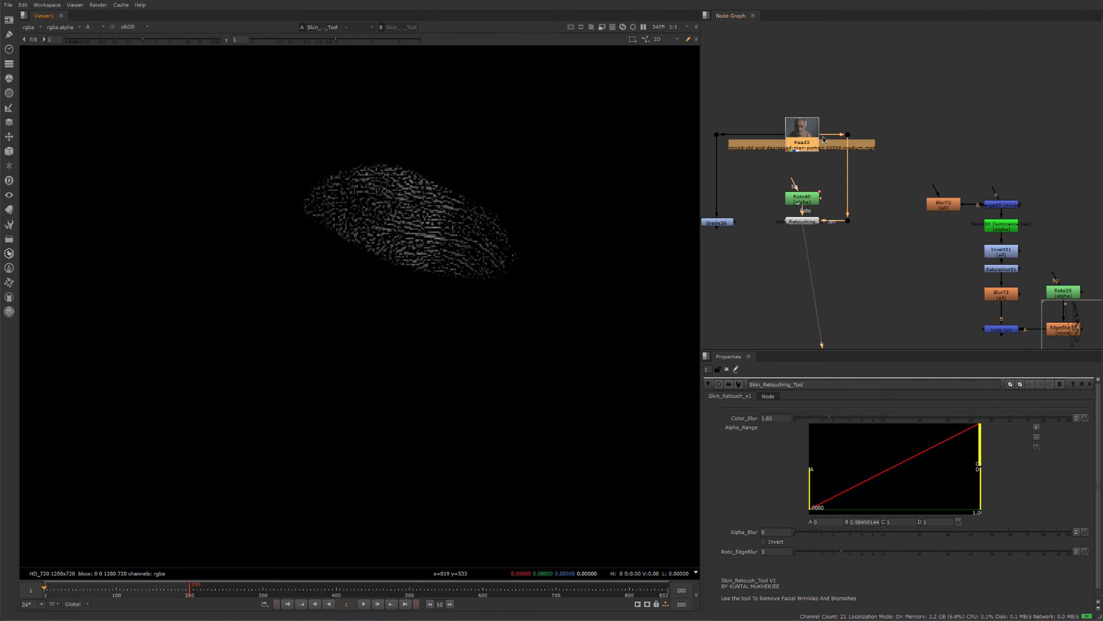
# Alternate the viewer between Read3 and the Skin_Retouching_Tool's alpha to compare the forehead wrinkles with the extracted mask.
pyautogui.press('1')
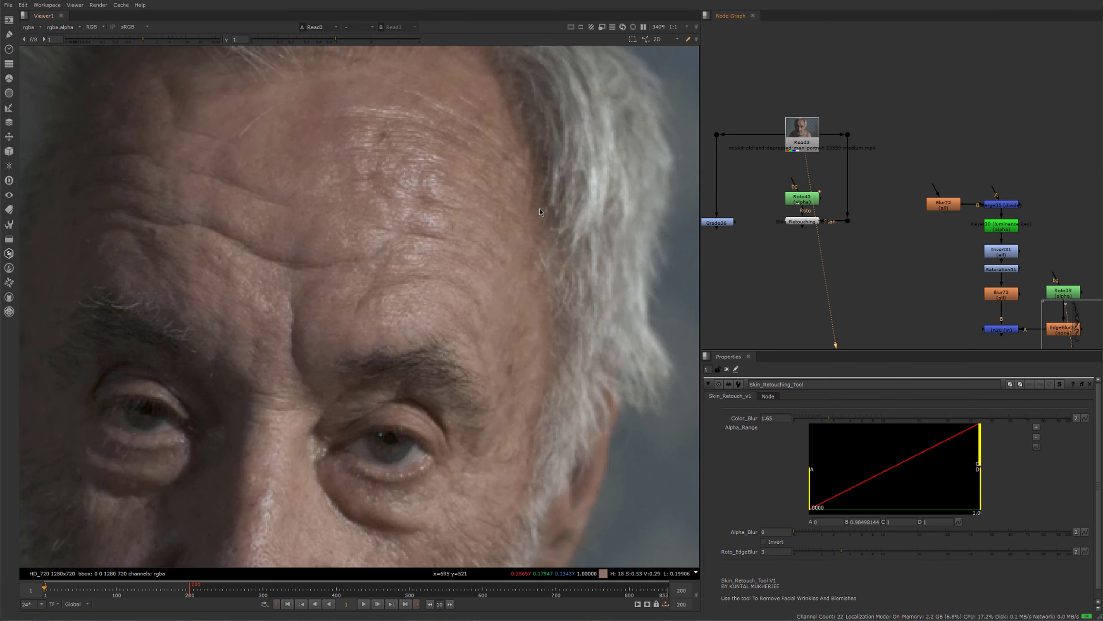
pyautogui.moveTo(369, 168); pyautogui.dragTo(475, 267)
pyautogui.click(779, 220)
pyautogui.press('1')
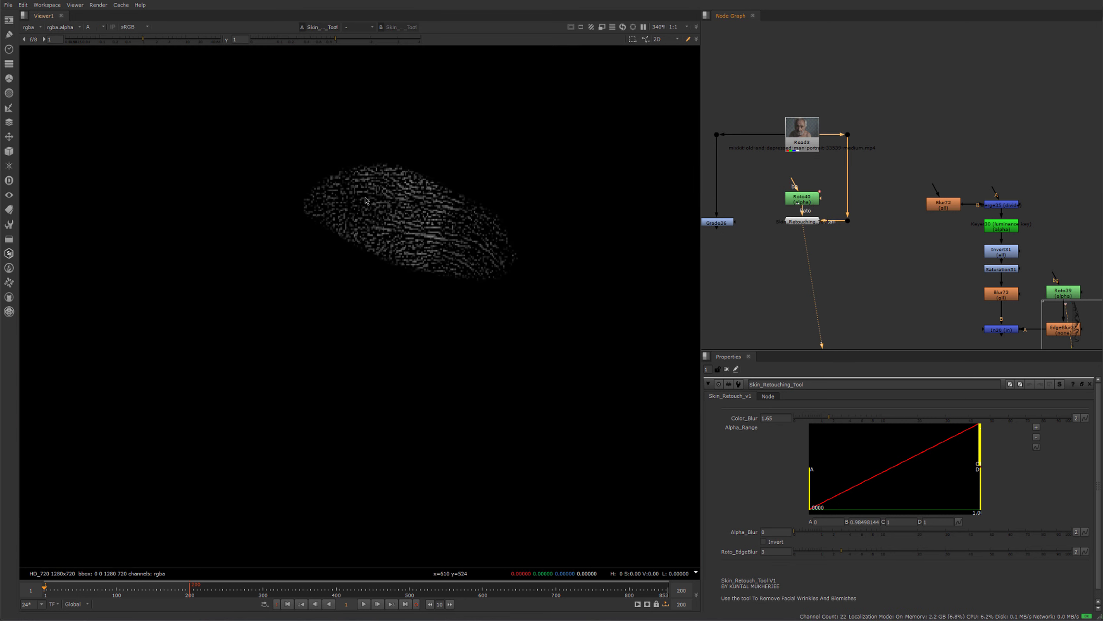
pyautogui.moveTo(404, 171); pyautogui.dragTo(413, 215)
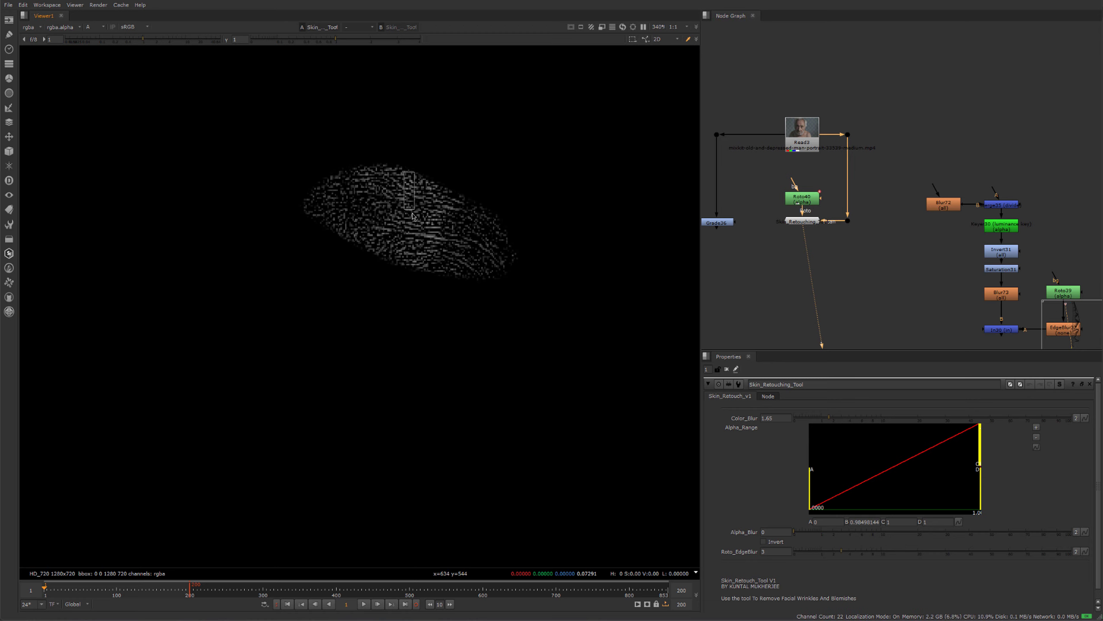
pyautogui.click(801, 140)
pyautogui.press('1')
pyautogui.click(769, 142)
pyautogui.press('a')
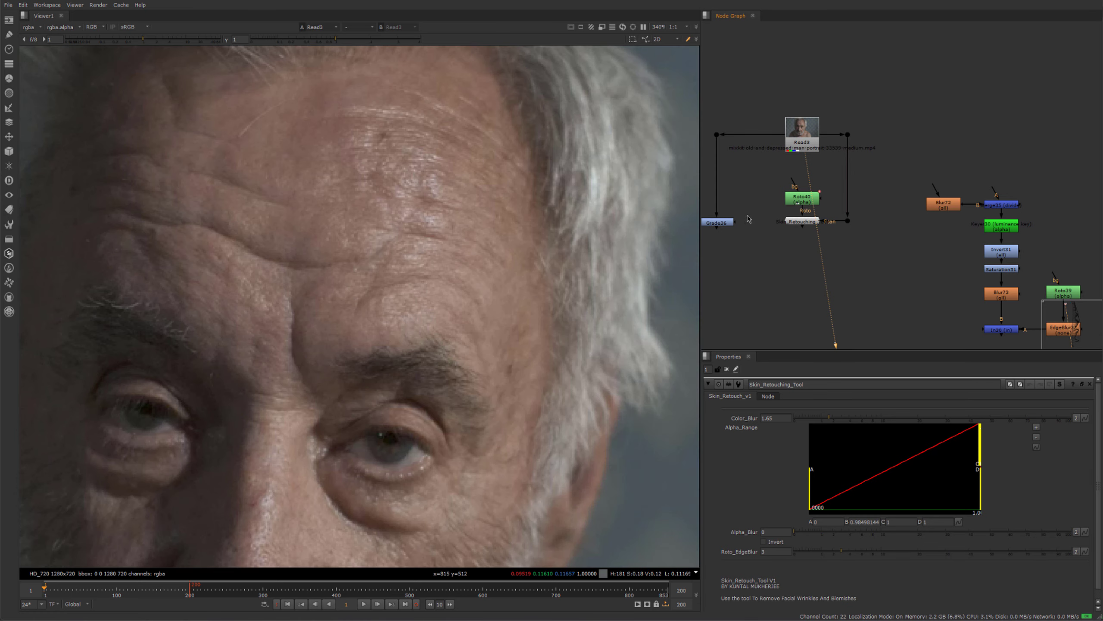
pyautogui.click(802, 221)
pyautogui.press('1')
pyautogui.press('a')
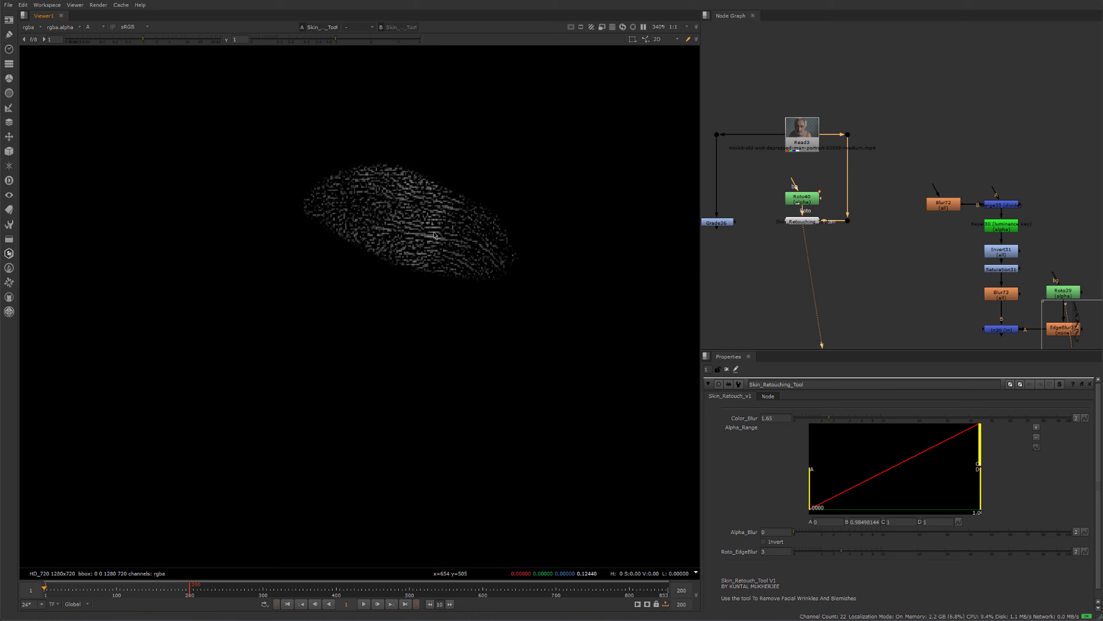
# Move Roto40 slightly upward, farther from the Skin_Retouching_Tool node.
pyautogui.moveTo(828, 228); pyautogui.dragTo(842, 227, button='middle')
pyautogui.moveTo(826, 201); pyautogui.dragTo(826, 193)
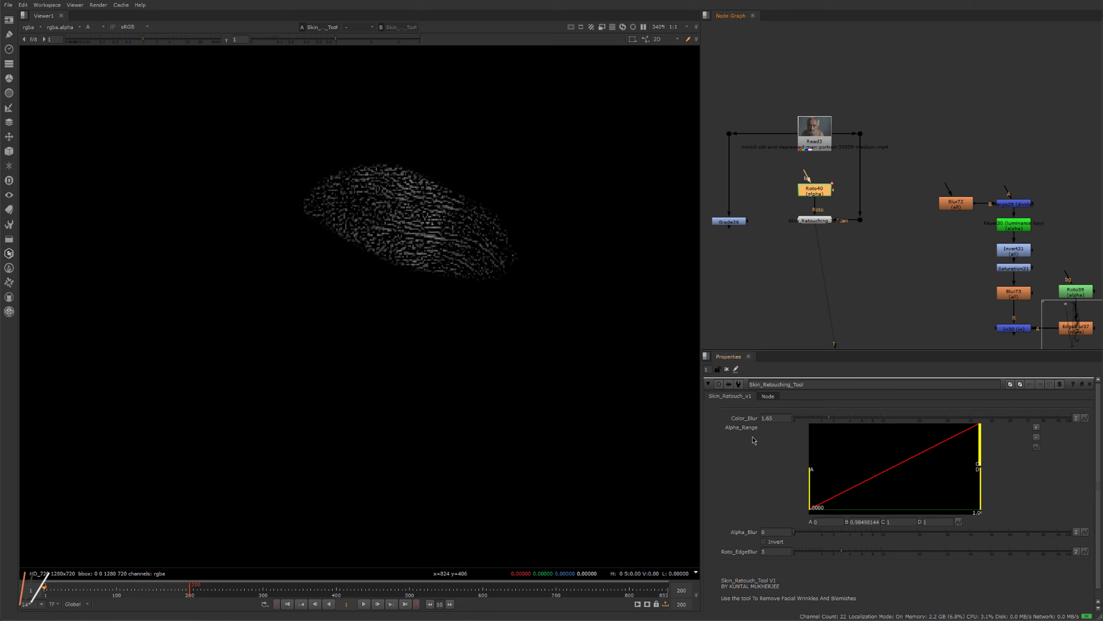
# Select Keyer30 as the reference for the range, and raise the Skin_Retouching_Tool's Alpha_Range A value to about 0.696.
pyautogui.scroll(-1, 758, 442)
pyautogui.moveTo(973, 242); pyautogui.dragTo(1053, 231)
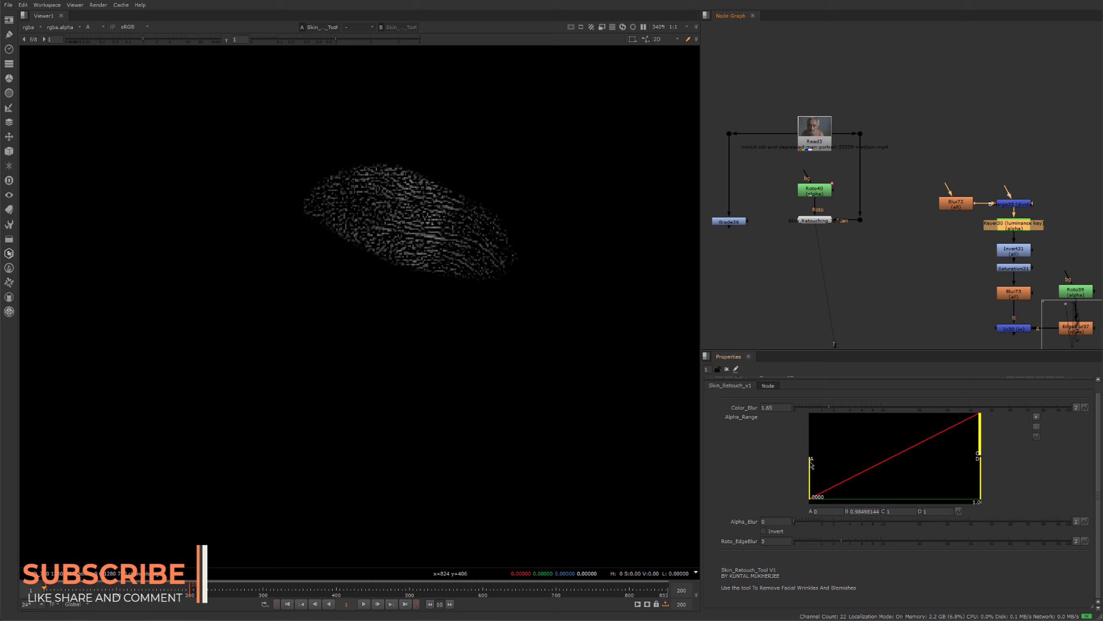
pyautogui.moveTo(812, 466); pyautogui.dragTo(956, 464)
pyautogui.moveTo(301, 142); pyautogui.dragTo(524, 313)
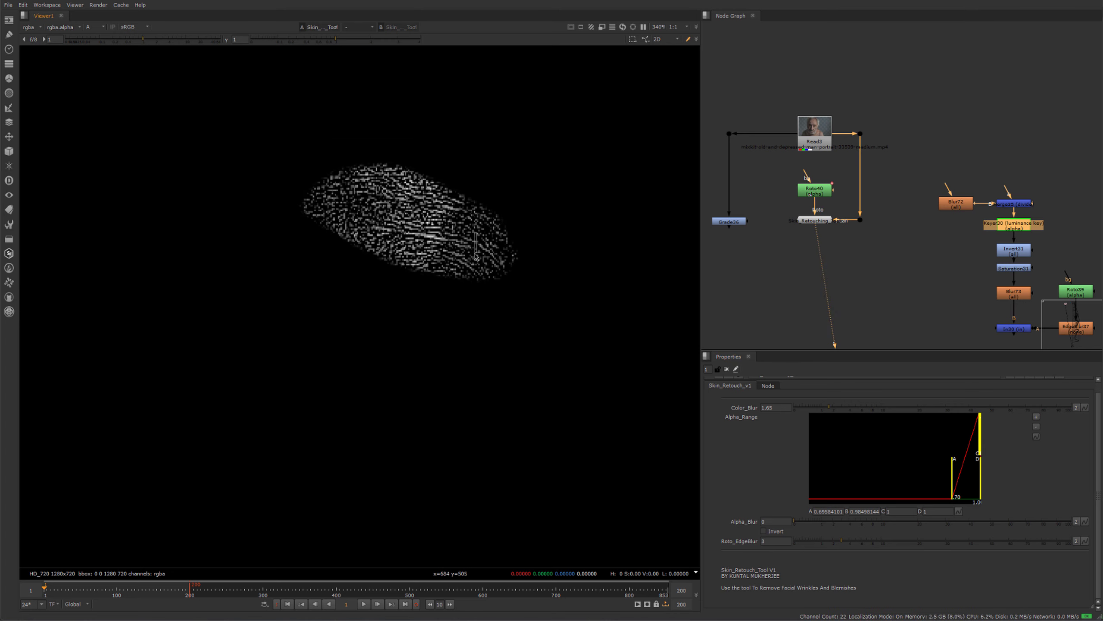
# Select Blur73 in the pasted branch as the reference, and set the Skin_Retouching_Tool's Alpha_Blur to 1.95.
pyautogui.moveTo(941, 275); pyautogui.dragTo(870, 247, button='middle')
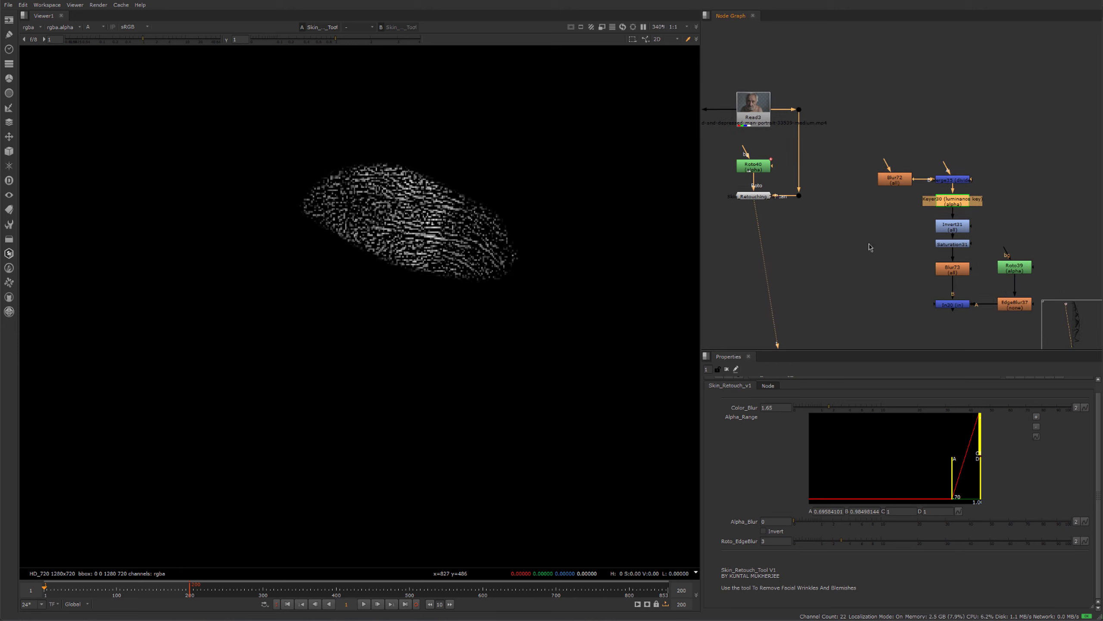
pyautogui.moveTo(886, 258); pyautogui.dragTo(979, 282)
pyautogui.scroll(-1, 910, 288)
pyautogui.moveTo(910, 288); pyautogui.dragTo(958, 273, button='middle')
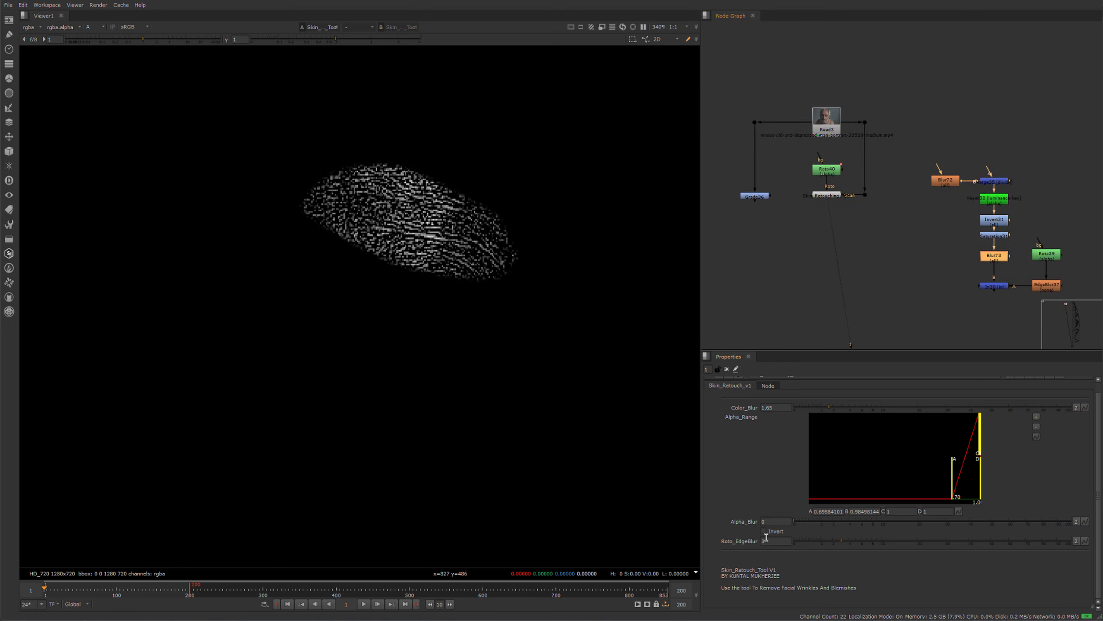
pyautogui.doubleClick(767, 522)
pyautogui.moveTo(801, 524); pyautogui.dragTo(839, 529)
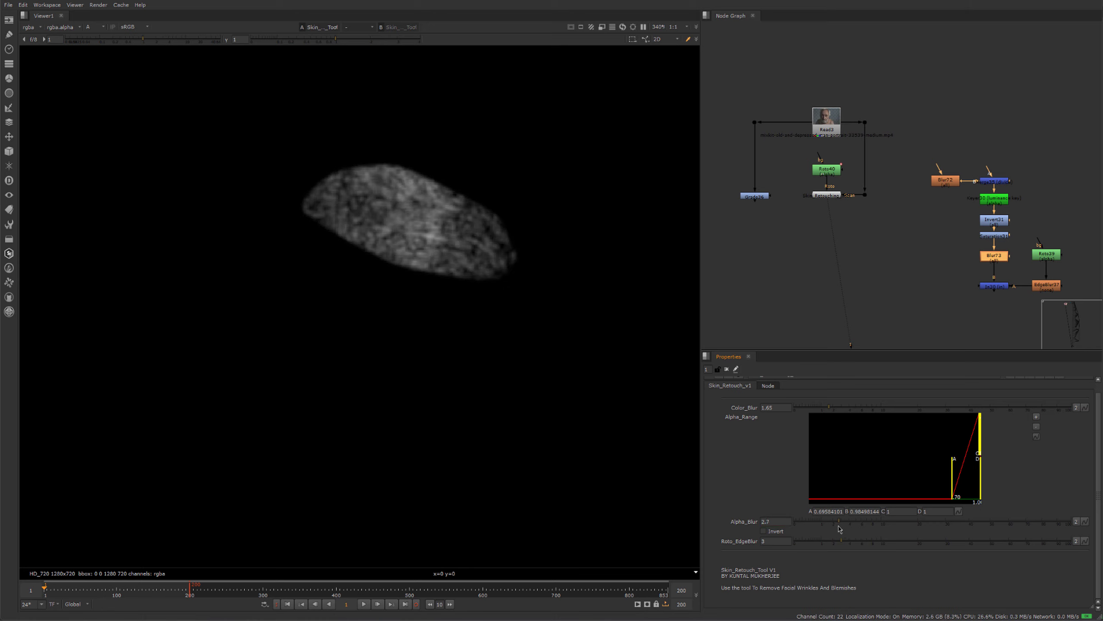
# Check the Roto40 shape around the mask, and return to the Skin_Retouching_Tool's Roto_EdgeBlur setting.
pyautogui.doubleClick(827, 169)
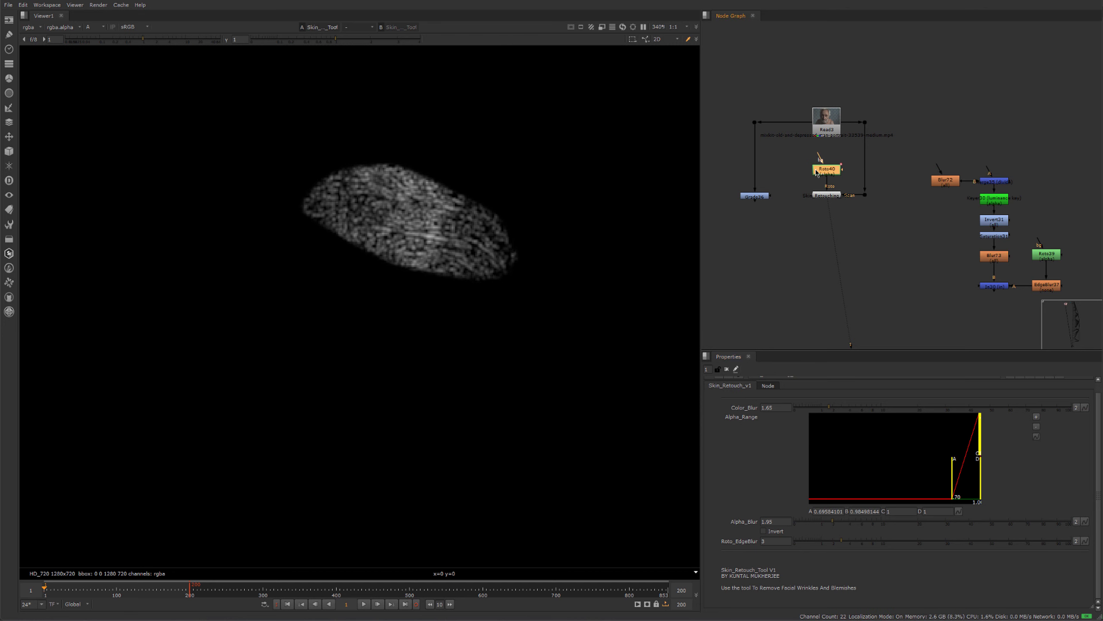
pyautogui.moveTo(535, 283); pyautogui.dragTo(610, 348)
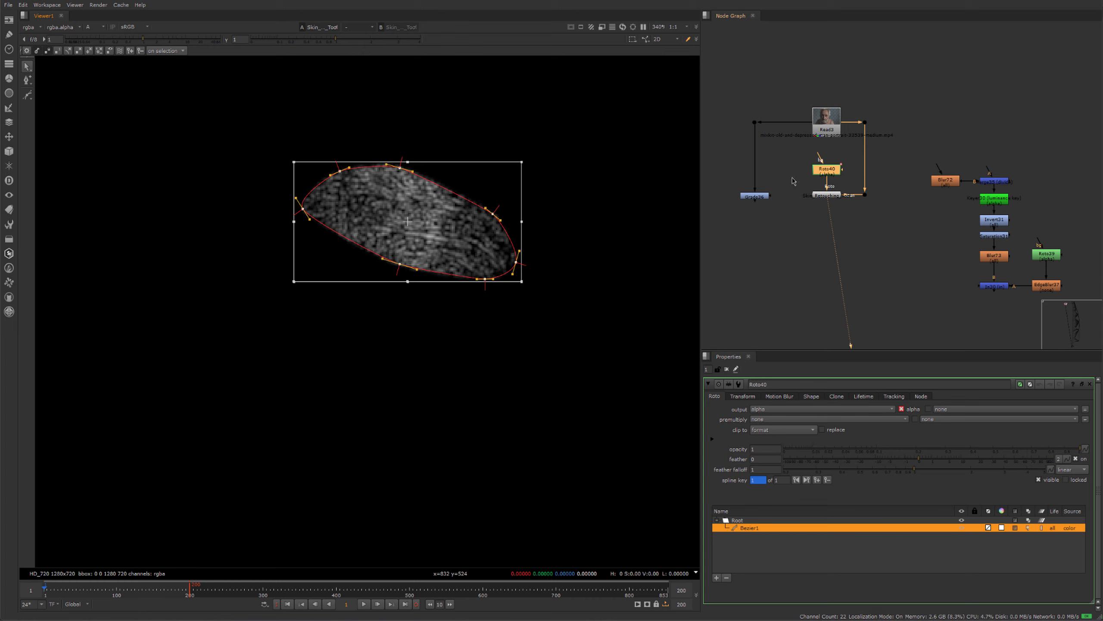
pyautogui.doubleClick(837, 197)
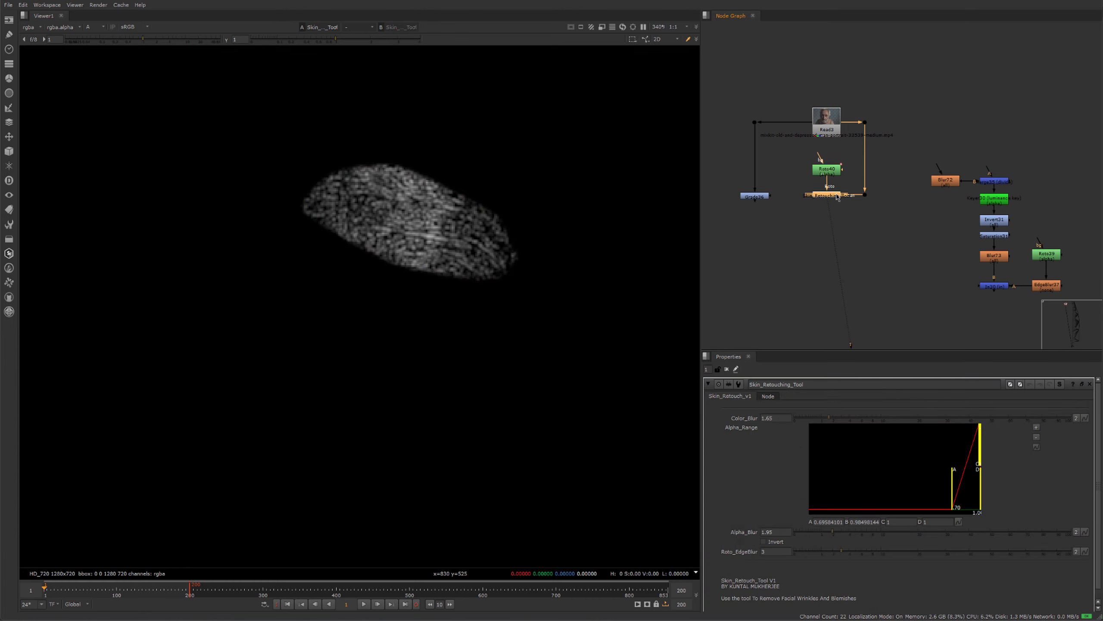
pyautogui.scroll(-1, 745, 544)
pyautogui.click(764, 541)
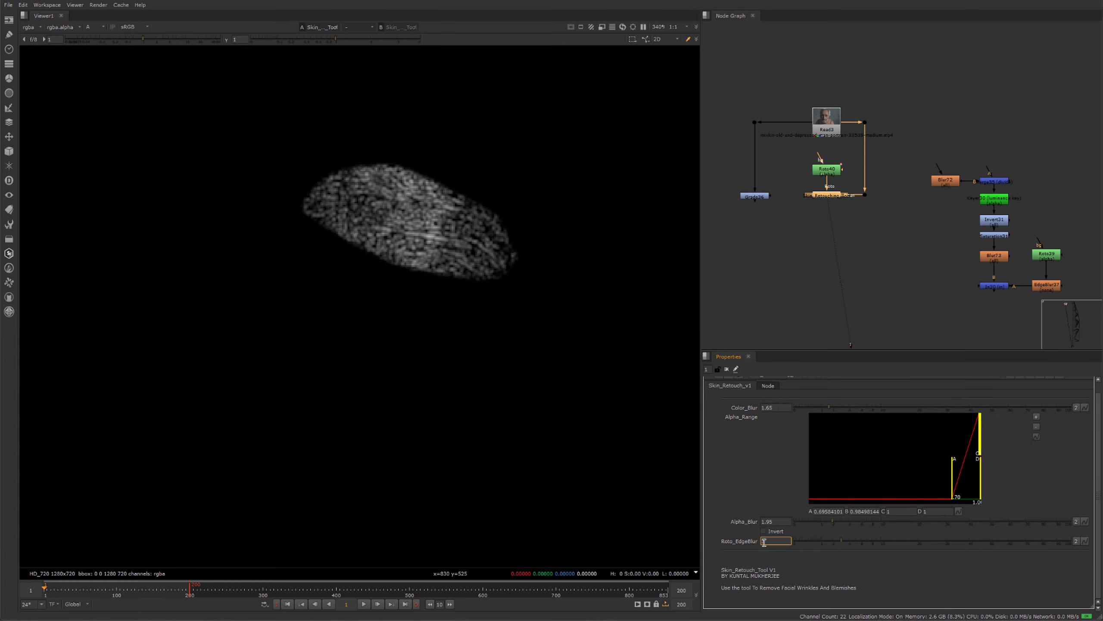
# Inspect the mask's edge close up against the Roto40 outline, and reopen the Skin_Retouching_Tool's properties.
pyautogui.doubleClick(826, 170)
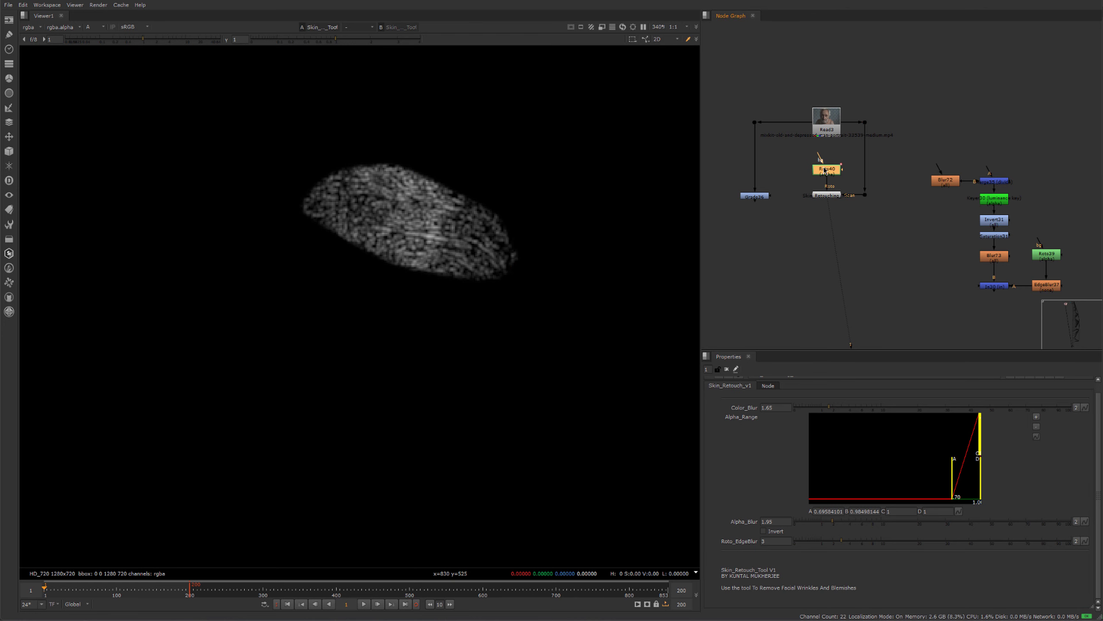
pyautogui.scroll(7, 434, 190)
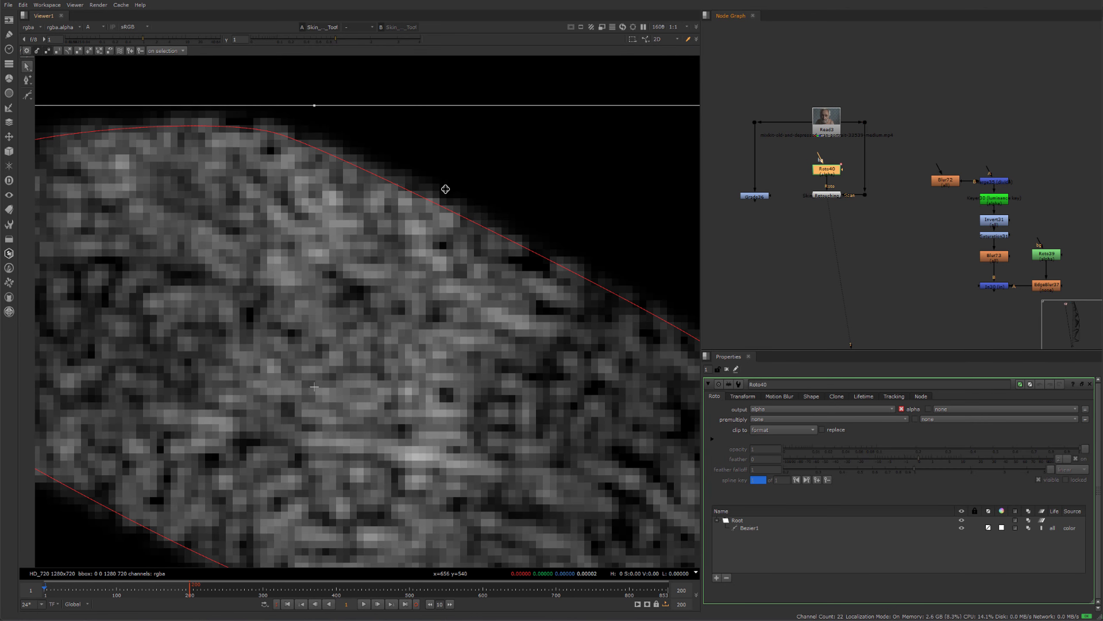
pyautogui.doubleClick(819, 196)
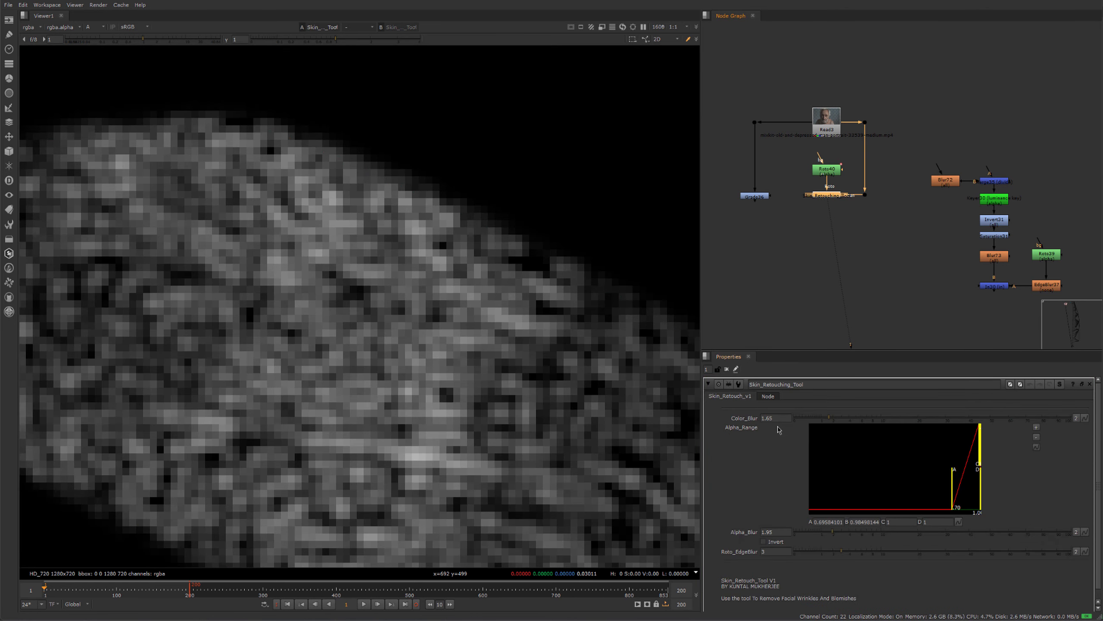
# Examine the edge softness of the whole mask against the Skin_Retouching_Tool's Roto_EdgeBlur setting.
pyautogui.moveTo(775, 551); pyautogui.dragTo(724, 550)
pyautogui.scroll(-4, 539, 476)
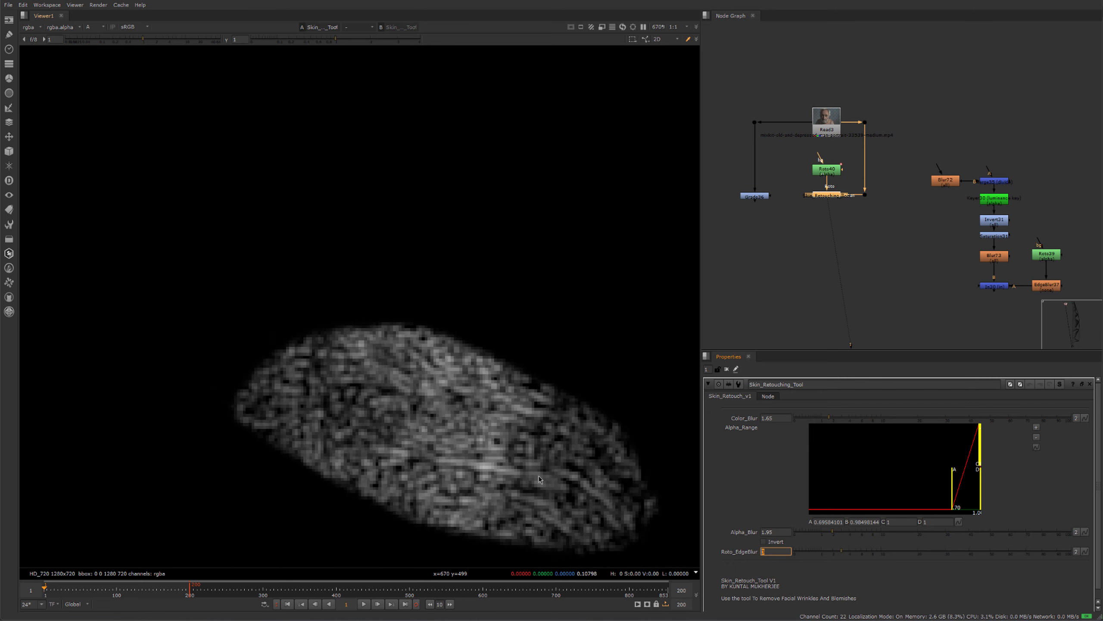
pyautogui.moveTo(543, 477); pyautogui.dragTo(584, 394, button='middle')
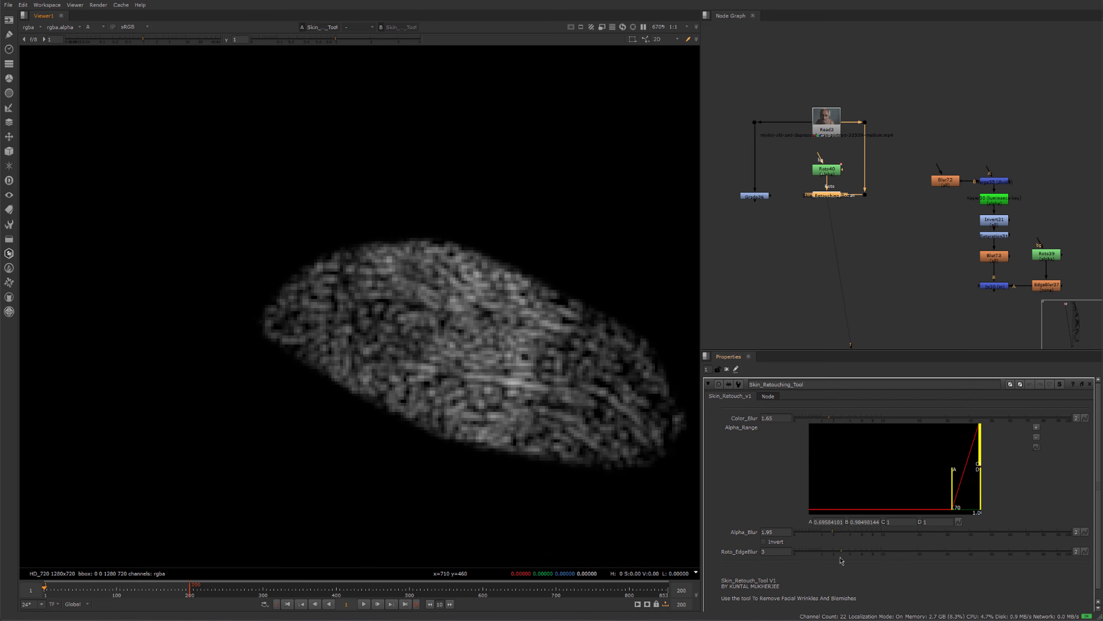
pyautogui.moveTo(841, 555)
pyautogui.mouseDown()
pyautogui.moveTo(934, 555)
pyautogui.moveTo(804, 556)
pyautogui.moveTo(841, 555)
pyautogui.mouseUp()
pyautogui.scroll(-3, 479, 427)
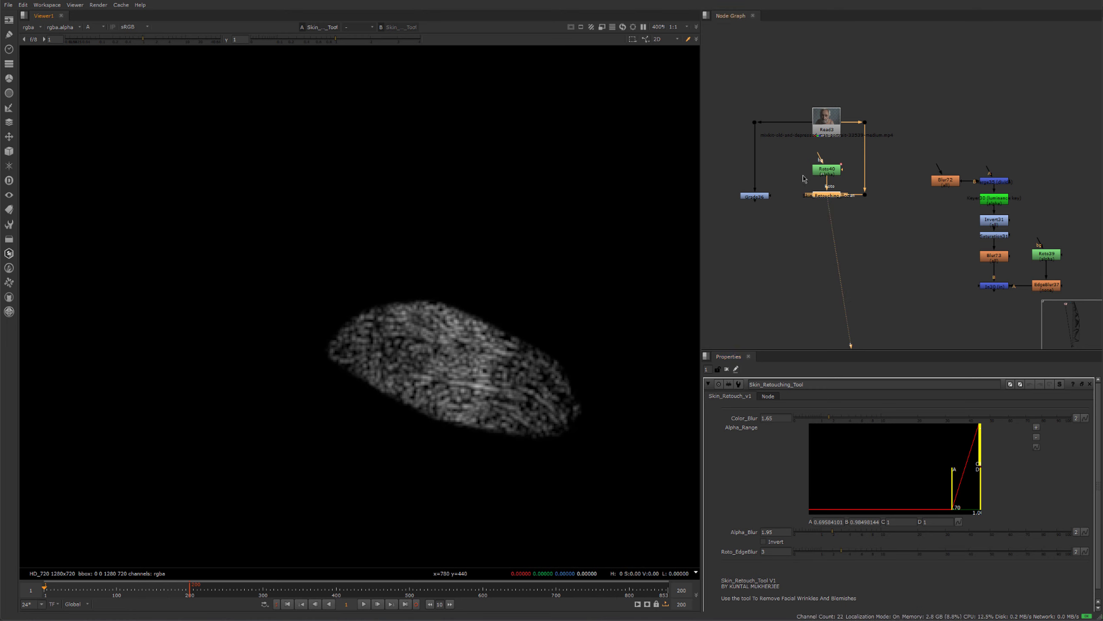
# Try softening the roto edge with a Blur node between Roto40 and the Skin_Retouching_Tool, and delete that node.
pyautogui.moveTo(829, 172); pyautogui.dragTo(826, 161)
pyautogui.scroll(3, 825, 161)
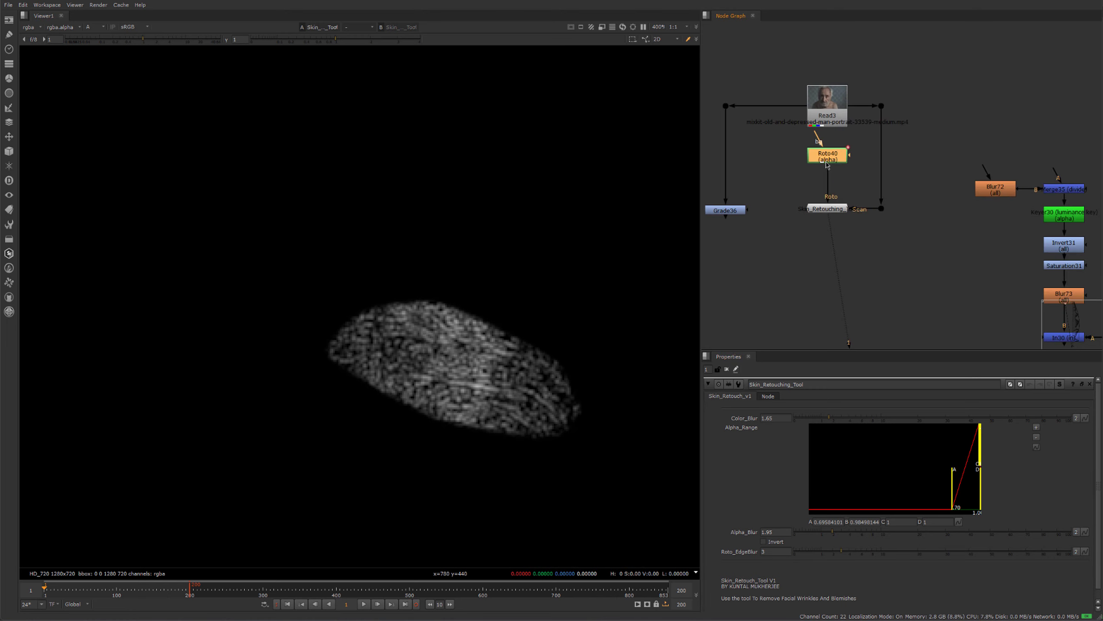
pyautogui.click(791, 179)
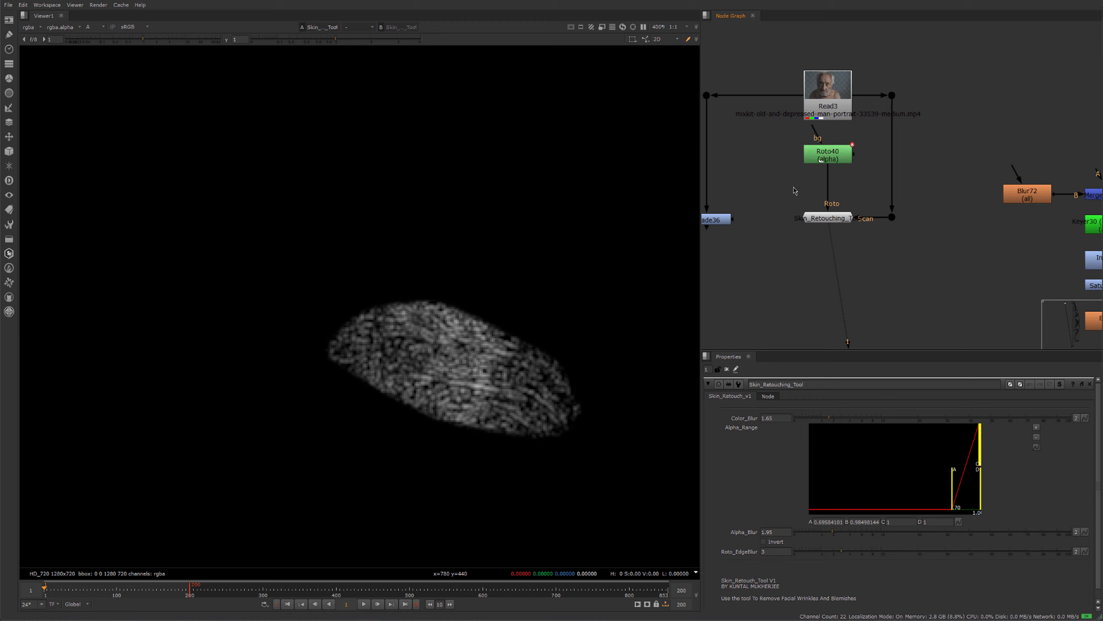
pyautogui.press('b')
pyautogui.moveTo(791, 180); pyautogui.dragTo(830, 184)
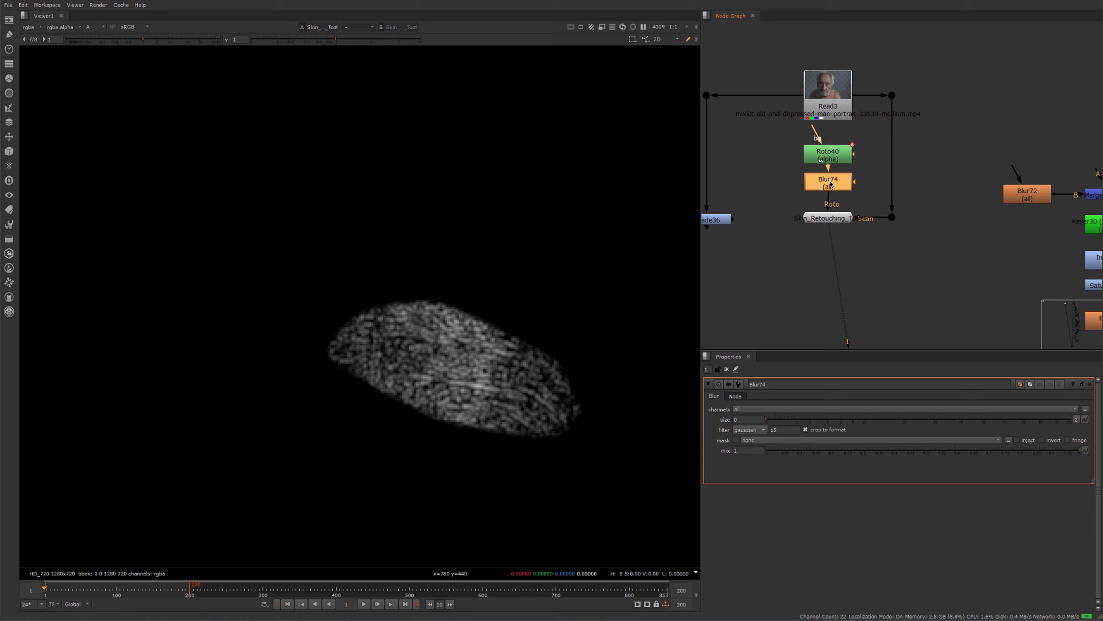
pyautogui.moveTo(775, 420); pyautogui.dragTo(868, 423)
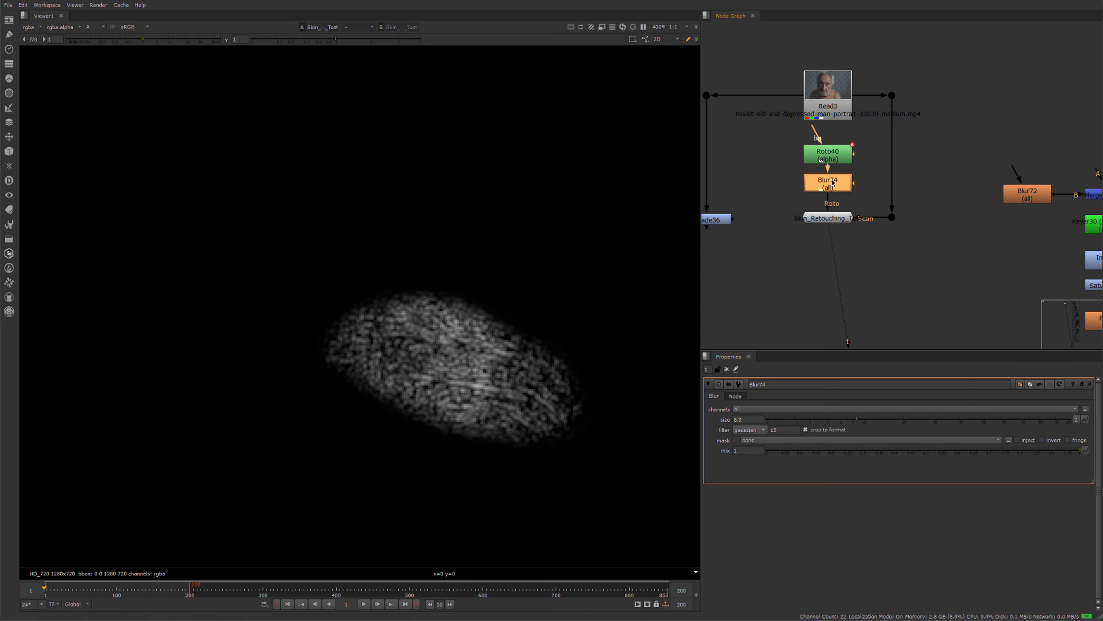
pyautogui.press('Delete')
# Reopen the Skin_Retouching_Tool's properties, test stronger edge softening, and set Roto_EdgeBlur to 5.9.
pyautogui.doubleClick(821, 159)
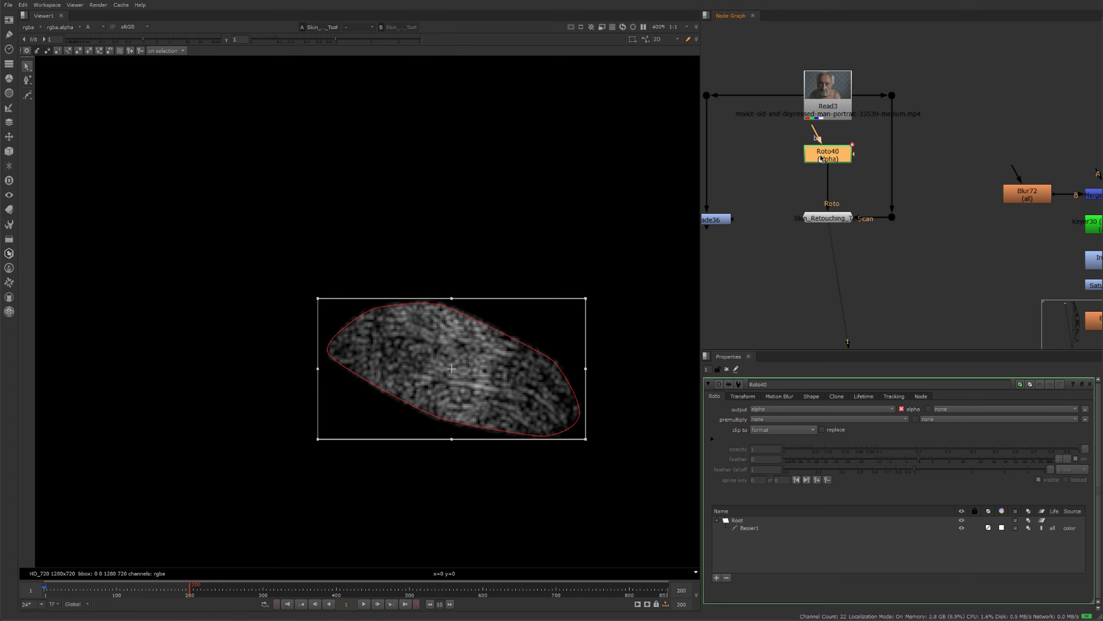
pyautogui.doubleClick(845, 219)
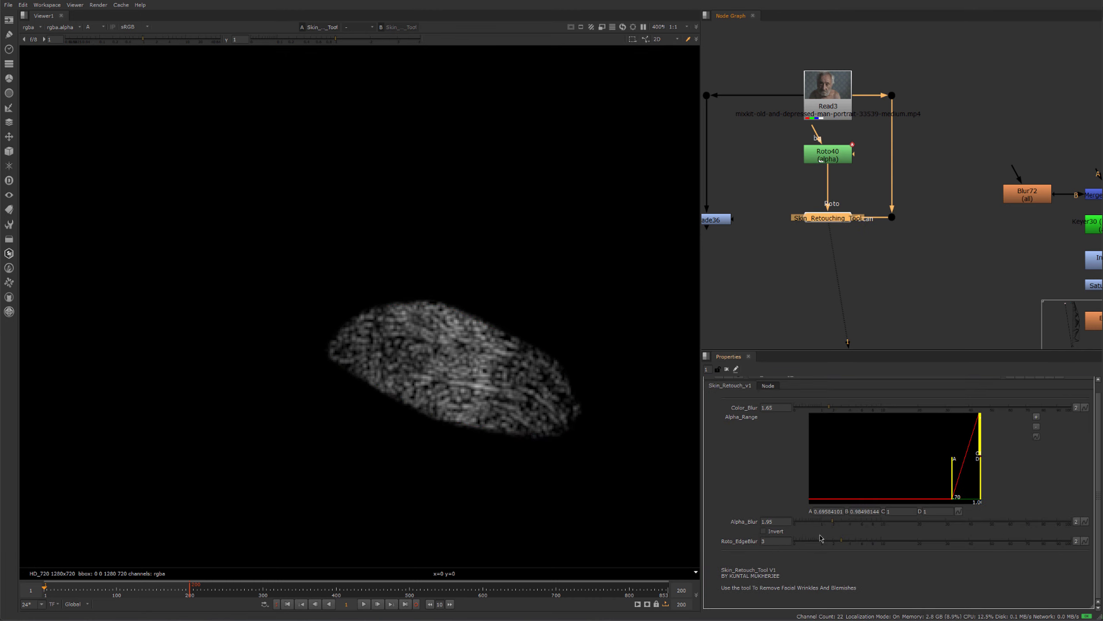
pyautogui.moveTo(844, 542); pyautogui.dragTo(847, 542)
pyautogui.moveTo(970, 553); pyautogui.dragTo(924, 547)
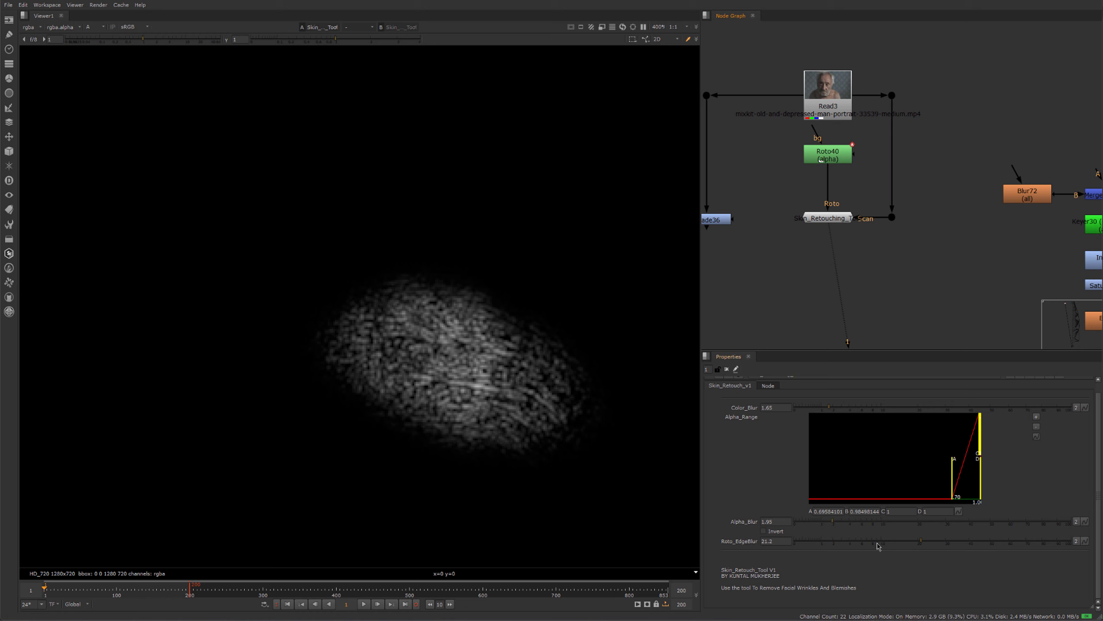
pyautogui.moveTo(885, 545); pyautogui.dragTo(860, 544)
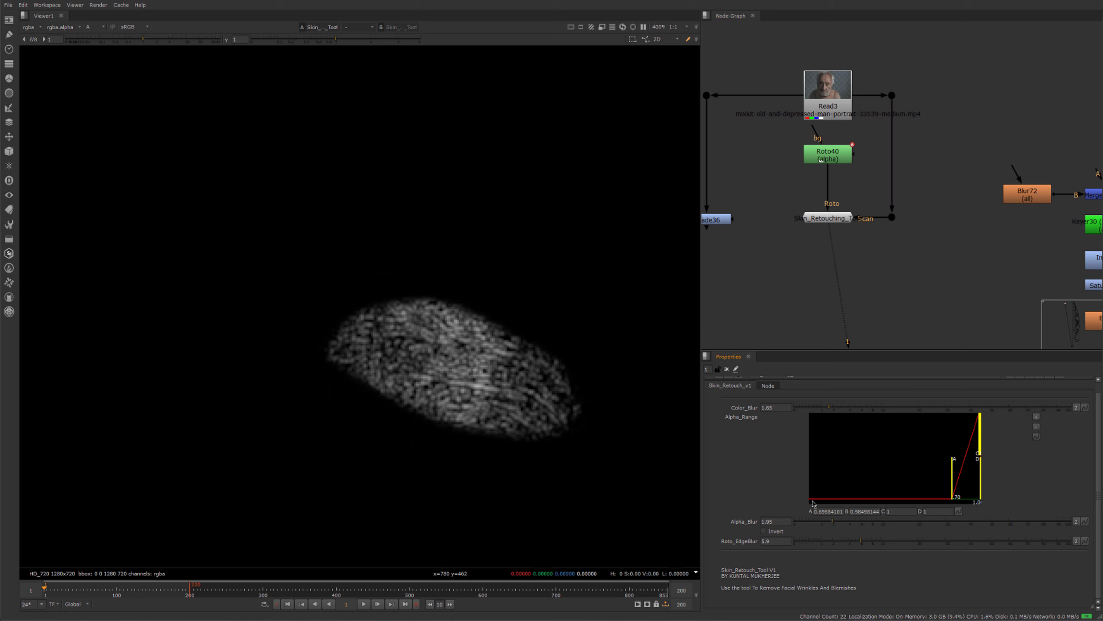
# Compare the separate Blur, Keyer and Roto branch with the single Skin_Retouching_Tool node.
pyautogui.scroll(-2, 830, 234)
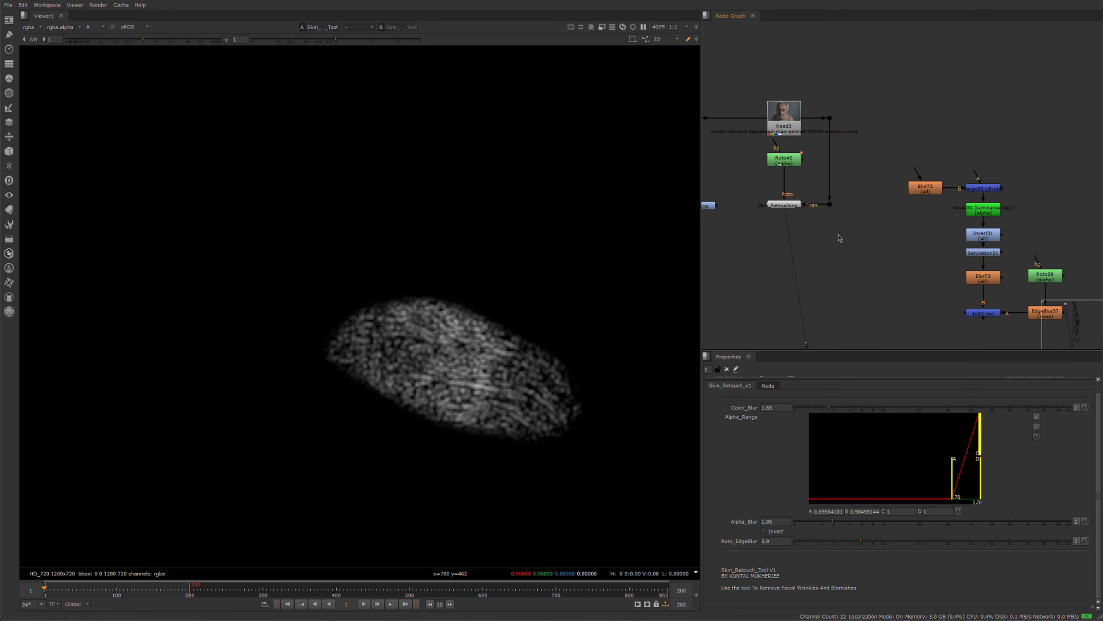
pyautogui.moveTo(903, 140); pyautogui.dragTo(1086, 330)
pyautogui.click(774, 205)
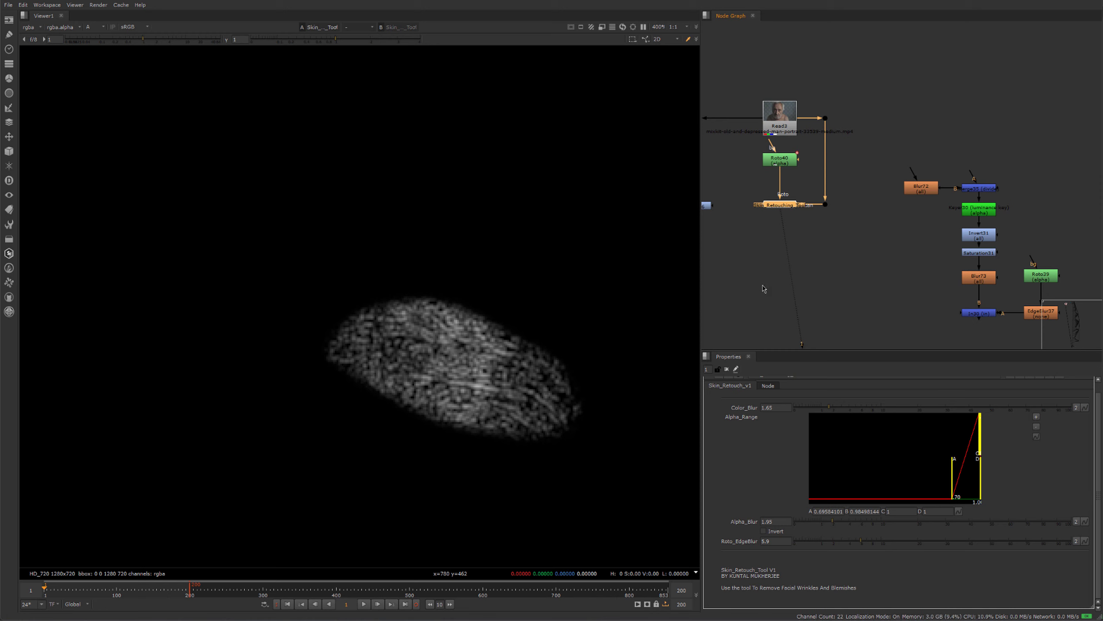
pyautogui.scroll(2, 787, 230)
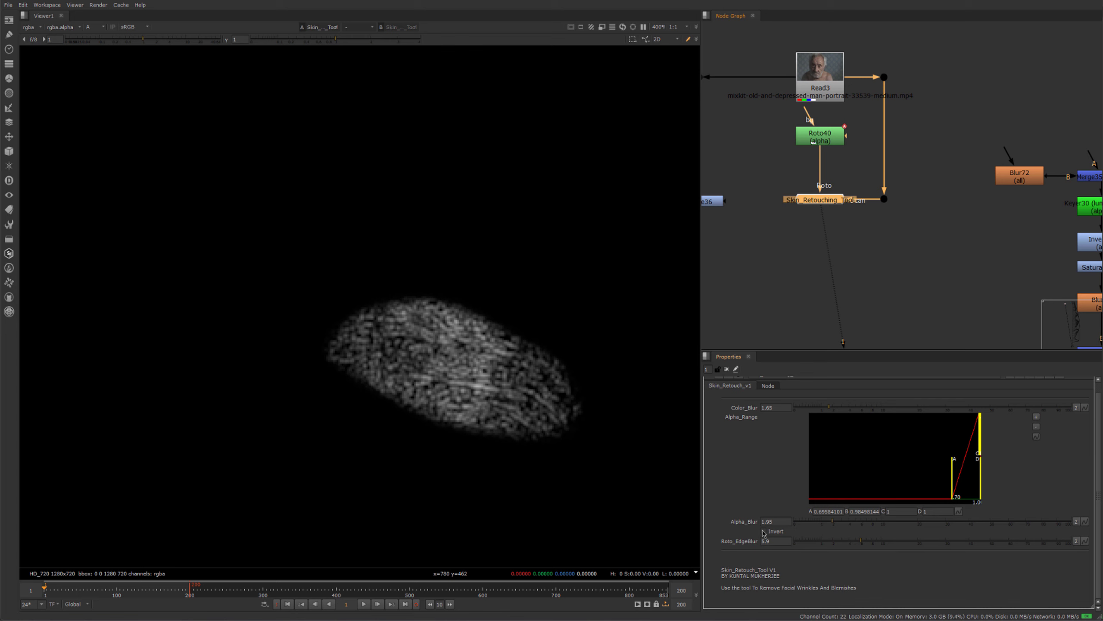
# View Read3 in full colour and examine the forehead's highlights and wrinkles close up.
pyautogui.keyDown('ctrl'); pyautogui.keyDown('shift'); pyautogui.click(827, 88); pyautogui.keyUp('shift'); pyautogui.keyUp('ctrl')
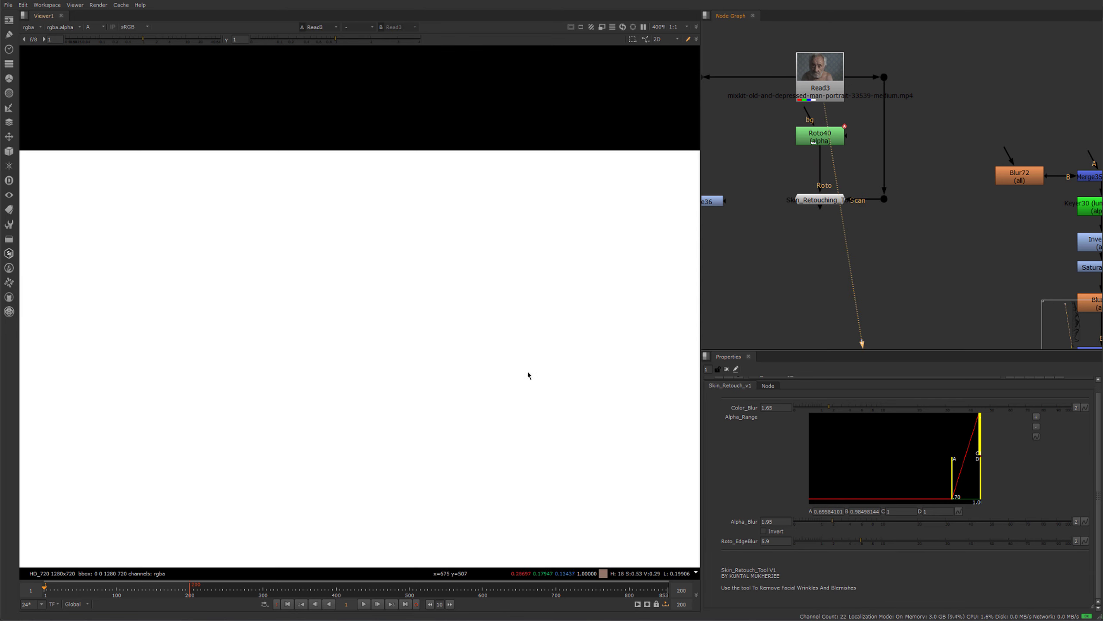
pyautogui.press('a')
pyautogui.scroll(2, 494, 352)
pyautogui.moveTo(385, 360); pyautogui.dragTo(492, 322, button='middle')
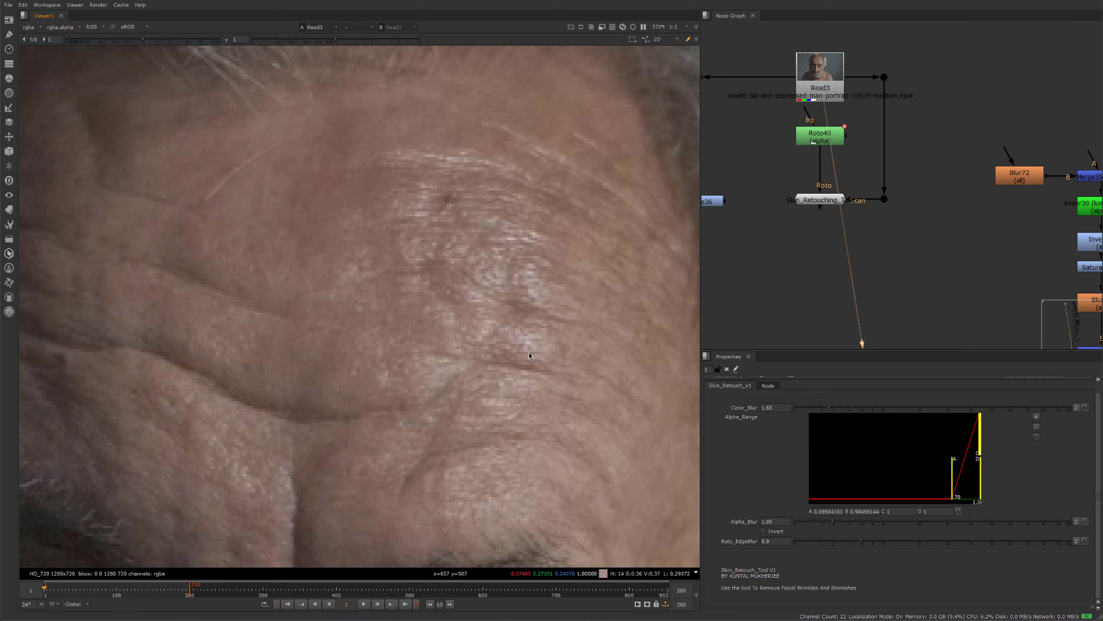
pyautogui.keyDown('ctrl'); pyautogui.keyDown('shift'); pyautogui.moveTo(569, 296); pyautogui.dragTo(593, 313); pyautogui.keyUp('shift'); pyautogui.keyUp('ctrl')
# View the Skin_Retouching_Tool's alpha output and inspect the wrinkle detail in the mask.
pyautogui.click(820, 200)
pyautogui.press('1')
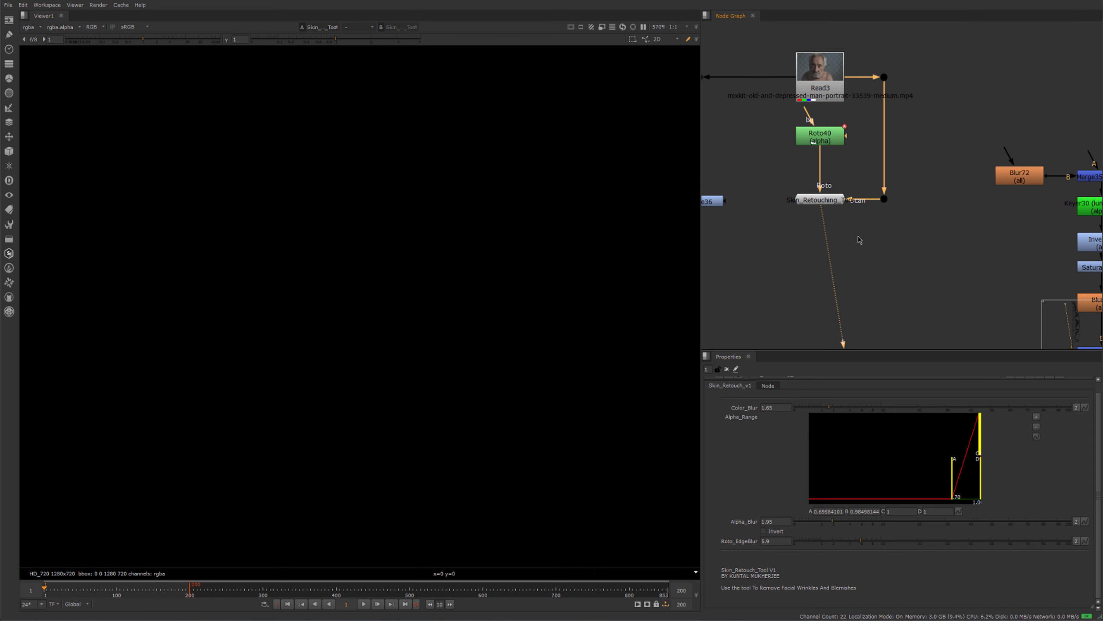
pyautogui.press('a')
pyautogui.scroll(2, 519, 338)
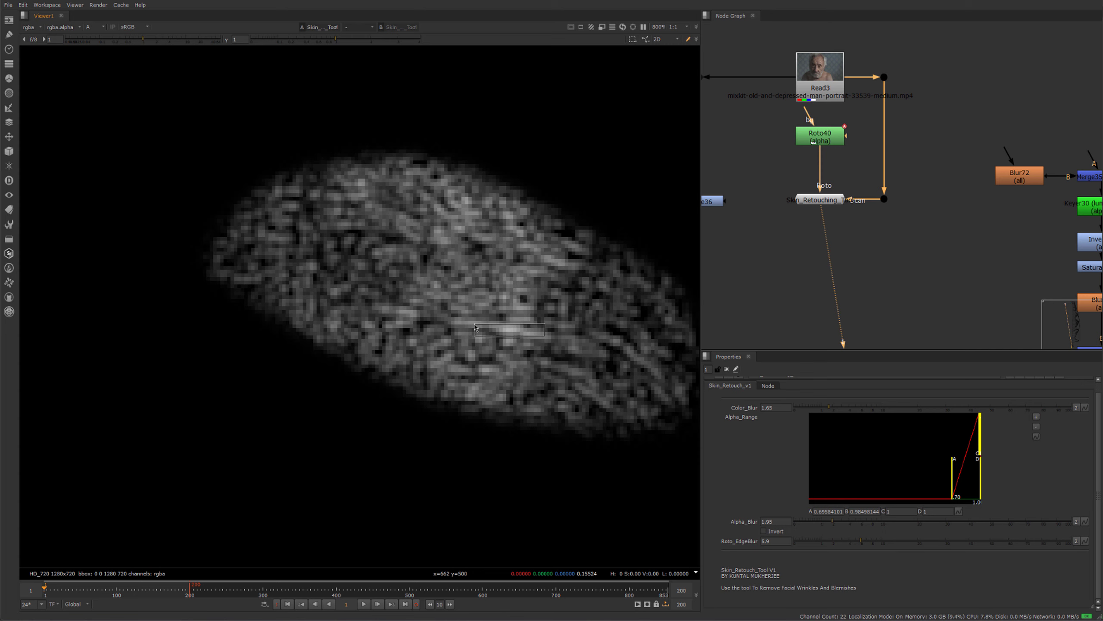
pyautogui.scroll(-2, 518, 337)
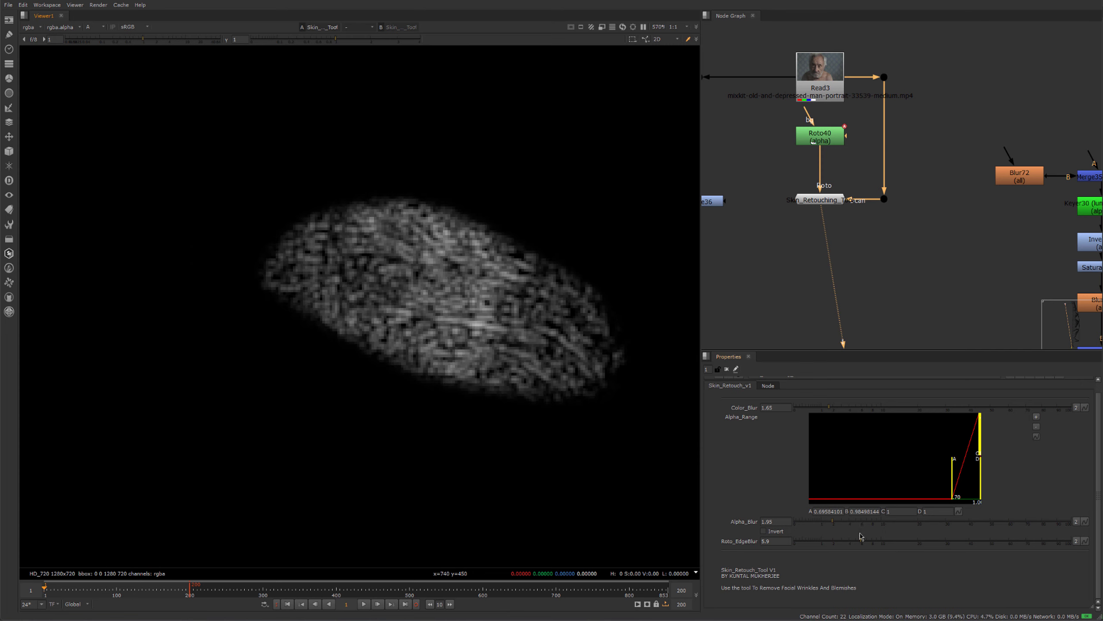
# Try the Skin_Retouching_Tool's Invert option on the mask, and switch it off again.
pyautogui.click(764, 531)
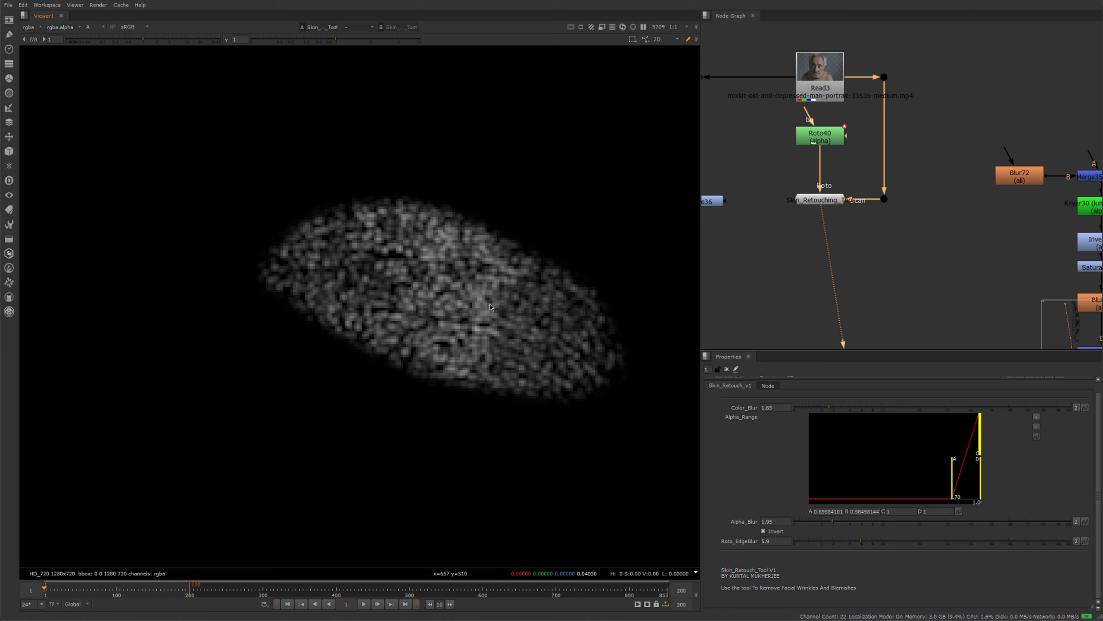
pyautogui.scroll(-2, 490, 307)
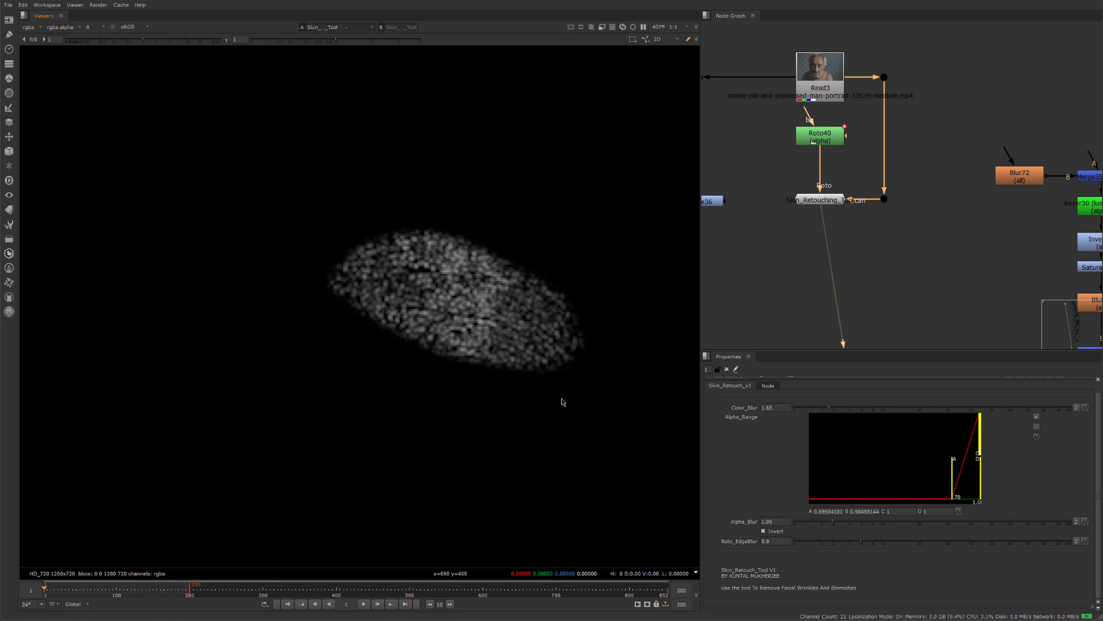
pyautogui.click(764, 530)
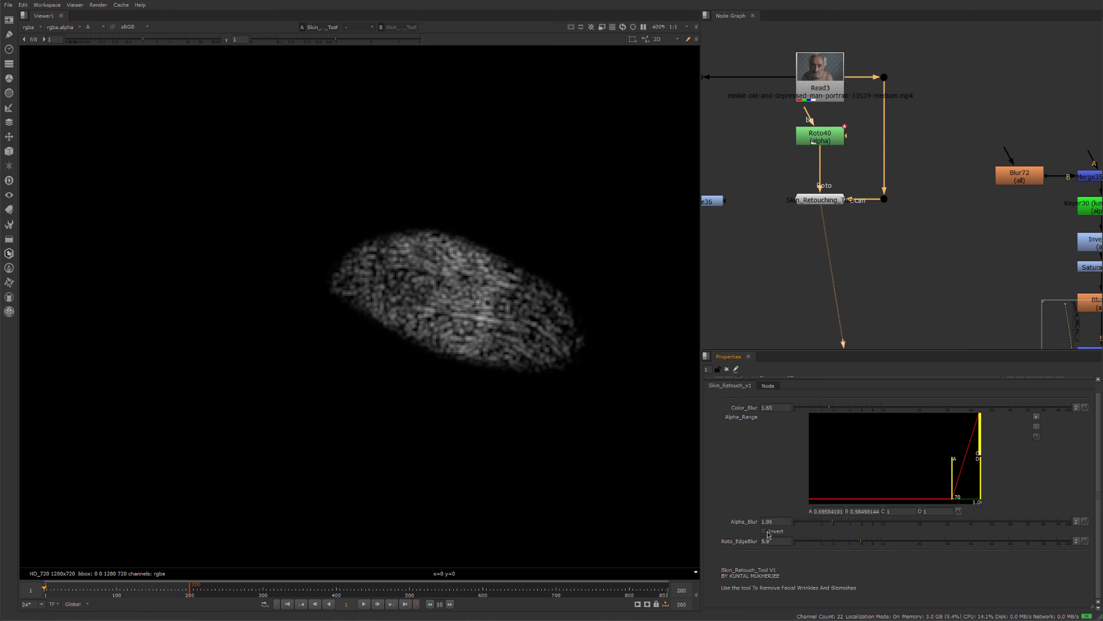
# View Grade36 in full colour, open its properties, and connect its mask input to the Skin_Retouching_Tool.
pyautogui.moveTo(789, 237); pyautogui.dragTo(885, 253, button='middle')
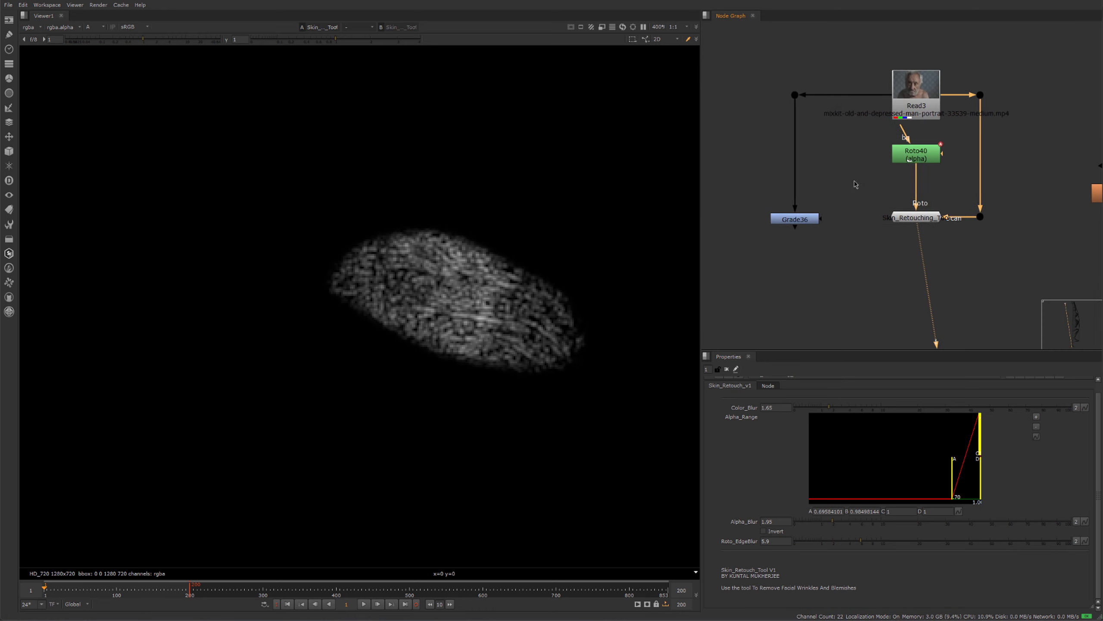
pyautogui.moveTo(855, 180); pyautogui.dragTo(742, 254)
pyautogui.press('1')
pyautogui.press('a')
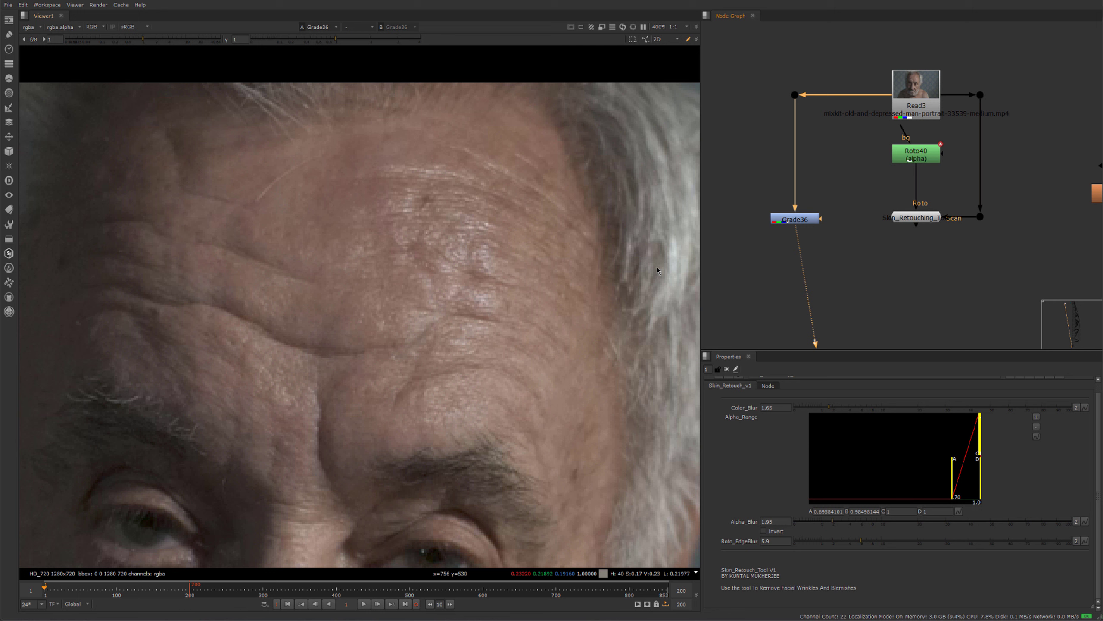
pyautogui.doubleClick(795, 221)
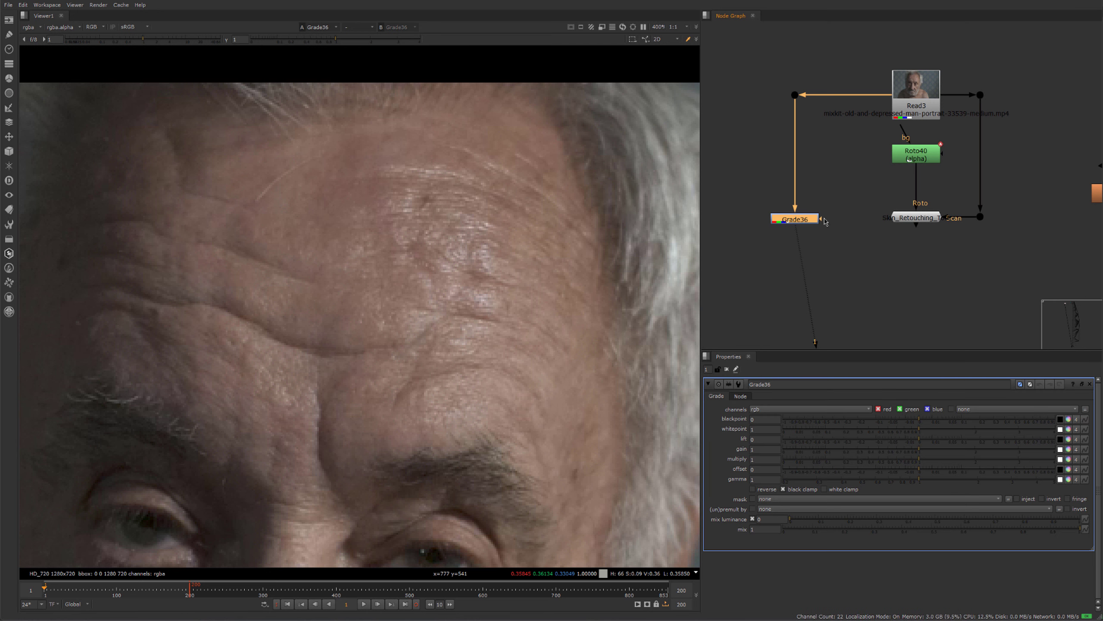
pyautogui.moveTo(823, 219); pyautogui.dragTo(917, 222)
pyautogui.moveTo(807, 224); pyautogui.dragTo(806, 222)
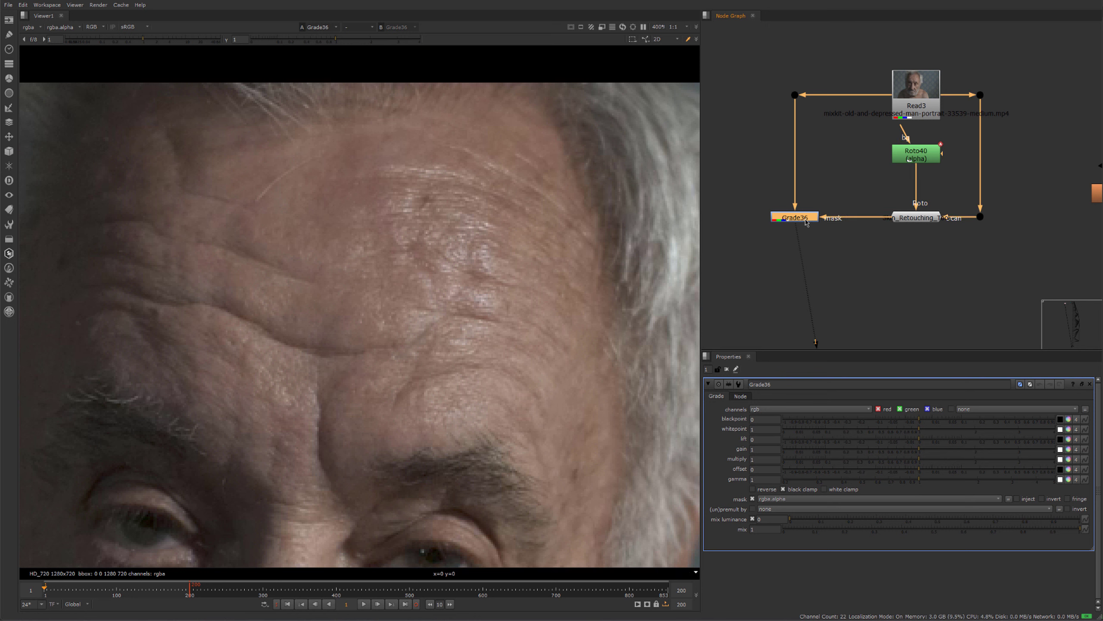
# Raise Grade36's gain to 4 and check the masked forehead in the wider face view.
pyautogui.moveTo(850, 183); pyautogui.dragTo(968, 261)
pyautogui.click(793, 218)
pyautogui.click(794, 232)
pyautogui.click(792, 218)
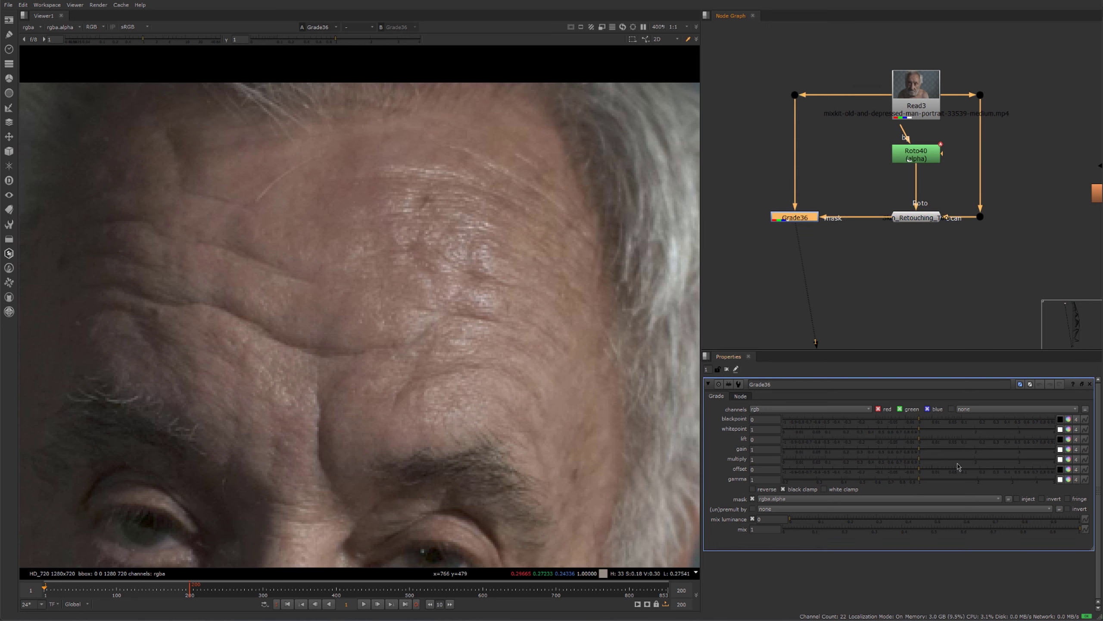
pyautogui.moveTo(919, 450); pyautogui.dragTo(948, 452)
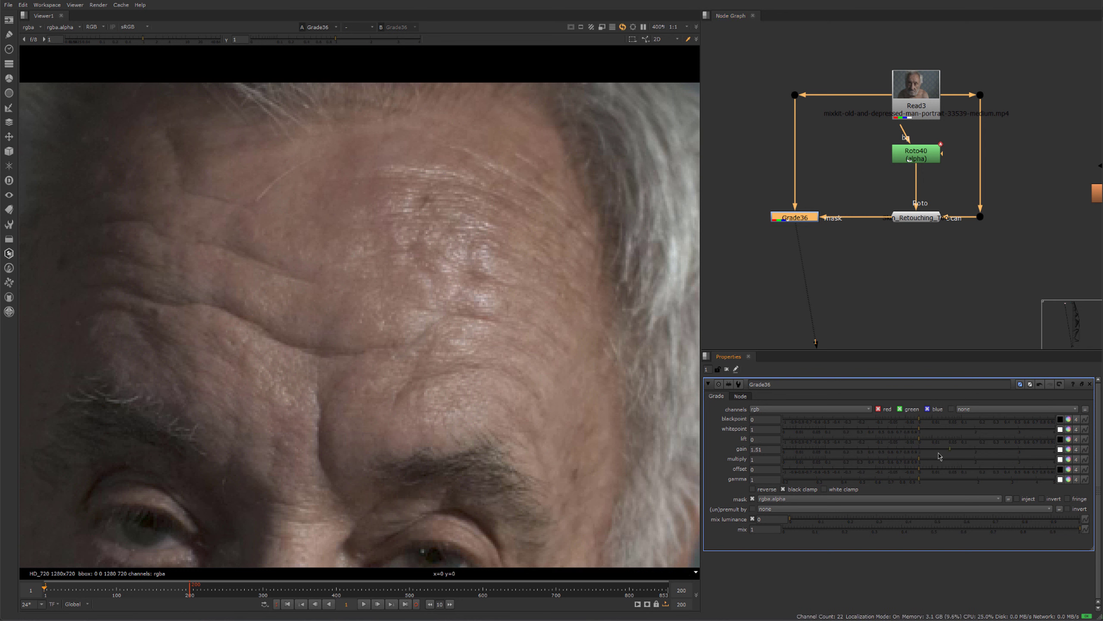
pyautogui.moveTo(1046, 463)
pyautogui.mouseDown()
pyautogui.moveTo(1002, 462)
pyautogui.moveTo(1059, 463)
pyautogui.mouseUp()
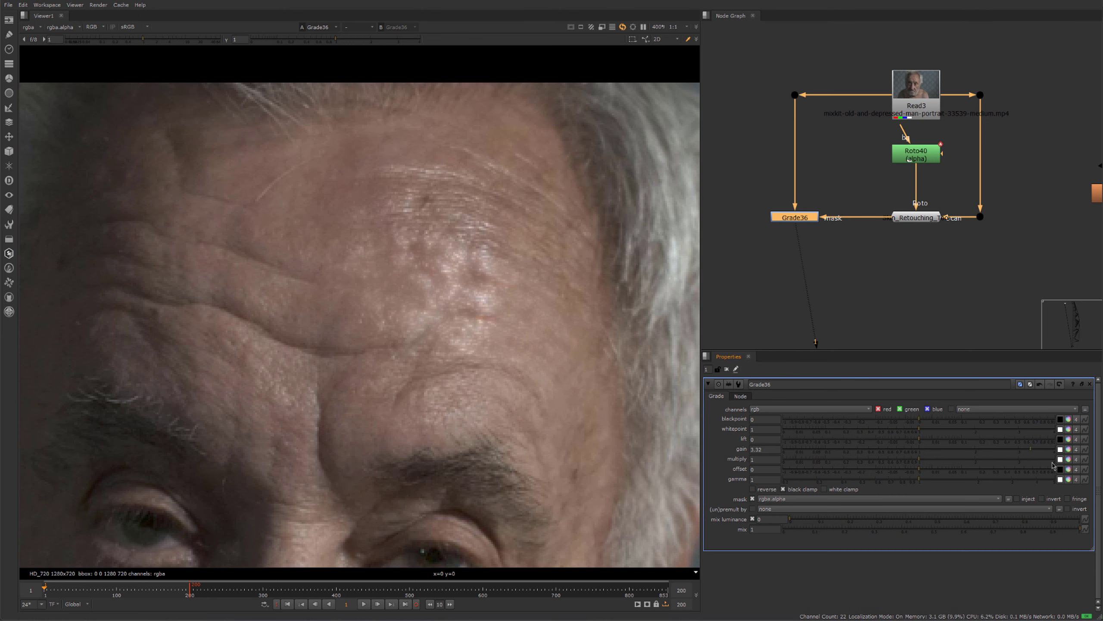
pyautogui.keyDown('alt'); pyautogui.moveTo(471, 346); pyautogui.dragTo(390, 299, button='middle'); pyautogui.keyUp('alt')
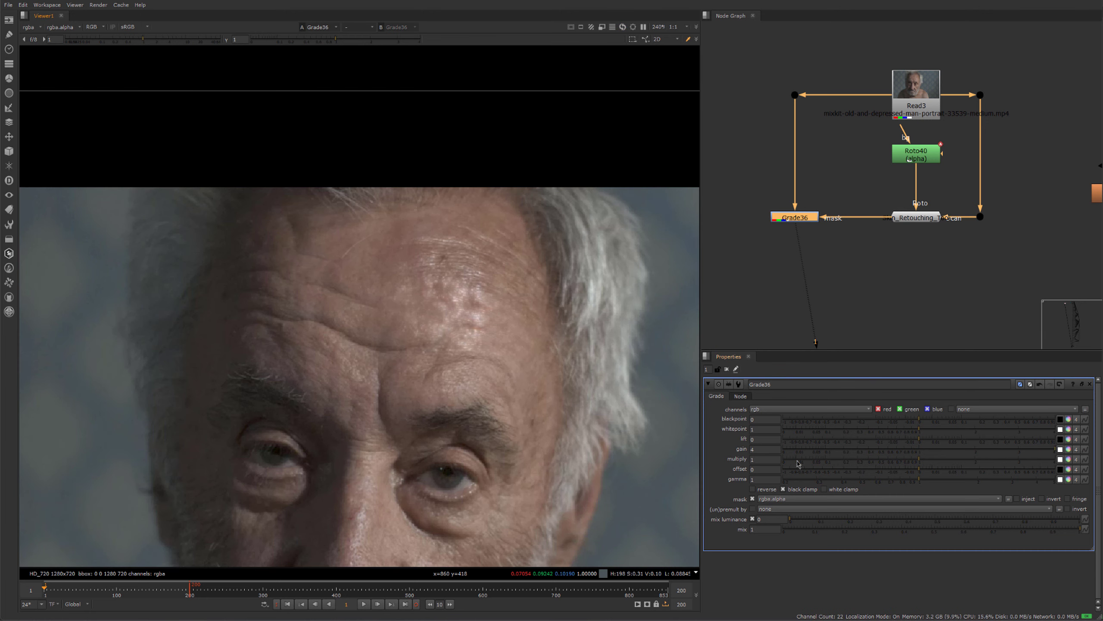
# Try changing Grade36's gamma and raising its whitepoint to 1.28, undoing each change.
pyautogui.moveTo(920, 480); pyautogui.dragTo(989, 510)
pyautogui.hotkey('ctrl', 'z')
pyautogui.moveTo(916, 431); pyautogui.dragTo(937, 452)
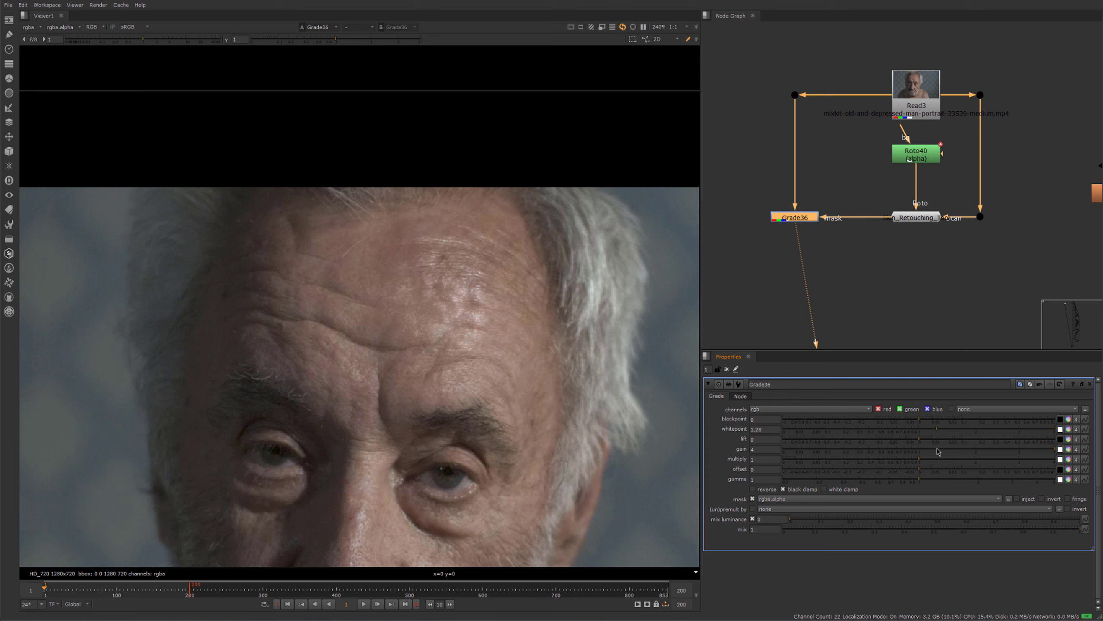
pyautogui.hotkey('ctrl', 'z')
# Reopen the Skin_Retouching_Tool's properties and raise the Alpha_Range A value to about 0.841.
pyautogui.scroll(1, 913, 256)
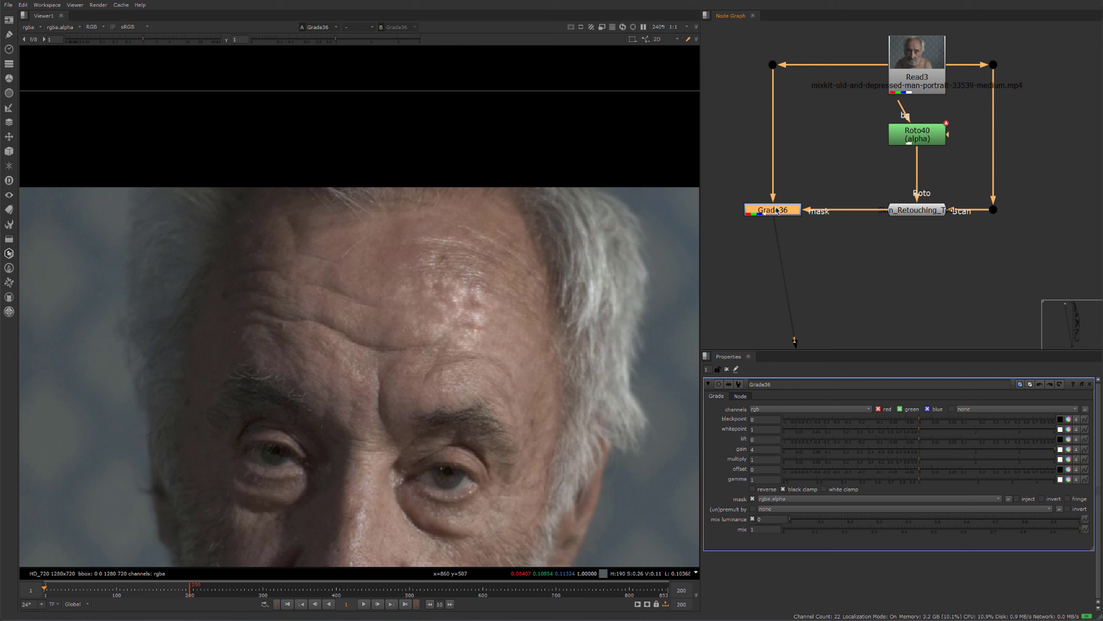
pyautogui.click(915, 217)
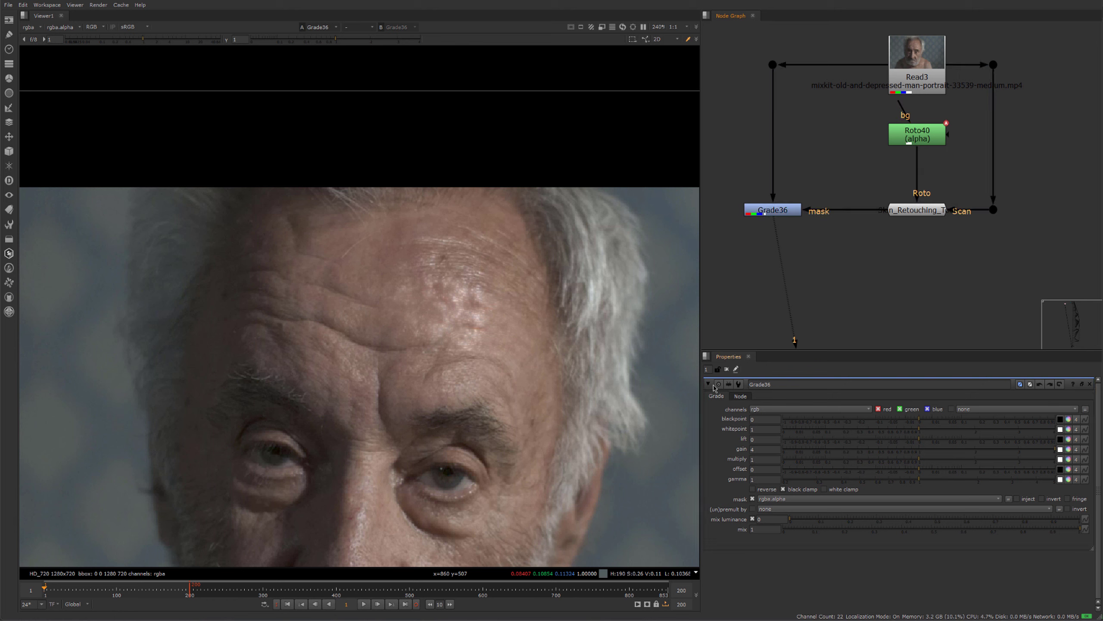
pyautogui.doubleClick(925, 212)
pyautogui.scroll(-1, 798, 473)
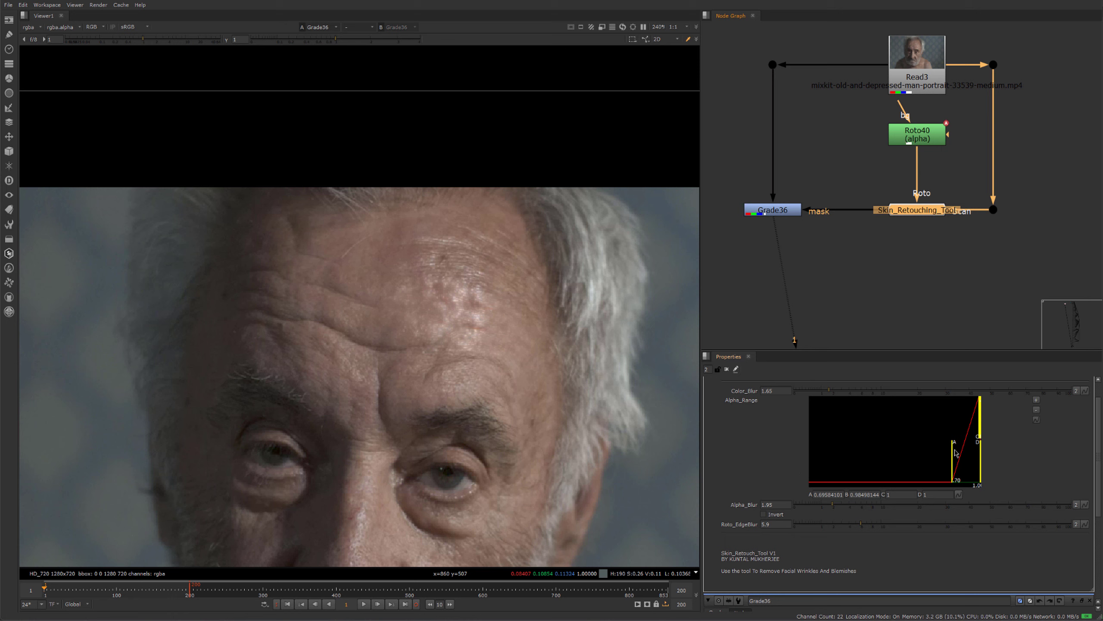
pyautogui.moveTo(953, 452)
pyautogui.mouseDown()
pyautogui.moveTo(978, 452)
pyautogui.moveTo(967, 454)
pyautogui.mouseUp()
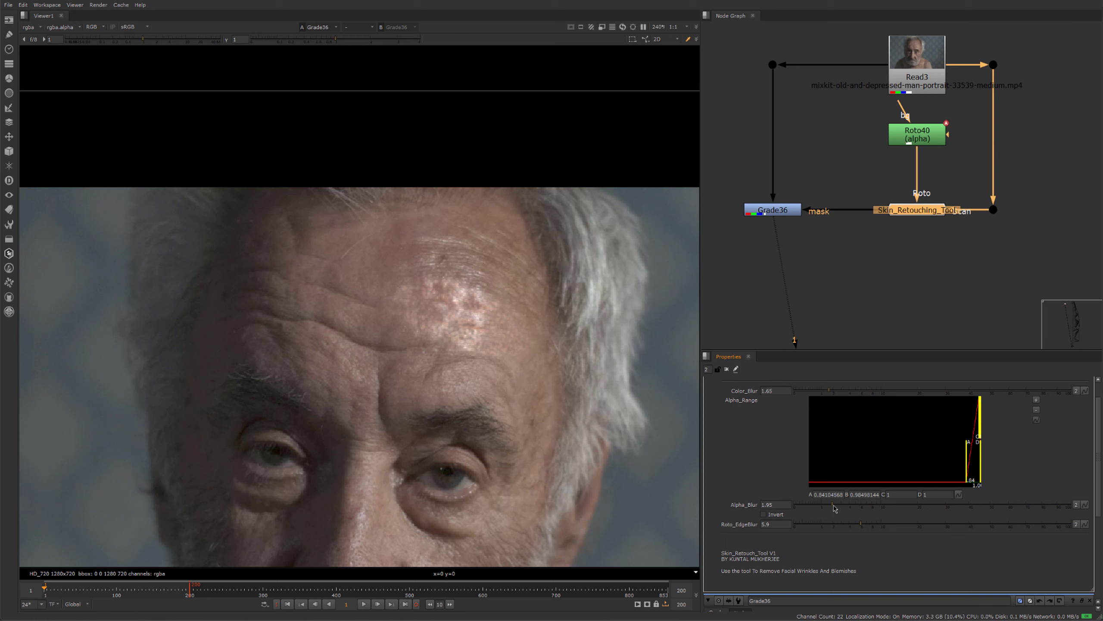
# Try raising the Skin_Retouching_Tool's Alpha_Blur to 9.2 and Color_Blur to 5.9, and compare the node setup with the original keyer branch.
pyautogui.moveTo(835, 508); pyautogui.dragTo(875, 509)
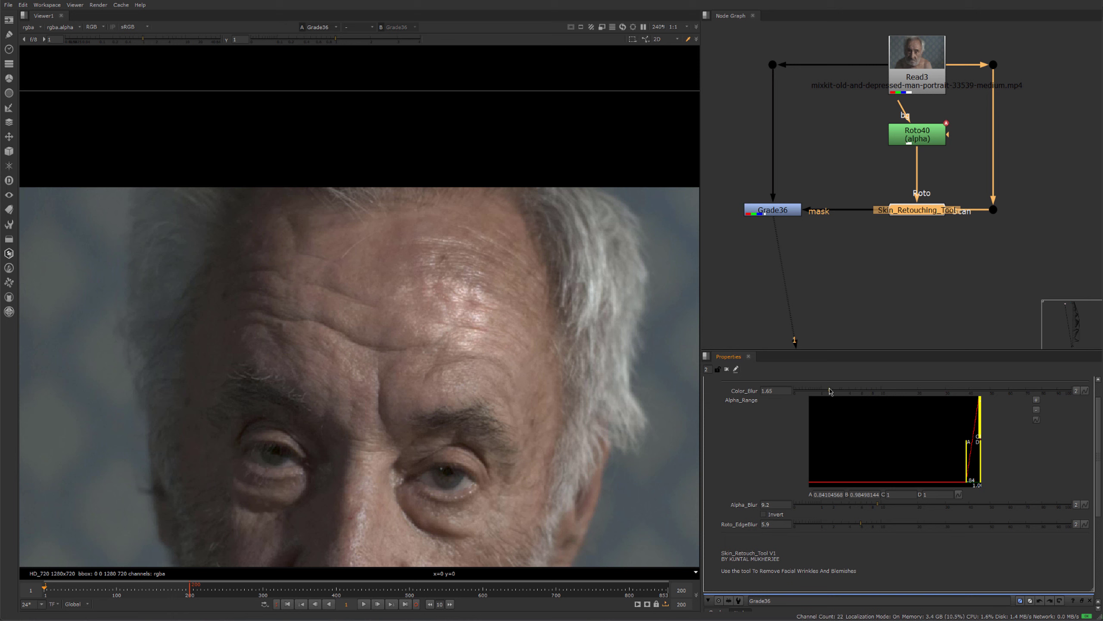
pyautogui.moveTo(831, 391); pyautogui.dragTo(861, 396)
pyautogui.scroll(-3, 883, 294)
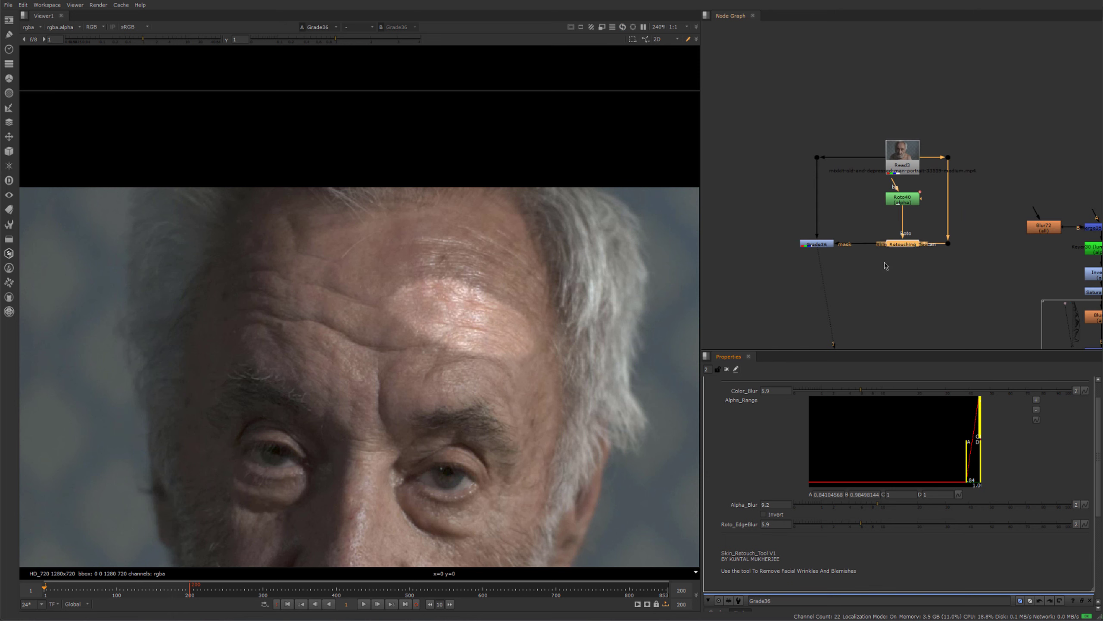
pyautogui.moveTo(929, 263); pyautogui.dragTo(821, 218, button='middle')
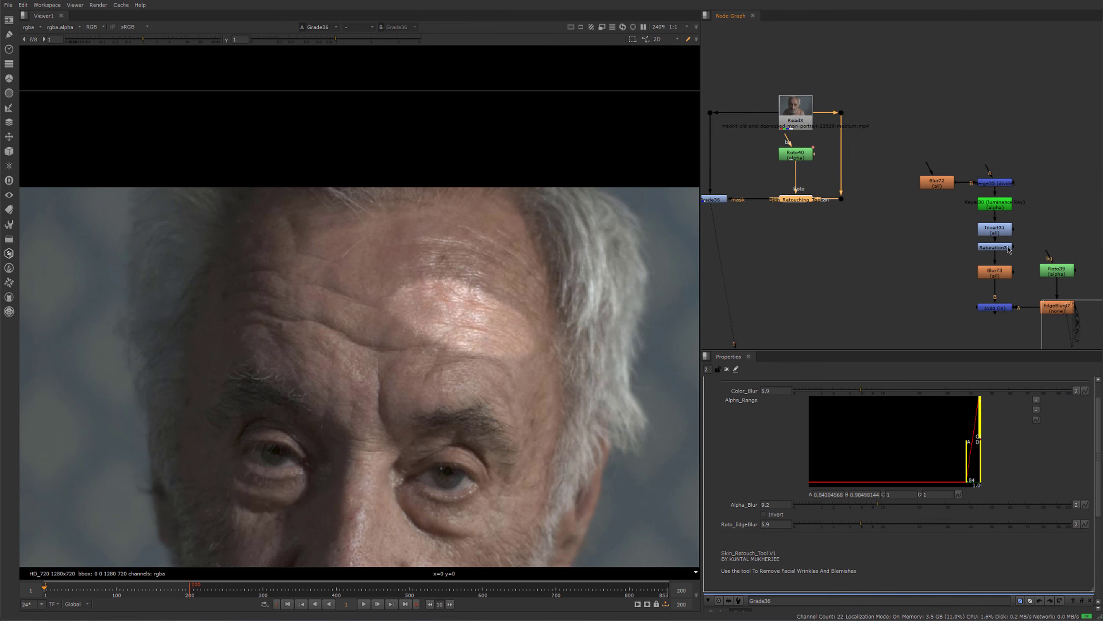
pyautogui.moveTo(759, 255); pyautogui.dragTo(916, 260, button='middle')
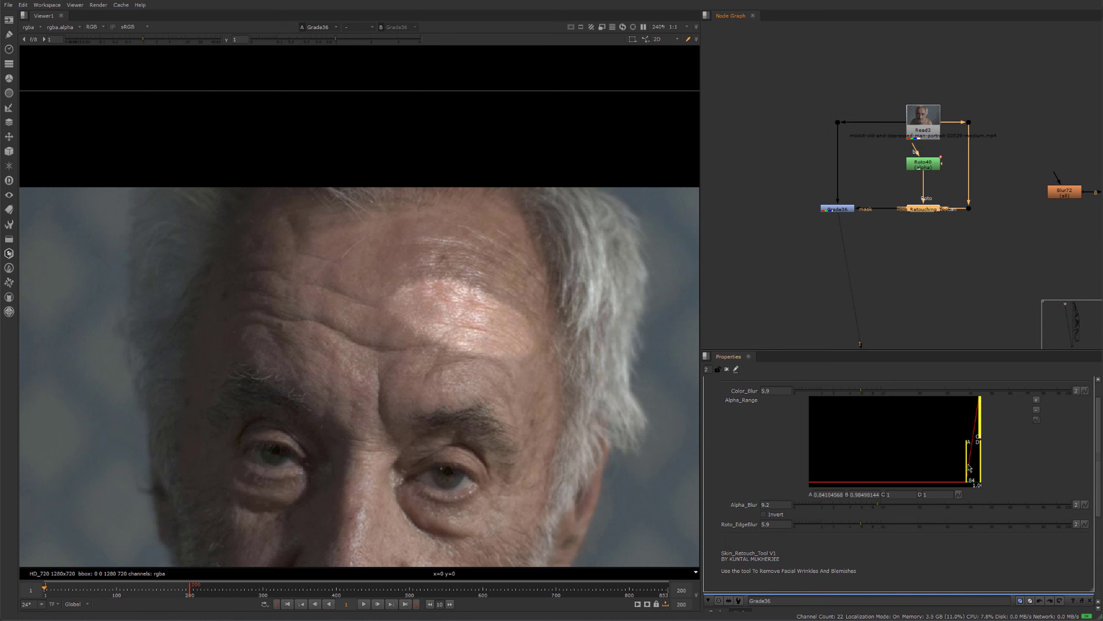
pyautogui.scroll(3, 835, 211)
pyautogui.moveTo(926, 296); pyautogui.dragTo(844, 280, button='middle')
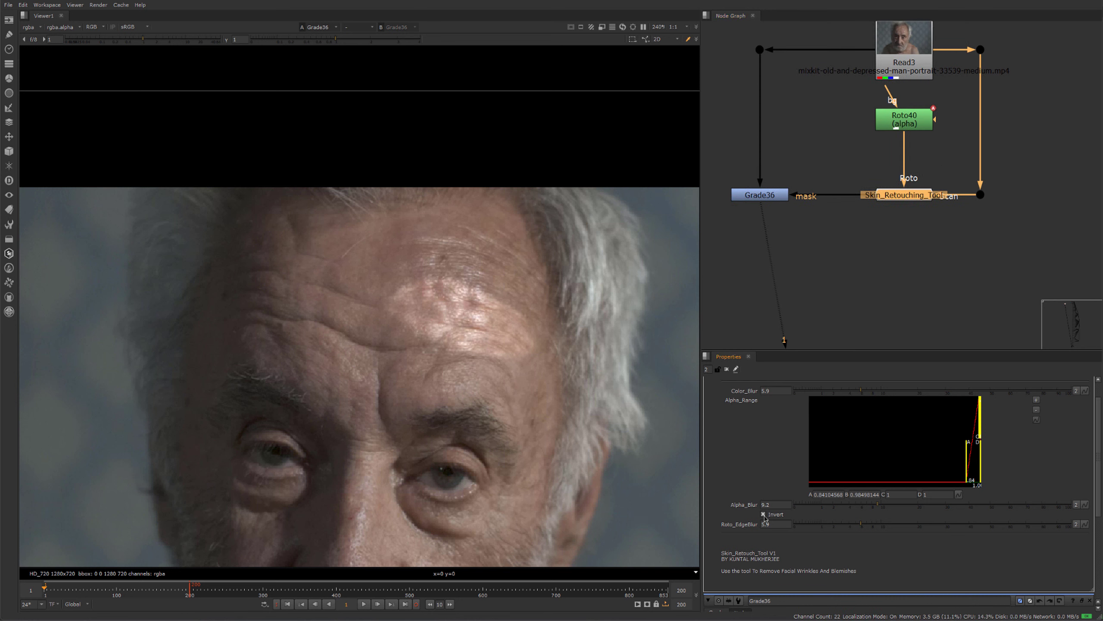
# Lower Color_Blur to 1.45 and Alpha_Blur to 0.2, and inspect the masked forehead up close.
pyautogui.scroll(1, 785, 411)
pyautogui.keyDown('ctrl'); pyautogui.click(826, 416); pyautogui.keyUp('ctrl')
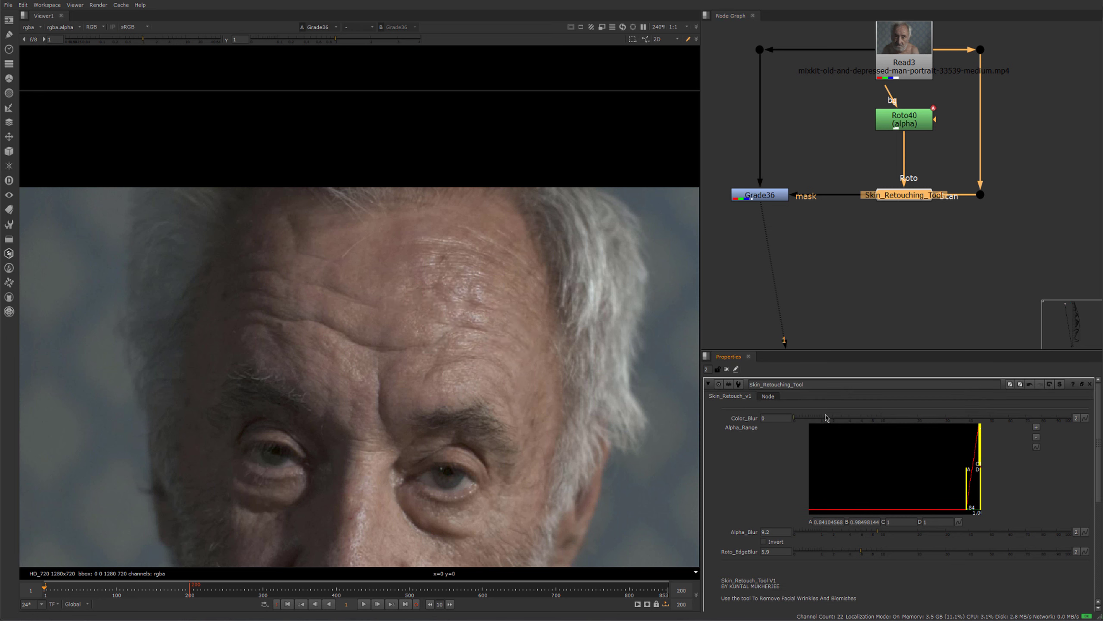
pyautogui.moveTo(826, 421); pyautogui.dragTo(827, 420)
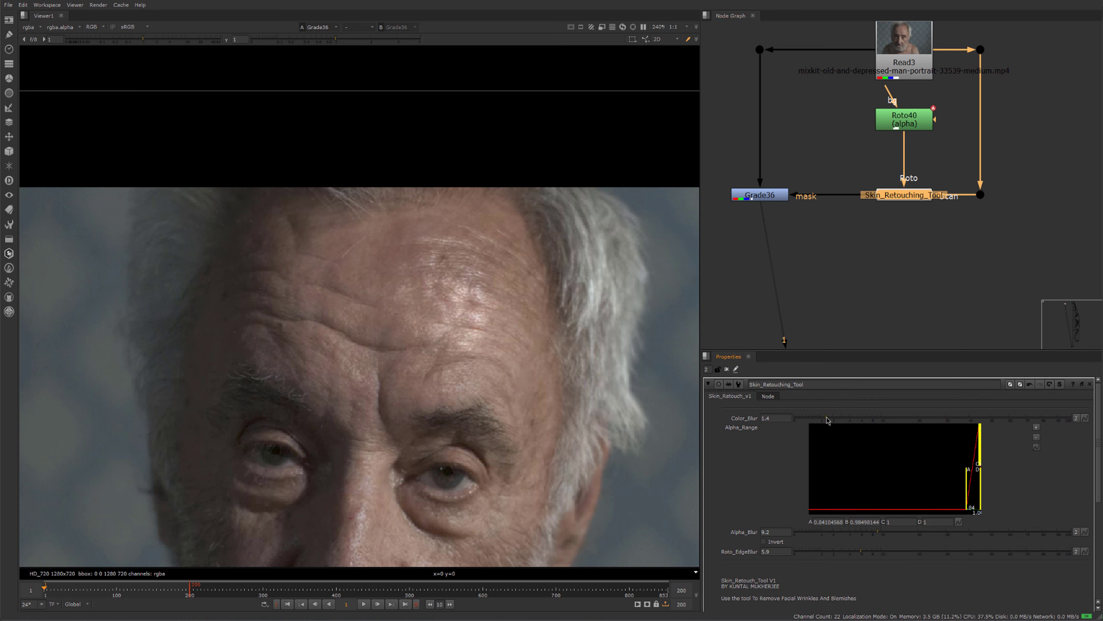
pyautogui.keyDown('ctrl'); pyautogui.click(829, 535); pyautogui.keyUp('ctrl')
pyautogui.moveTo(800, 534); pyautogui.dragTo(806, 534)
pyautogui.scroll(3, 604, 348)
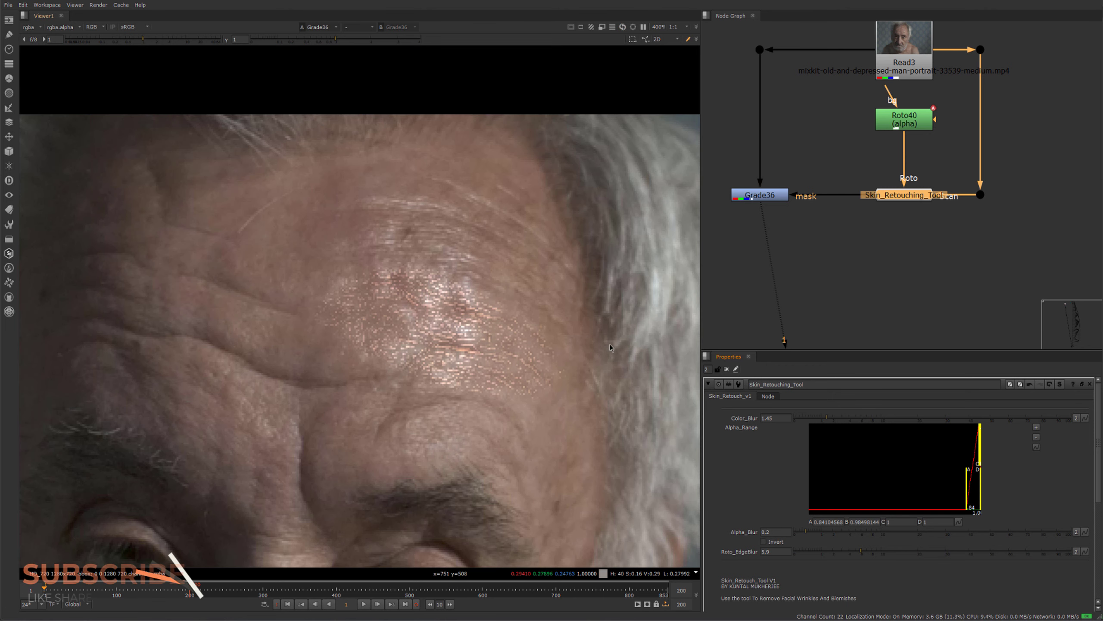
pyautogui.scroll(3, 452, 343)
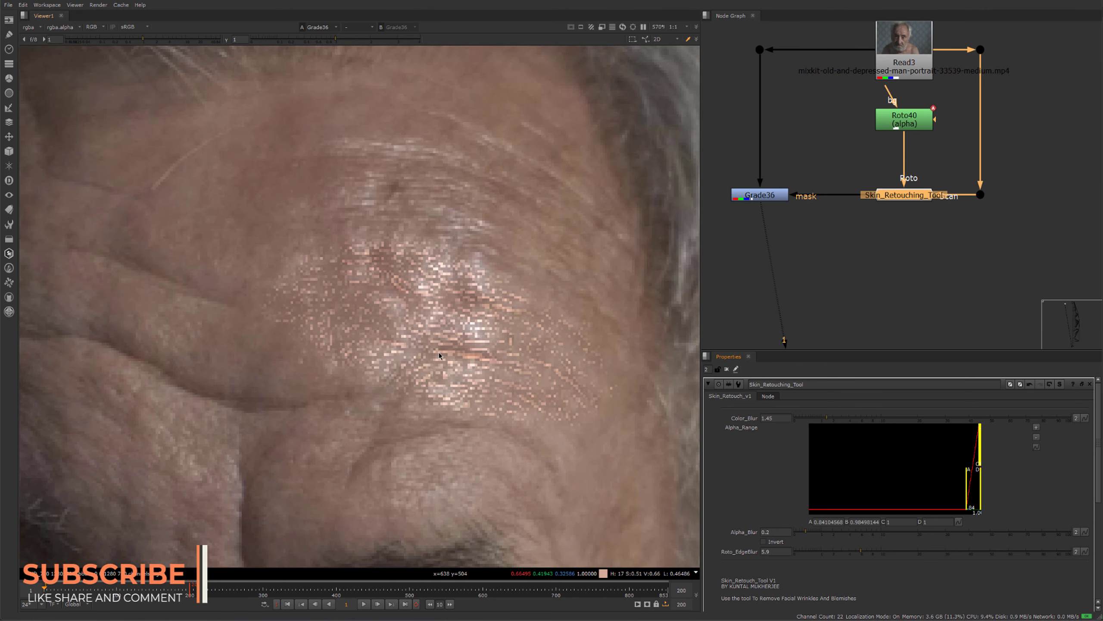
pyautogui.moveTo(486, 363); pyautogui.dragTo(487, 363)
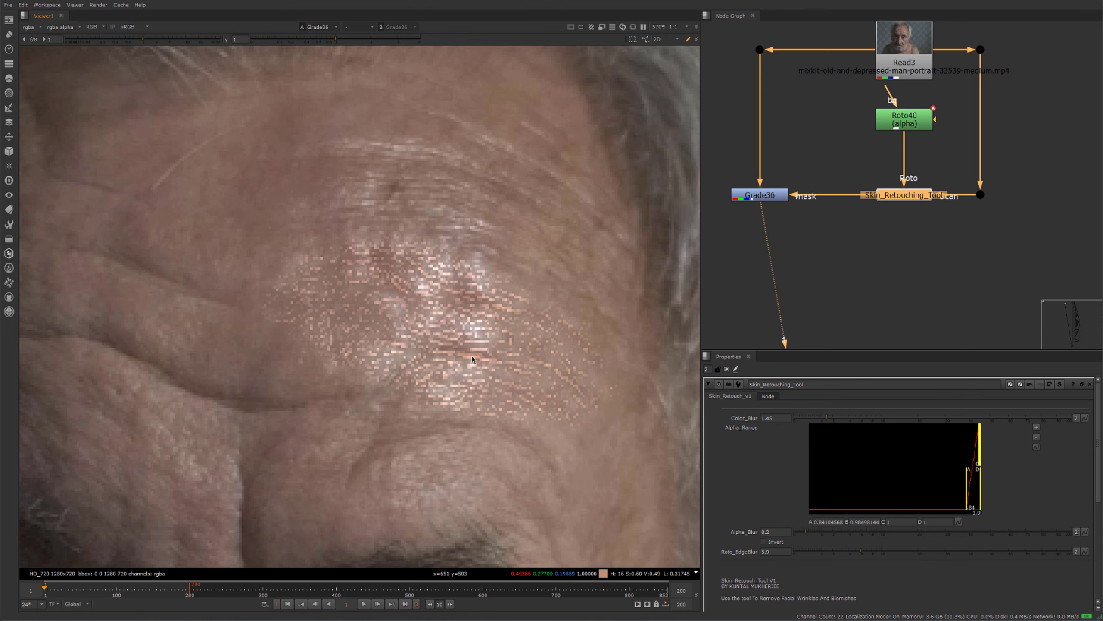
# Try inverting the Skin_Retouching_Tool's mask and raising Alpha_Blur to 1.45 in the wider face view.
pyautogui.click(763, 541)
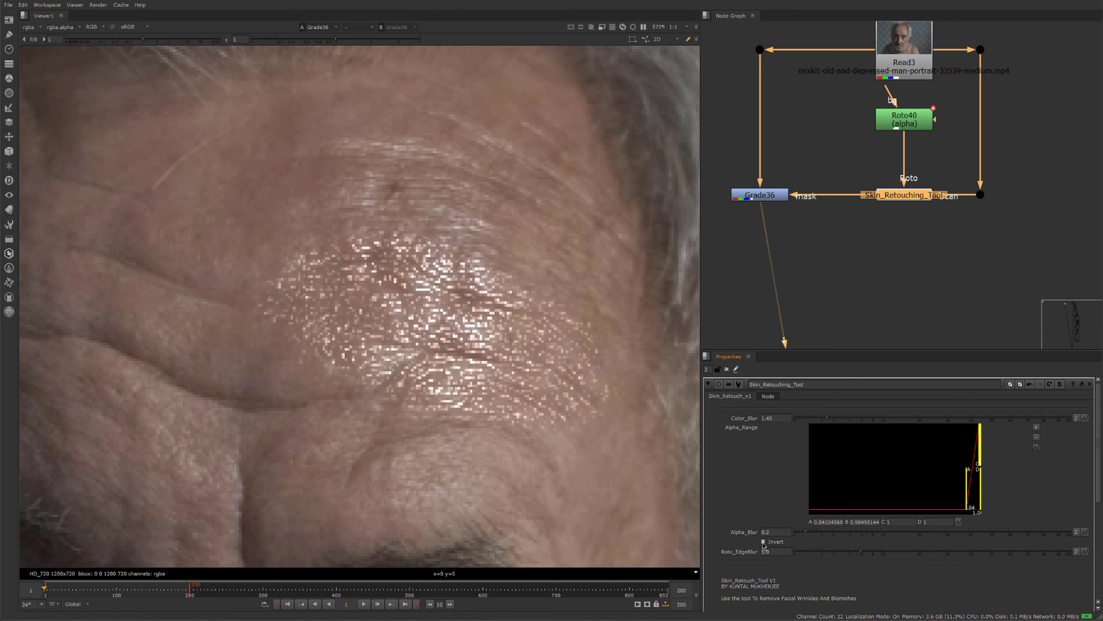
pyautogui.scroll(-3, 521, 385)
pyautogui.scroll(-1, 521, 385)
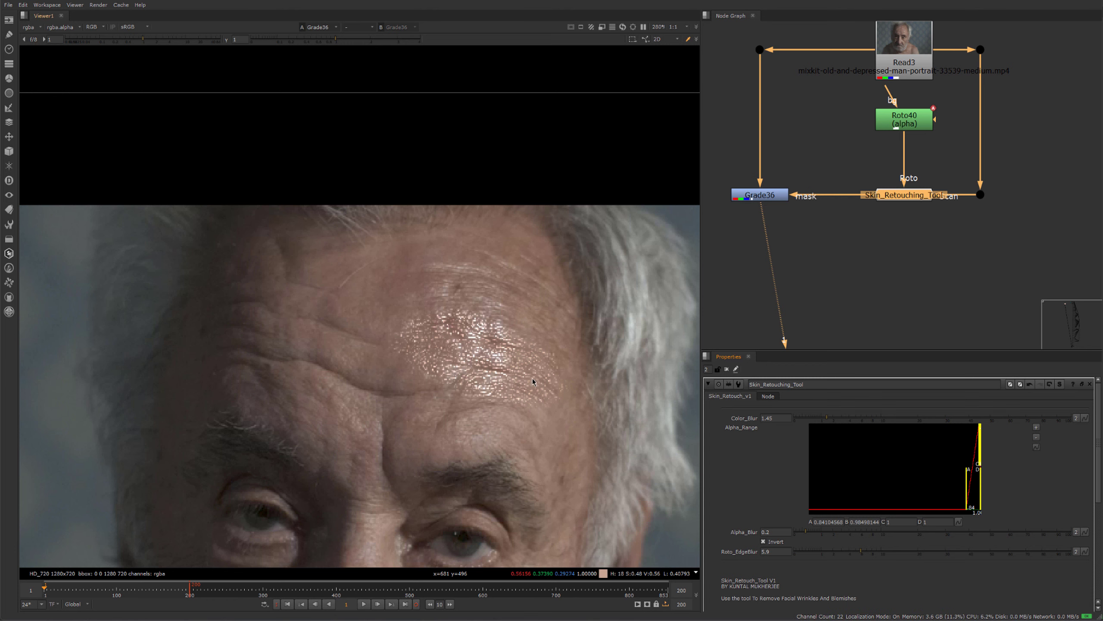
pyautogui.moveTo(540, 382); pyautogui.dragTo(521, 334, button='middle')
pyautogui.keyDown('ctrl'); pyautogui.click(821, 533); pyautogui.keyUp('ctrl')
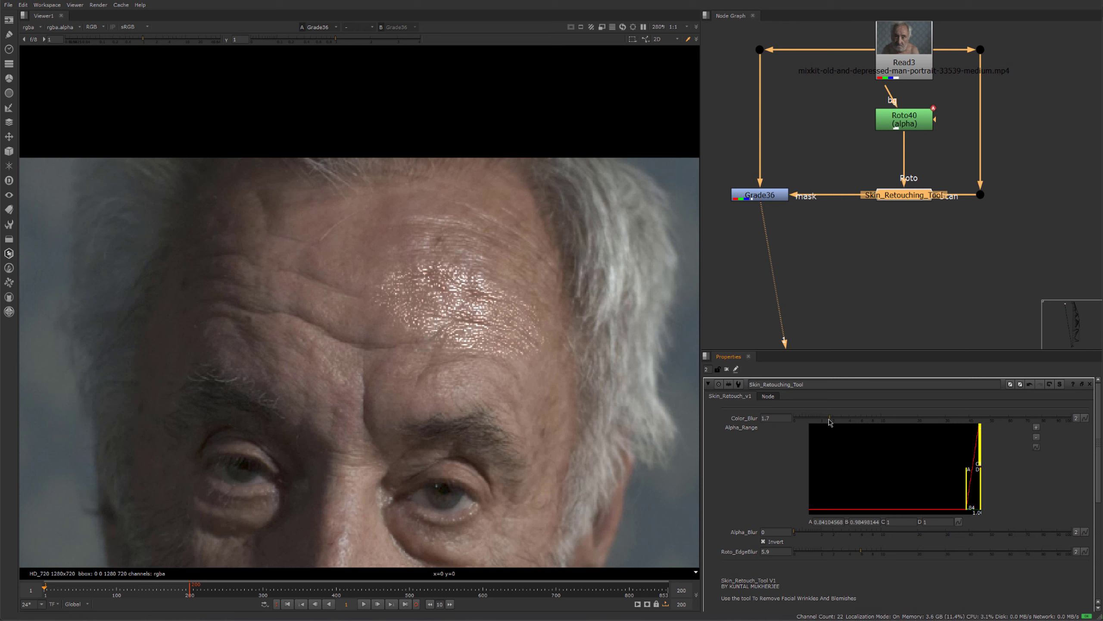
pyautogui.click(830, 533)
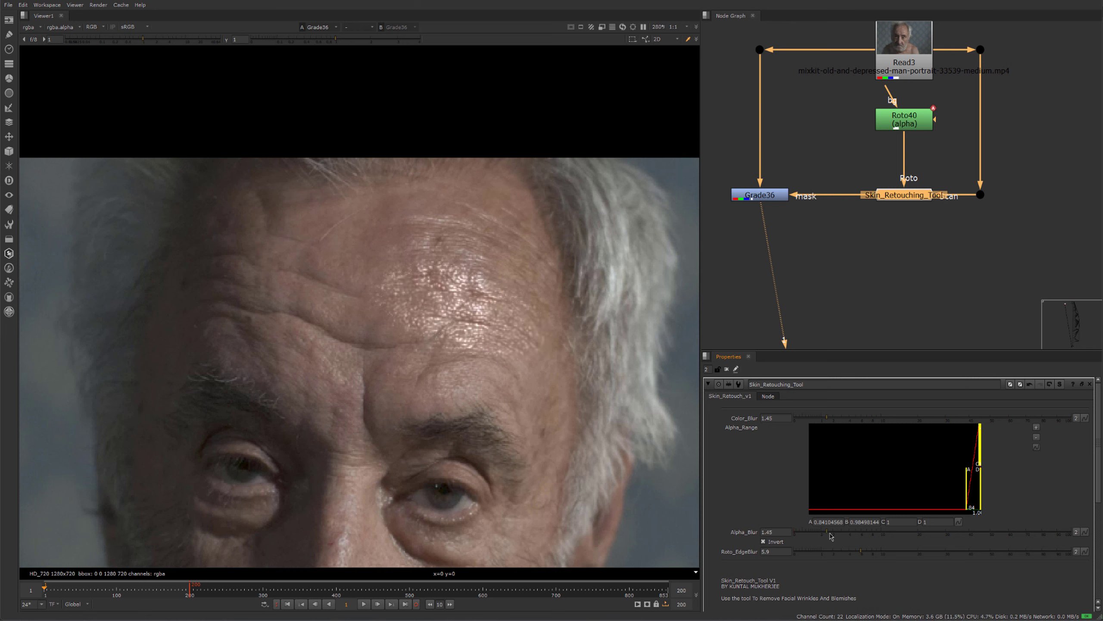
# Reopen Grade36's properties and reset its gain to 1.
pyautogui.doubleClick(760, 195)
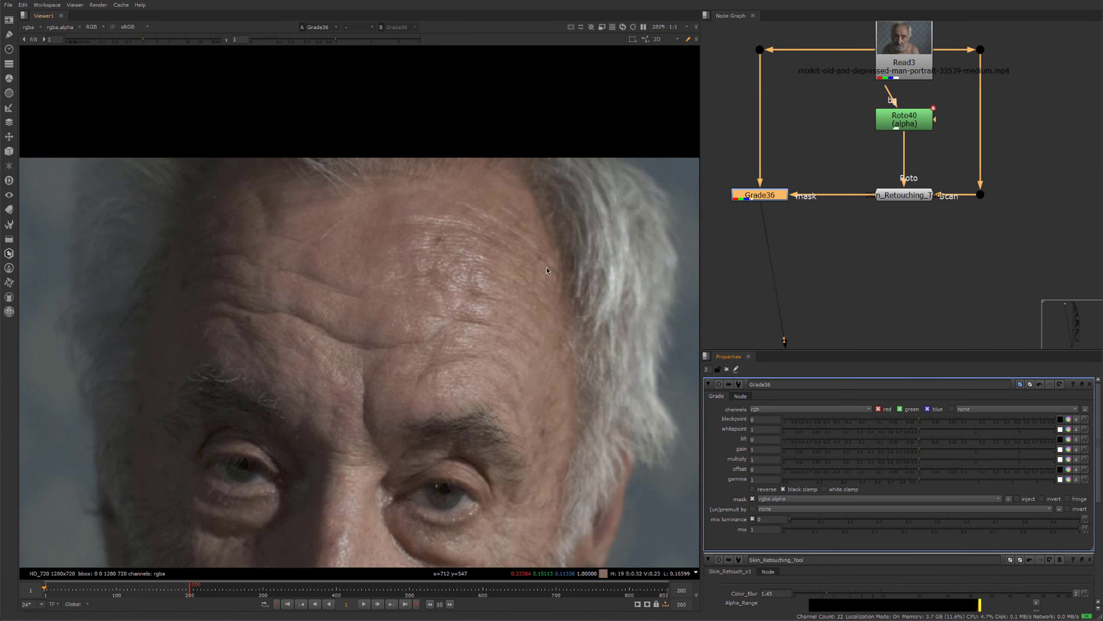
pyautogui.scroll(2, 478, 494)
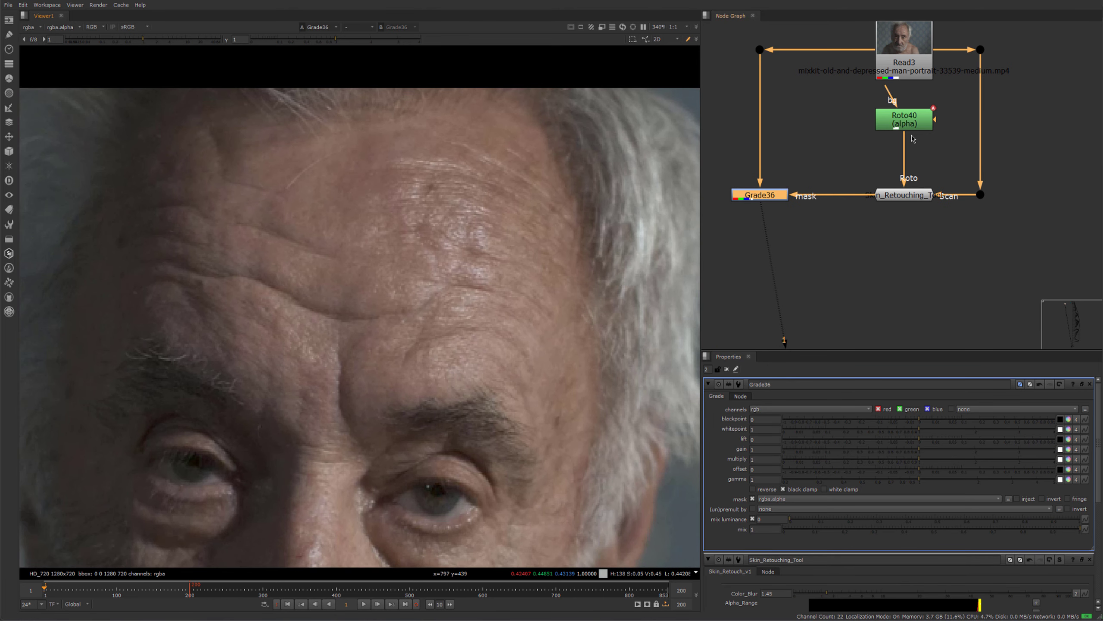
# Display the Roto40 shape, raise the Skin_Retouching_Tool's Alpha_Blur to 2.25, and view the tool's alpha channel.
pyautogui.doubleClick(912, 128)
pyautogui.doubleClick(901, 195)
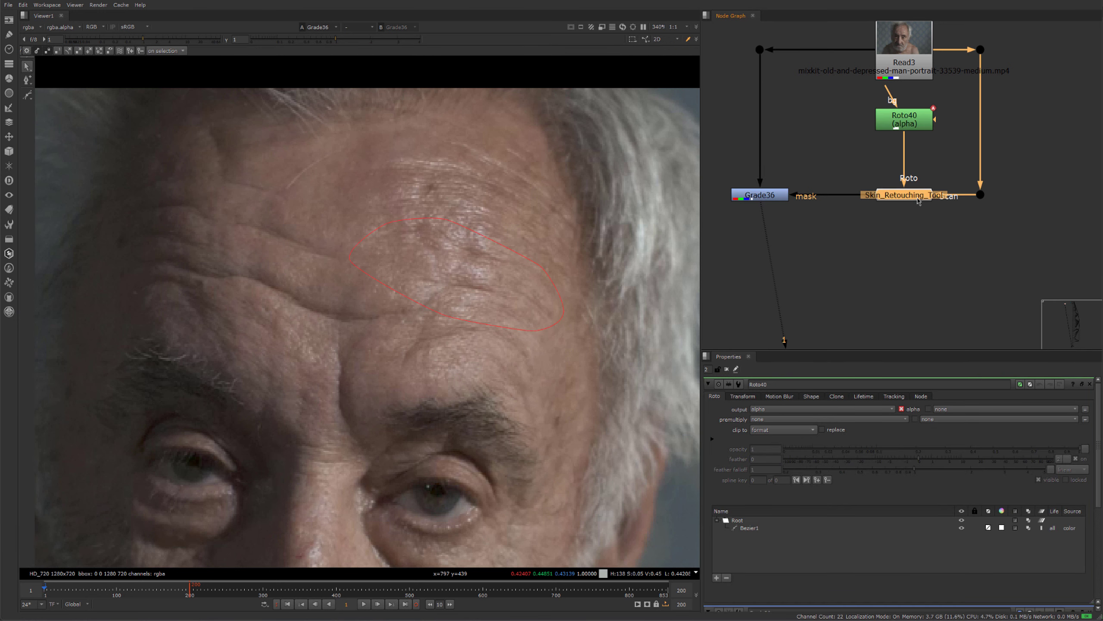
pyautogui.moveTo(830, 535); pyautogui.dragTo(835, 534)
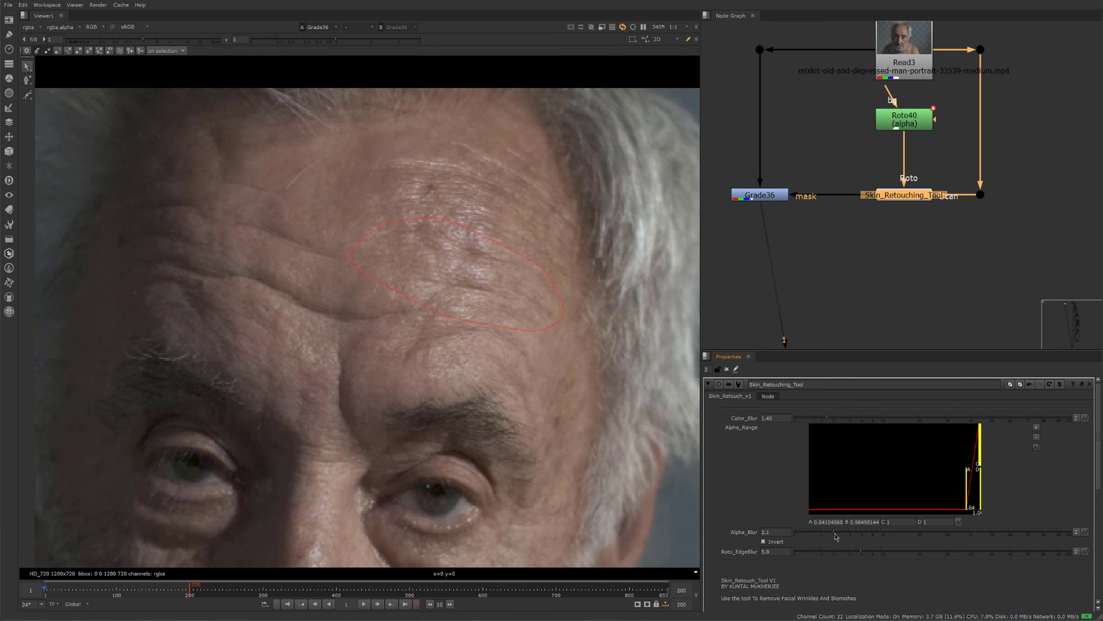
pyautogui.press('1')
pyautogui.press('a')
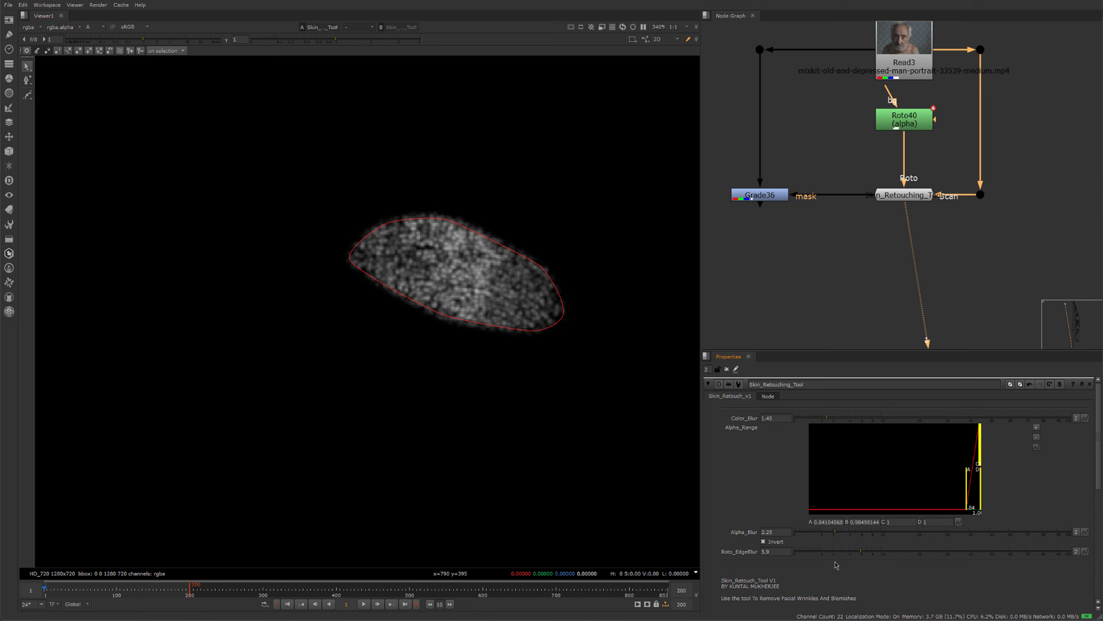
# Turn off the mask's Invert option and raise Roto_EdgeBlur to 22 to soften the roto edge.
pyautogui.click(775, 541)
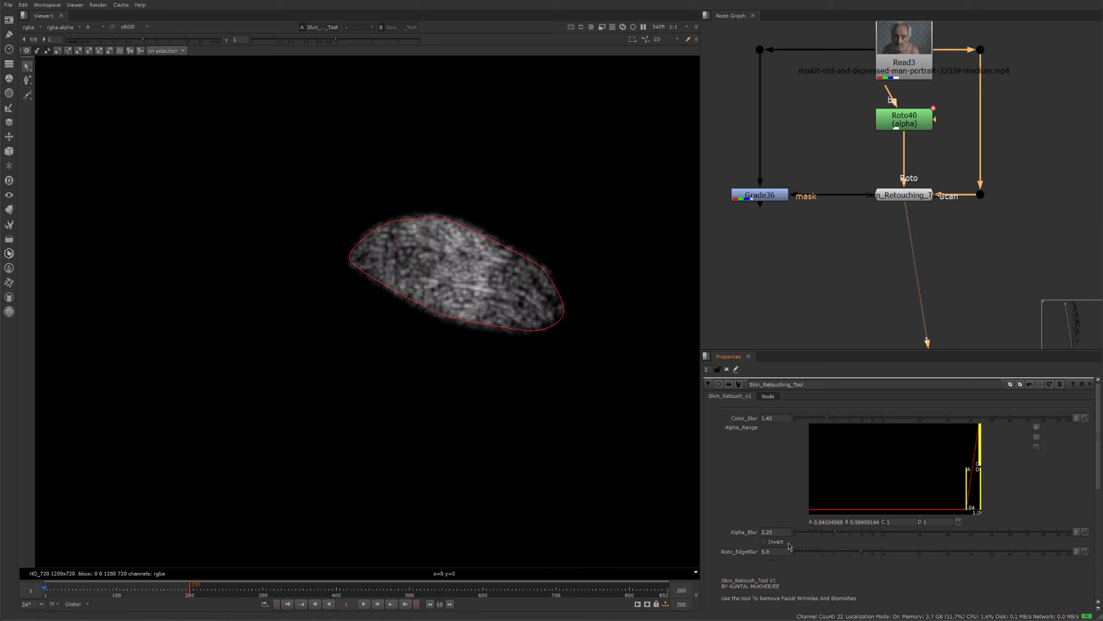
pyautogui.moveTo(864, 551); pyautogui.dragTo(912, 561)
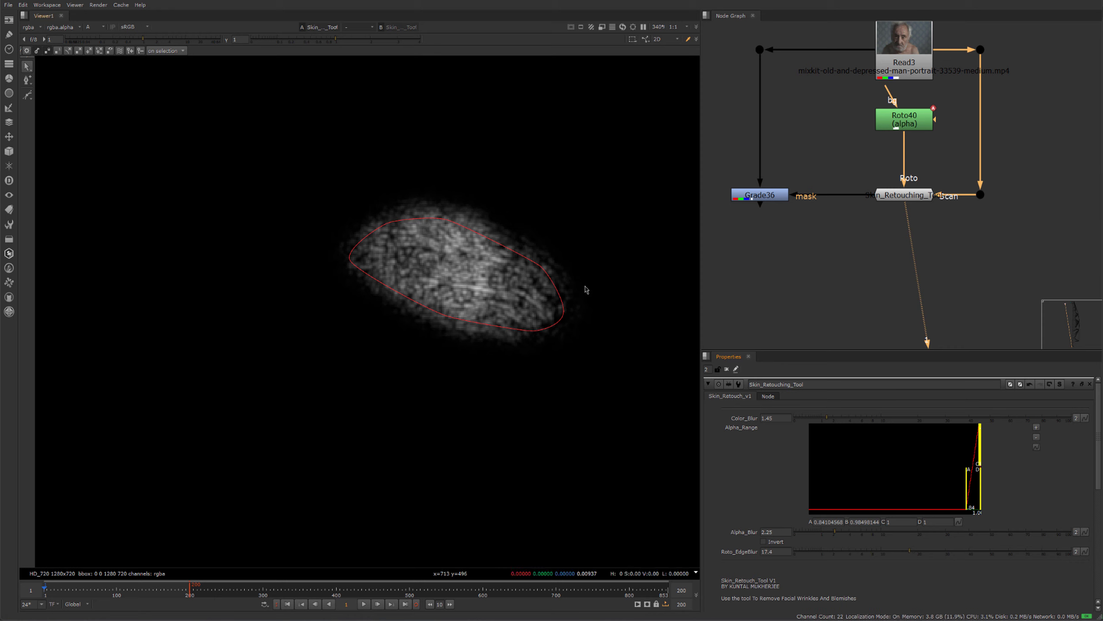
pyautogui.moveTo(911, 556); pyautogui.dragTo(924, 556)
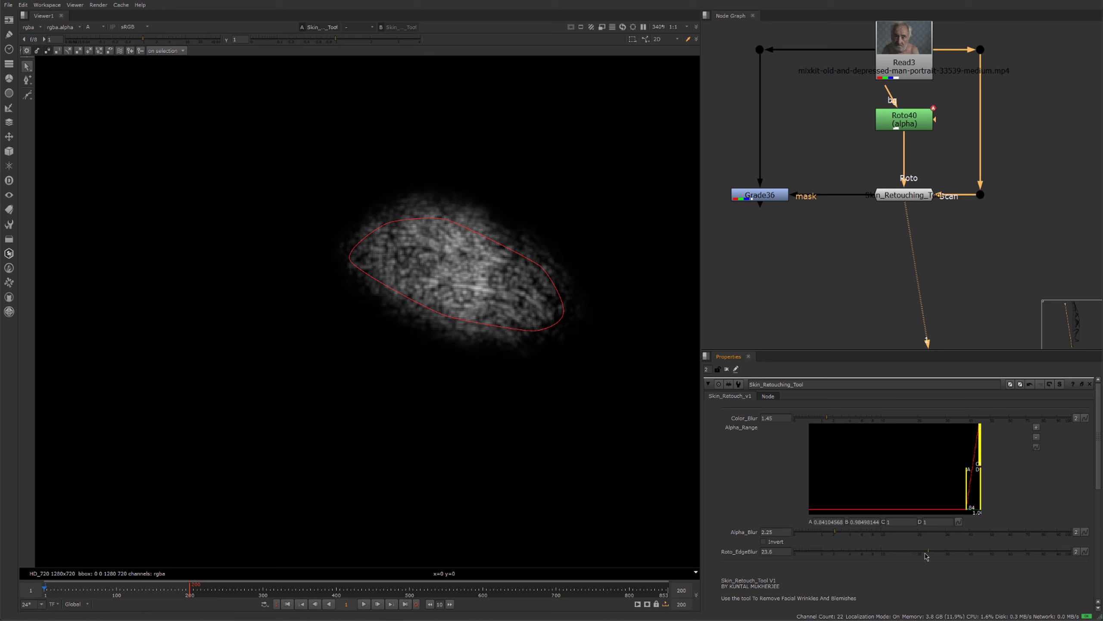
# Raise the Alpha_Range A value to about 0.893, Color_Blur to 2.45 and Alpha_Blur to 2.8.
pyautogui.moveTo(970, 477); pyautogui.dragTo(974, 477)
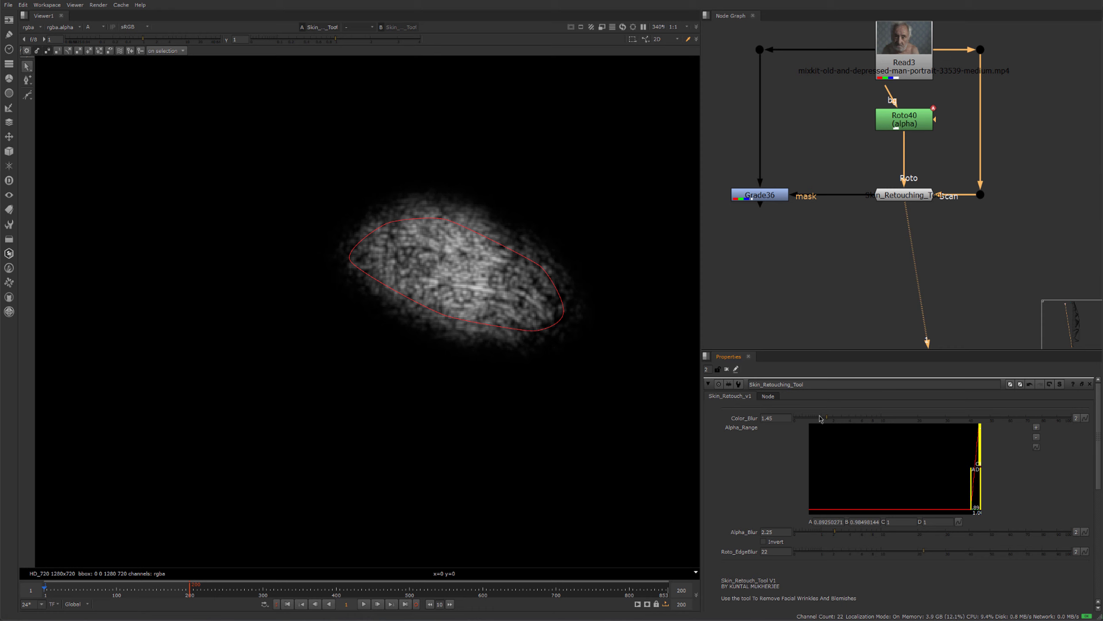
pyautogui.moveTo(827, 419); pyautogui.dragTo(838, 421)
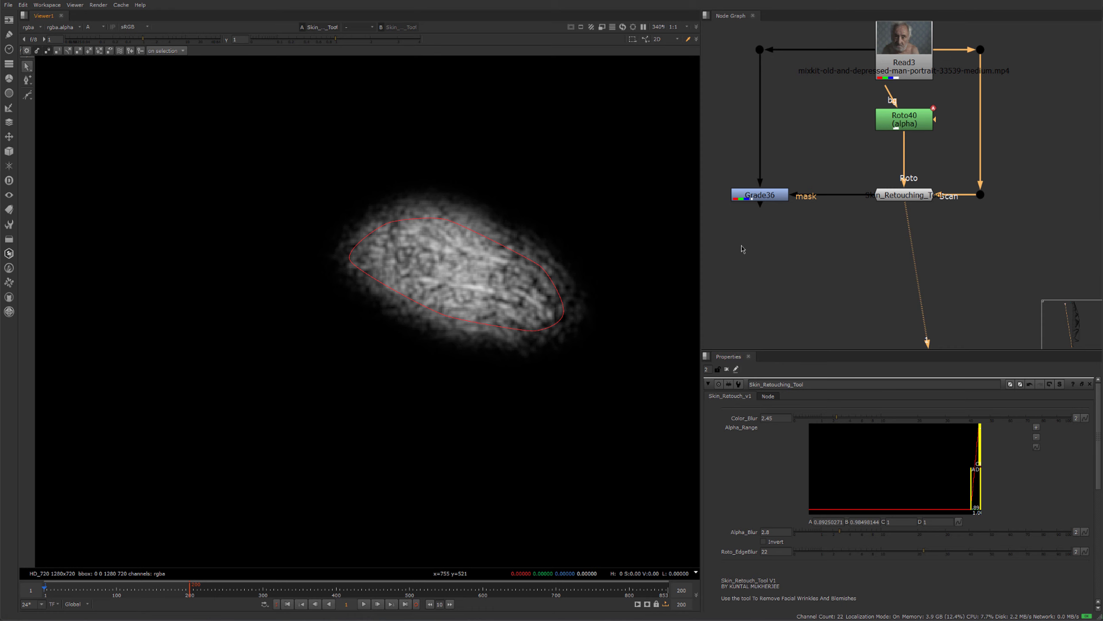
# View Grade36's output in full colour with the forehead and eyes in frame.
pyautogui.moveTo(840, 143); pyautogui.dragTo(761, 195)
pyautogui.press('1')
pyautogui.press('a')
pyautogui.moveTo(541, 351); pyautogui.dragTo(549, 316, button='middle')
pyautogui.scroll(-2, 549, 315)
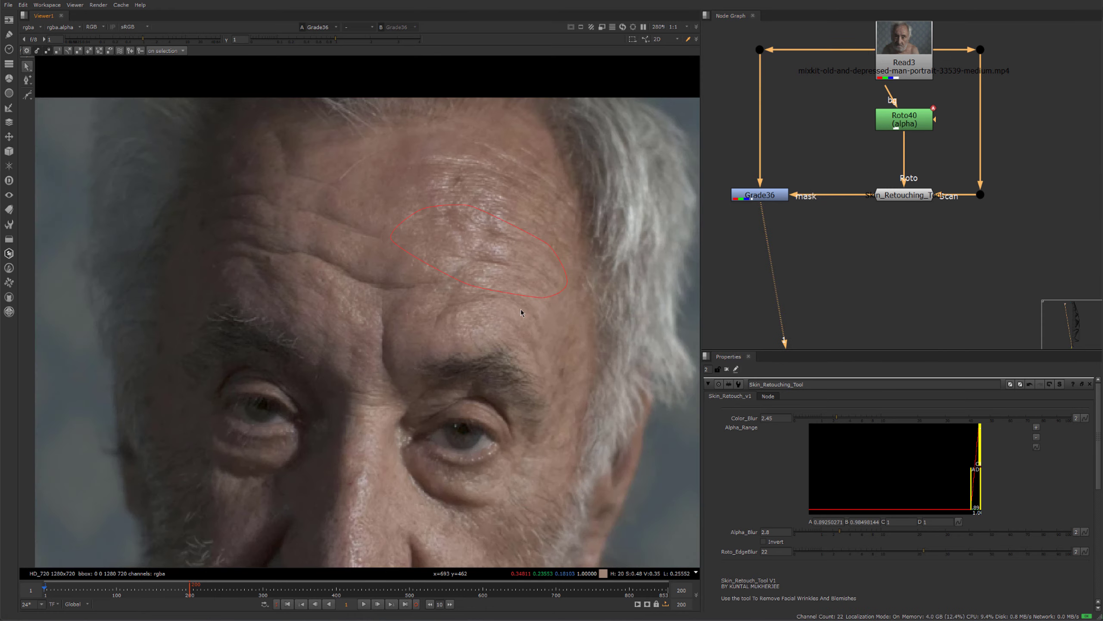
# Open Grade36's properties and raise its gain to 1.96.
pyautogui.doubleClick(760, 197)
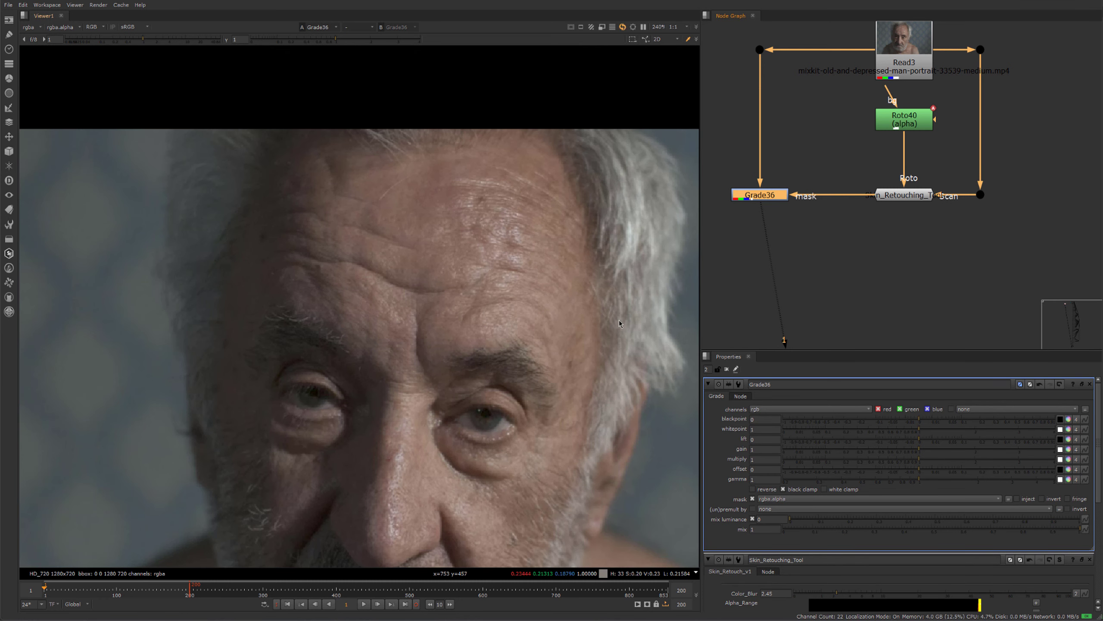
pyautogui.click(922, 452)
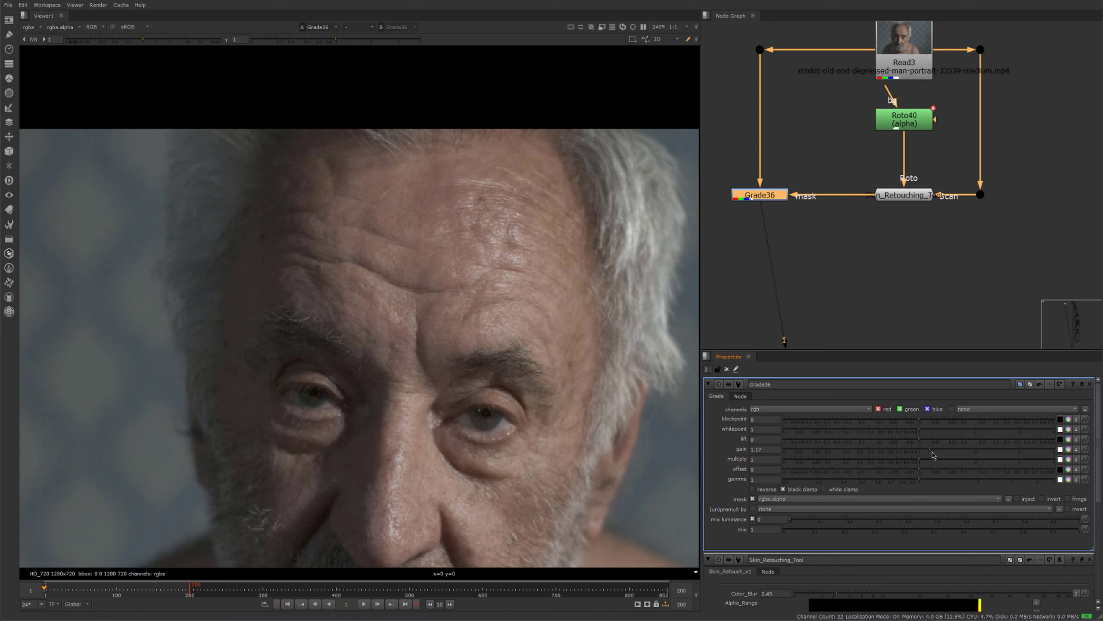
pyautogui.moveTo(933, 455); pyautogui.dragTo(960, 457)
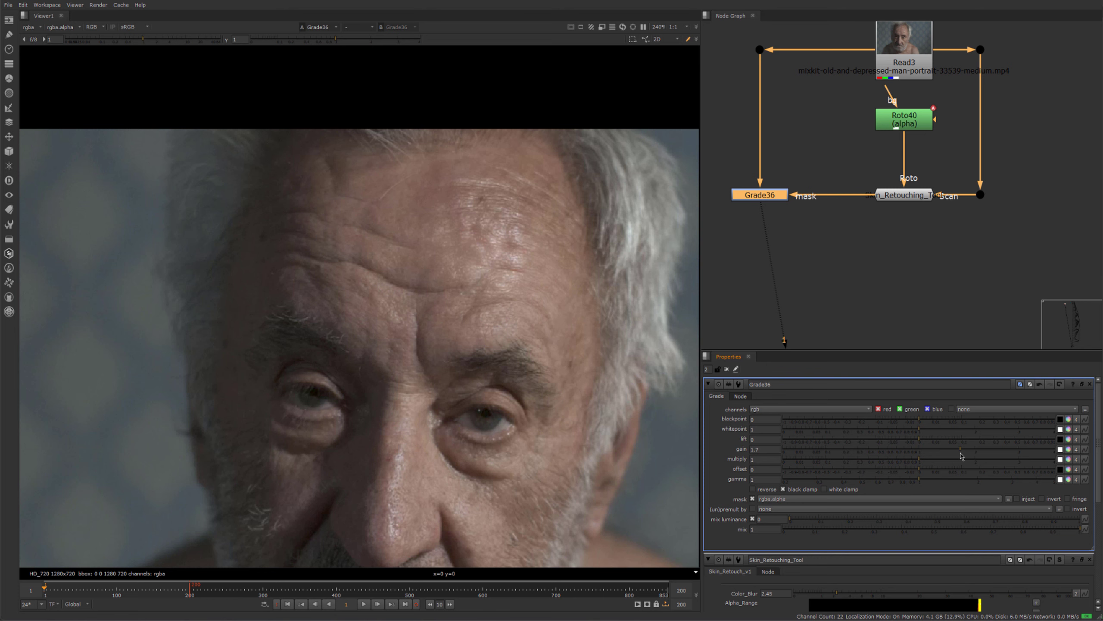
pyautogui.moveTo(961, 455); pyautogui.dragTo(972, 456)
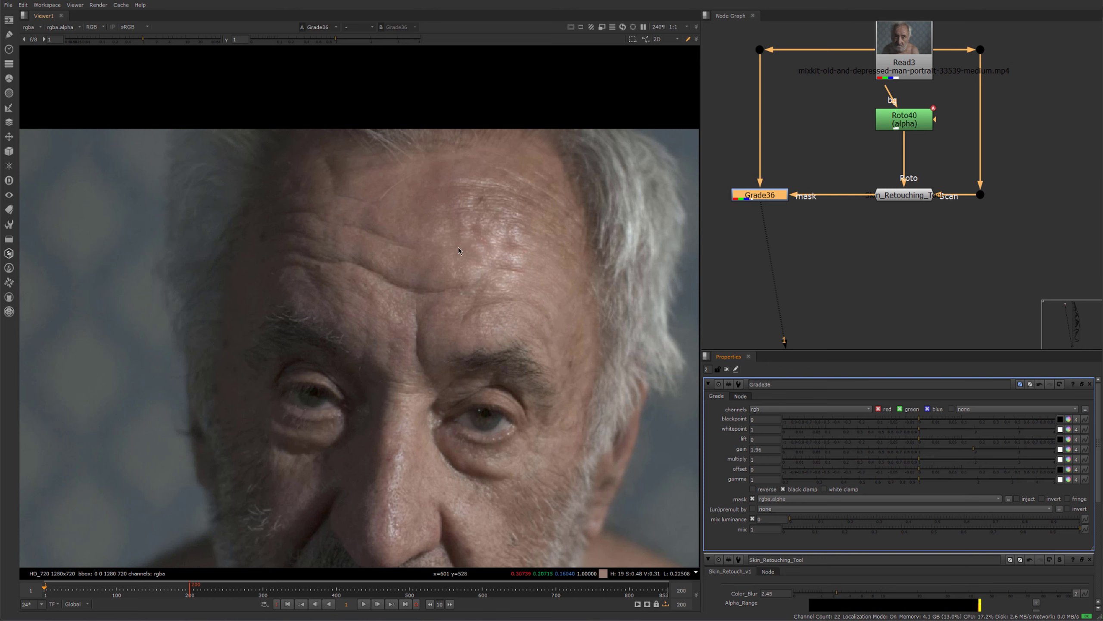
# Split Grade36's gain into separate channels and set the red value to 1.76.
pyautogui.scroll(3, 458, 264)
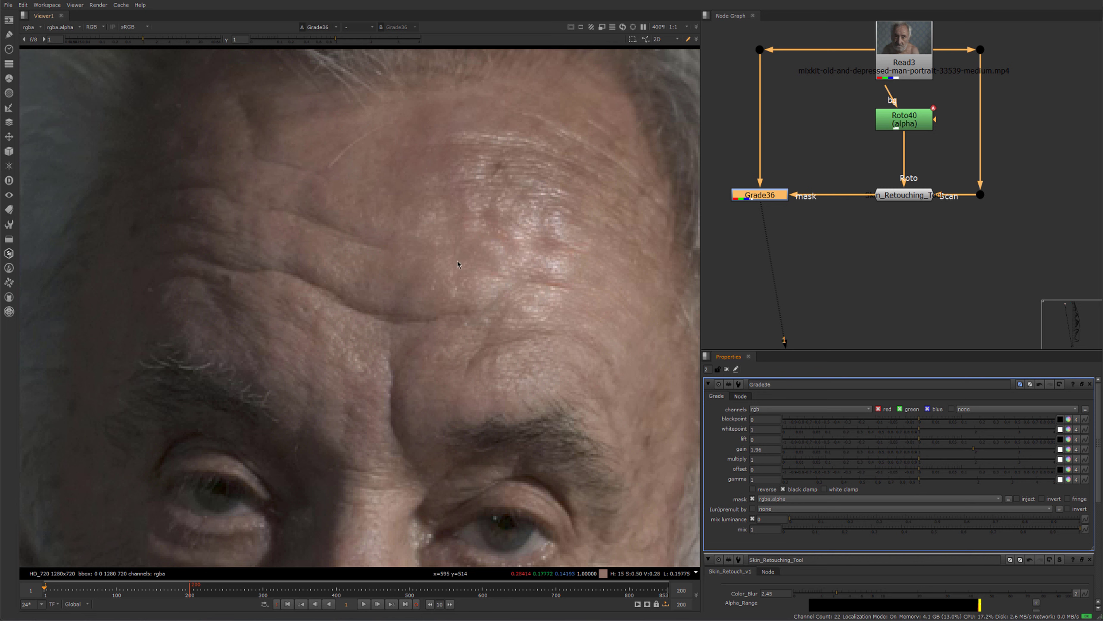
pyautogui.click(1077, 451)
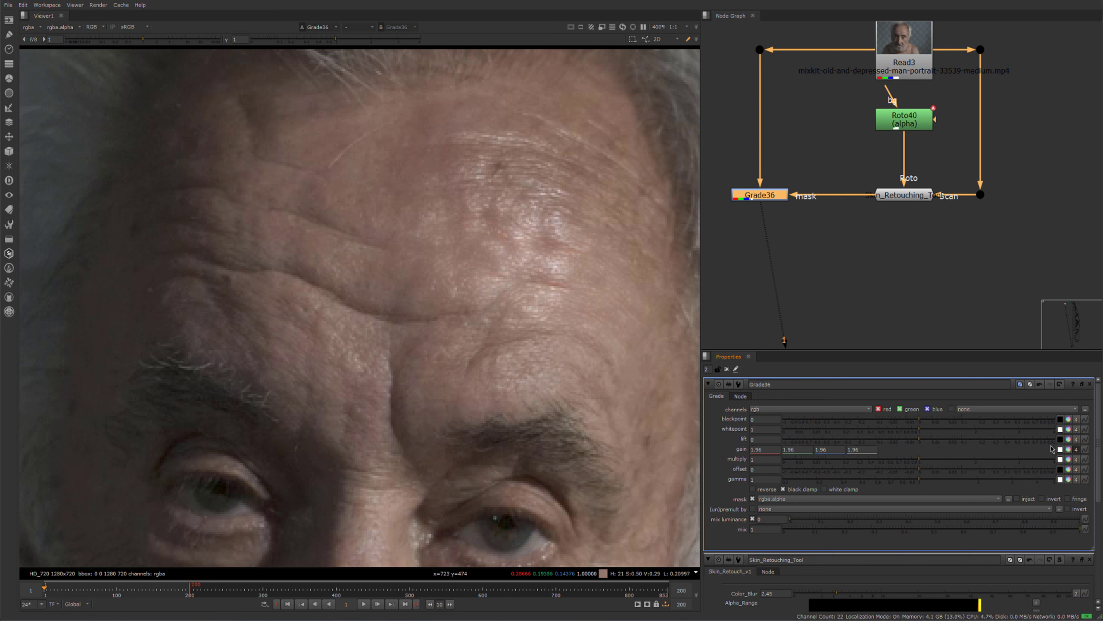
pyautogui.click(757, 447)
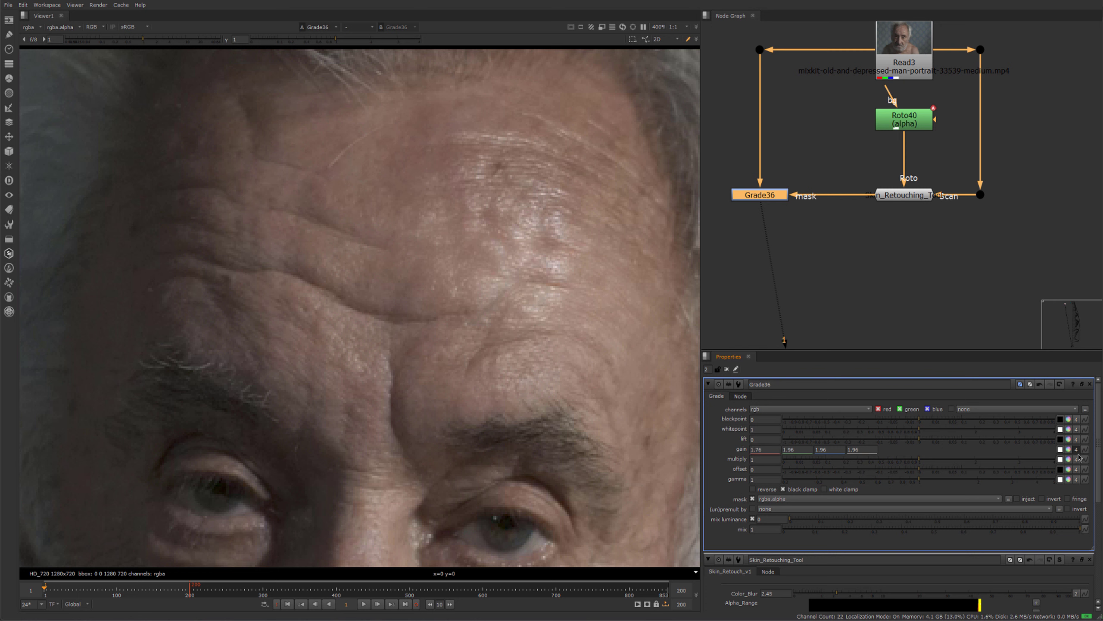
# Review Grade36's result in the wider face view and clear the node selection.
pyautogui.click(876, 281)
pyautogui.moveTo(727, 168); pyautogui.dragTo(788, 226)
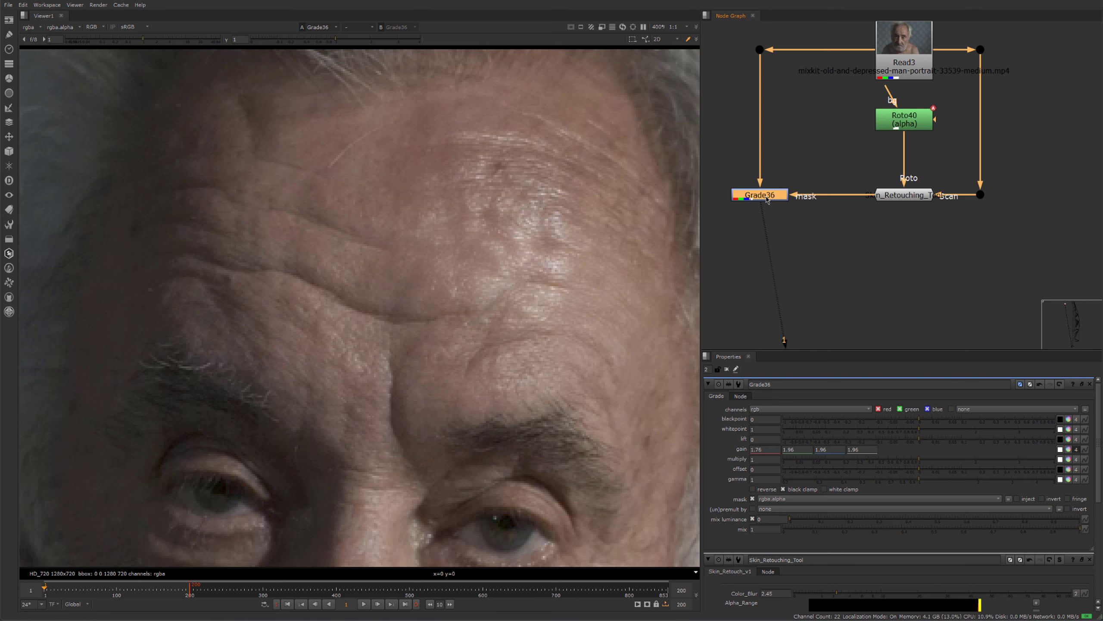
pyautogui.scroll(-3, 465, 269)
pyautogui.scroll(-1, 863, 229)
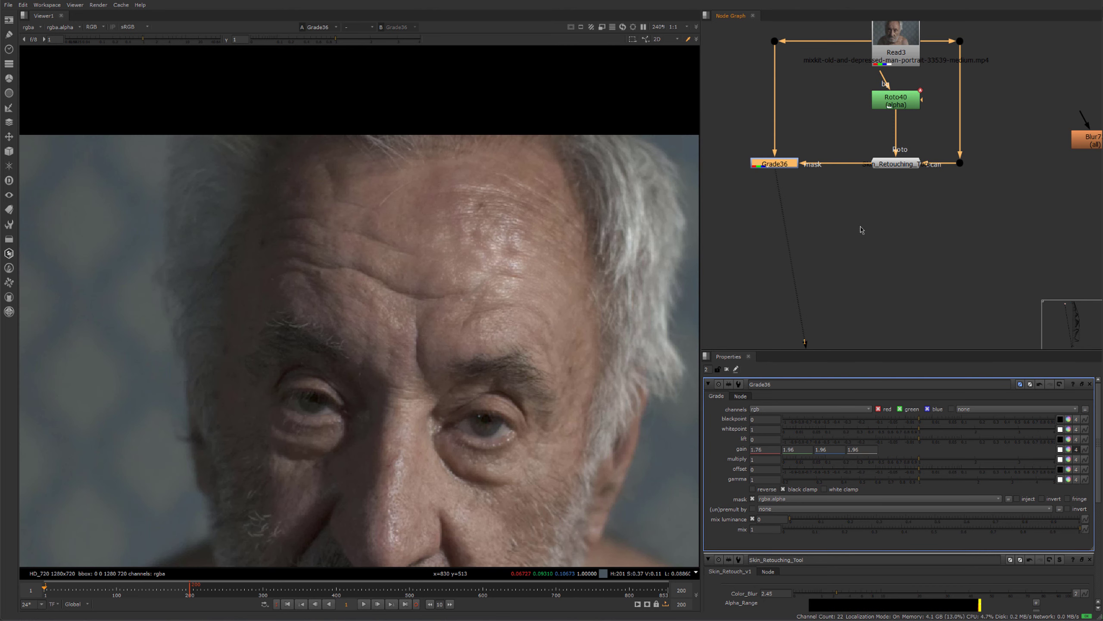
pyautogui.click(898, 232)
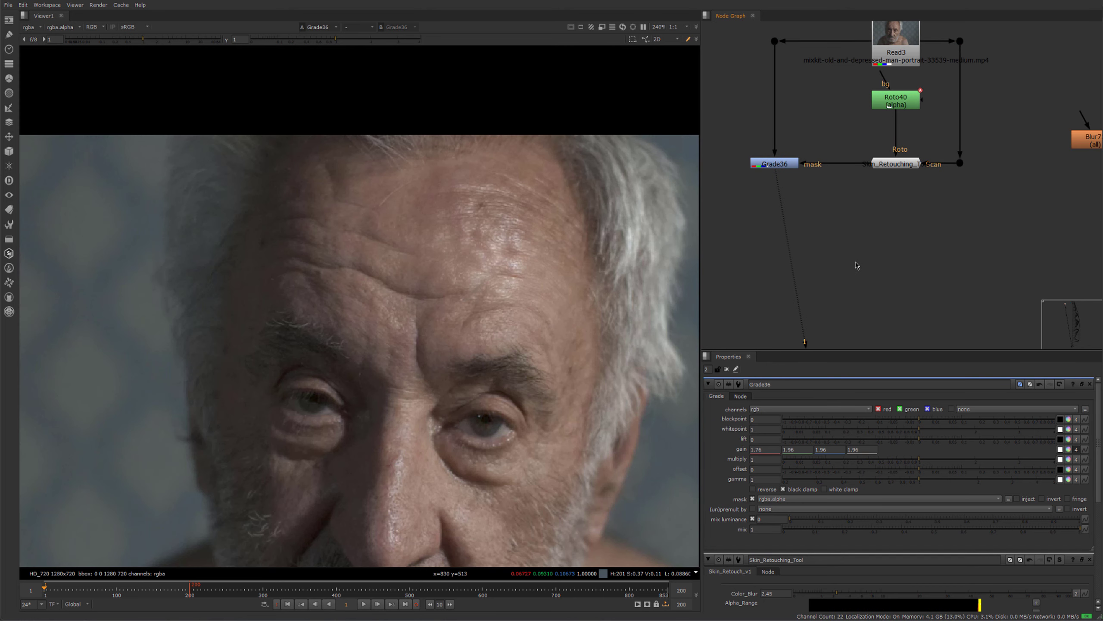
# Add a second Skin Retouching Tool below the first and feed its Scan input from the side pipe through a new elbow dot.
pyautogui.press('Tab')
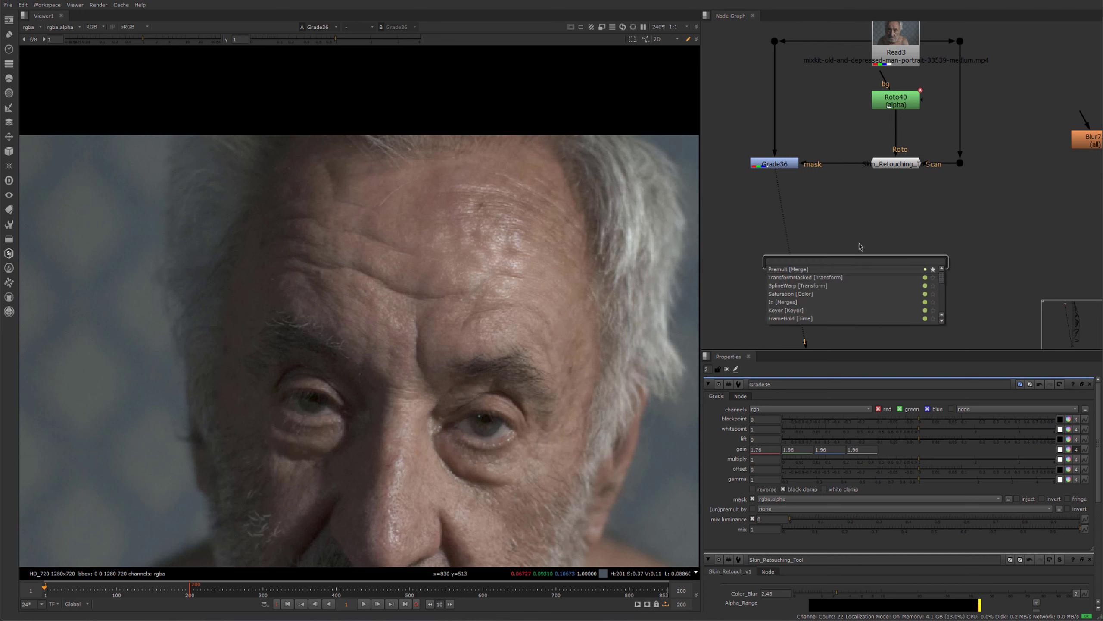
pyautogui.write('skinb')
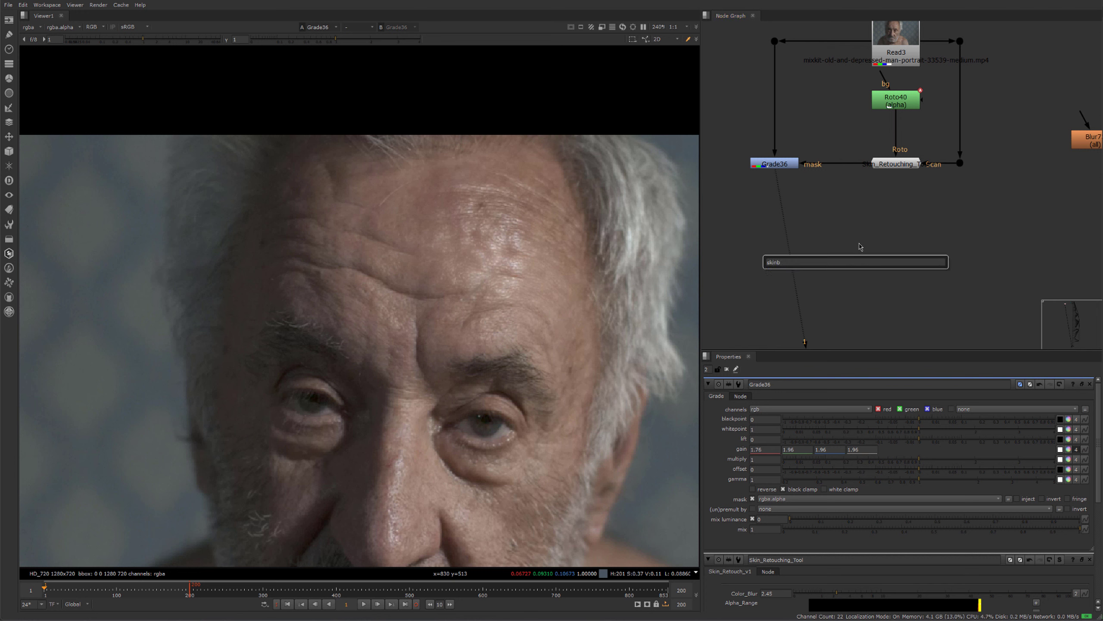
pyautogui.press('Return')
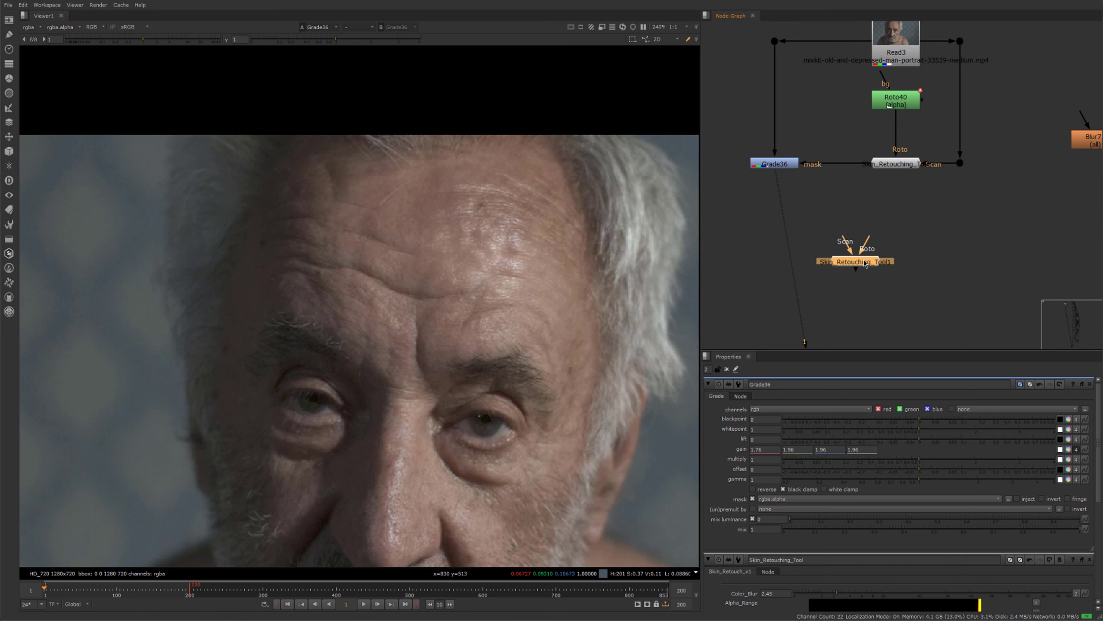
pyautogui.moveTo(865, 260); pyautogui.dragTo(829, 247, button='middle')
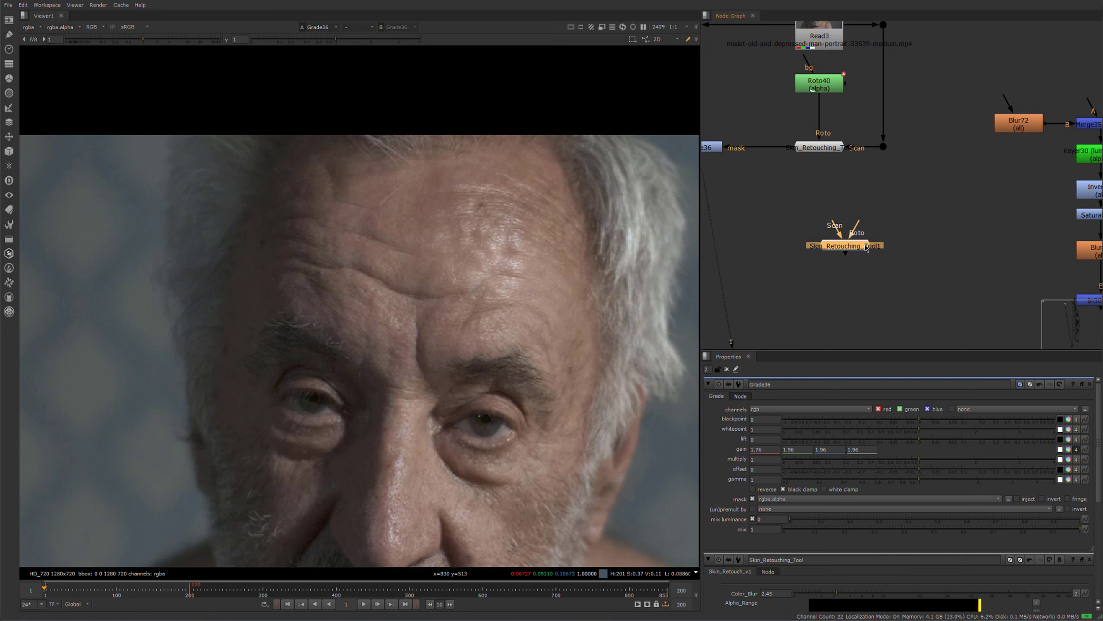
pyautogui.click(830, 246)
pyautogui.moveTo(807, 230); pyautogui.dragTo(883, 147)
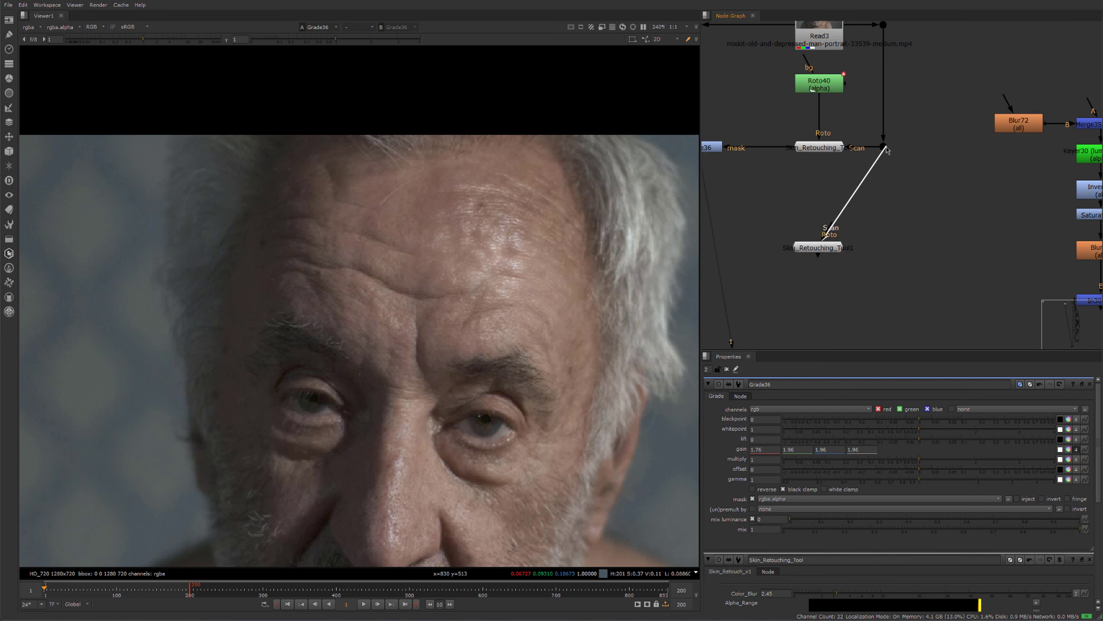
pyautogui.keyDown('ctrl'); pyautogui.moveTo(851, 196); pyautogui.dragTo(883, 248); pyautogui.keyUp('ctrl')
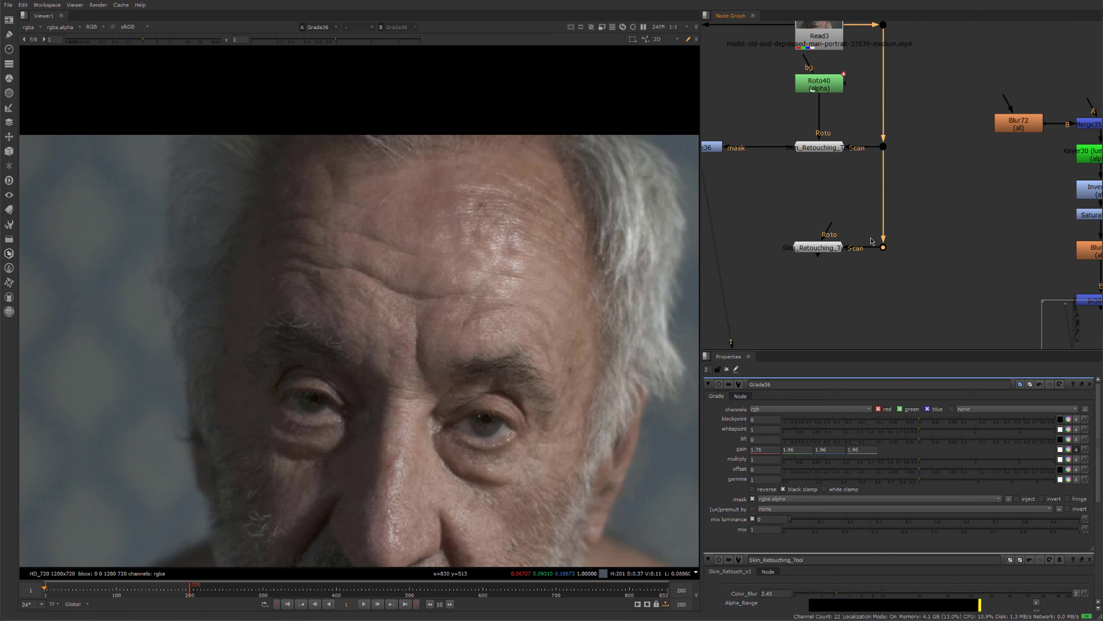
# Add a Roto node for the second tool's Roto input and draw a narrow closed shape around the vertical wrinkle between the eyebrows.
pyautogui.moveTo(815, 212); pyautogui.dragTo(847, 211, button='middle')
pyautogui.click(847, 214)
pyautogui.press('o')
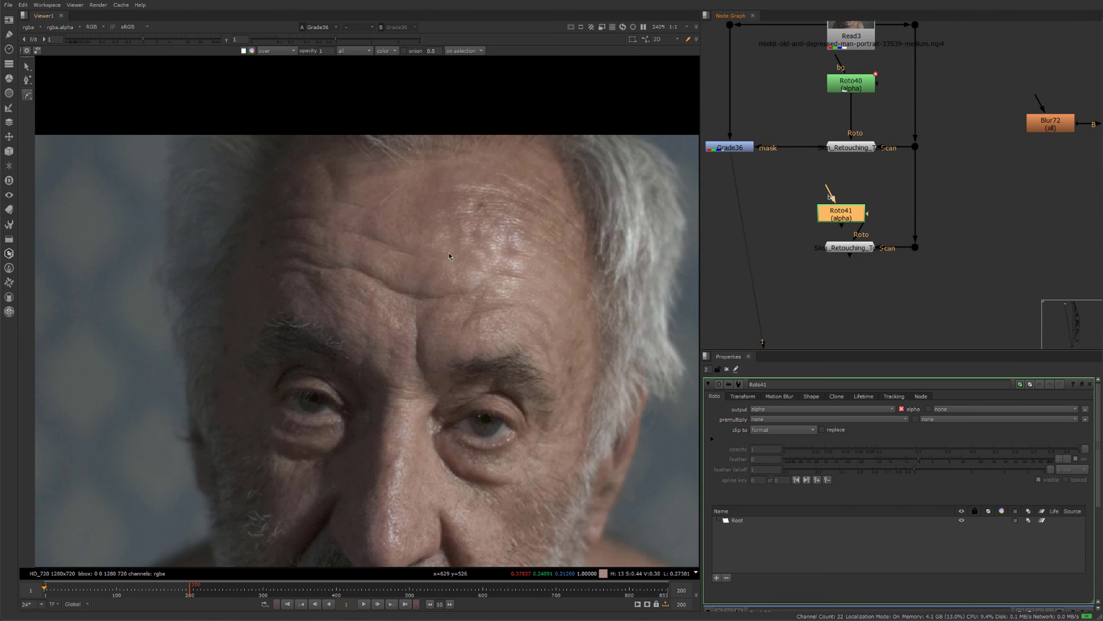
pyautogui.scroll(3, 493, 273)
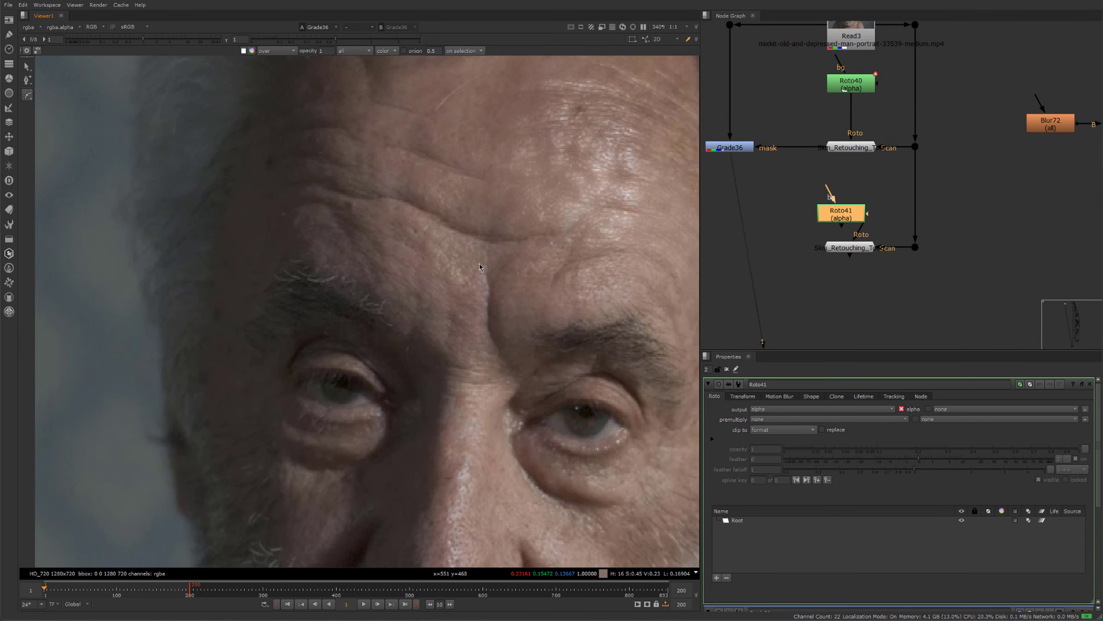
pyautogui.click(479, 260)
pyautogui.click(481, 311)
pyautogui.click(488, 347)
pyautogui.click(498, 351)
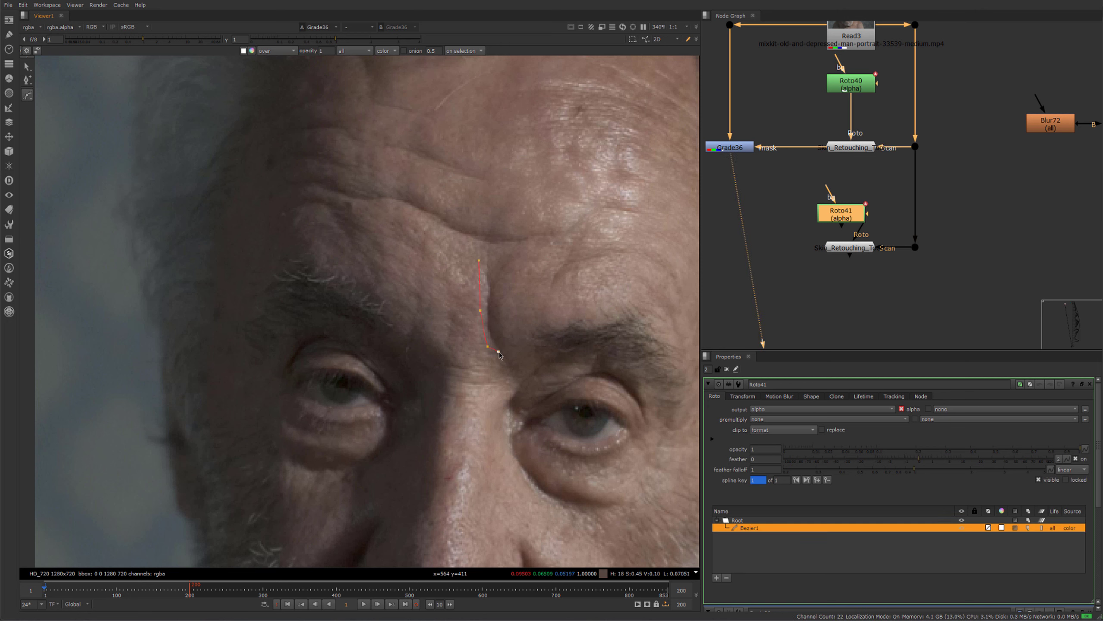
pyautogui.click(503, 340)
pyautogui.click(497, 298)
pyautogui.click(502, 272)
pyautogui.click(479, 260)
# Smooth all the points of the new frown-line shape.
pyautogui.moveTo(447, 249); pyautogui.dragTo(511, 372)
pyautogui.press('z')
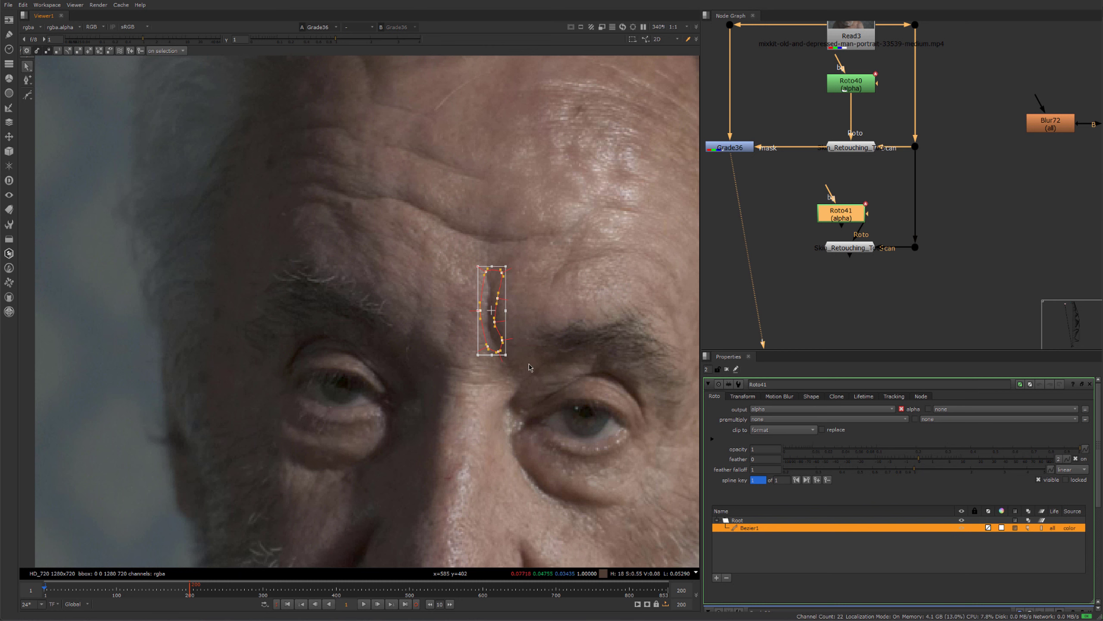
pyautogui.click(552, 331)
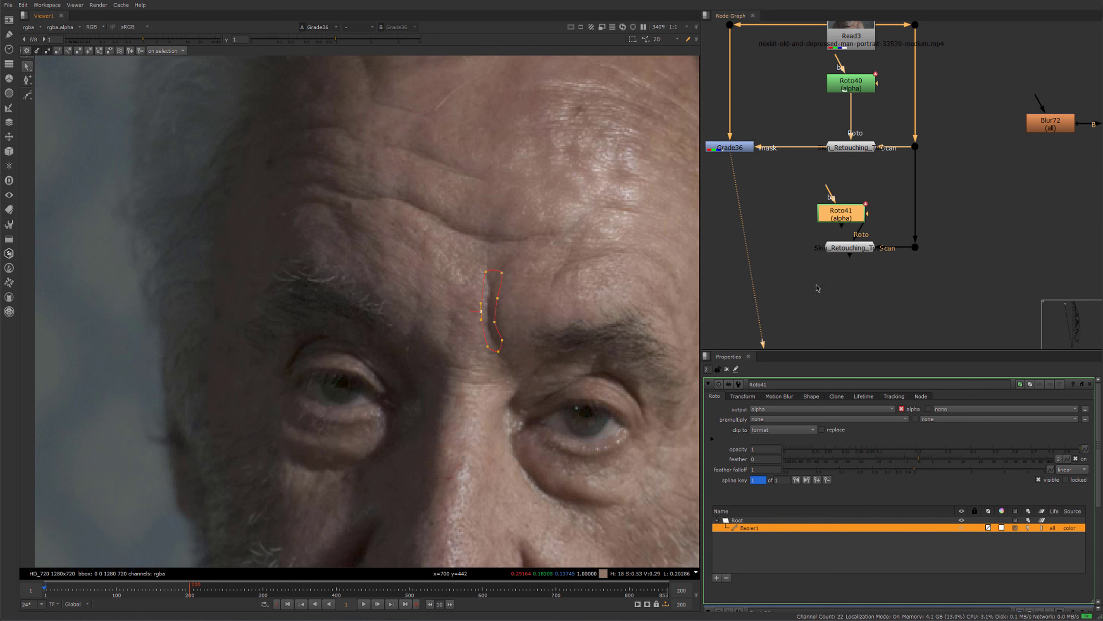
# Line up Roto41 directly above the second Skin Retouching Tool and view that tool's output.
pyautogui.moveTo(863, 227); pyautogui.dragTo(840, 216)
pyautogui.moveTo(840, 215); pyautogui.dragTo(875, 281)
pyautogui.press('1')
pyautogui.click(885, 285)
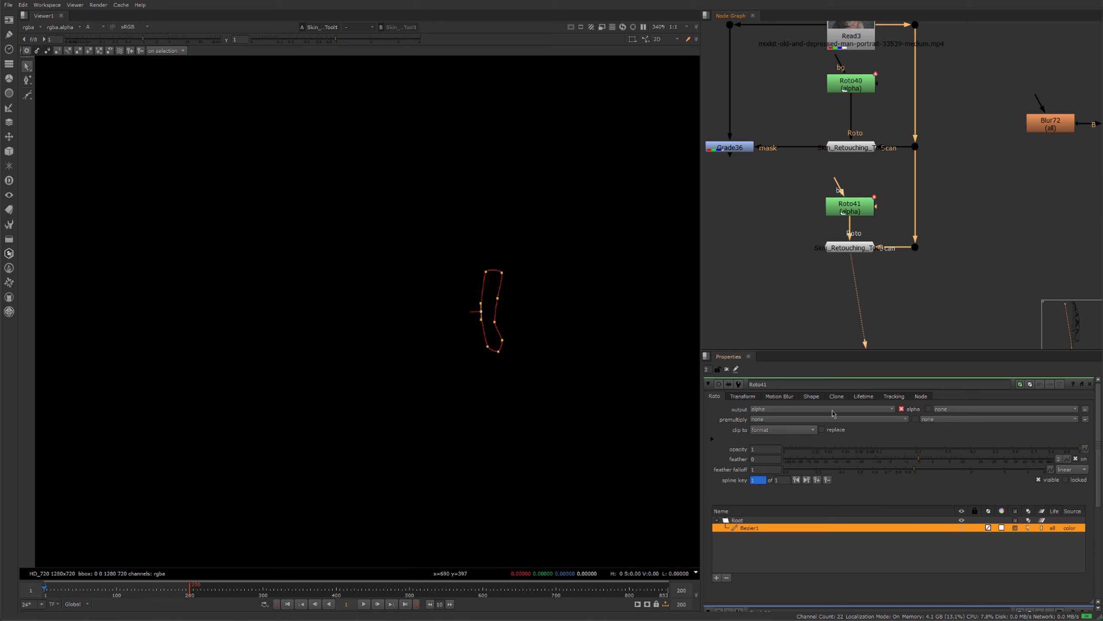
# Set the second retouching tool's Color_Blur to 3.3, Alpha_Range A to about 0.328, Alpha_Blur to 2.45 and Roto_EdgeBlur to 7.1.
pyautogui.doubleClick(851, 248)
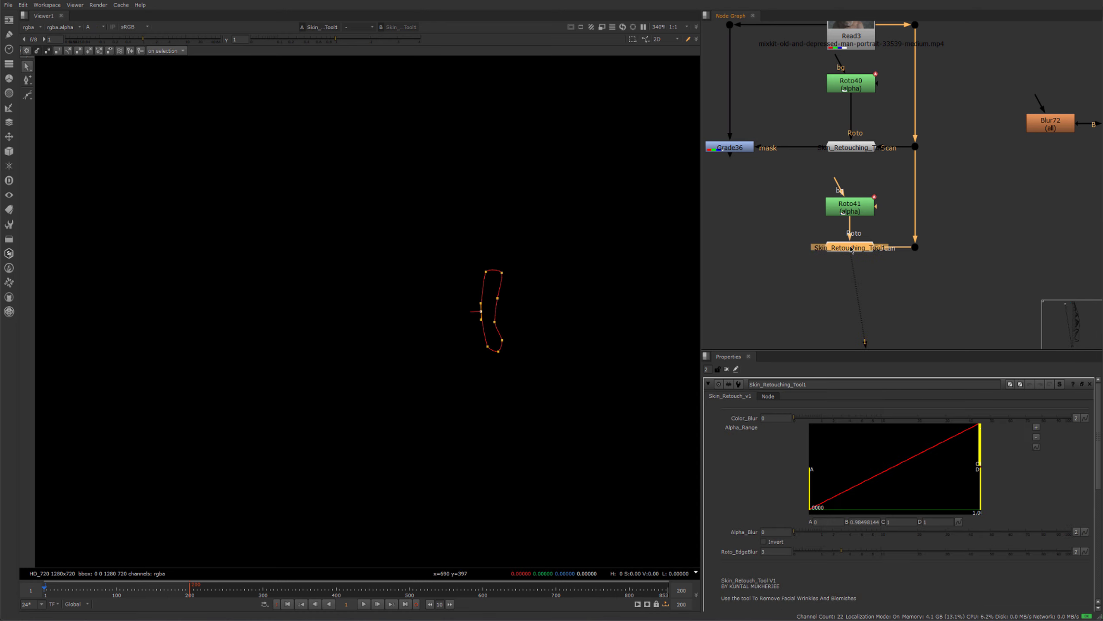
pyautogui.click(704, 368)
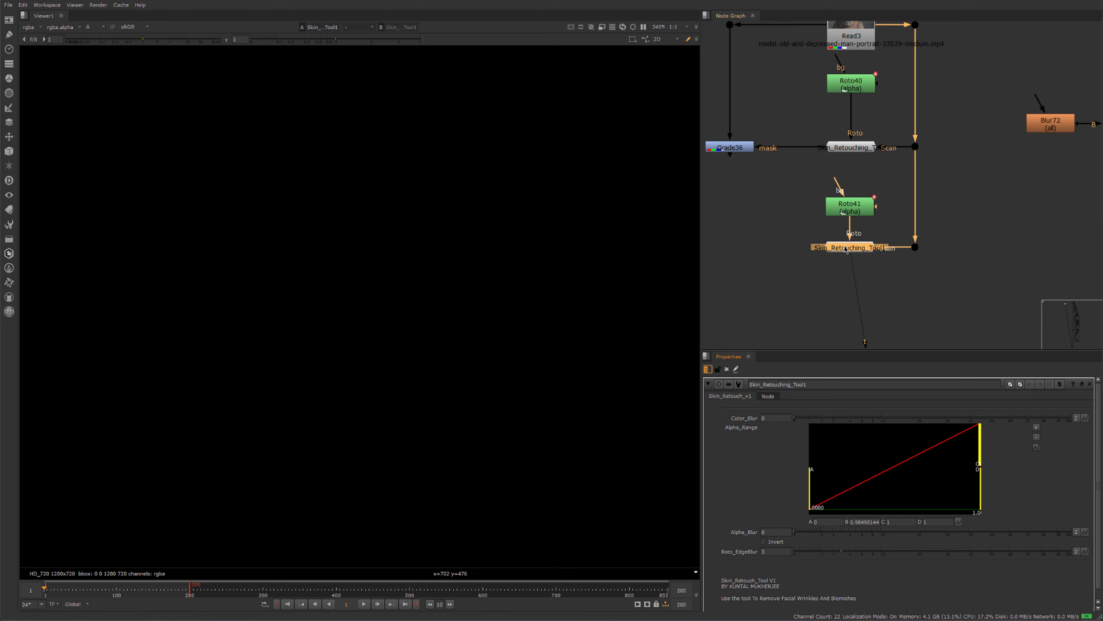
pyautogui.moveTo(803, 420); pyautogui.dragTo(837, 420)
pyautogui.scroll(1, 473, 275)
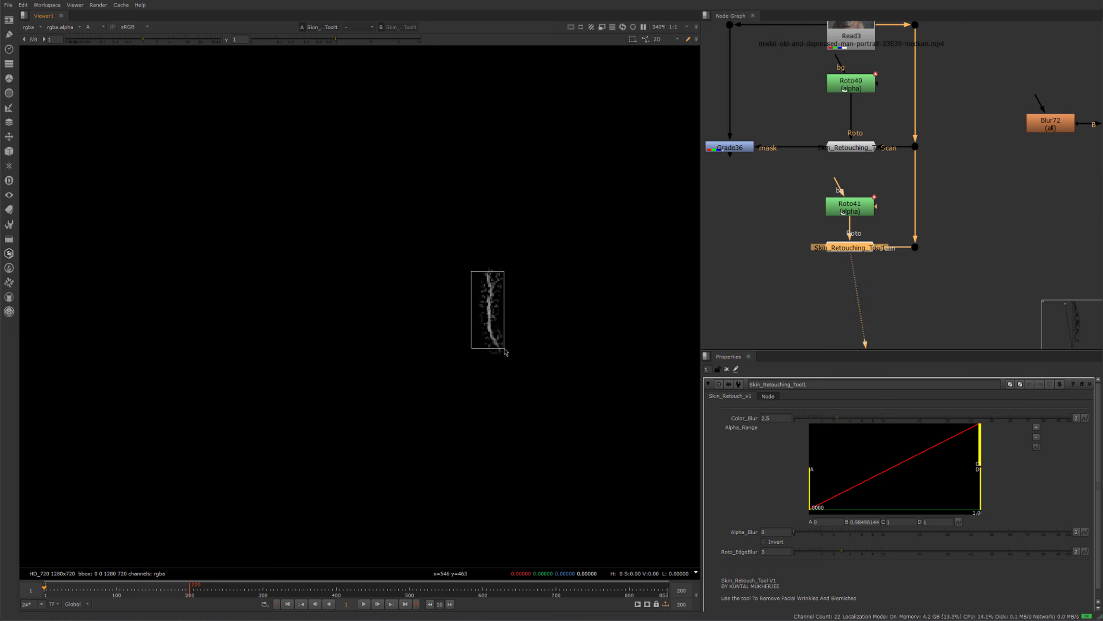
pyautogui.moveTo(838, 419)
pyautogui.mouseDown()
pyautogui.moveTo(873, 419)
pyautogui.moveTo(846, 417)
pyautogui.mouseUp()
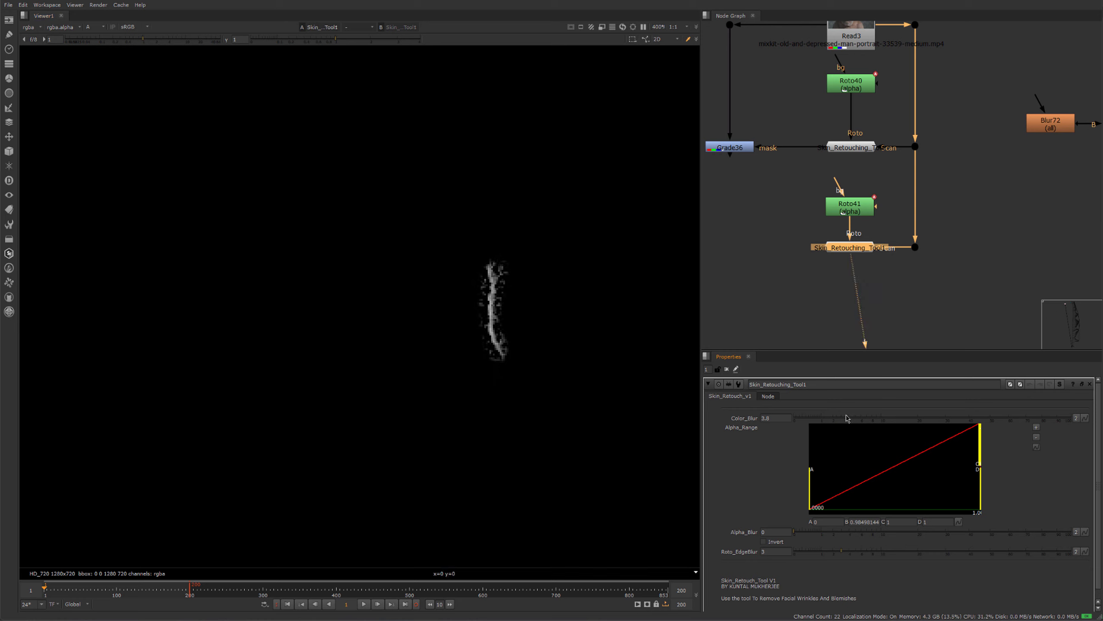
pyautogui.moveTo(815, 477); pyautogui.dragTo(907, 485)
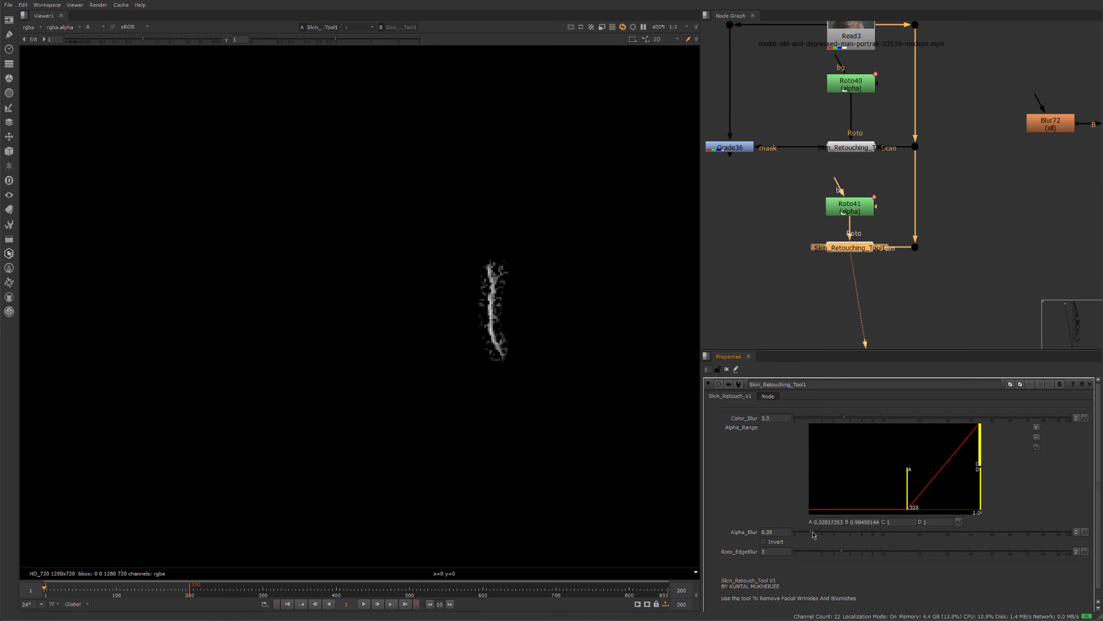
pyautogui.moveTo(828, 535); pyautogui.dragTo(868, 557)
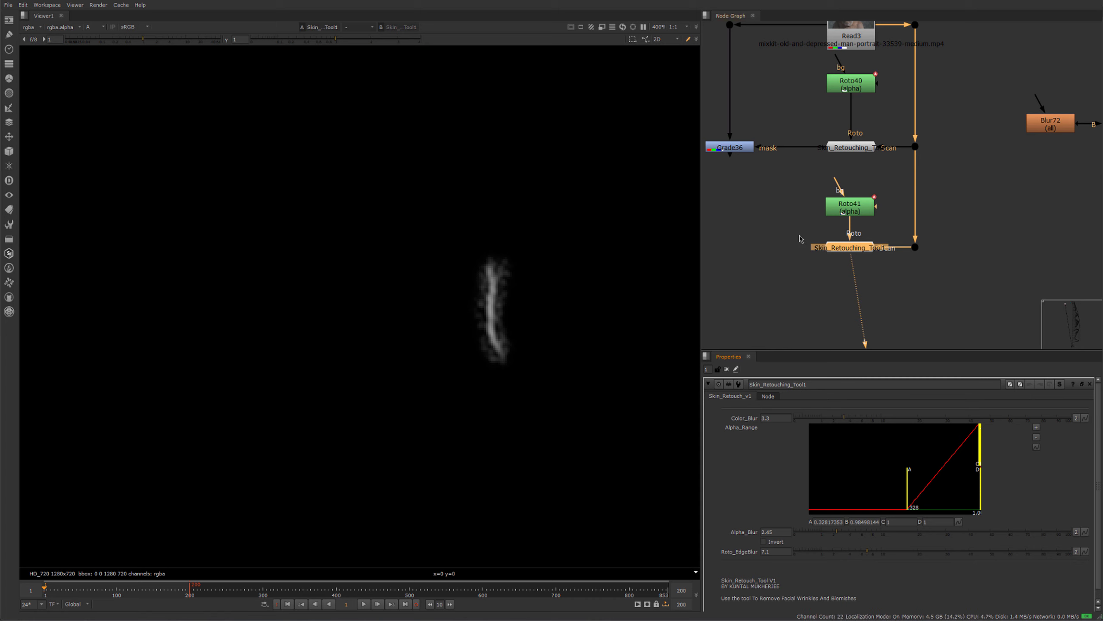
pyautogui.moveTo(732, 233); pyautogui.dragTo(777, 235, button='middle')
pyautogui.press('g')
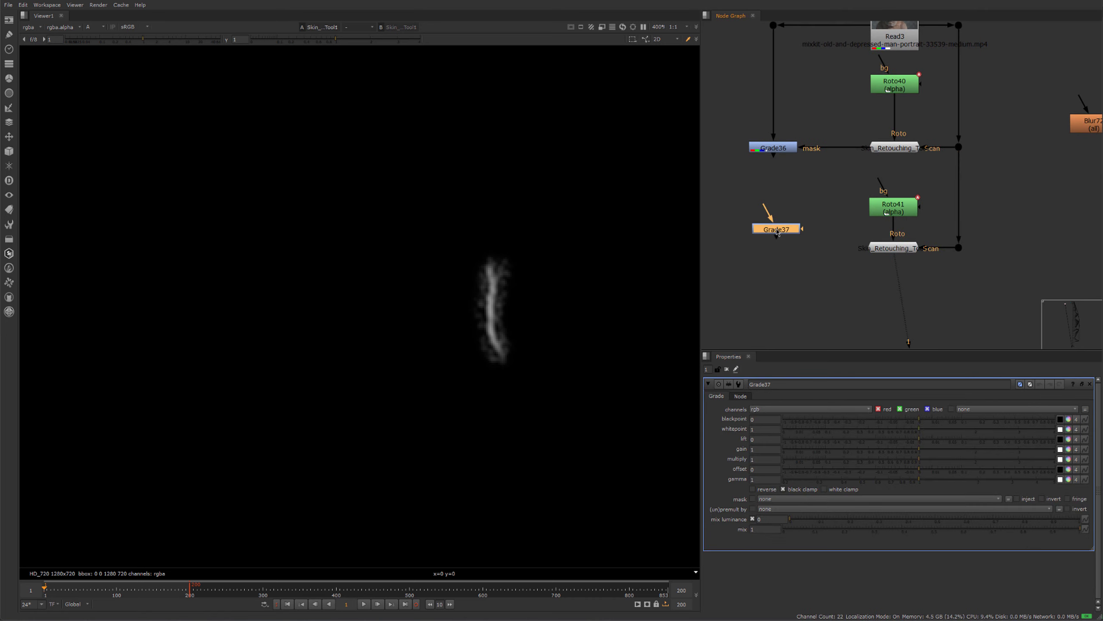
pyautogui.press('Delete')
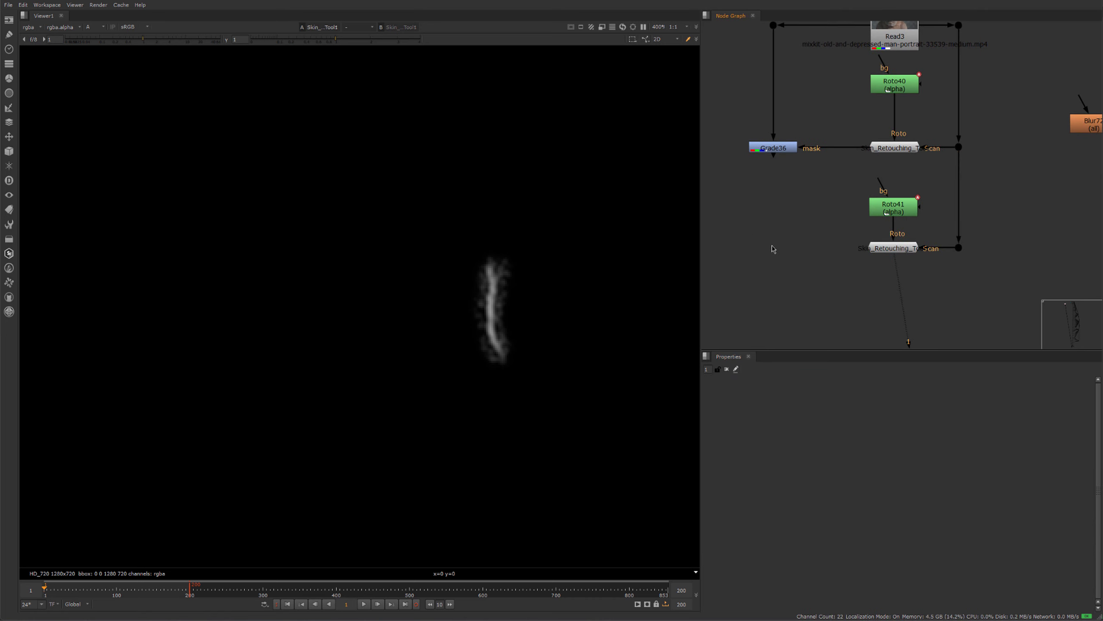
# Add a ColorCorrect node below Grade36, with the second Skin Retouching Tool as its mask.
pyautogui.press('c')
pyautogui.moveTo(785, 260); pyautogui.dragTo(891, 249)
pyautogui.moveTo(783, 252); pyautogui.dragTo(783, 248)
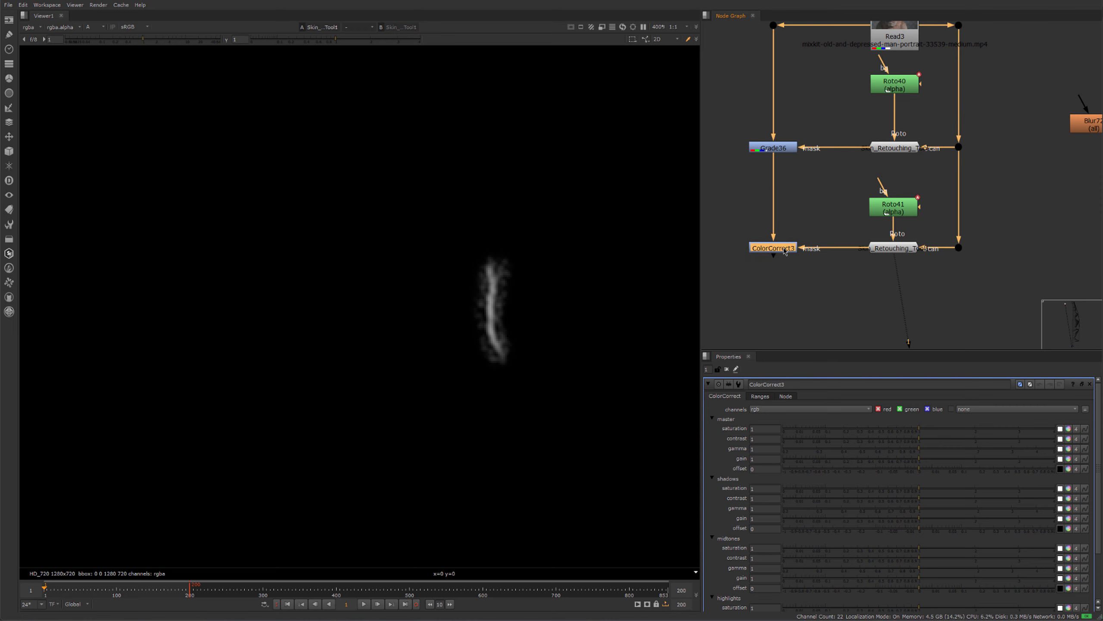
# View the ColorCorrect output in full colour with the whole frame fitted in the viewer.
pyautogui.press('1')
pyautogui.click(749, 274)
pyautogui.press('f')
pyautogui.press('a')
pyautogui.scroll(1, 895, 226)
# Examine the first keyer-based retouching branches that run from the Scan node in the main node tree.
pyautogui.scroll(-6, 894, 225)
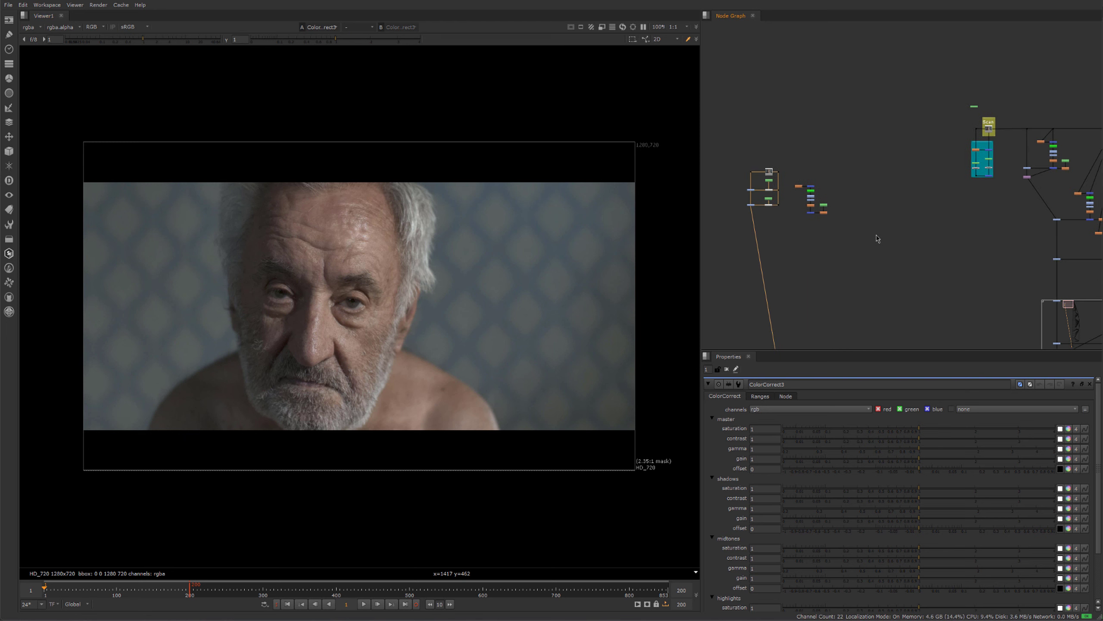
pyautogui.moveTo(971, 228); pyautogui.dragTo(883, 213, button='middle')
pyautogui.scroll(6, 934, 131)
pyautogui.moveTo(935, 130); pyautogui.dragTo(857, 125, button='middle')
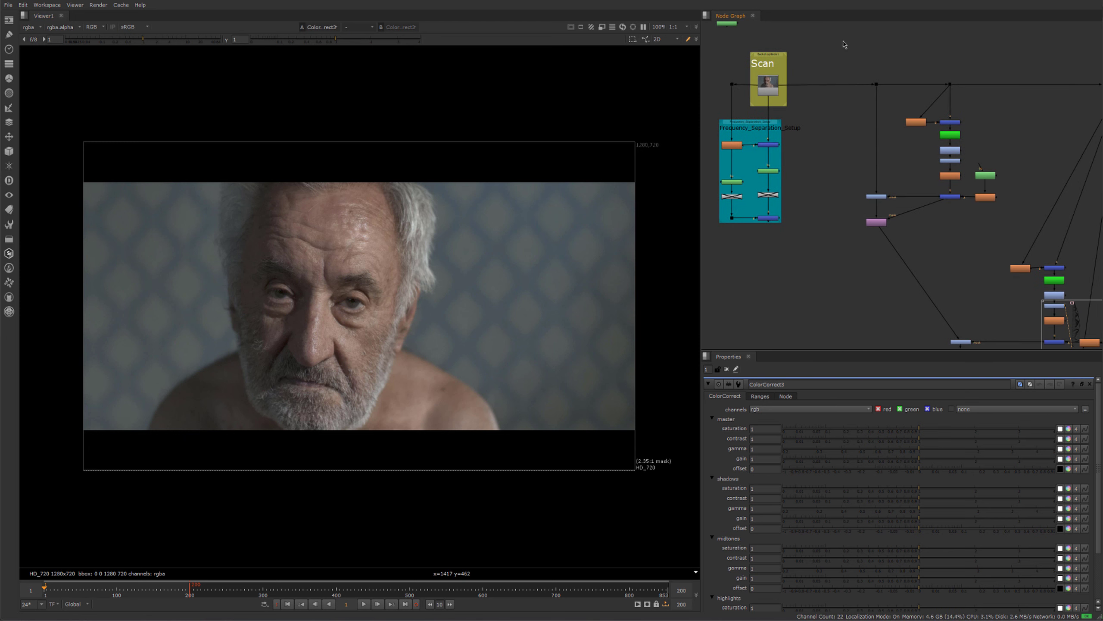
pyautogui.moveTo(840, 38); pyautogui.dragTo(1003, 261)
pyautogui.scroll(-3, 974, 285)
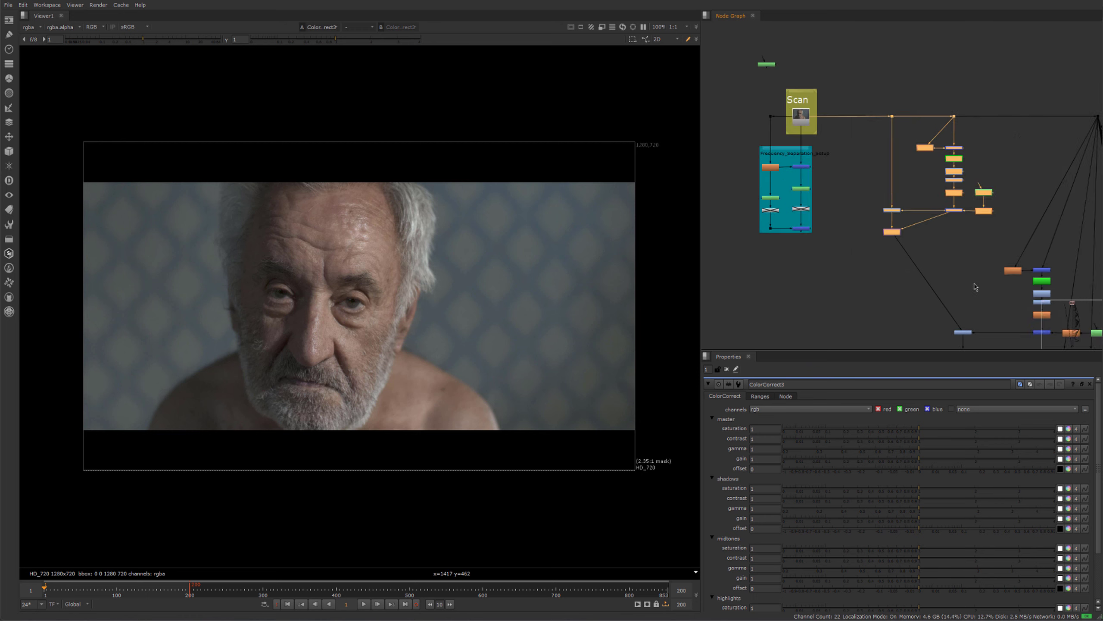
pyautogui.moveTo(947, 285); pyautogui.dragTo(887, 171, button='middle')
pyautogui.moveTo(863, 153); pyautogui.dragTo(994, 227)
pyautogui.moveTo(852, 220); pyautogui.dragTo(994, 300)
pyautogui.scroll(-3, 868, 277)
pyautogui.moveTo(881, 280); pyautogui.dragTo(915, 263, button='middle')
pyautogui.scroll(2, 922, 254)
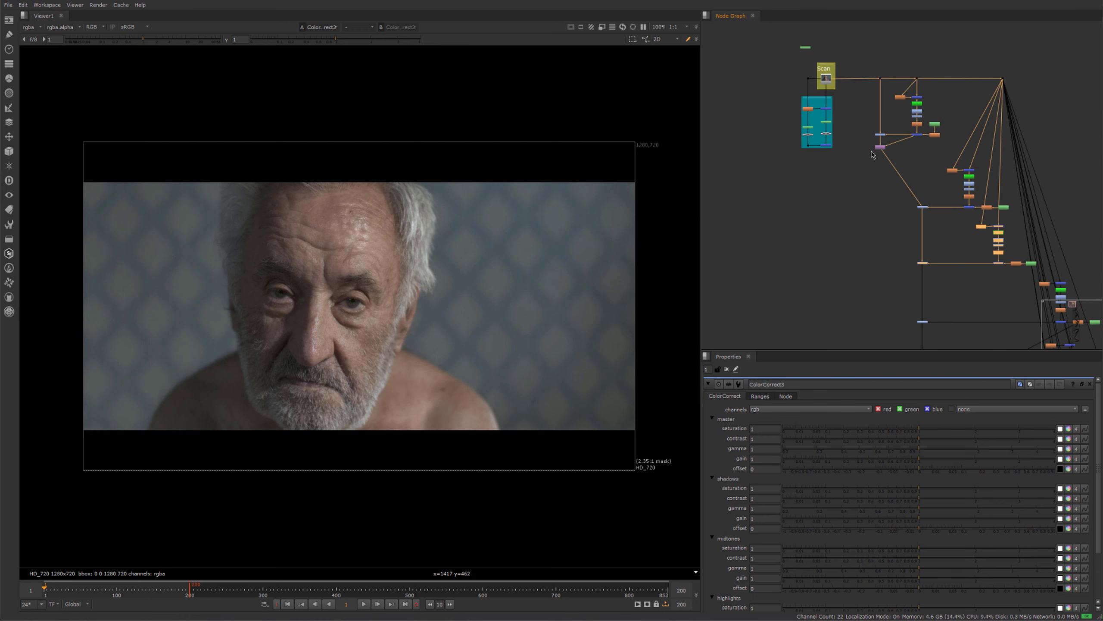
# Highlight the first three keyer-based branches together to examine how many nodes the manual setup needs.
pyautogui.moveTo(862, 46); pyautogui.dragTo(958, 138)
pyautogui.click(950, 156)
pyautogui.scroll(3, 943, 134)
pyautogui.moveTo(864, 120); pyautogui.dragTo(897, 166)
pyautogui.scroll(-3, 875, 253)
pyautogui.moveTo(875, 253); pyautogui.dragTo(878, 213, button='middle')
pyautogui.moveTo(882, 213); pyautogui.dragTo(889, 225)
pyautogui.moveTo(856, 58); pyautogui.dragTo(1041, 290)
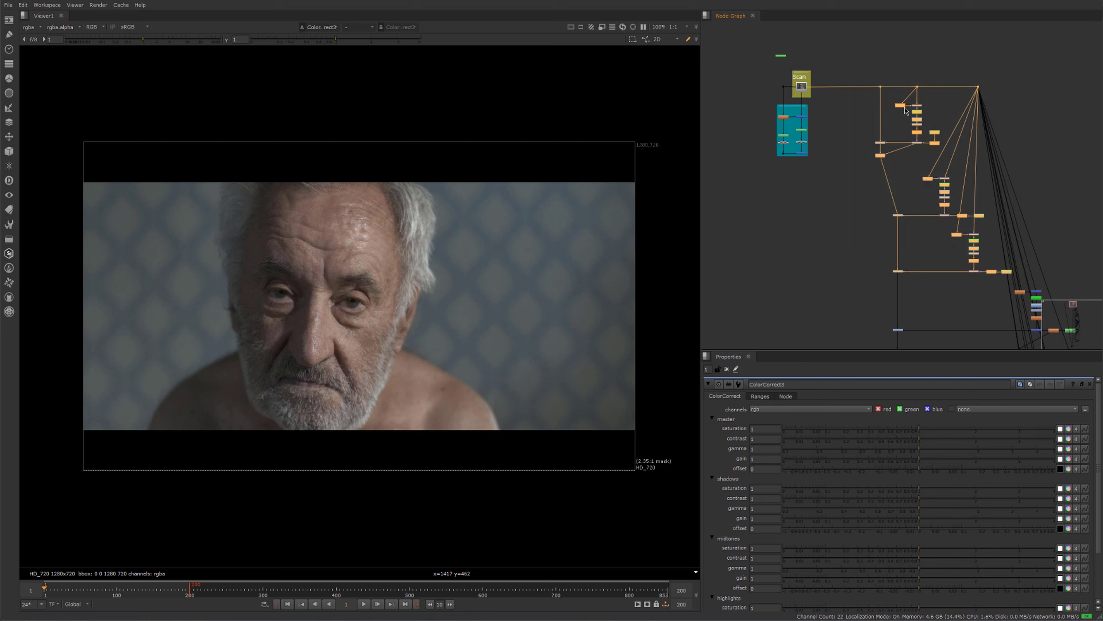
# Compare the two compact gizmo-based branches with the manual keyer setup and inspect the second retouching tool's settings.
pyautogui.scroll(-5, 964, 206)
pyautogui.moveTo(954, 242); pyautogui.dragTo(978, 150, button='middle')
pyautogui.scroll(5, 865, 136)
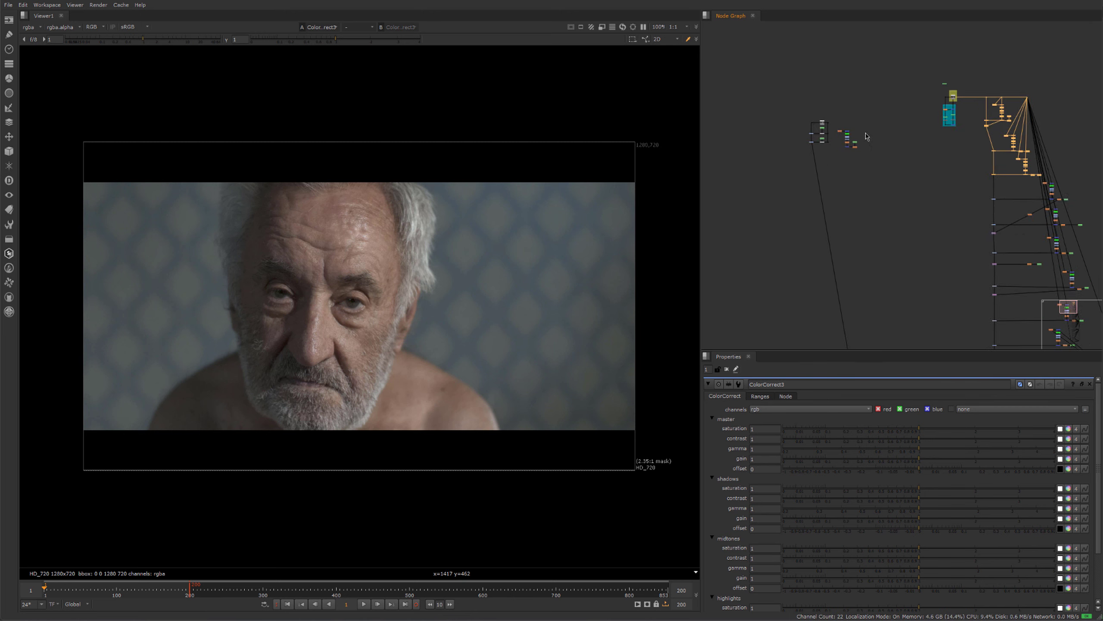
pyautogui.scroll(6, 817, 147)
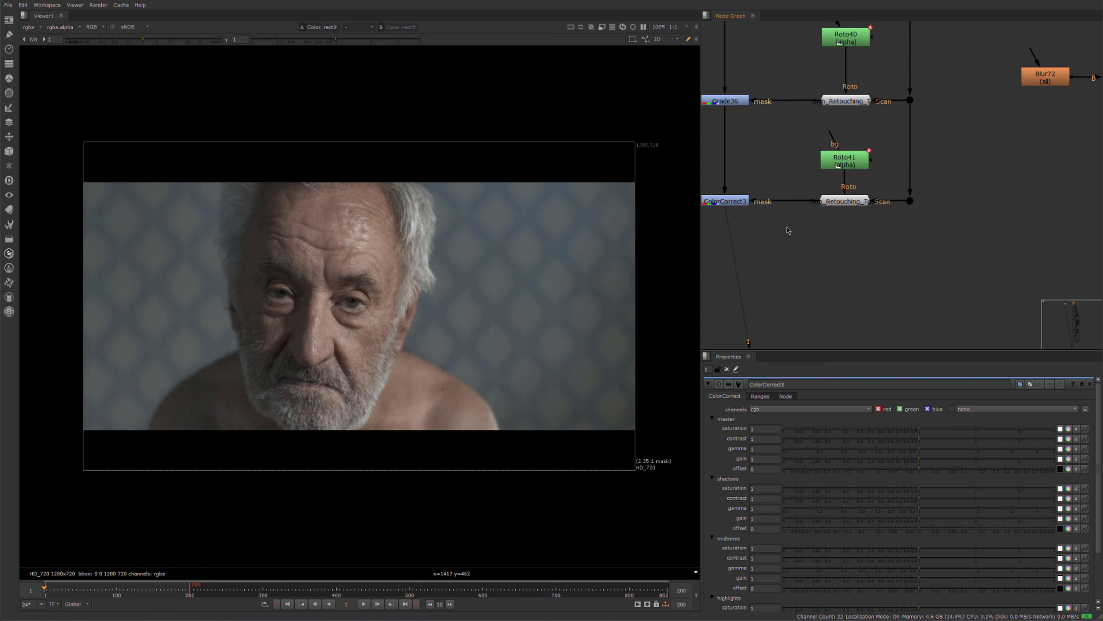
pyautogui.moveTo(788, 228); pyautogui.dragTo(910, 190)
pyautogui.scroll(-4, 910, 191)
pyautogui.moveTo(715, 249)
pyautogui.mouseDown()
pyautogui.moveTo(818, 229)
pyautogui.moveTo(967, 176)
pyautogui.mouseUp()
pyautogui.moveTo(851, 182); pyautogui.dragTo(848, 174)
pyautogui.click(884, 212)
pyautogui.scroll(-2, 884, 212)
pyautogui.moveTo(873, 224); pyautogui.dragTo(782, 241, button='middle')
pyautogui.scroll(3, 841, 228)
pyautogui.scroll(-2, 869, 276)
pyautogui.moveTo(884, 268); pyautogui.dragTo(1005, 253, button='middle')
pyautogui.scroll(3, 887, 214)
pyautogui.doubleClick(887, 214)
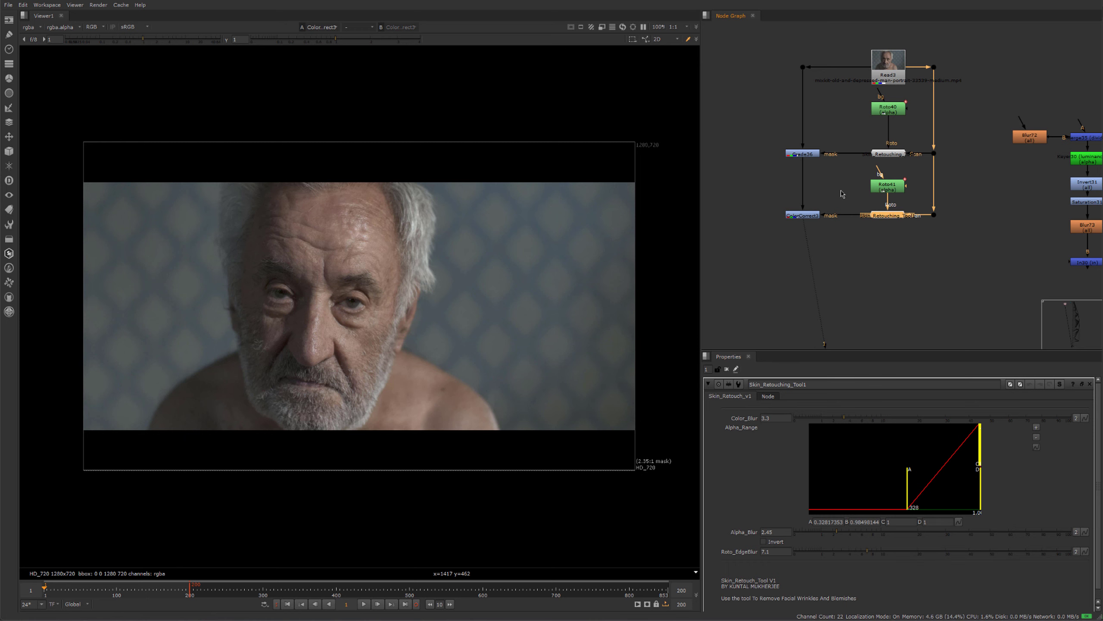
# Open ColorCorrect3's properties and raise its shadows gain to 3.46 and midtones gain to 2.04 for the frown line.
pyautogui.scroll(2, 814, 216)
pyautogui.moveTo(842, 186); pyautogui.dragTo(745, 239)
pyautogui.press('Return')
pyautogui.scroll(3, 453, 283)
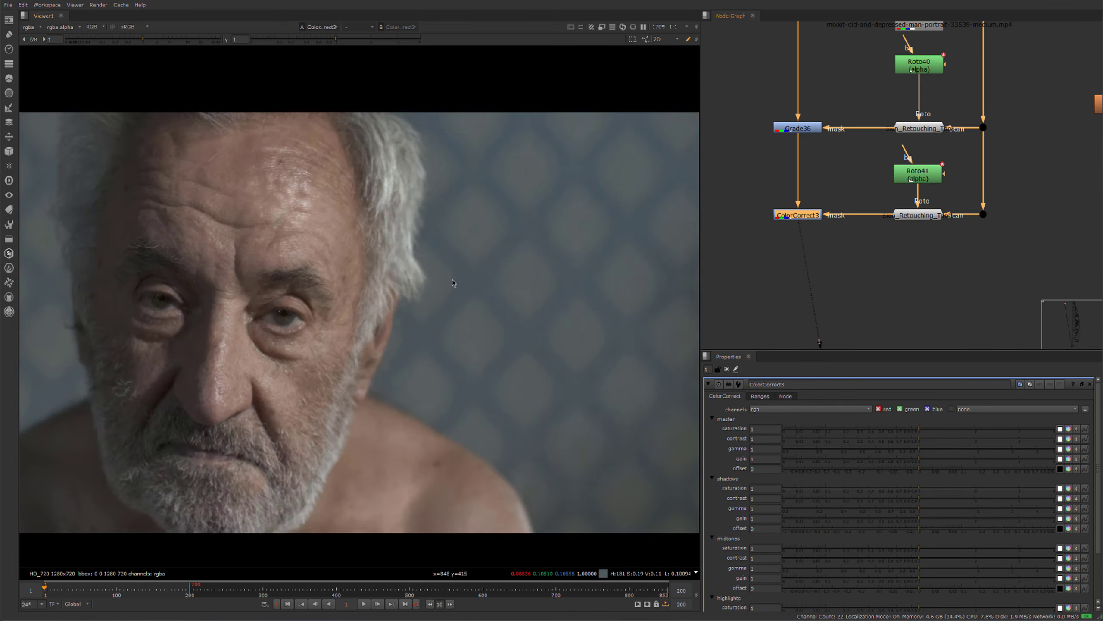
pyautogui.scroll(4, 452, 283)
pyautogui.scroll(-2, 802, 224)
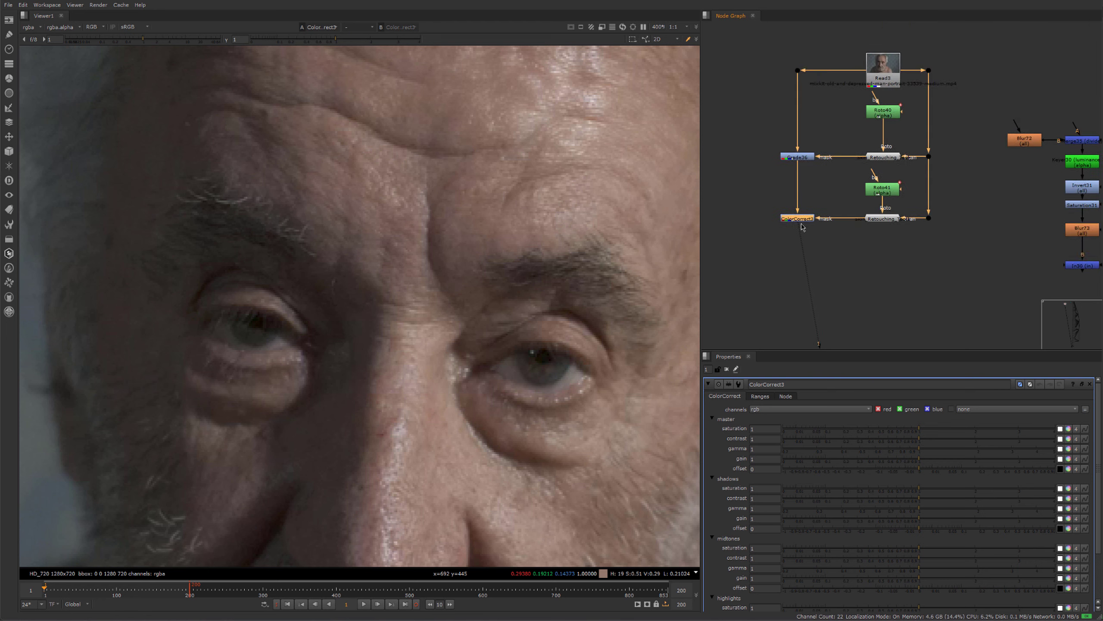
pyautogui.scroll(4, 802, 225)
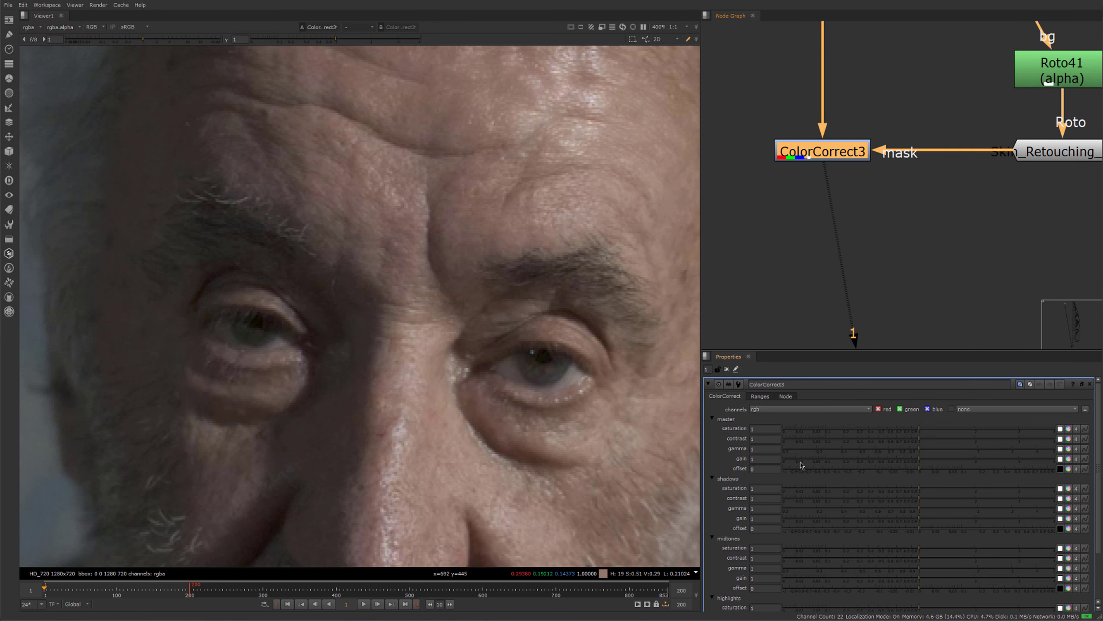
pyautogui.scroll(-1, 737, 496)
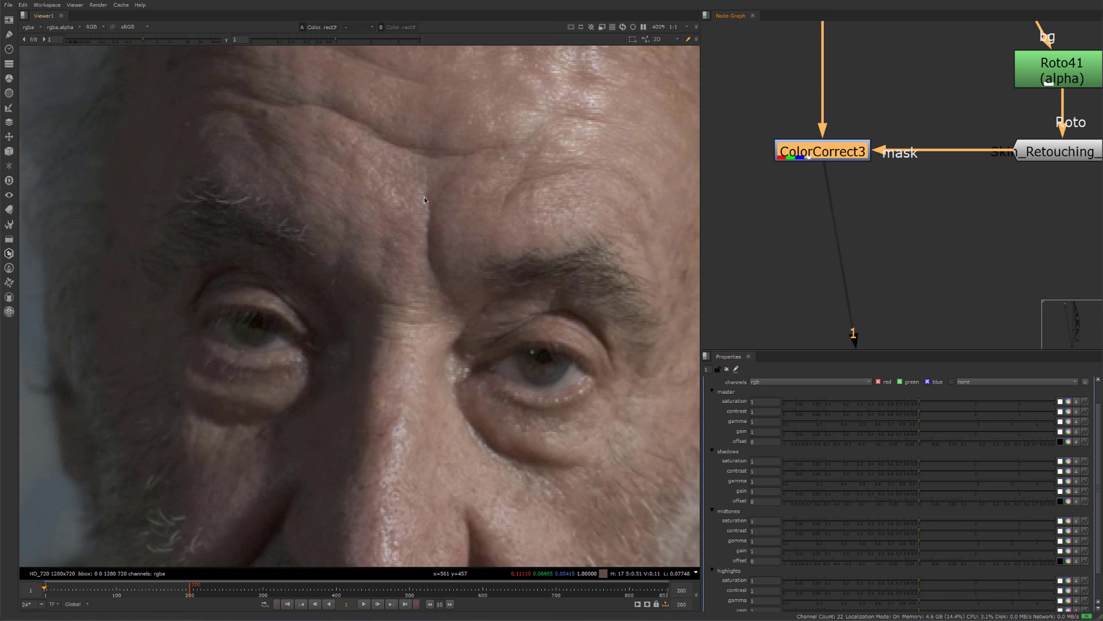
pyautogui.keyDown('ctrl'); pyautogui.keyDown('shift'); pyautogui.moveTo(419, 200); pyautogui.dragTo(441, 266); pyautogui.keyUp('shift'); pyautogui.keyUp('ctrl')
pyautogui.moveTo(921, 494); pyautogui.dragTo(1039, 500)
pyautogui.scroll(5, 373, 250)
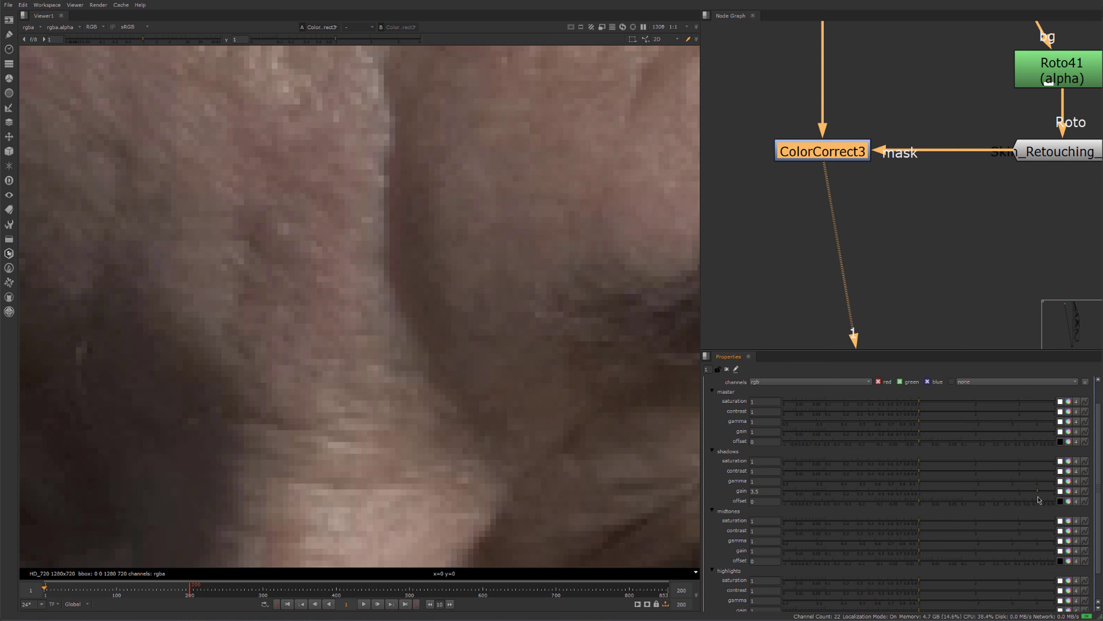
pyautogui.scroll(-2, 736, 484)
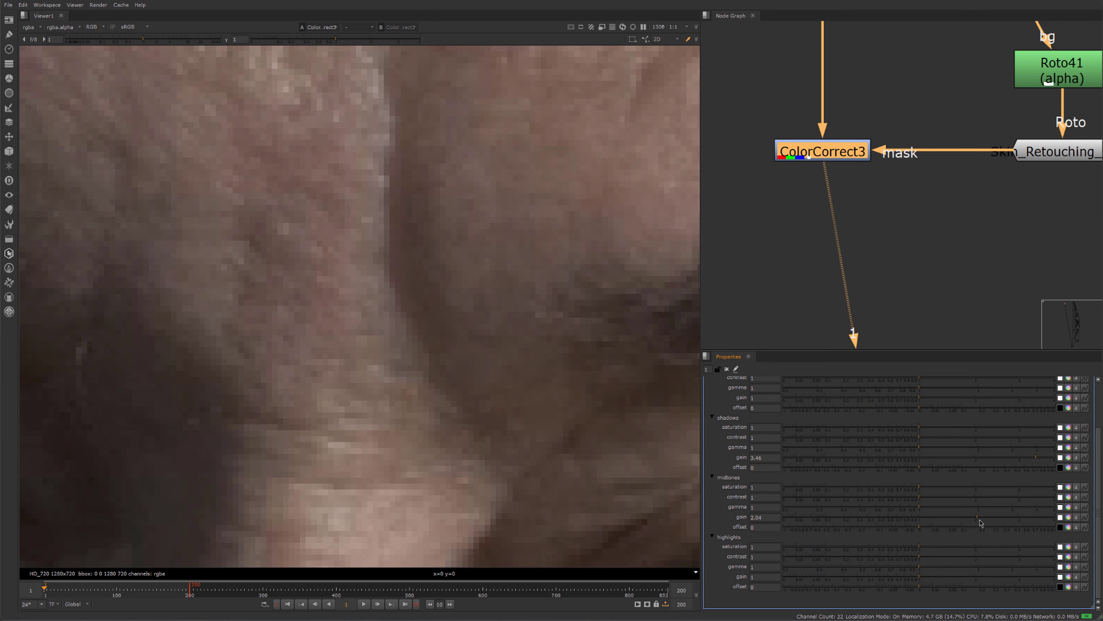
# Raise ColorCorrect3's midtones gain to 2.7 and set point A of Skin_Retouching_Tool1's Alpha_Range to about 0.70.
pyautogui.moveTo(930, 522); pyautogui.dragTo(1007, 529)
pyautogui.scroll(-3, 508, 344)
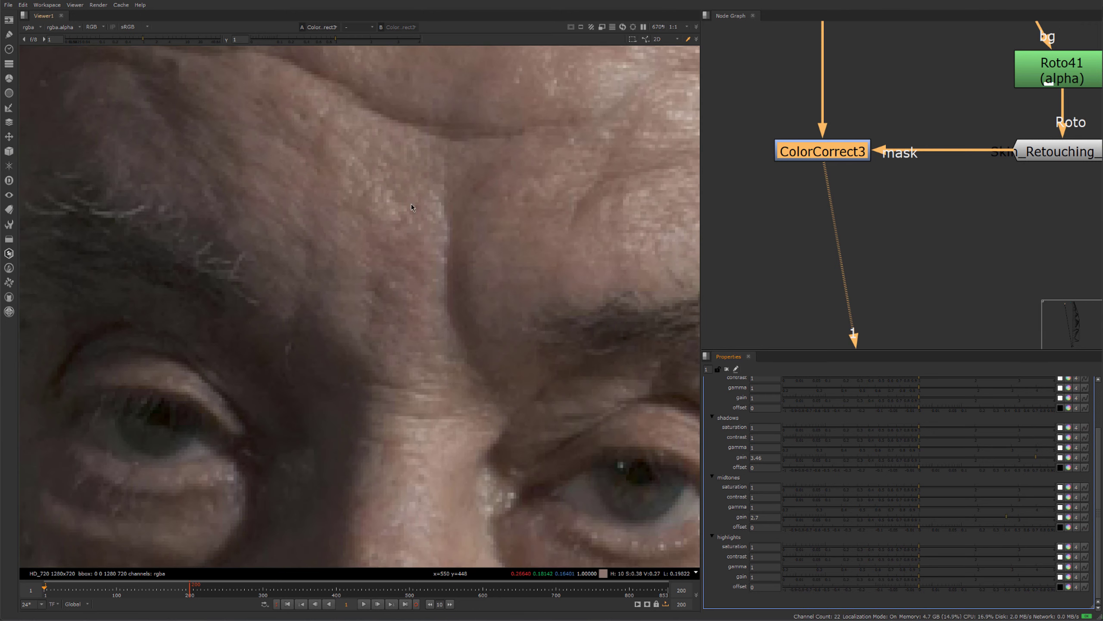
pyautogui.moveTo(926, 187); pyautogui.dragTo(841, 185, button='middle')
pyautogui.scroll(-1, 842, 188)
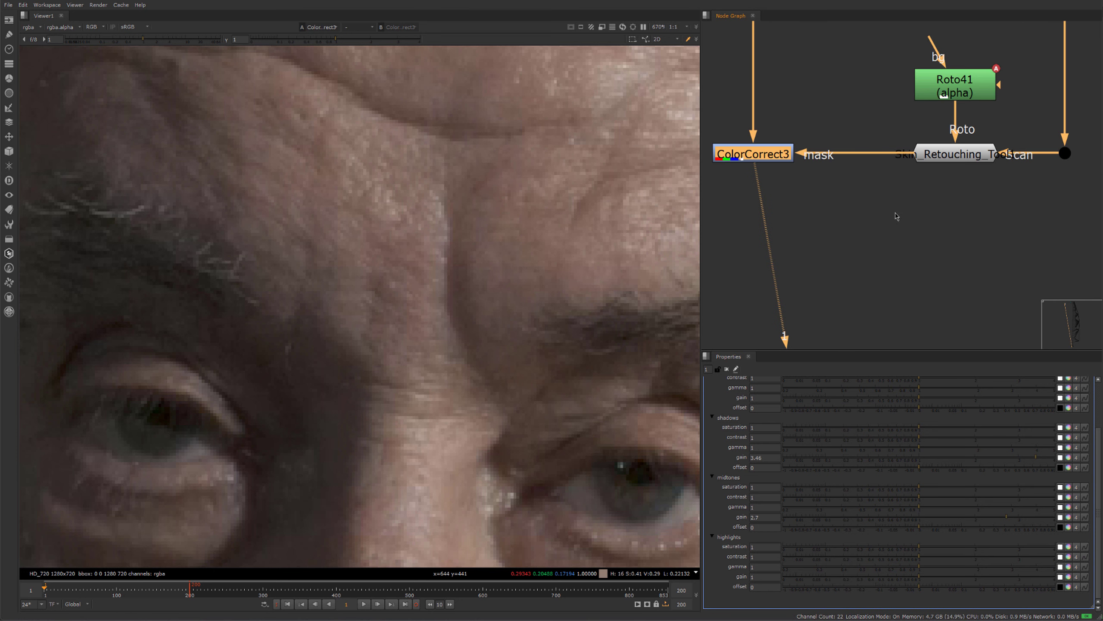
pyautogui.doubleClick(934, 158)
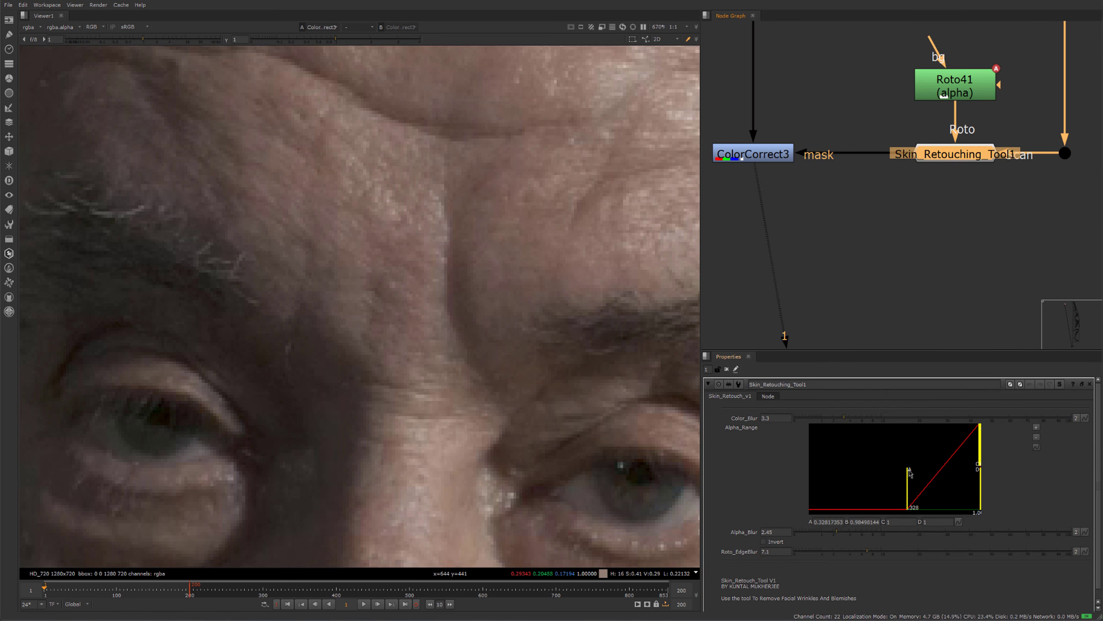
pyautogui.moveTo(908, 472); pyautogui.dragTo(954, 480)
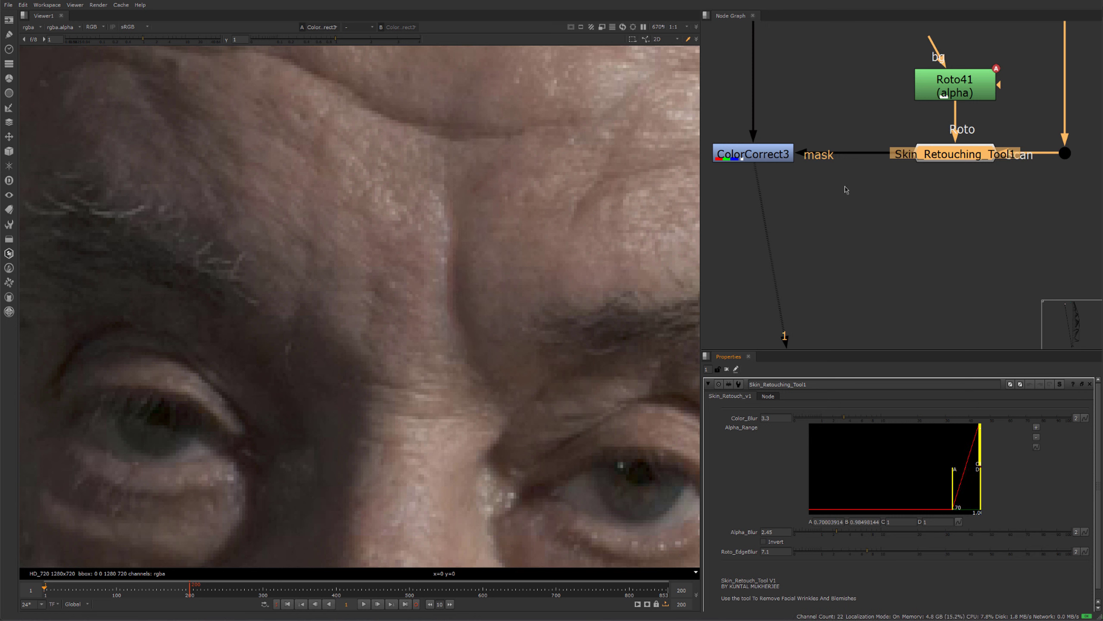
# Check Roto41's shape and set Skin_Retouching_Tool1's Roto_EdgeBlur to 6.9, Color_Blur to 4.5, Alpha_Blur to 3.4 and Alpha_Range A to about 0.58.
pyautogui.scroll(-1, 850, 169)
pyautogui.doubleClick(915, 103)
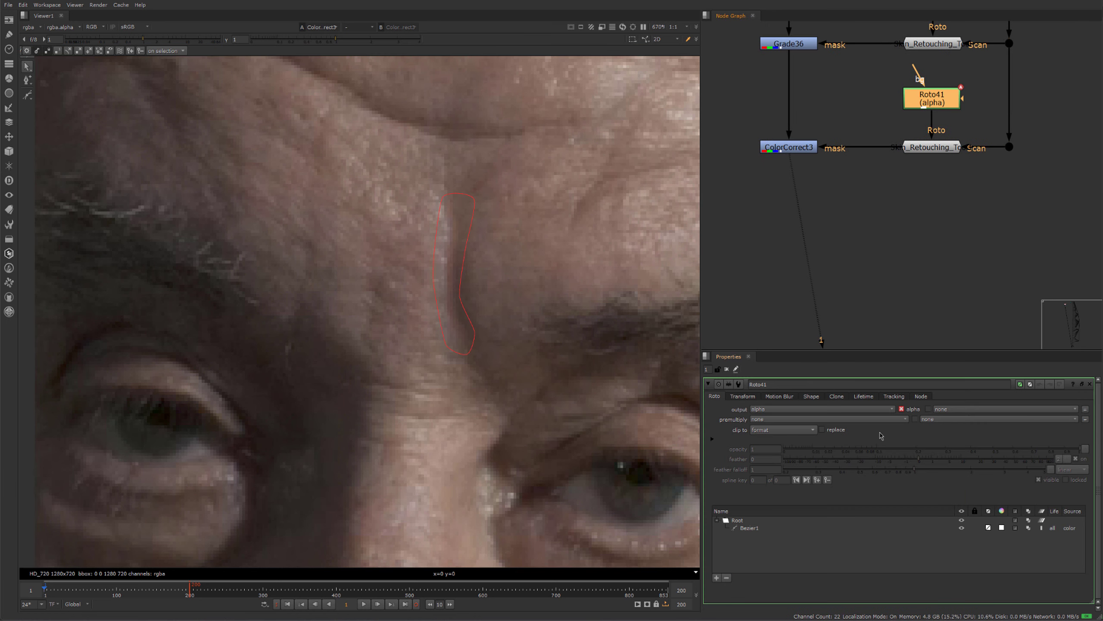
pyautogui.doubleClick(932, 147)
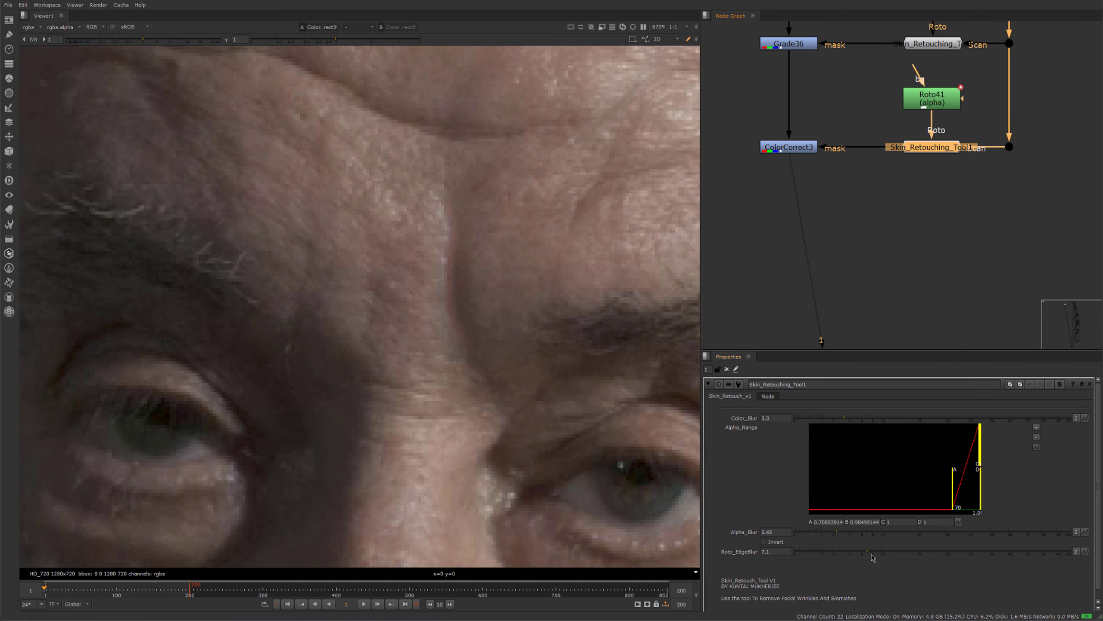
pyautogui.moveTo(868, 552); pyautogui.dragTo(845, 543)
pyautogui.moveTo(848, 422); pyautogui.dragTo(852, 422)
pyautogui.moveTo(958, 482); pyautogui.dragTo(942, 483)
# Try tinting ColorCorrect3's shadows gain toward red with its color wheel, and undo the tint.
pyautogui.doubleClick(803, 149)
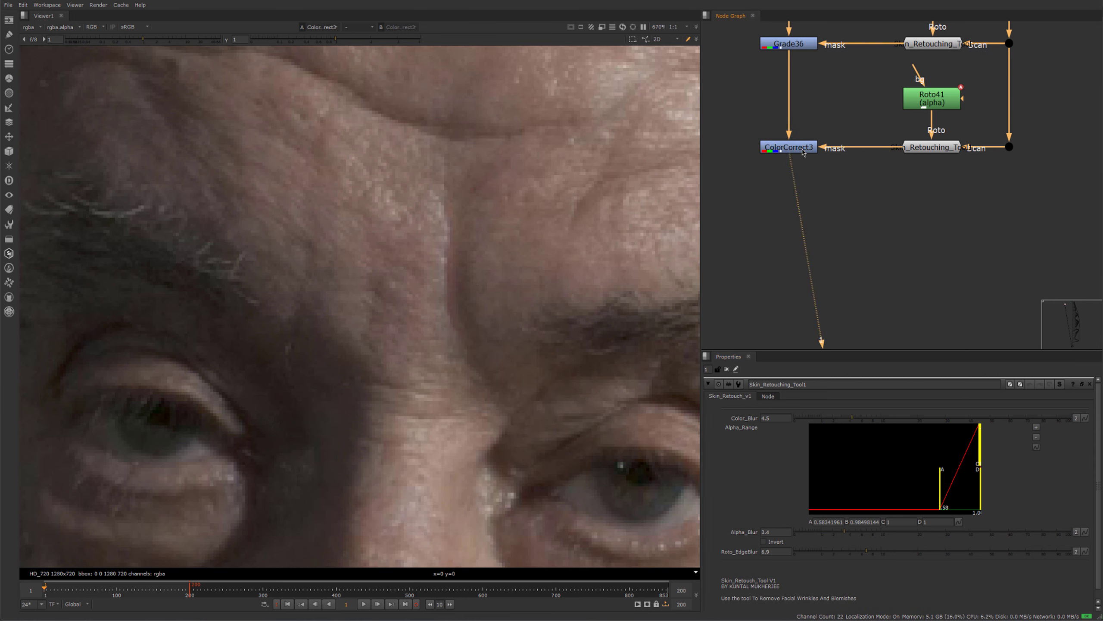
pyautogui.scroll(-3, 516, 300)
pyautogui.moveTo(516, 305); pyautogui.dragTo(551, 254, button='middle')
pyautogui.scroll(-3, 767, 547)
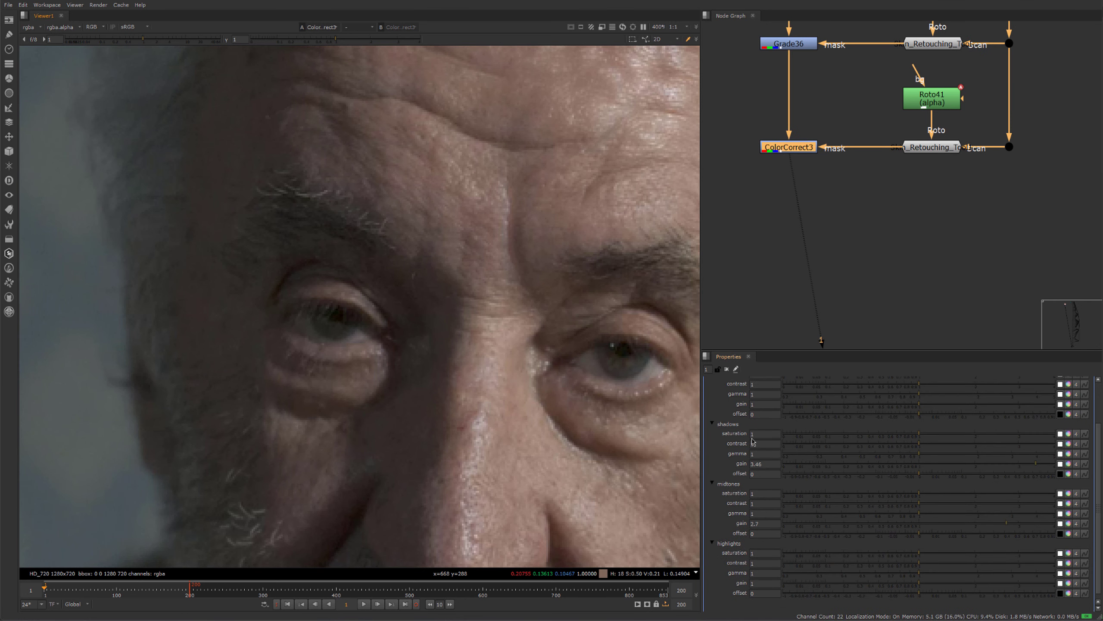
pyautogui.click(1069, 464)
pyautogui.moveTo(746, 490); pyautogui.dragTo(712, 489)
pyautogui.moveTo(687, 432); pyautogui.dragTo(839, 469)
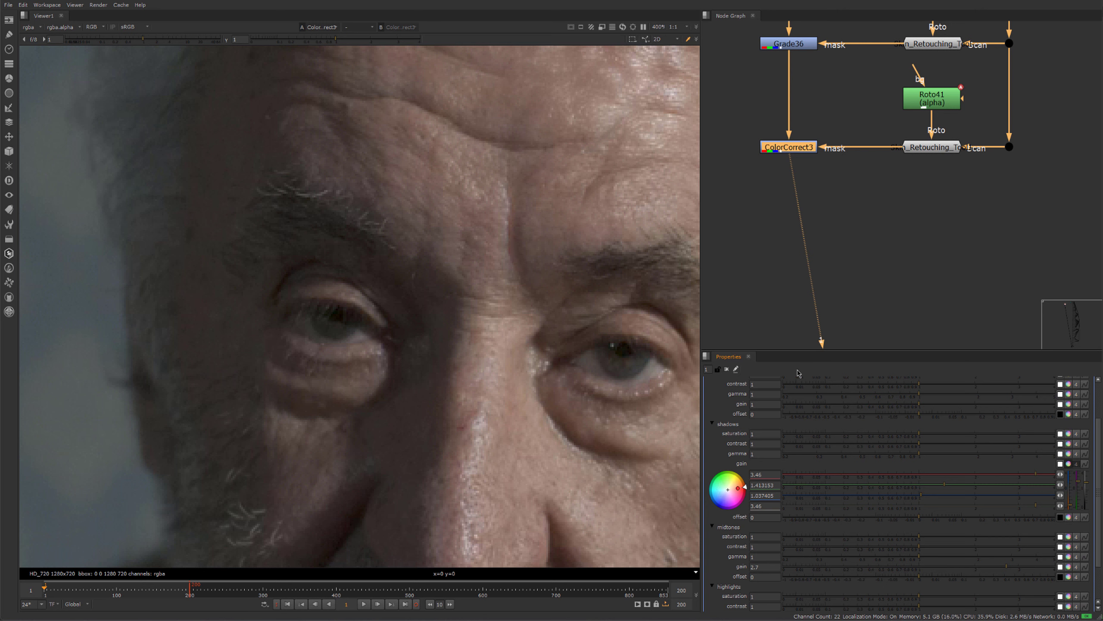
pyautogui.hotkey('ctrl', 'z')
# Insert a TransformMasked node after ColorCorrect3 and connect its mask input to Skin_Retouching_Tool1.
pyautogui.click(844, 235)
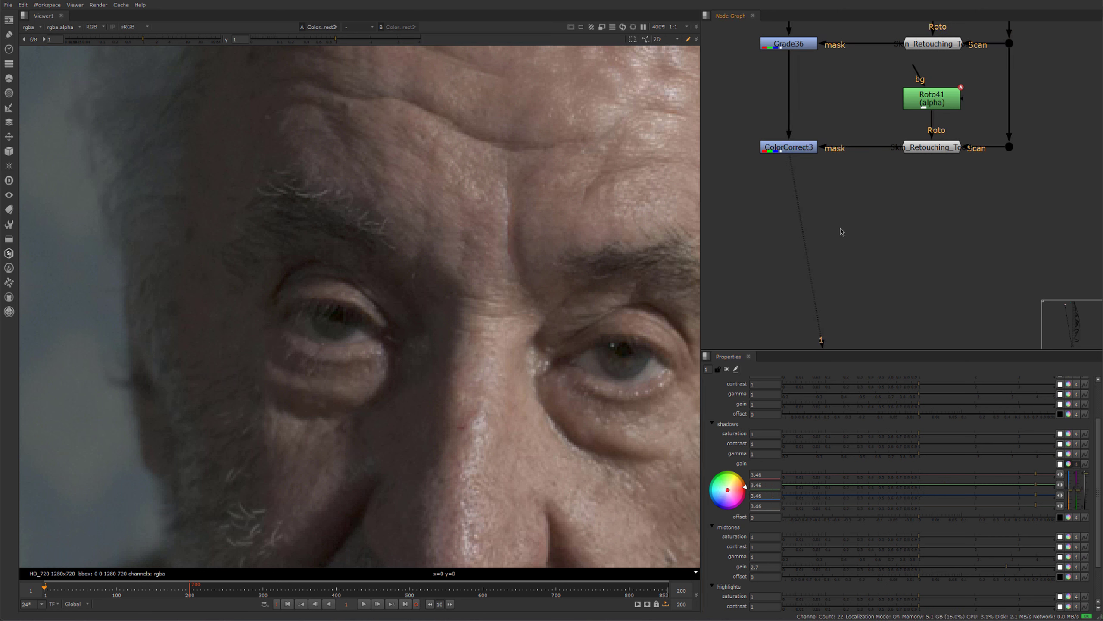
pyautogui.moveTo(843, 235); pyautogui.dragTo(845, 260, button='middle')
pyautogui.press('Tab')
pyautogui.write('tra')
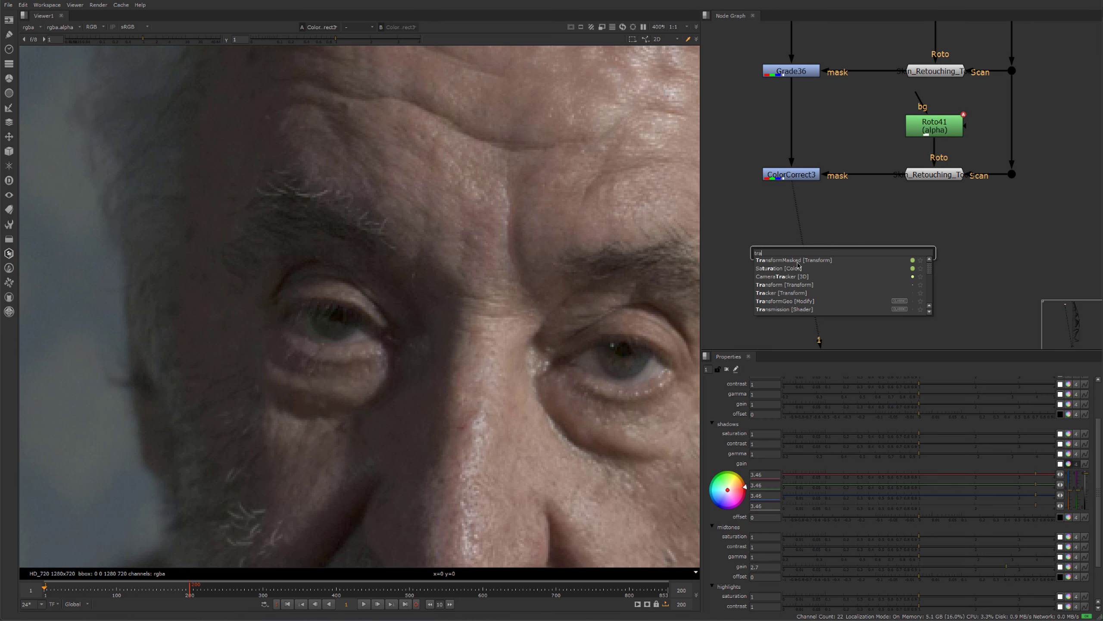
pyautogui.click(798, 263)
pyautogui.moveTo(842, 259); pyautogui.dragTo(924, 178)
pyautogui.moveTo(807, 269); pyautogui.dragTo(804, 241)
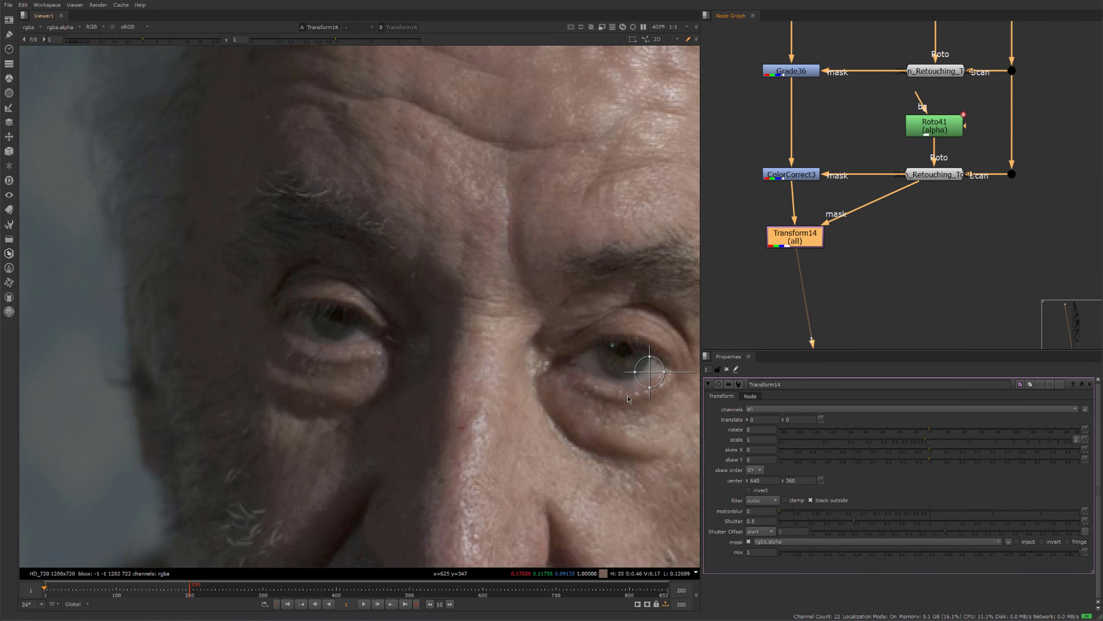
# Place Transform14's pivot on the frown line, and set its translate x to 7 and its rotation to 5.
pyautogui.keyDown('ctrl'); pyautogui.moveTo(650, 371); pyautogui.dragTo(505, 240); pyautogui.keyUp('ctrl')
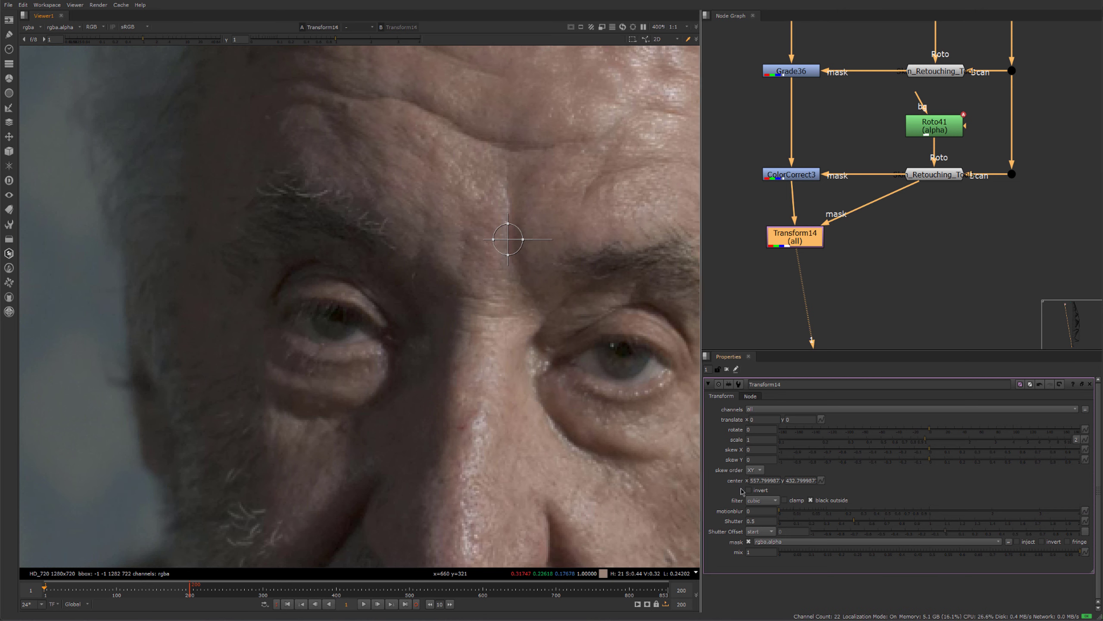
pyautogui.scroll(11, 752, 419)
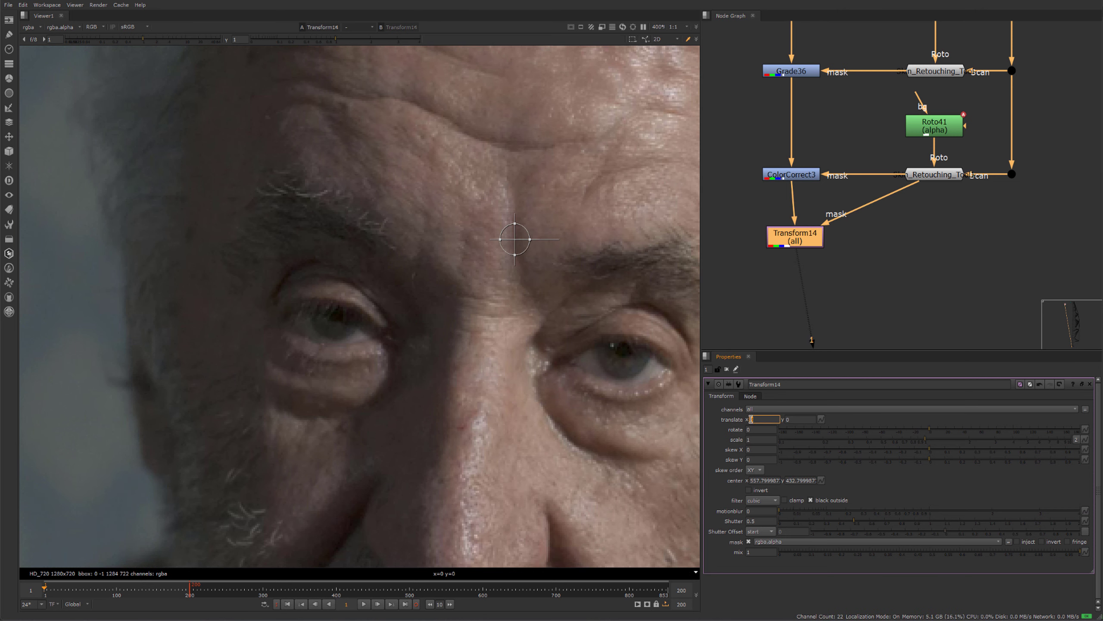
pyautogui.scroll(-3, 751, 419)
pyautogui.scroll(-1, 752, 419)
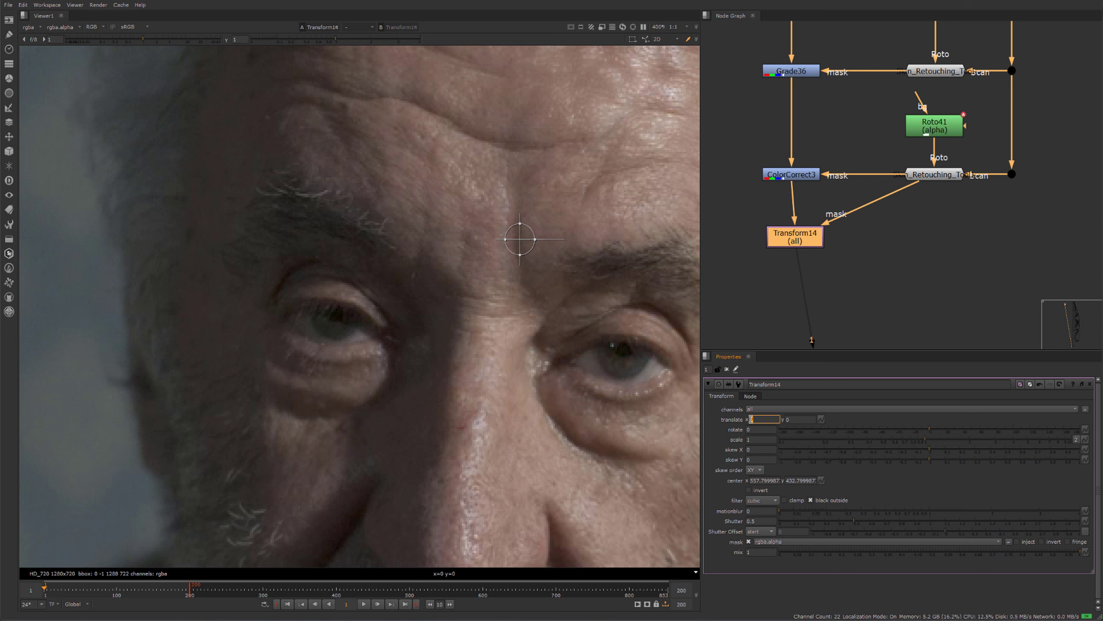
pyautogui.click(749, 429)
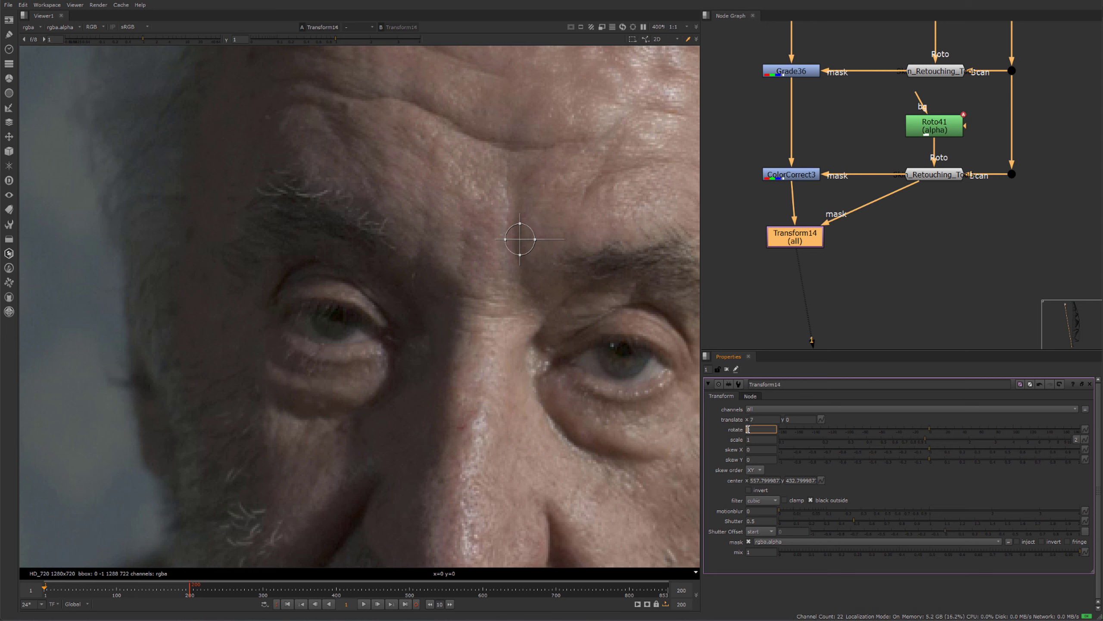
pyautogui.scroll(4, 750, 429)
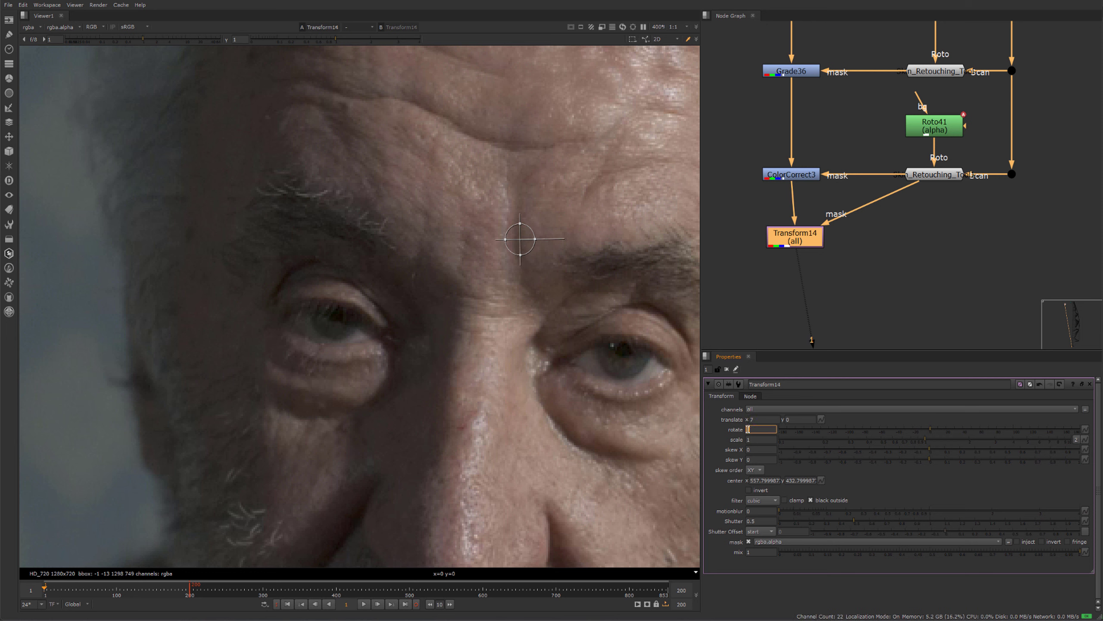
# Align Transform14 directly beneath ColorCorrect3 and close all open node properties.
pyautogui.click(854, 259)
pyautogui.moveTo(806, 240); pyautogui.dragTo(802, 238)
pyautogui.click(742, 246)
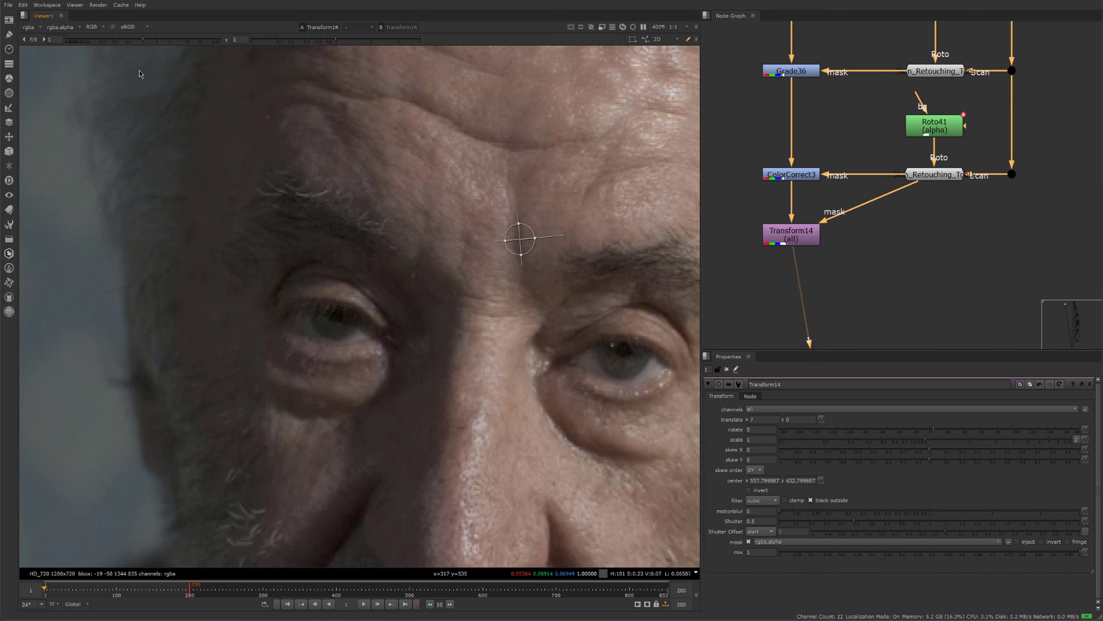
pyautogui.click(726, 369)
# Check the retouched frown line between the eyebrows both in close-up and in the full frame.
pyautogui.press('f')
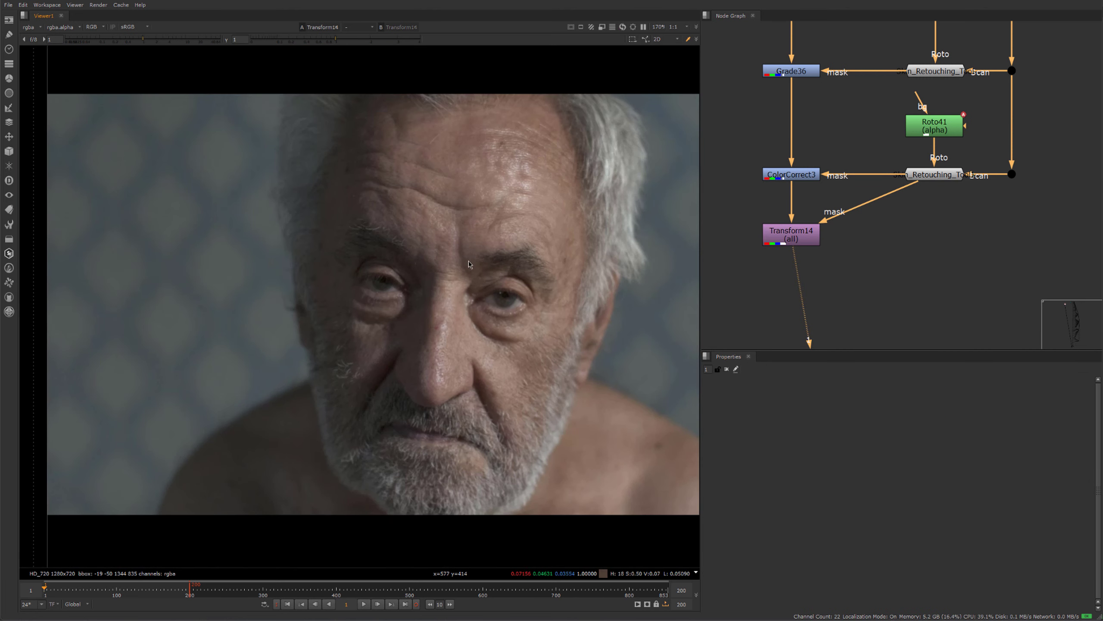
pyautogui.scroll(6, 473, 270)
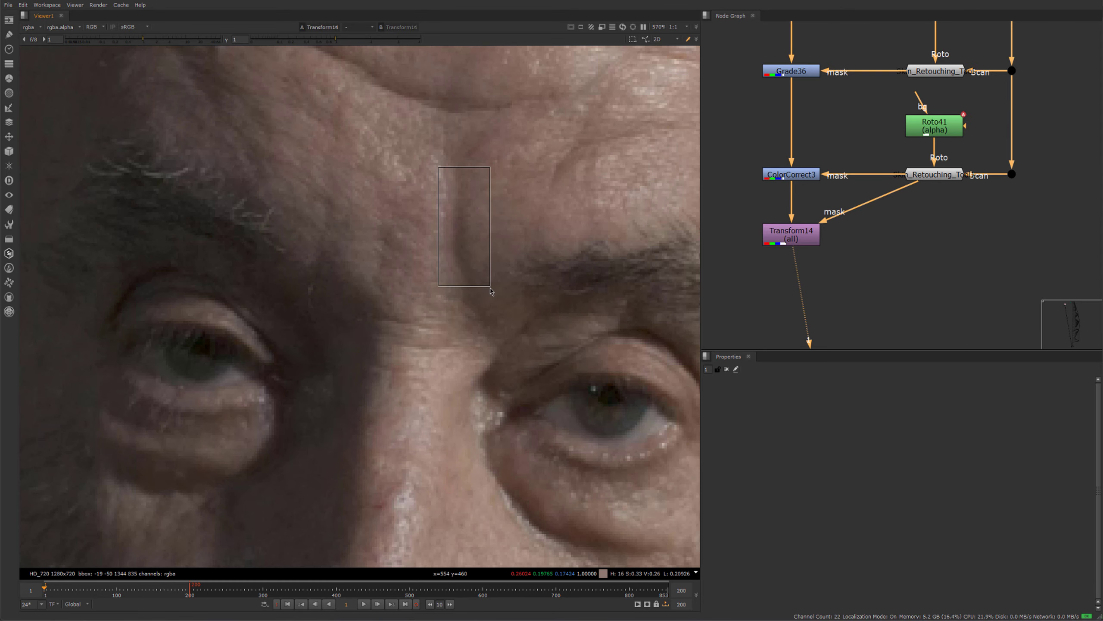
pyautogui.scroll(-4, 461, 257)
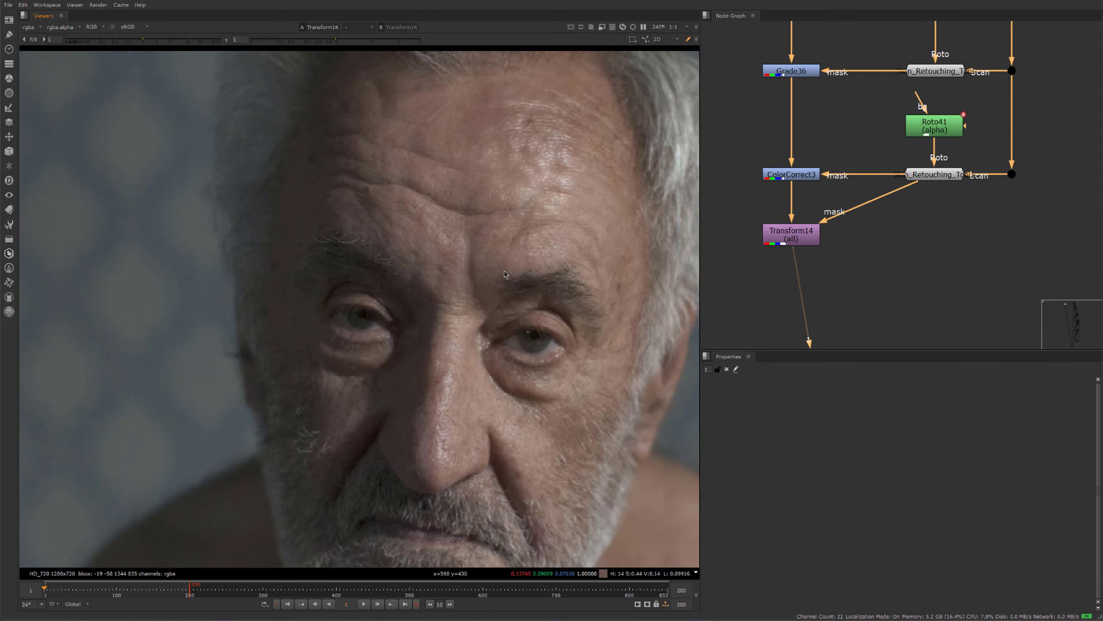
pyautogui.scroll(-2, 500, 276)
# Compare the gizmo-based branches with the main node tree and highlight the detached manual keyer branch.
pyautogui.scroll(-4, 748, 270)
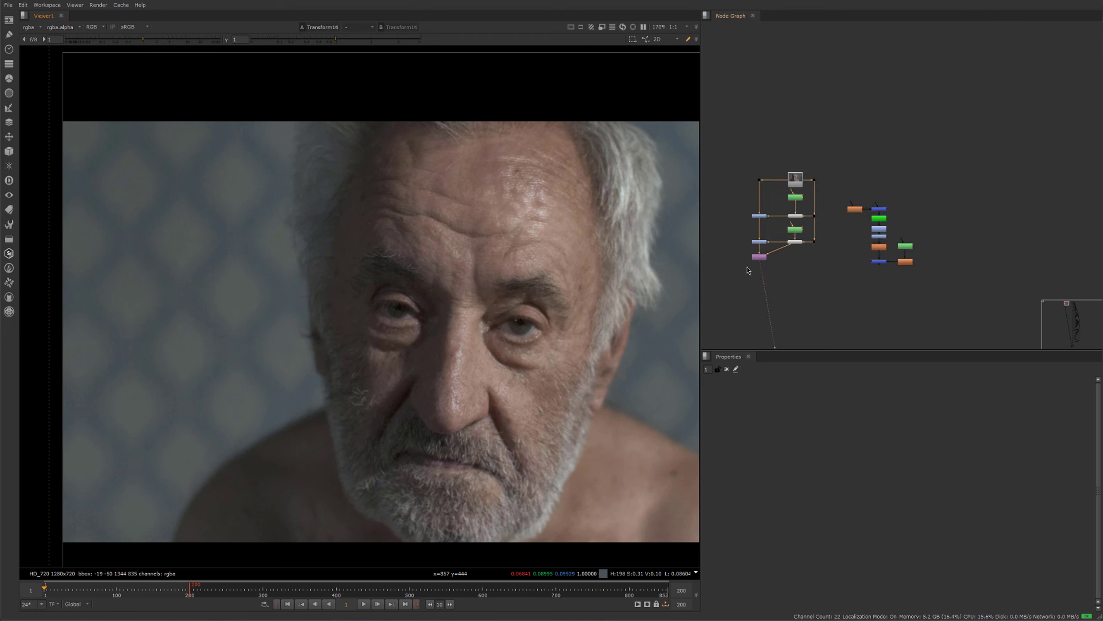
pyautogui.scroll(-4, 747, 266)
pyautogui.scroll(3, 763, 246)
pyautogui.moveTo(995, 270); pyautogui.dragTo(860, 242, button='middle')
pyautogui.scroll(-3, 856, 241)
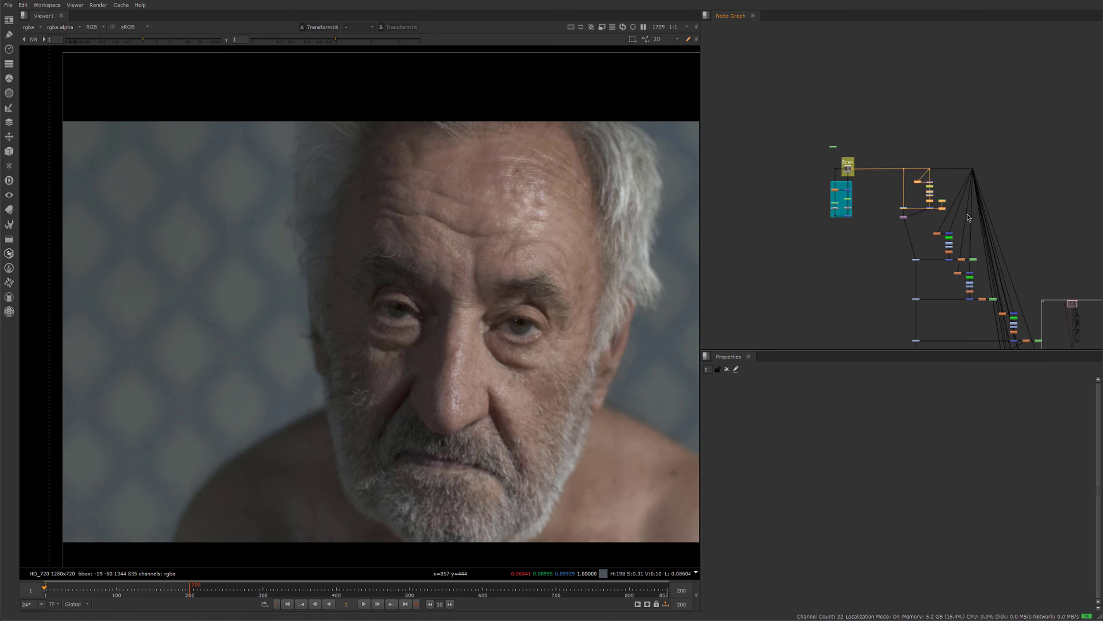
pyautogui.scroll(5, 845, 174)
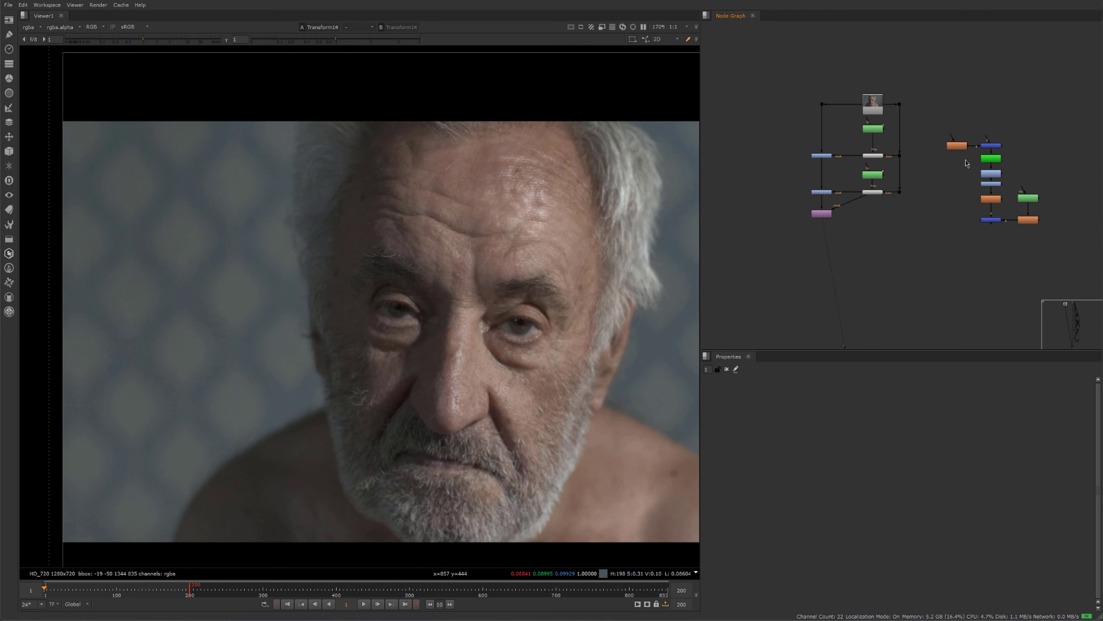
pyautogui.moveTo(927, 106); pyautogui.dragTo(1102, 284)
pyautogui.scroll(3, 945, 188)
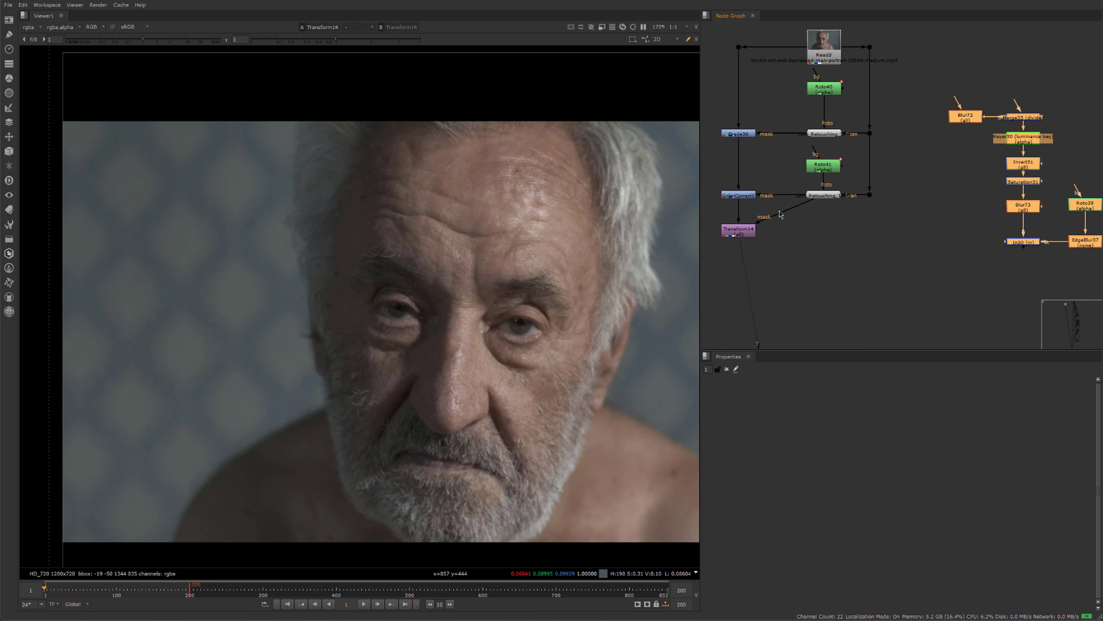
# Inspect Skin_Retouching_Tool1's settings, including its Invert option, against the highlighted manual keyer nodes.
pyautogui.doubleClick(822, 196)
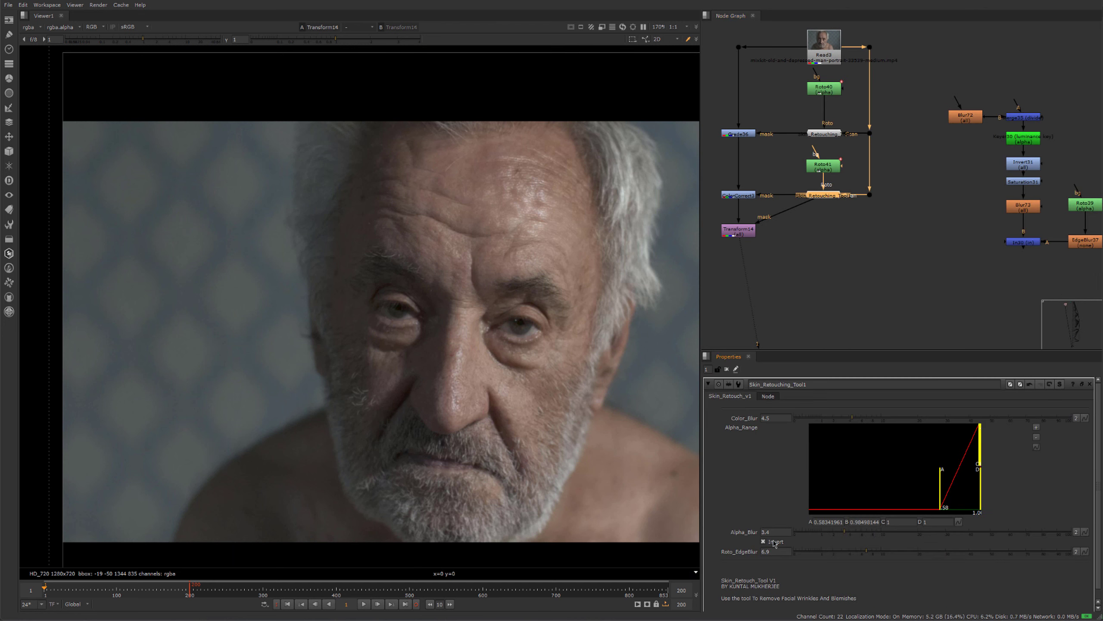
pyautogui.moveTo(909, 222); pyautogui.dragTo(832, 212, button='middle')
pyautogui.moveTo(858, 74); pyautogui.dragTo(1043, 240)
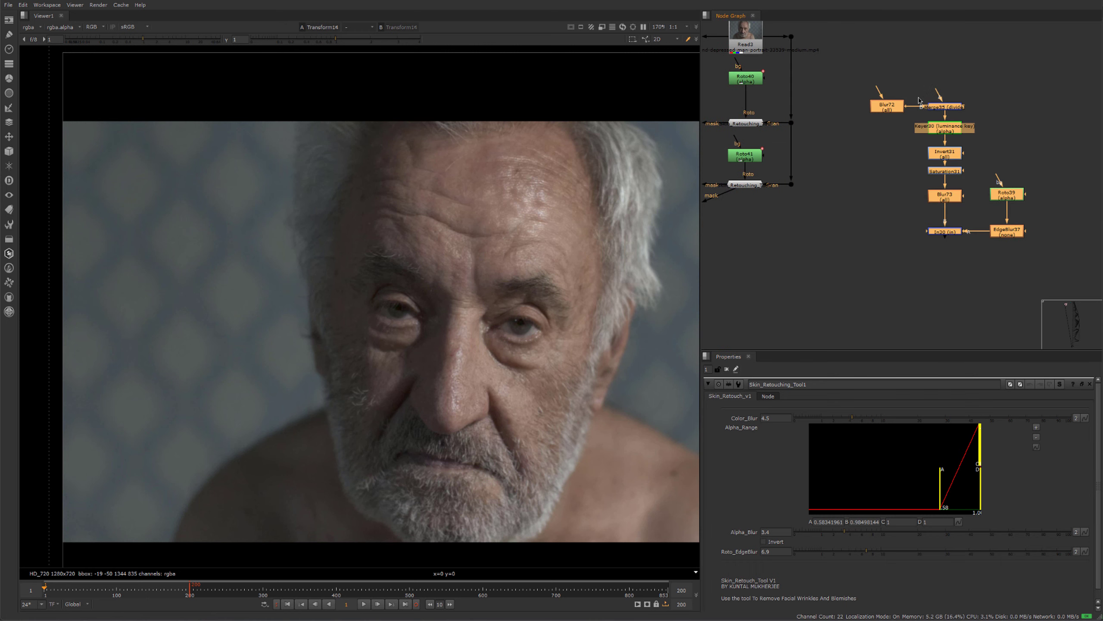
pyautogui.moveTo(775, 171); pyautogui.dragTo(929, 169, button='middle')
pyautogui.scroll(-3, 927, 168)
# Paste a copy of the forehead branch's Skin Retouching Tool into empty graph space and open its internal node graph.
pyautogui.click(906, 137)
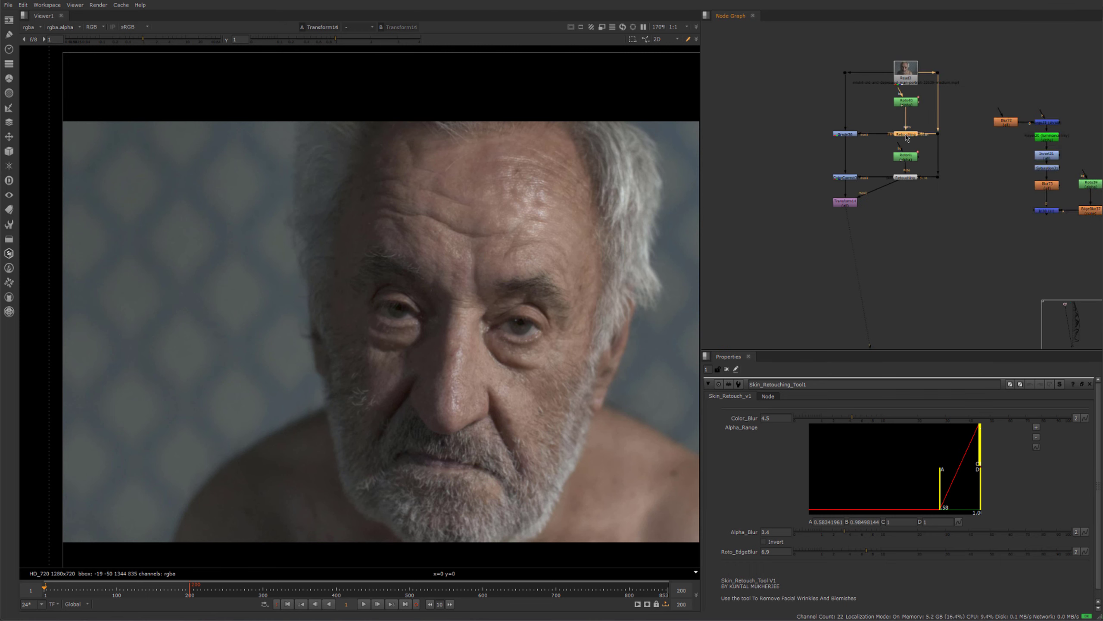
pyautogui.moveTo(818, 182); pyautogui.dragTo(903, 187, button='middle')
pyautogui.click(801, 166)
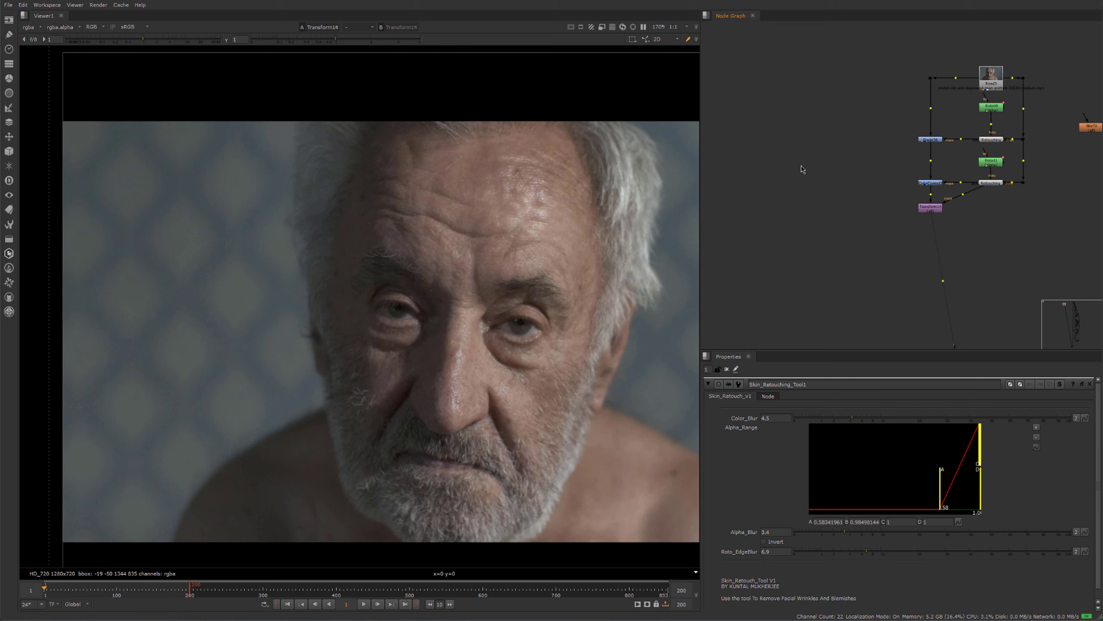
pyautogui.hotkey('ctrl', 'v')
pyautogui.scroll(3, 791, 166)
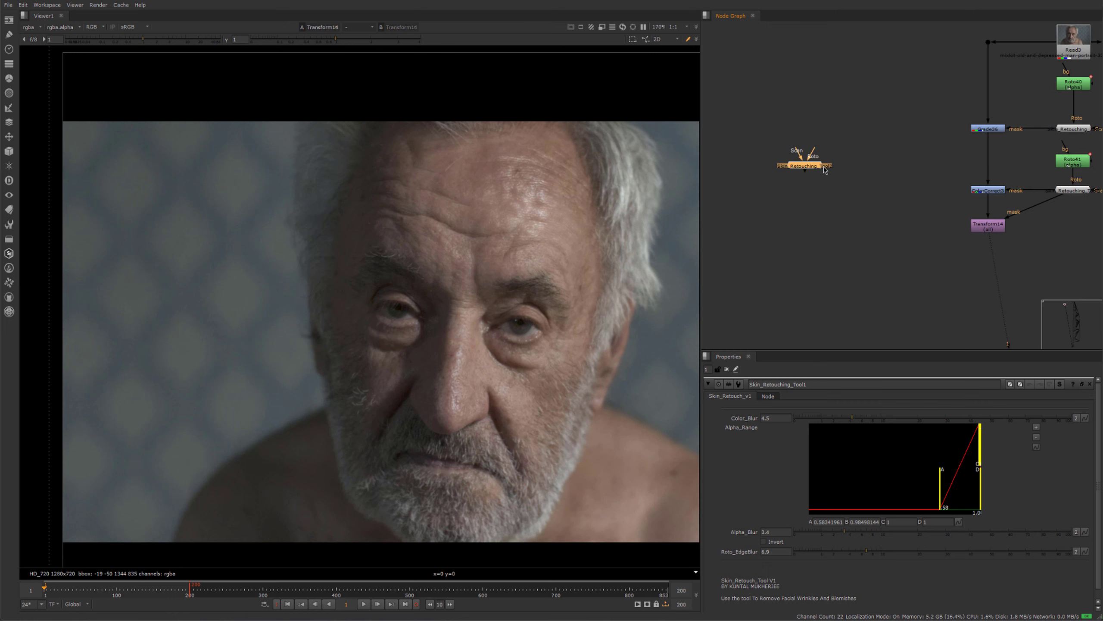
pyautogui.hotkey('ctrl', 'Return')
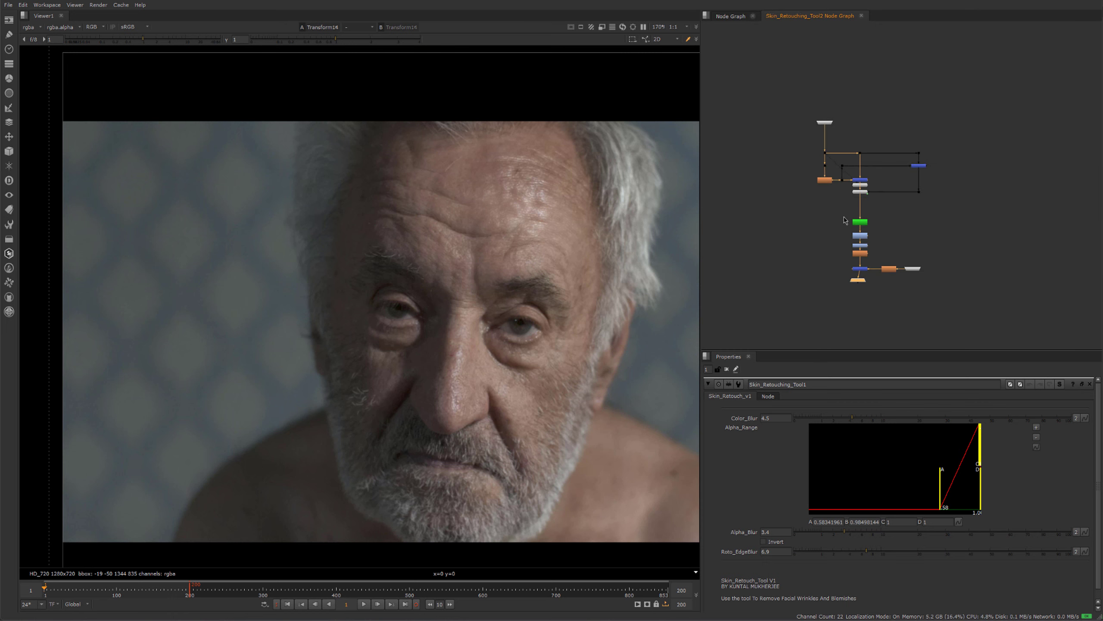
# Examine how the Scan input feeds the blur, divide merges and switch inside Skin_Retouching_Tool2.
pyautogui.click(884, 176)
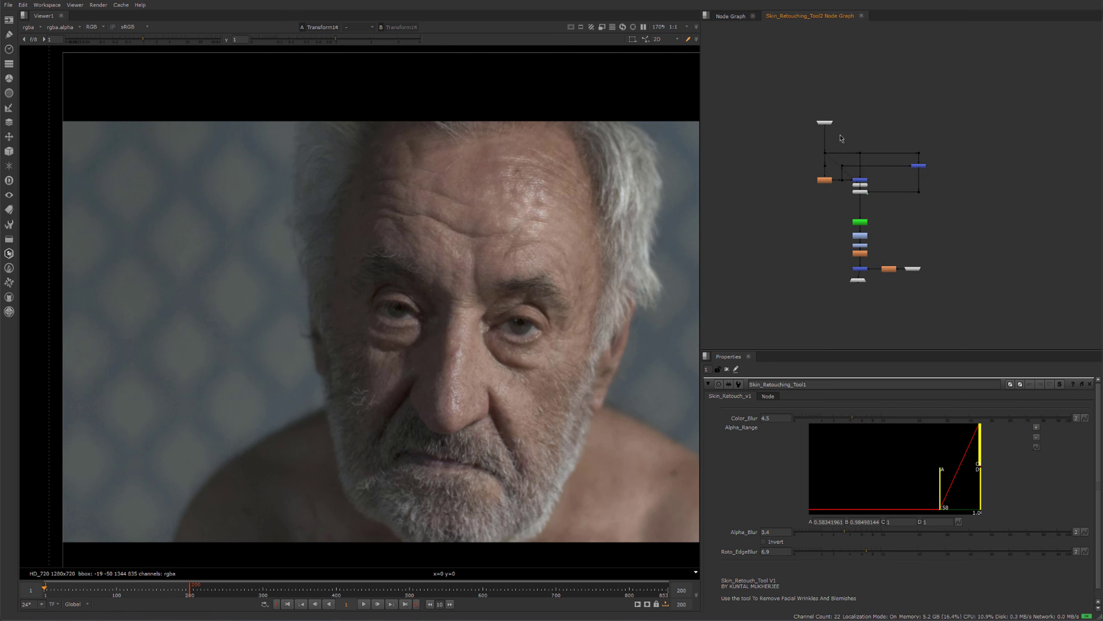
pyautogui.scroll(5, 851, 131)
pyautogui.moveTo(775, 92); pyautogui.dragTo(774, 100)
pyautogui.scroll(-5, 797, 183)
pyautogui.moveTo(743, 144); pyautogui.dragTo(819, 221)
pyautogui.moveTo(843, 214); pyautogui.dragTo(796, 241, button='middle')
pyautogui.moveTo(930, 189); pyautogui.dragTo(819, 217)
# View the output of Merge19 inside the gizmo and return to Skin_Retouching_Tool2 in the main node graph.
pyautogui.doubleClick(860, 226)
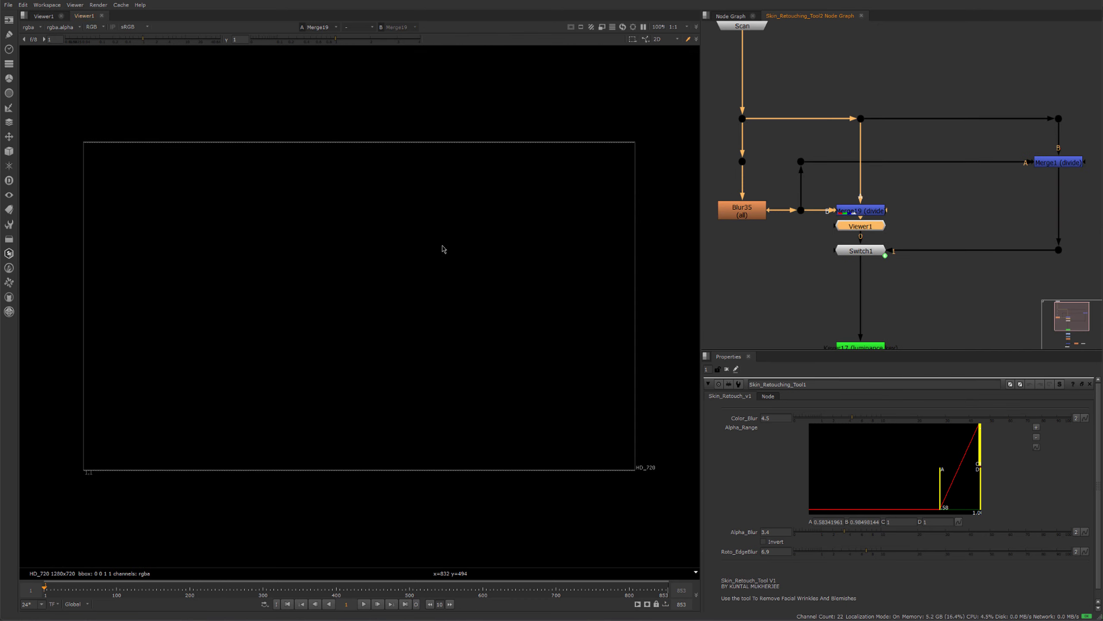
pyautogui.moveTo(742, 151); pyautogui.dragTo(774, 221, button='middle')
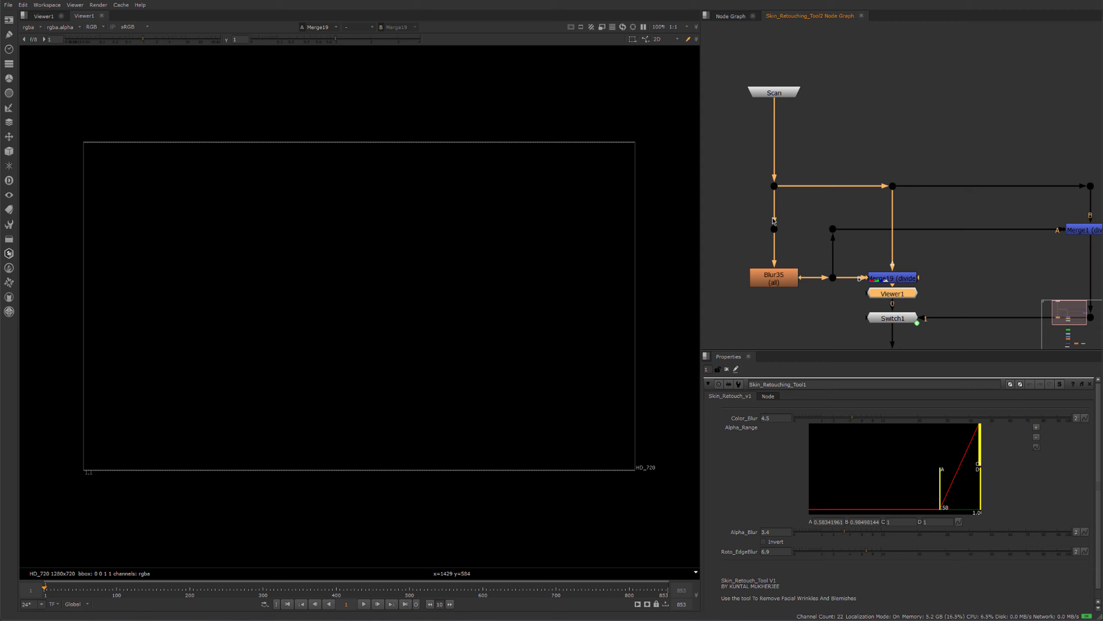
pyautogui.click(731, 16)
pyautogui.scroll(4, 808, 174)
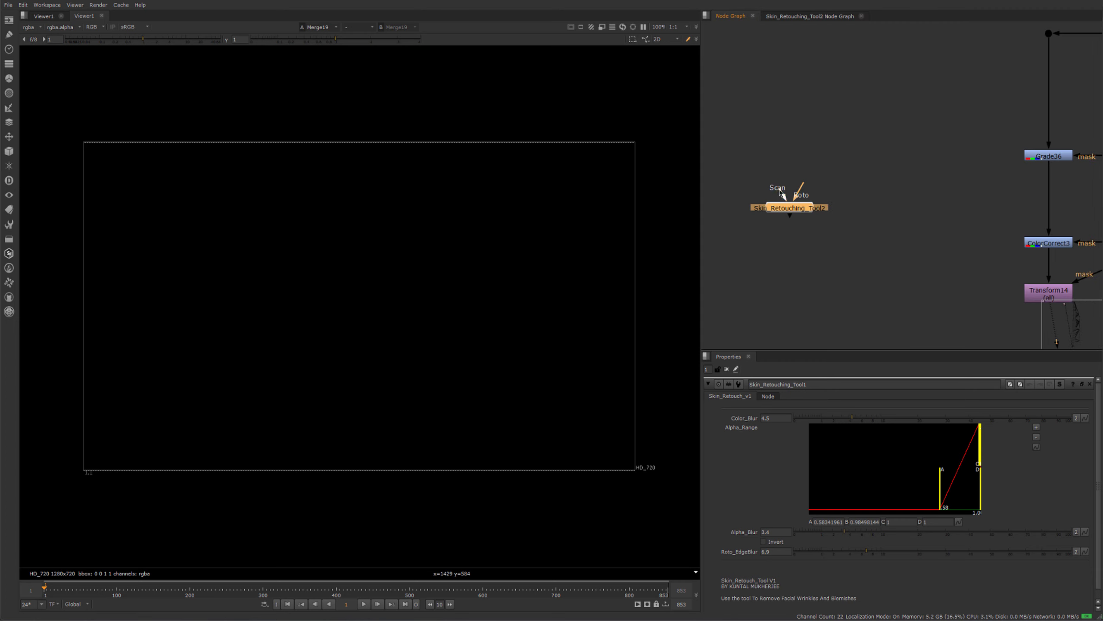
# Connect Skin_Retouching_Tool2's Scan input to the portrait Read node and view the Scan input inside the gizmo.
pyautogui.scroll(-3, 780, 191)
pyautogui.moveTo(779, 218); pyautogui.dragTo(1036, 106)
pyautogui.press('1')
pyautogui.click(769, 231)
pyautogui.click(809, 16)
pyautogui.press('1')
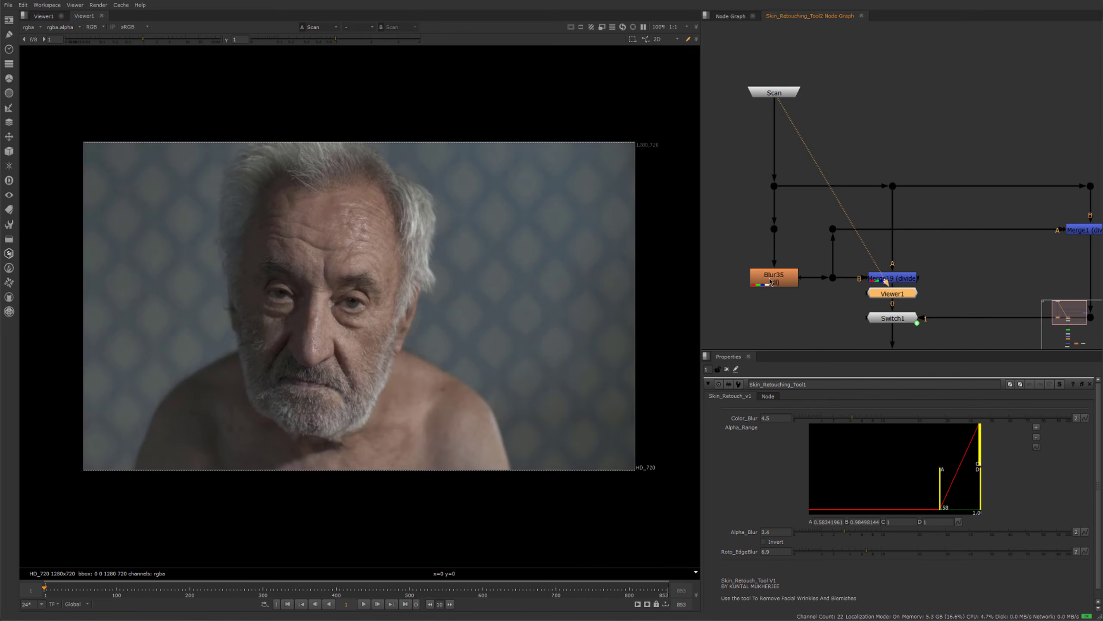
# View Merge19's divide output close up on the face, and inspect the existing retouching branch in the main node graph.
pyautogui.click(881, 277)
pyautogui.press('1')
pyautogui.scroll(5, 328, 239)
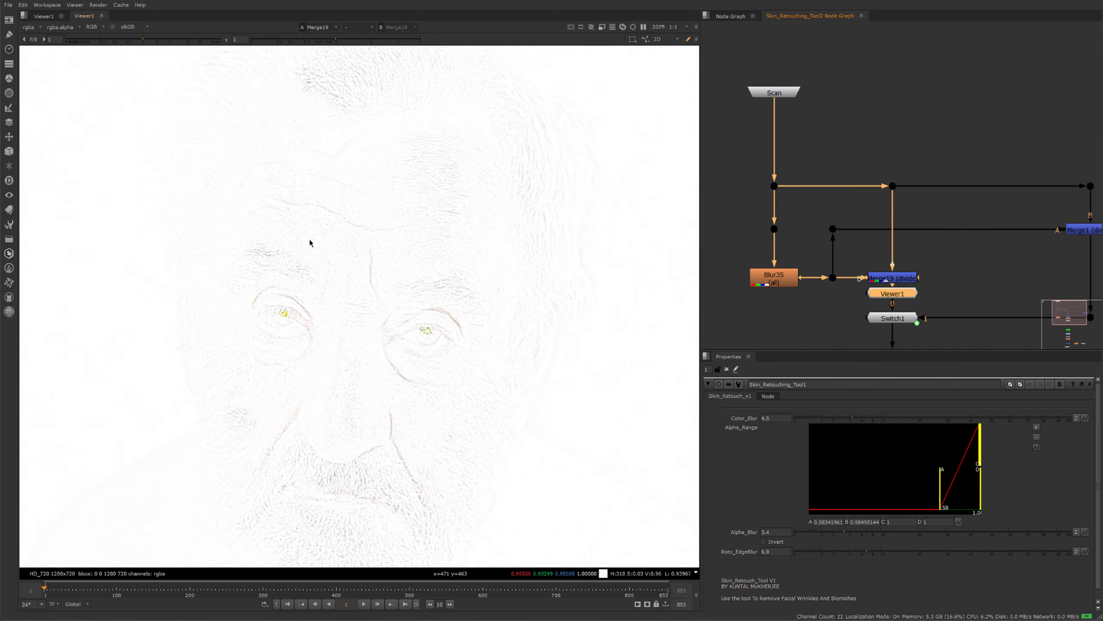
pyautogui.scroll(-4, 486, 313)
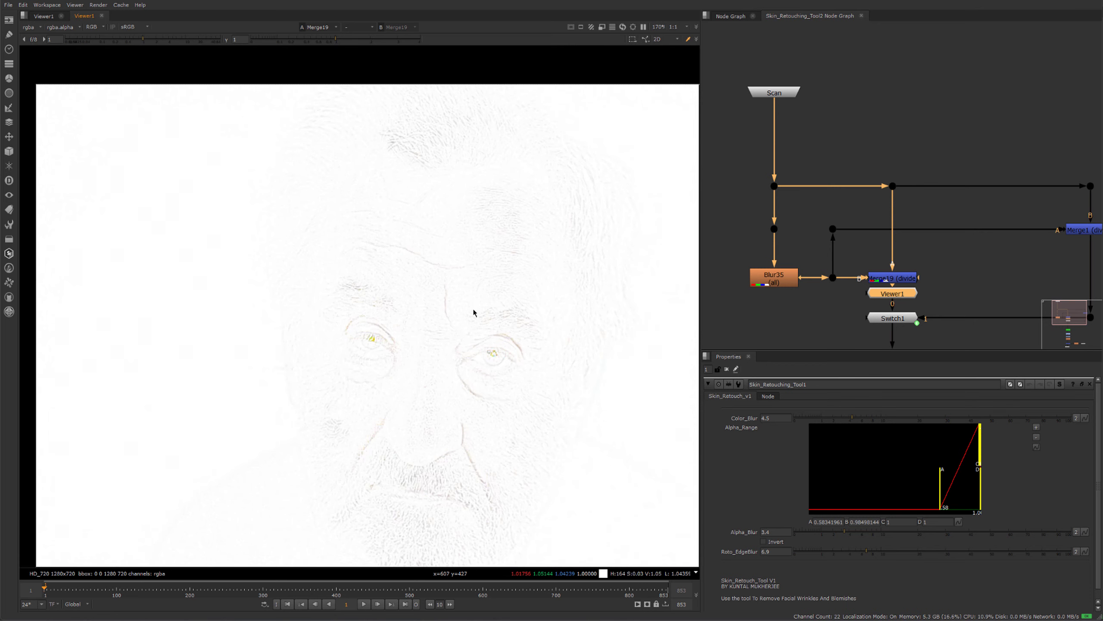
pyautogui.click(739, 17)
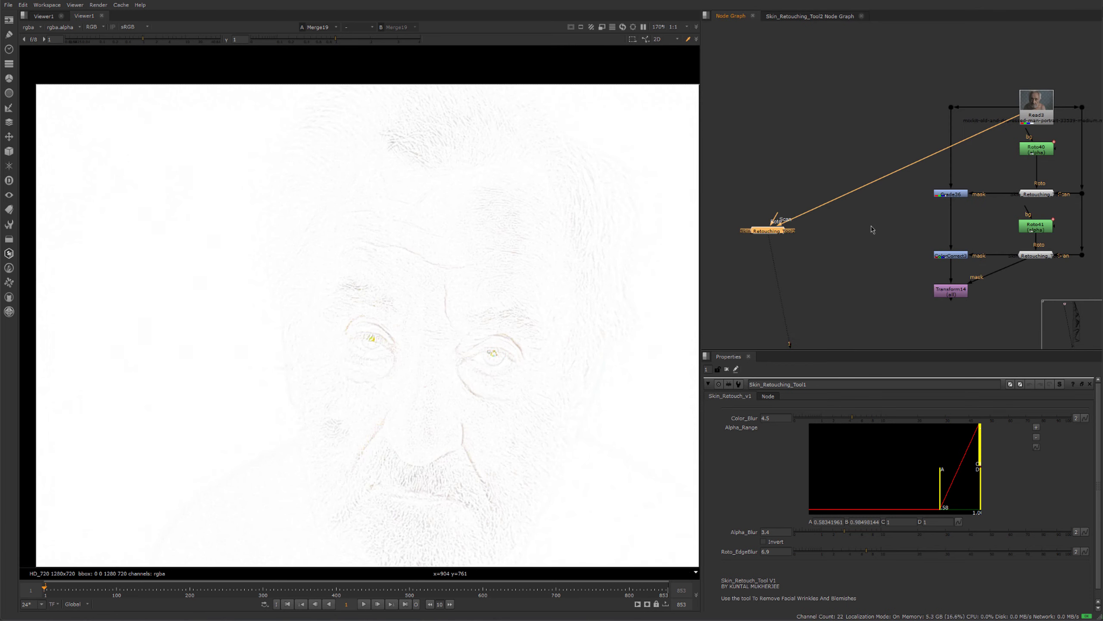
pyautogui.moveTo(891, 224); pyautogui.dragTo(822, 203, button='middle')
pyautogui.moveTo(816, 321); pyautogui.dragTo(1028, 170)
pyautogui.moveTo(765, 206); pyautogui.dragTo(822, 203, button='middle')
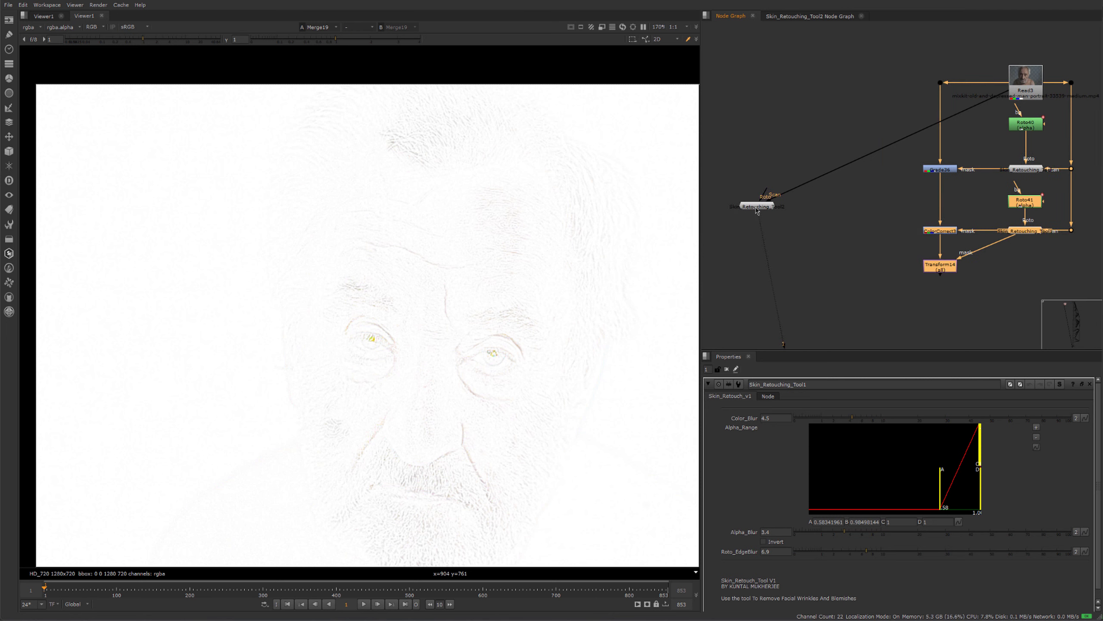
# Inside the gizmo, move the Viewer1 node off the connection between Merge19 and Switch1.
pyautogui.click(821, 16)
pyautogui.moveTo(888, 309); pyautogui.dragTo(891, 258, button='middle')
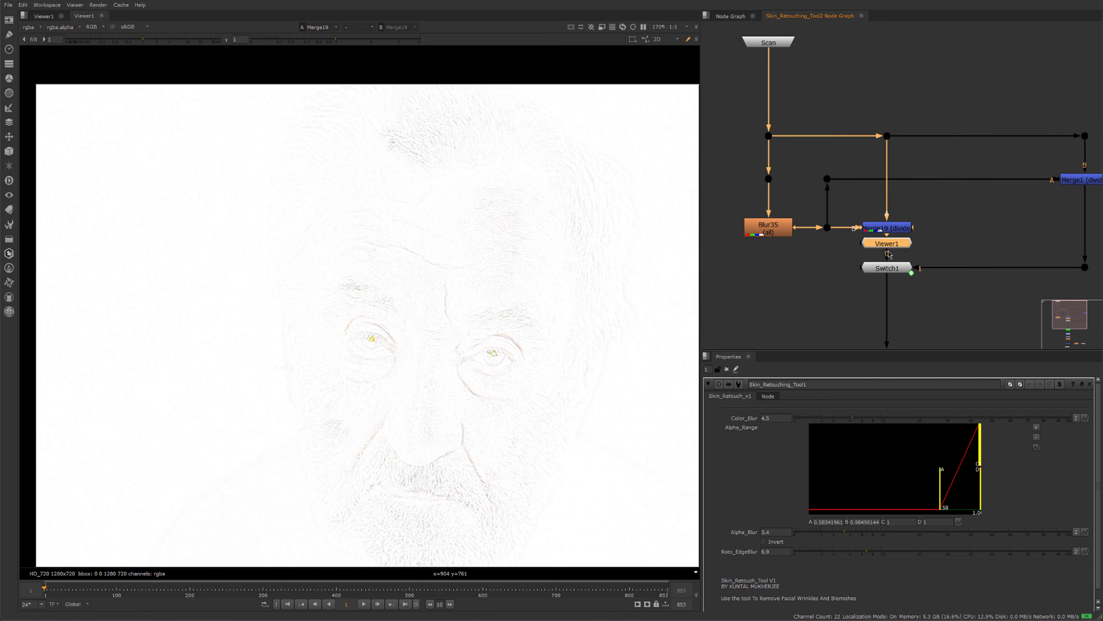
pyautogui.moveTo(890, 244); pyautogui.dragTo(827, 265)
pyautogui.moveTo(978, 263); pyautogui.dragTo(902, 261, button='middle')
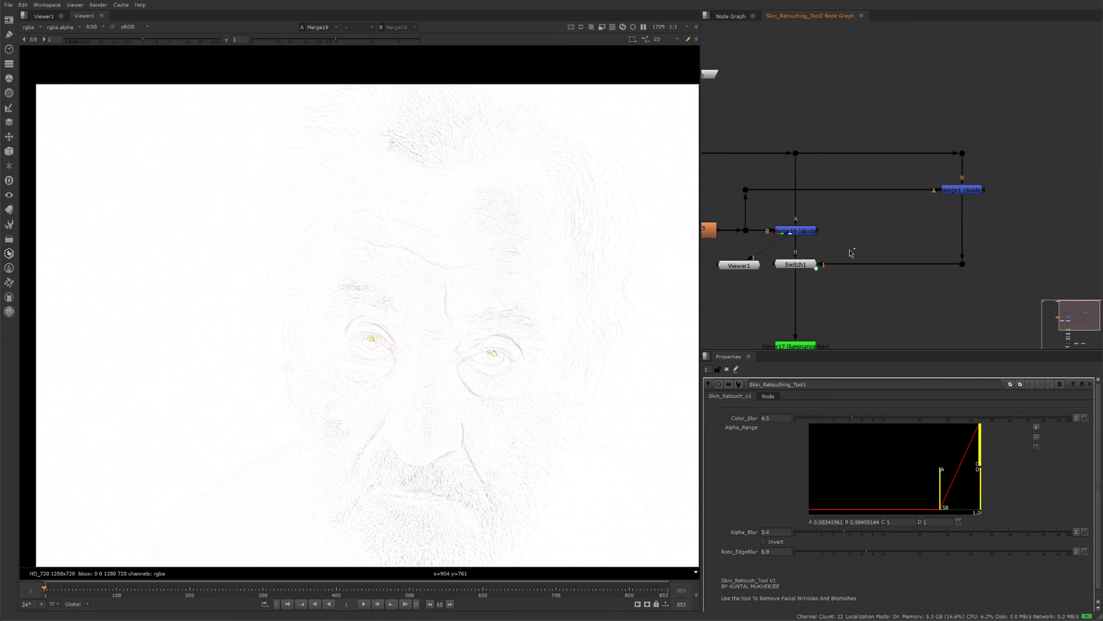
# Open Switch1's properties and examine its which setting.
pyautogui.click(806, 264)
pyautogui.moveTo(830, 262); pyautogui.dragTo(877, 271, button='middle')
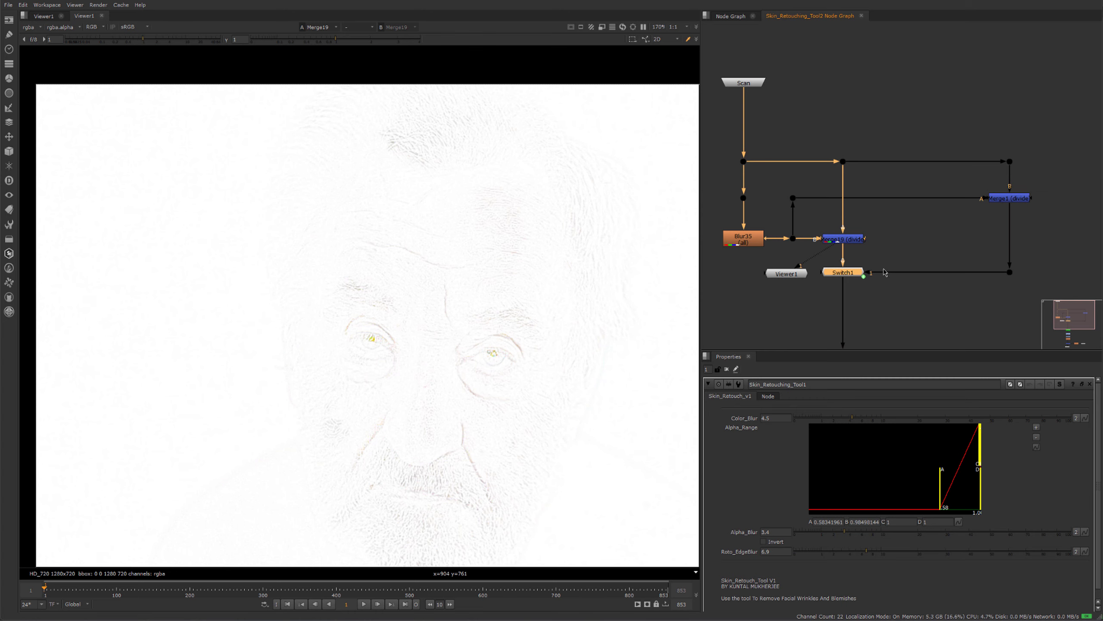
pyautogui.doubleClick(845, 274)
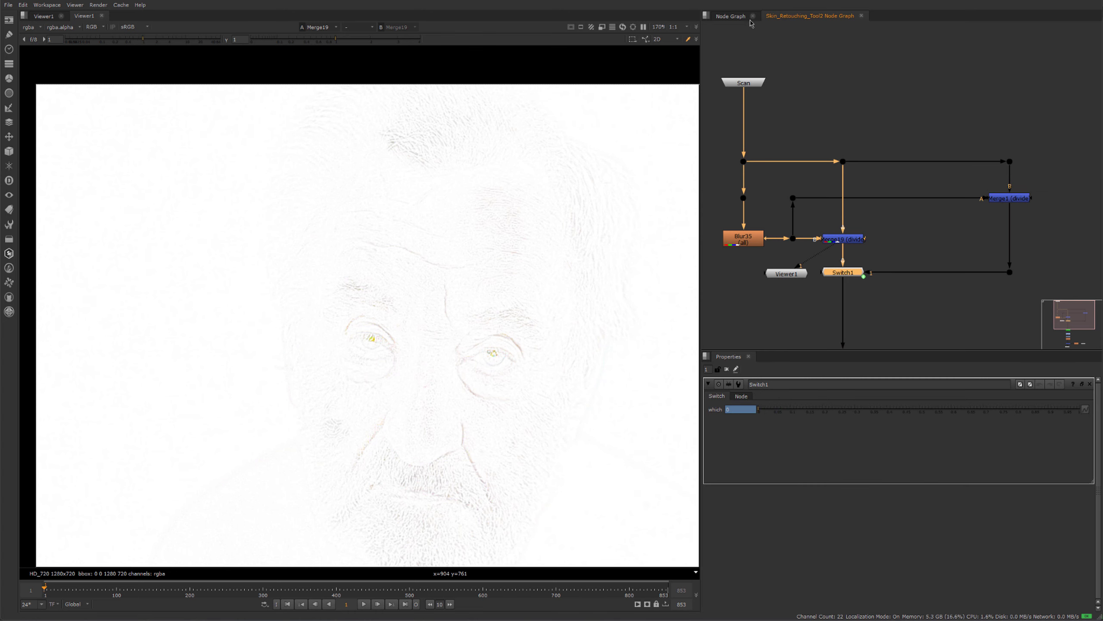
pyautogui.moveTo(764, 417); pyautogui.dragTo(1101, 413)
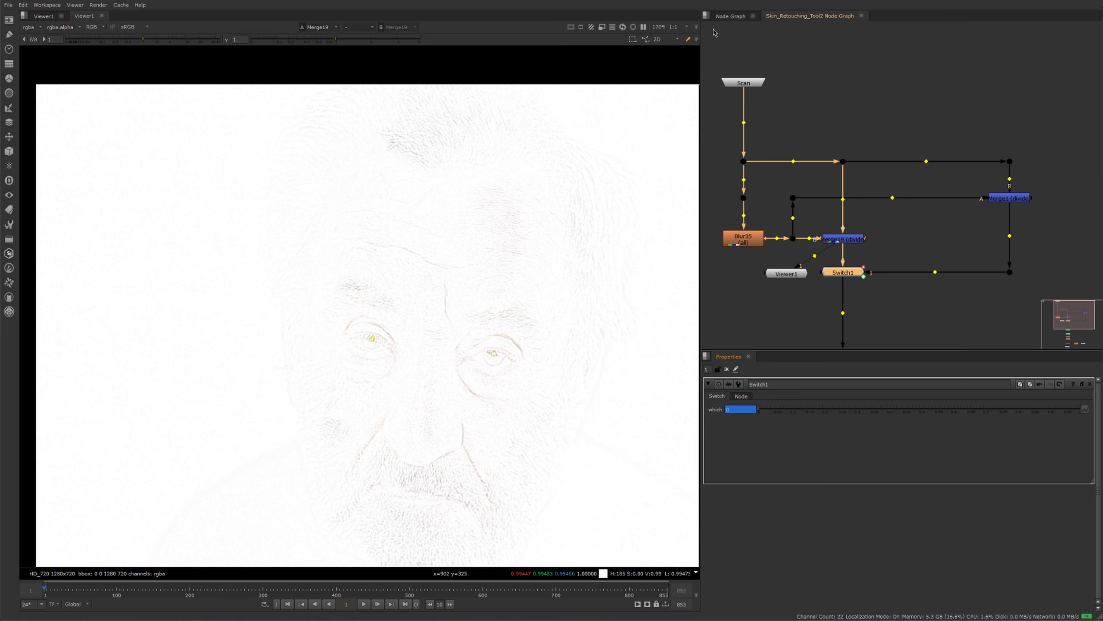
# Enable Invert on Skin_Retouching_Tool2 and check the which setting of Switch1 inside the gizmo.
pyautogui.click(723, 18)
pyautogui.doubleClick(764, 208)
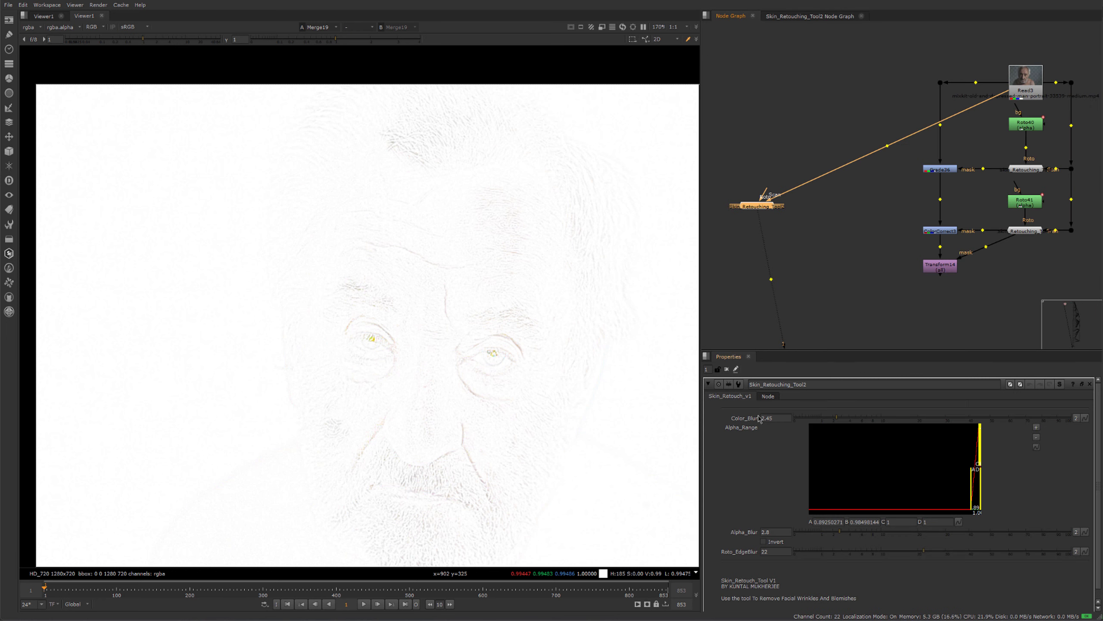
pyautogui.click(793, 17)
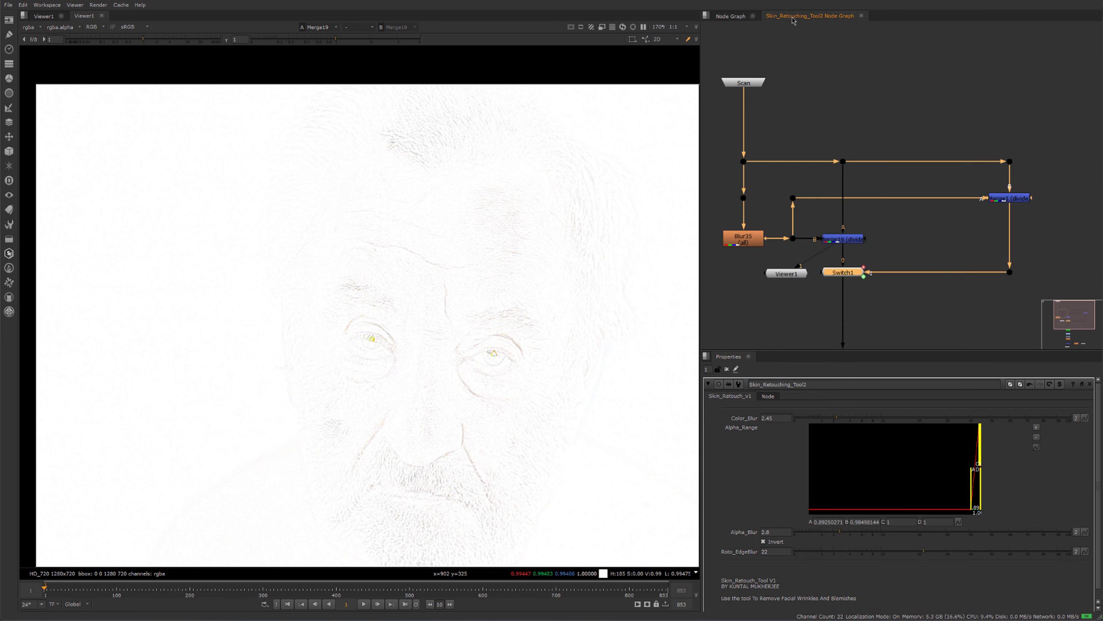
pyautogui.doubleClick(843, 273)
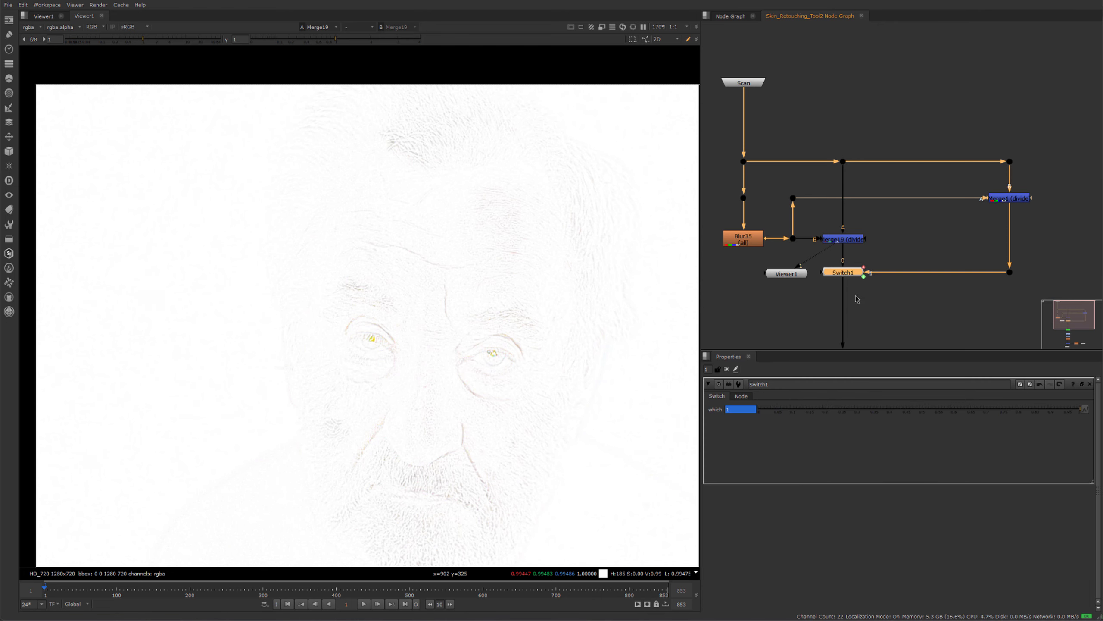
pyautogui.moveTo(749, 410); pyautogui.dragTo(722, 414)
# Trace how Scan and Blur35 feed the A and B inputs of the Merge19 and Merge1 divide nodes.
pyautogui.moveTo(878, 299); pyautogui.dragTo(894, 247, button='middle')
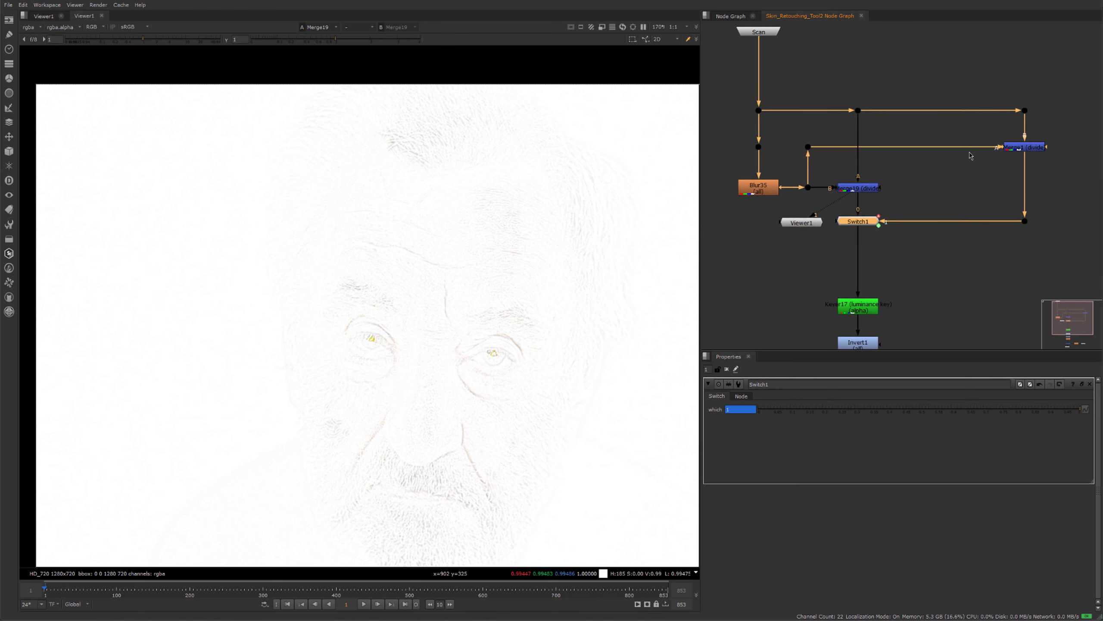
pyautogui.click(761, 192)
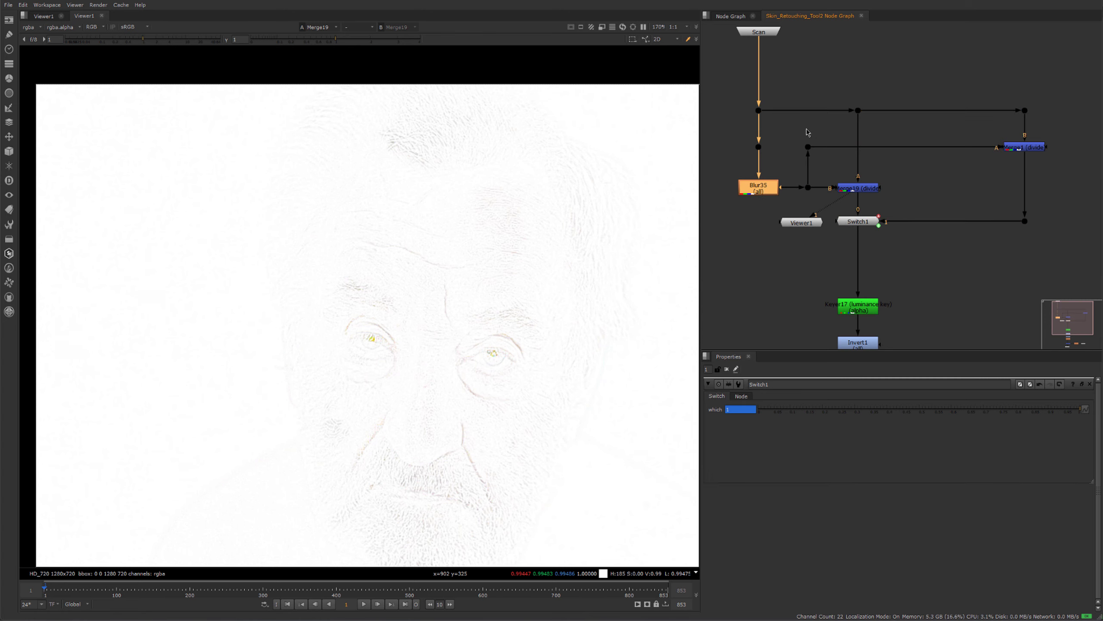
pyautogui.moveTo(779, 111); pyautogui.dragTo(780, 143, button='middle')
pyautogui.moveTo(964, 157); pyautogui.dragTo(1084, 204)
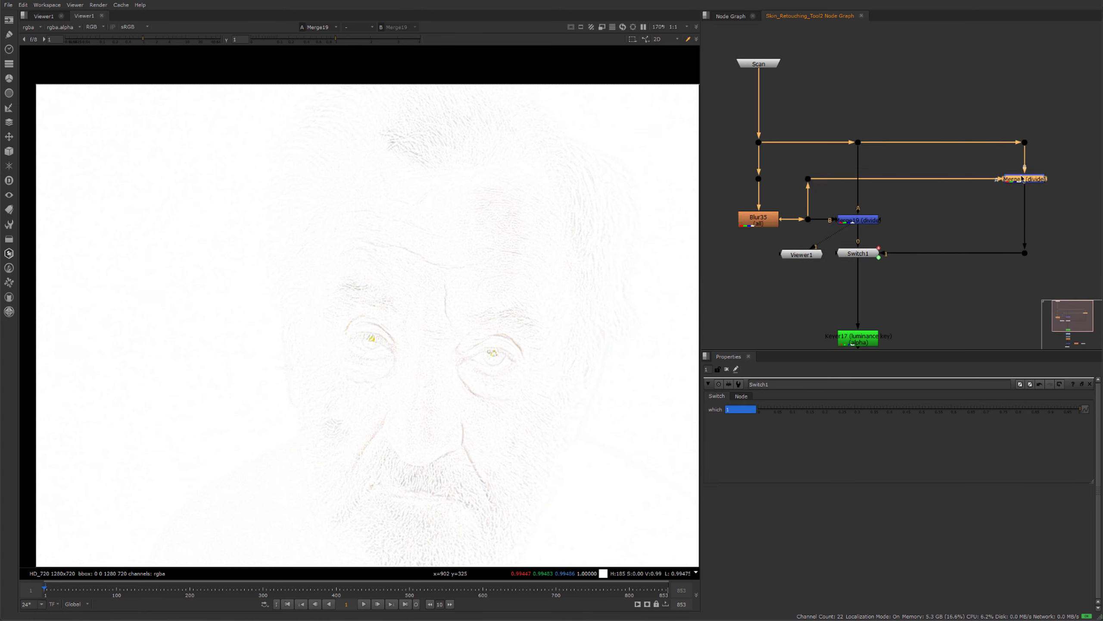
pyautogui.scroll(3, 999, 184)
pyautogui.moveTo(778, 234); pyautogui.dragTo(880, 211, button='middle')
pyautogui.scroll(-1, 880, 210)
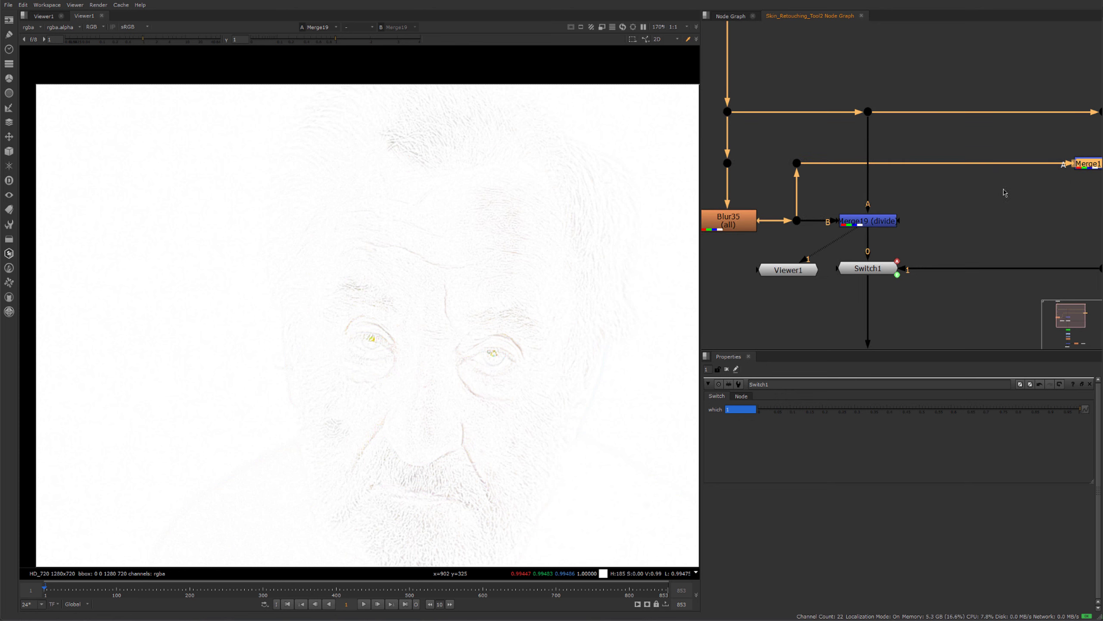
pyautogui.scroll(2, 806, 219)
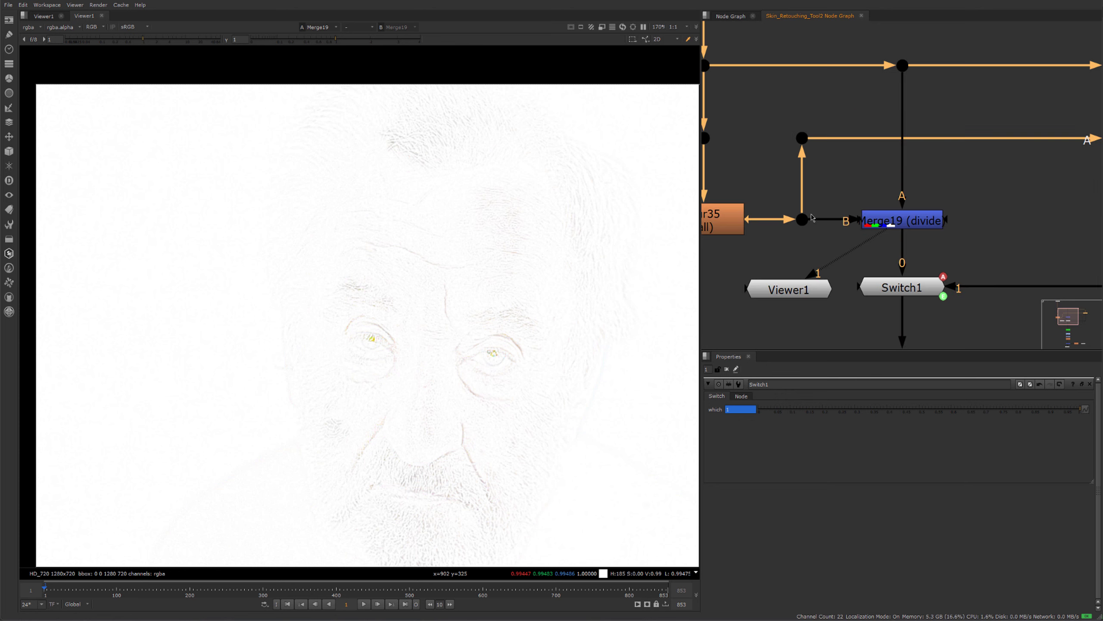
pyautogui.scroll(-1, 892, 211)
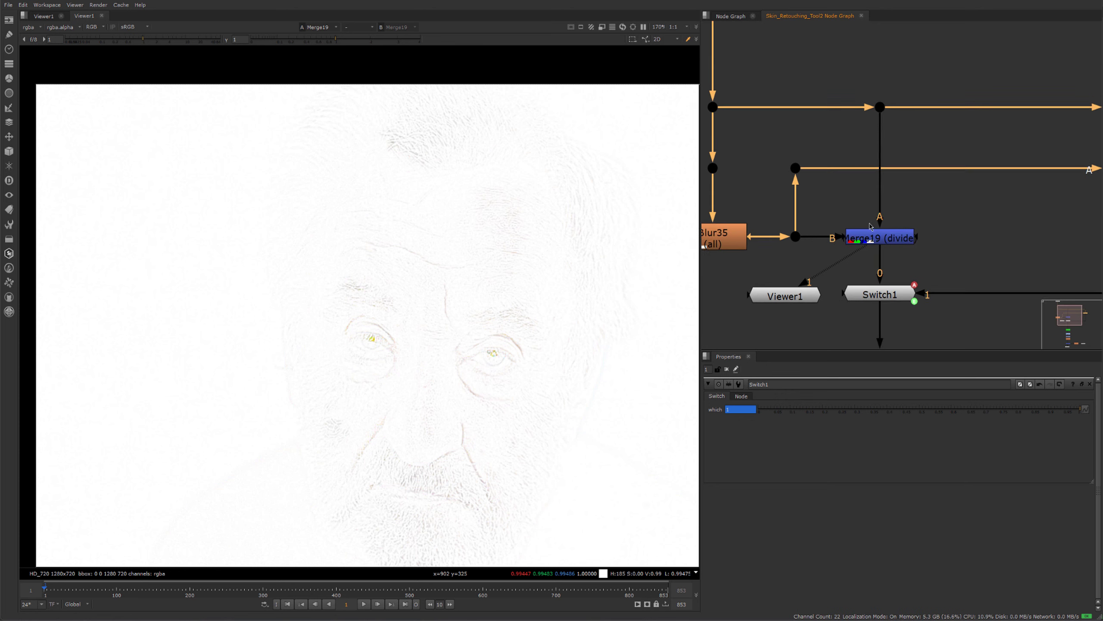
# Compare Merge1's swapped A and B inputs with Merge19 and follow both divide branches into Switch1.
pyautogui.moveTo(856, 78); pyautogui.dragTo(915, 263)
pyautogui.moveTo(967, 248); pyautogui.dragTo(816, 256, button='middle')
pyautogui.moveTo(865, 240); pyautogui.dragTo(1101, 170)
pyautogui.scroll(-2, 774, 203)
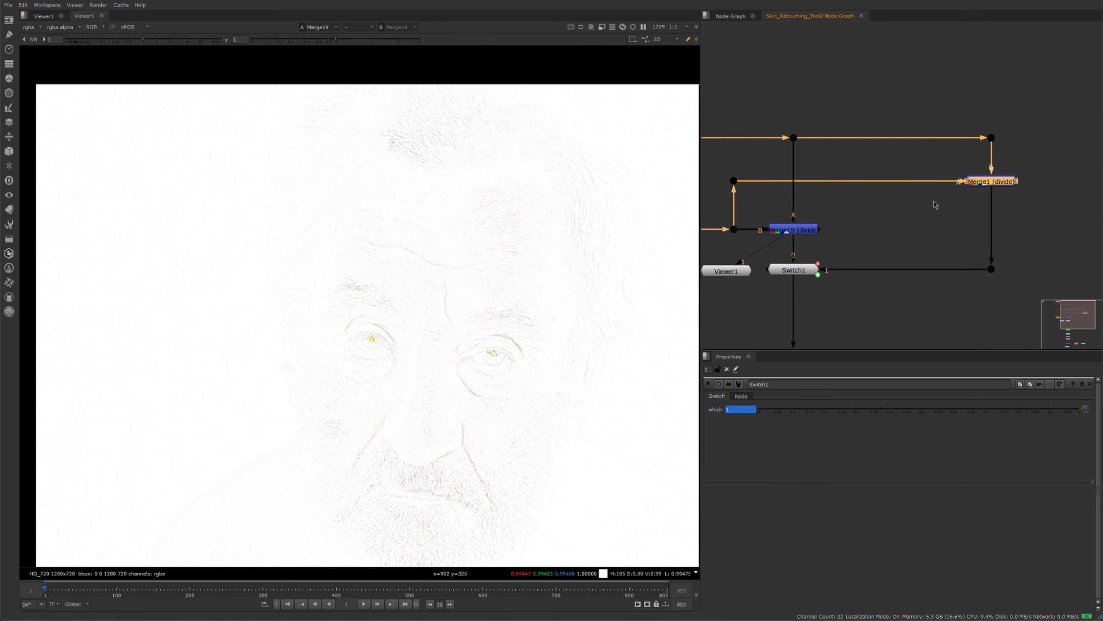
pyautogui.moveTo(960, 159); pyautogui.dragTo(996, 196)
pyautogui.moveTo(782, 97)
pyautogui.mouseDown(button='middle')
pyautogui.moveTo(889, 121)
pyautogui.moveTo(727, 115)
pyautogui.mouseUp(button='middle')
pyautogui.moveTo(901, 93); pyautogui.dragTo(950, 172)
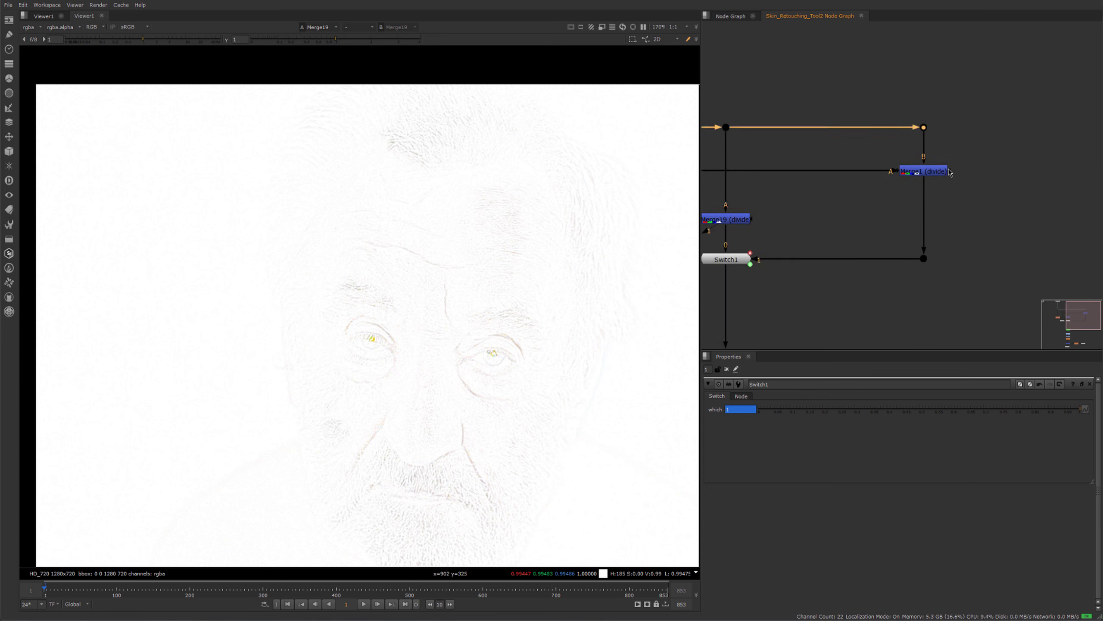
pyautogui.moveTo(817, 225); pyautogui.dragTo(742, 271)
pyautogui.moveTo(787, 280); pyautogui.dragTo(882, 216, button='middle')
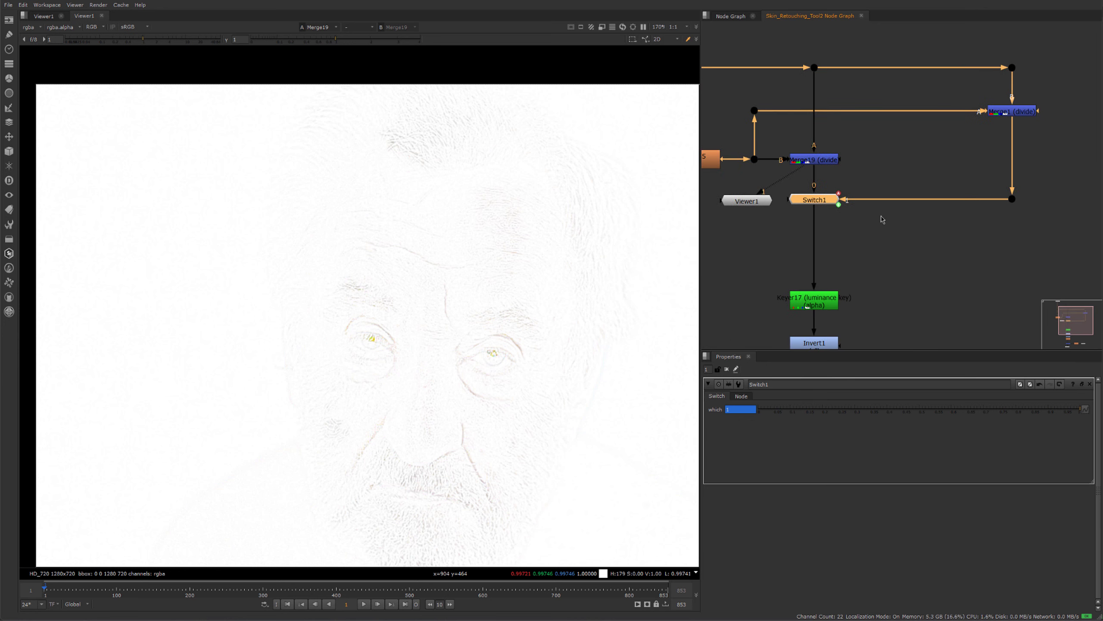
# View the outputs of Keyer17 and Invert1 and inspect the inverted skin detail around the face.
pyautogui.moveTo(864, 274); pyautogui.dragTo(908, 211, button='middle')
pyautogui.moveTo(950, 200); pyautogui.dragTo(955, 316)
pyautogui.press('1')
pyautogui.press('1')
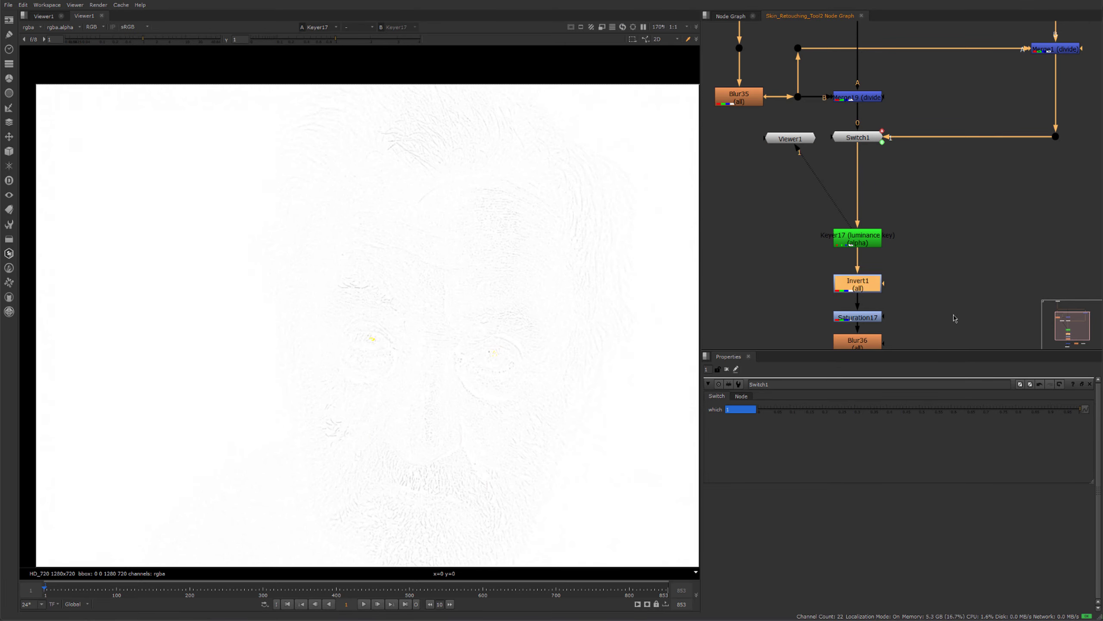
pyautogui.scroll(5, 311, 229)
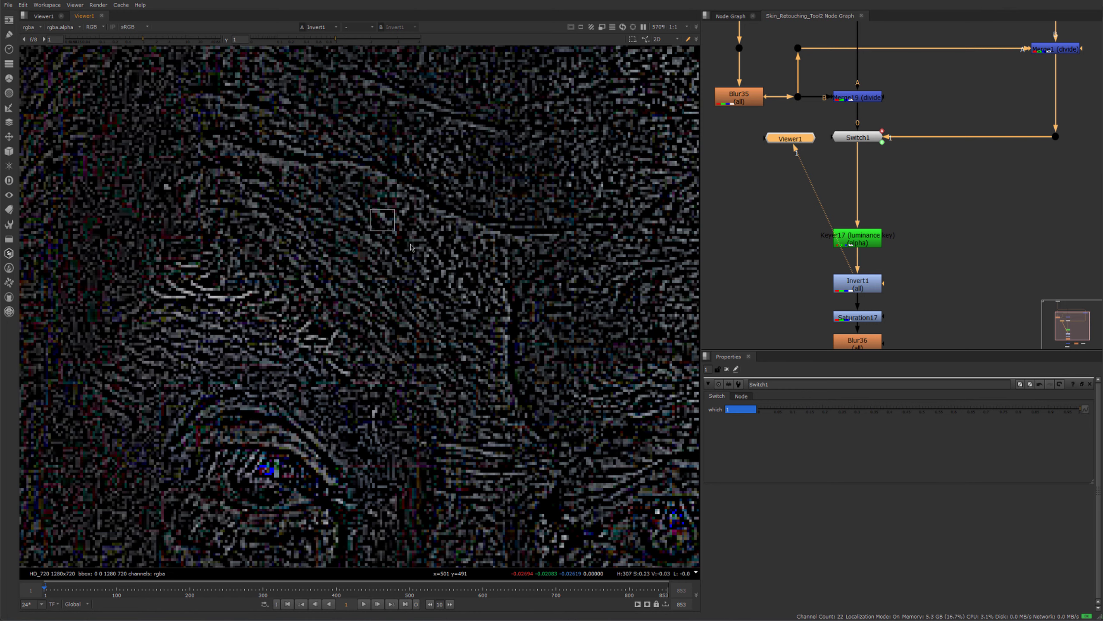
pyautogui.scroll(-6, 456, 248)
pyautogui.moveTo(456, 248); pyautogui.dragTo(433, 214, button='middle')
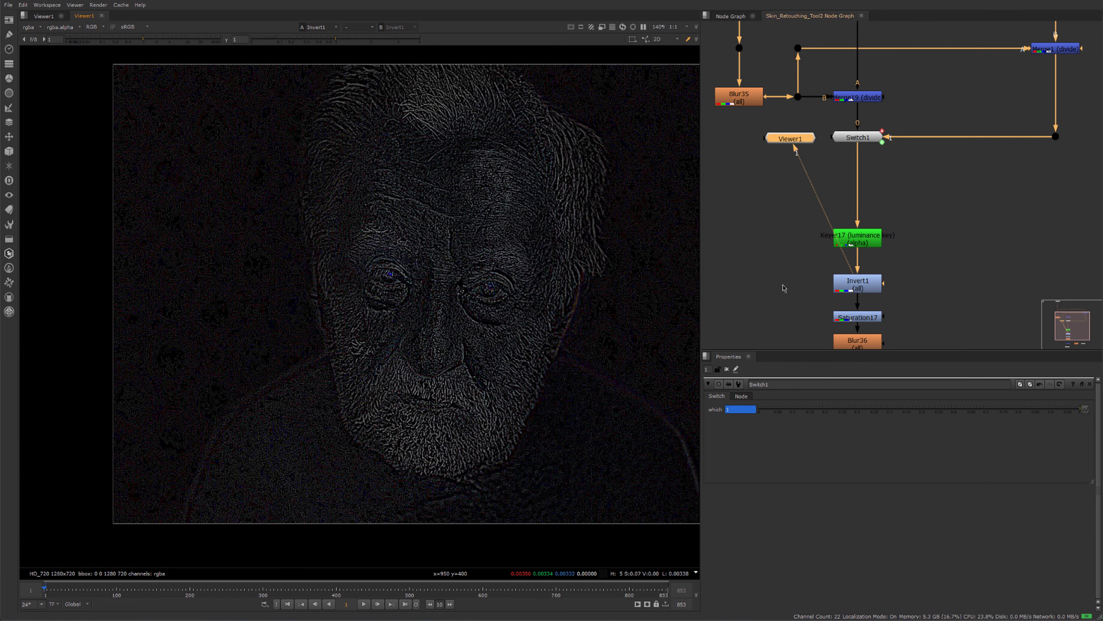
pyautogui.moveTo(805, 300); pyautogui.dragTo(810, 263, button='middle')
pyautogui.scroll(3, 535, 280)
pyautogui.scroll(3, 607, 296)
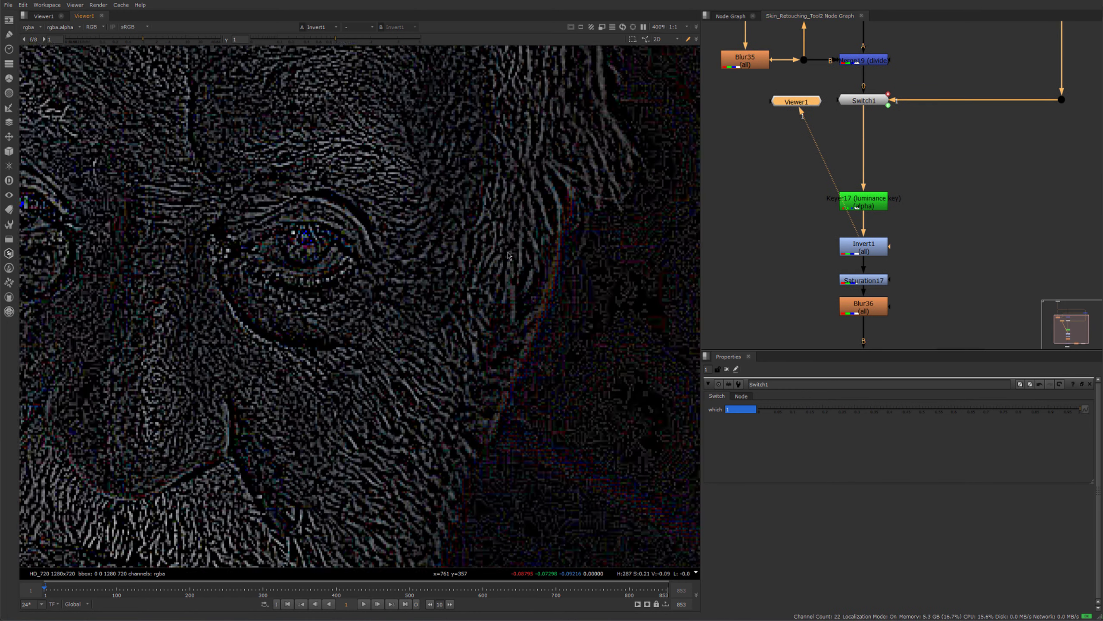
# View Saturation17's output and inspect the desaturated detail across the whole face.
pyautogui.moveTo(935, 267); pyautogui.dragTo(772, 293)
pyautogui.press('1')
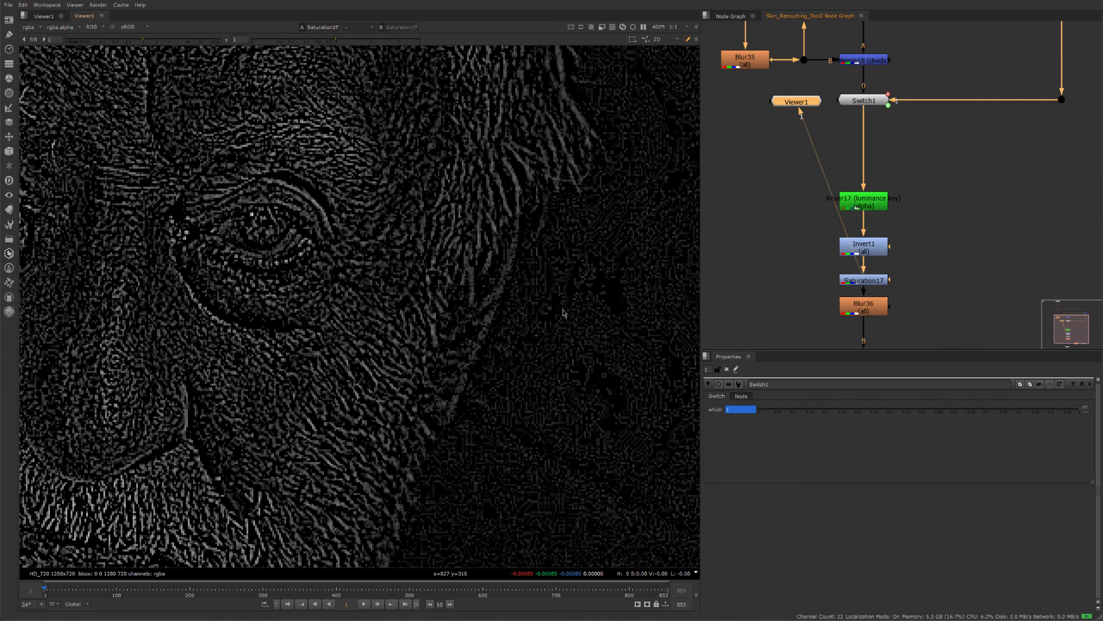
pyautogui.scroll(-8, 648, 331)
pyautogui.scroll(3, 464, 275)
pyautogui.moveTo(507, 342); pyautogui.dragTo(383, 309, button='middle')
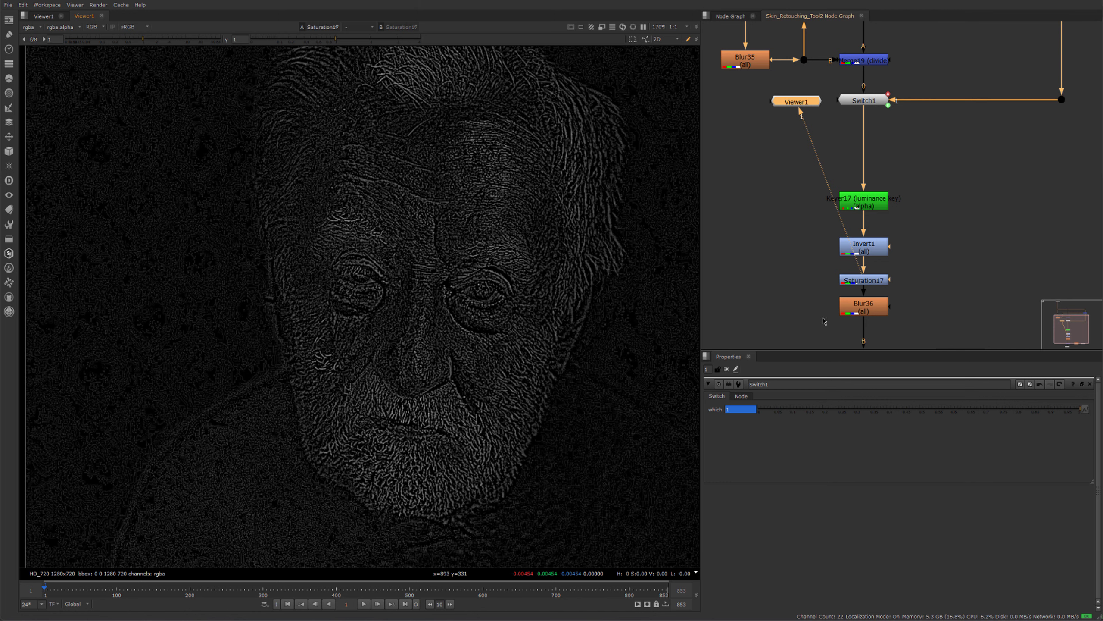
# View Blur36's output and reduce its blur size.
pyautogui.moveTo(912, 333); pyautogui.dragTo(902, 262, button='middle')
pyautogui.moveTo(920, 238); pyautogui.dragTo(718, 267)
pyautogui.press('1')
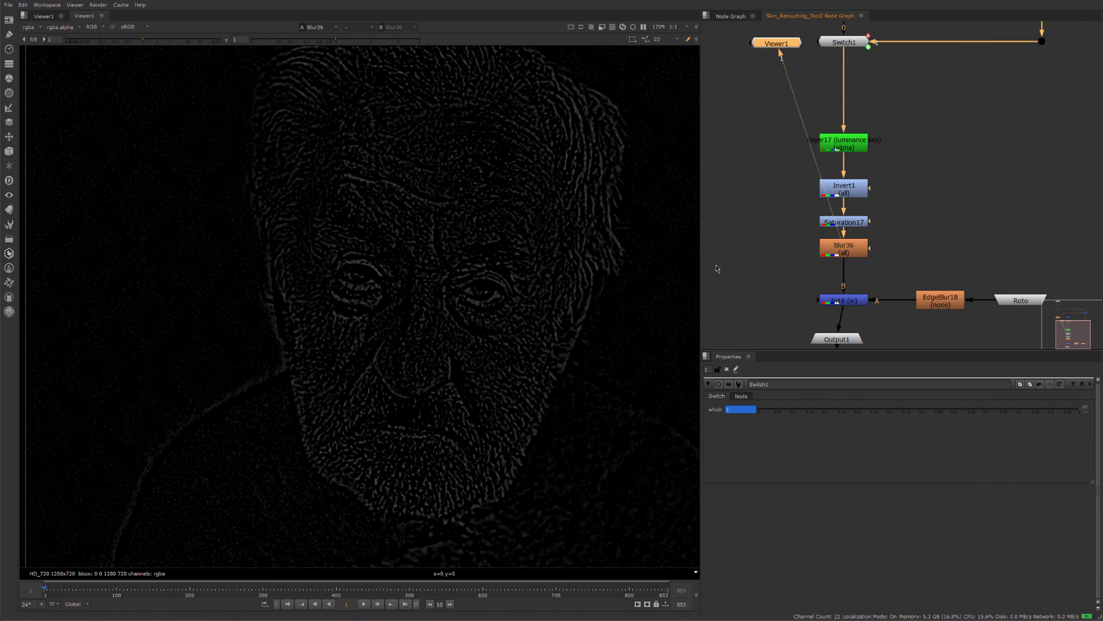
pyautogui.doubleClick(844, 249)
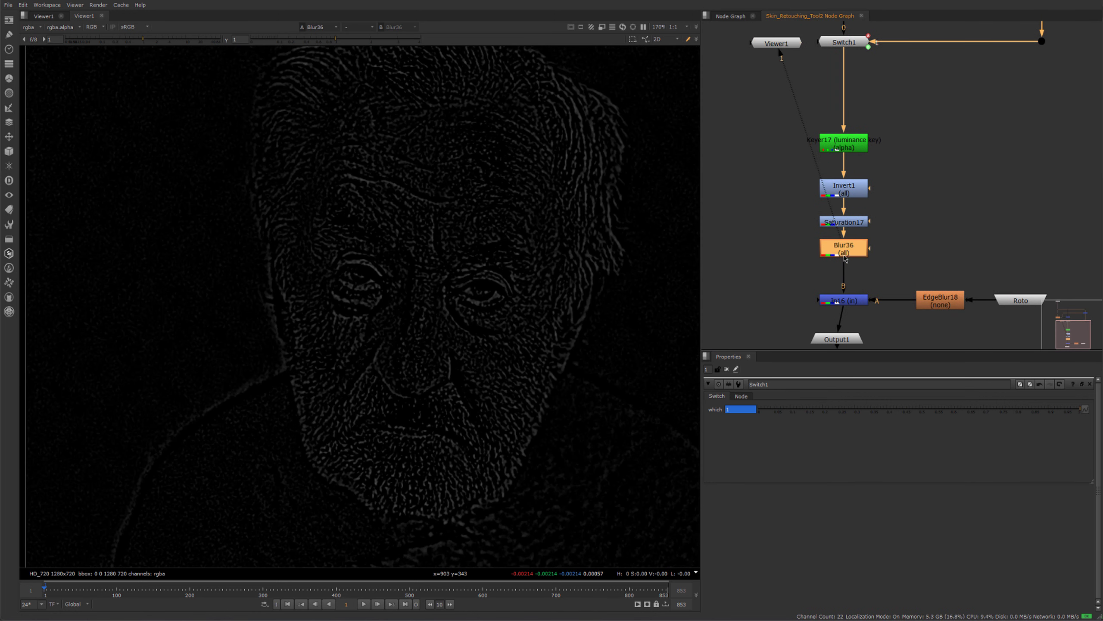
pyautogui.moveTo(817, 419); pyautogui.dragTo(793, 423)
# Set Blur35's size to 7.4 and view the result at Blur36.
pyautogui.moveTo(805, 48); pyautogui.dragTo(839, 132, button='middle')
pyautogui.doubleClick(767, 85)
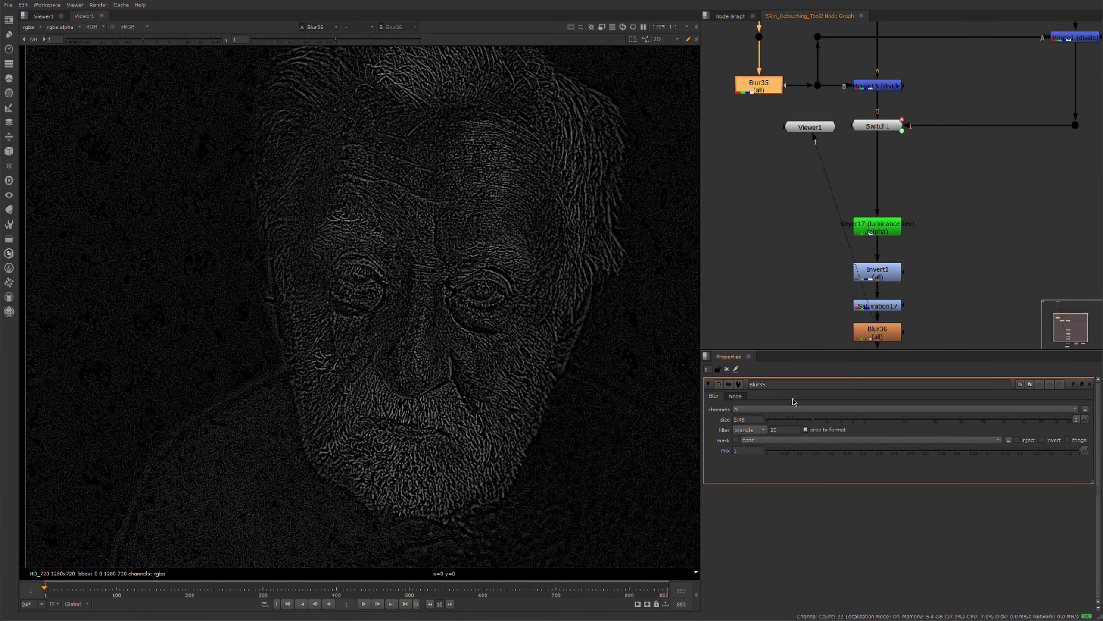
pyautogui.moveTo(817, 423); pyautogui.dragTo(849, 424)
pyautogui.moveTo(857, 293); pyautogui.dragTo(833, 234, button='middle')
pyautogui.moveTo(778, 256); pyautogui.dragTo(899, 294)
pyautogui.press('1')
# Examine the Roto input and EdgeBlur18's properties, and view the output of the In16 merge.
pyautogui.moveTo(884, 306); pyautogui.dragTo(846, 249, button='middle')
pyautogui.moveTo(956, 230)
pyautogui.mouseDown()
pyautogui.moveTo(1021, 303)
pyautogui.moveTo(997, 263)
pyautogui.moveTo(1006, 283)
pyautogui.mouseUp()
pyautogui.moveTo(963, 235); pyautogui.dragTo(1021, 287)
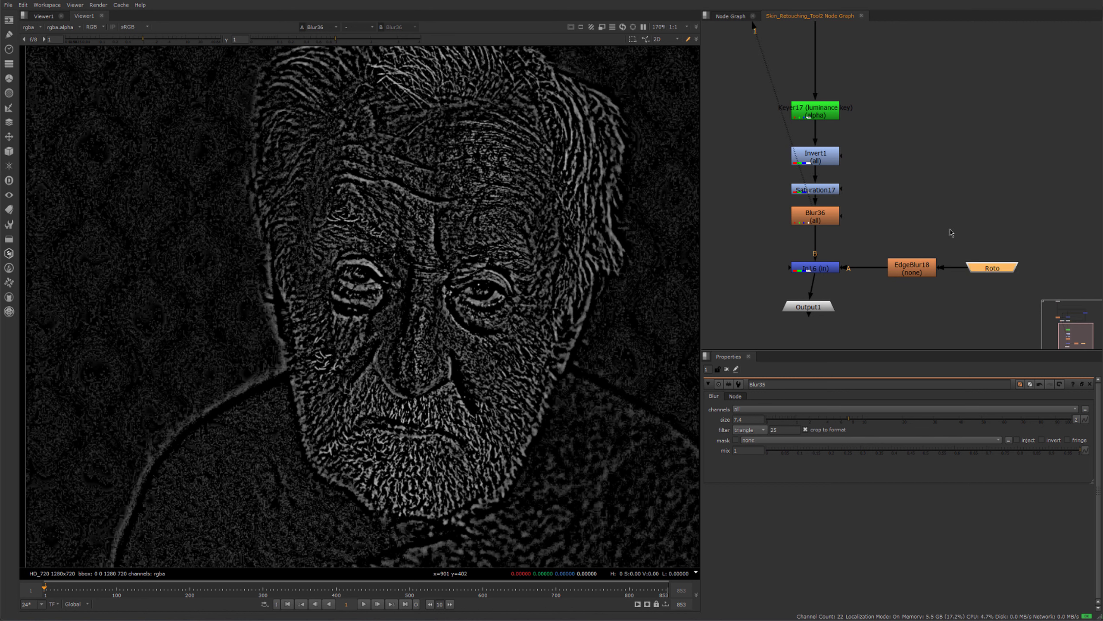
pyautogui.moveTo(950, 229); pyautogui.dragTo(890, 296)
pyautogui.doubleClick(913, 267)
pyautogui.moveTo(756, 246); pyautogui.dragTo(862, 283)
pyautogui.press('1')
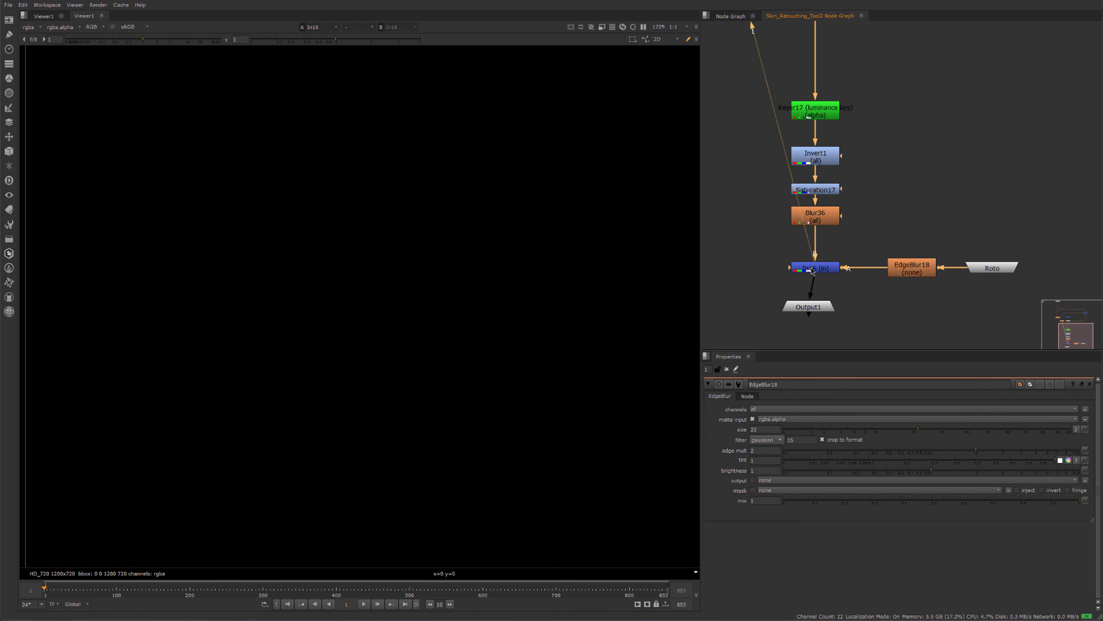
# Add a Roto node above the retouching gizmo in the main node graph and draw a closed five-point Bezier shape.
pyautogui.click(729, 16)
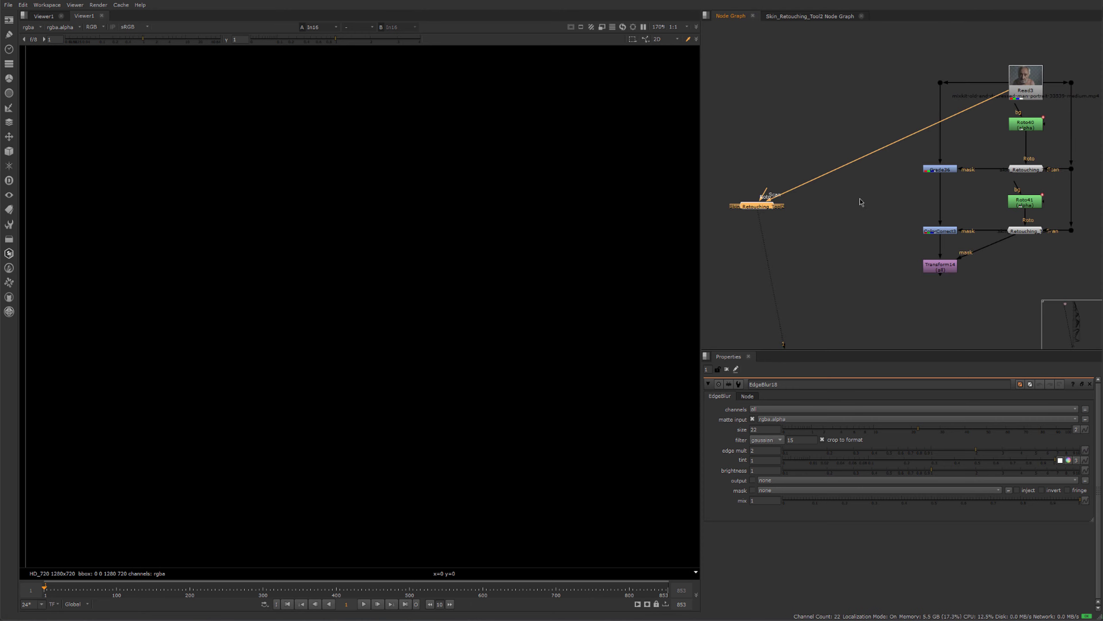
pyautogui.click(789, 165)
pyautogui.press('o')
pyautogui.click(470, 258)
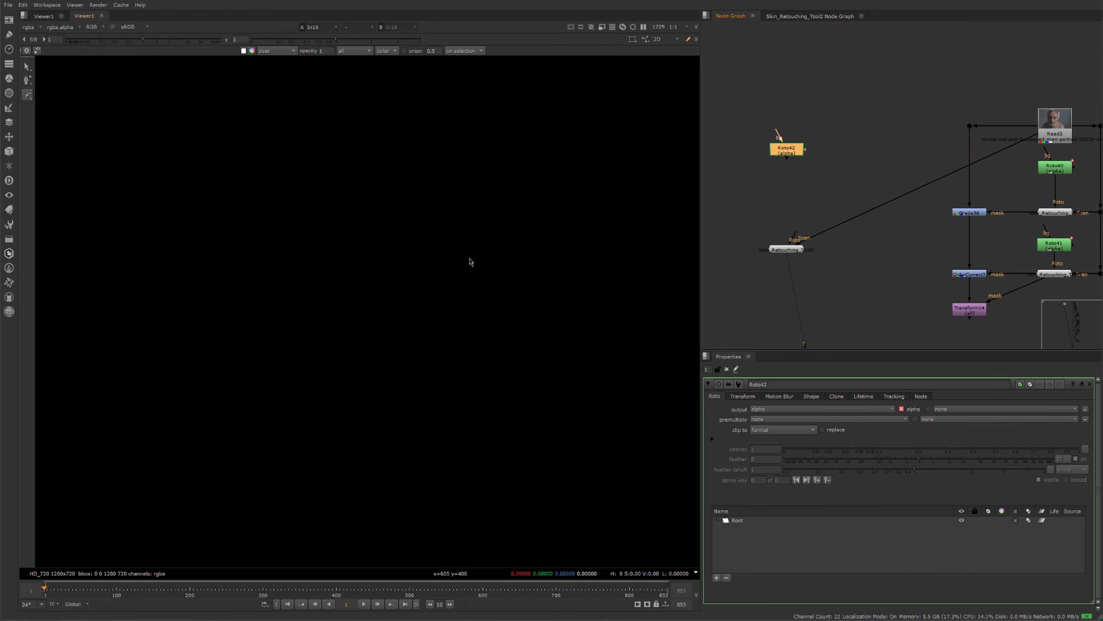
pyautogui.click(431, 278)
pyautogui.click(440, 316)
pyautogui.click(466, 324)
pyautogui.click(491, 298)
pyautogui.click(470, 259)
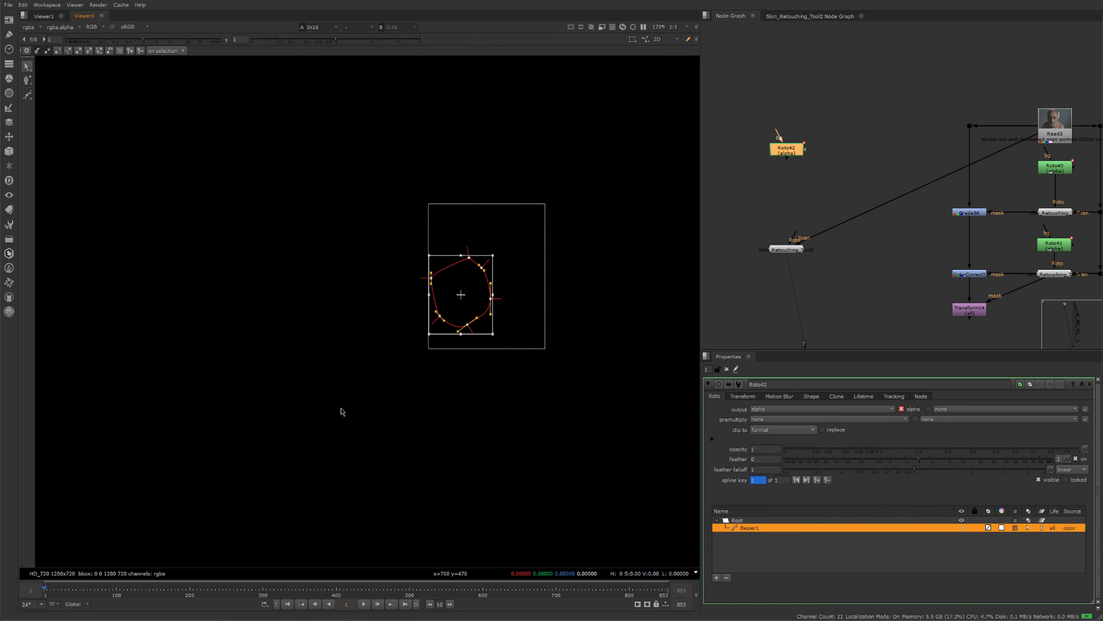
# Connect the new Roto node to the gizmo's Roto input and view the gizmo's output.
pyautogui.moveTo(794, 234); pyautogui.dragTo(787, 151)
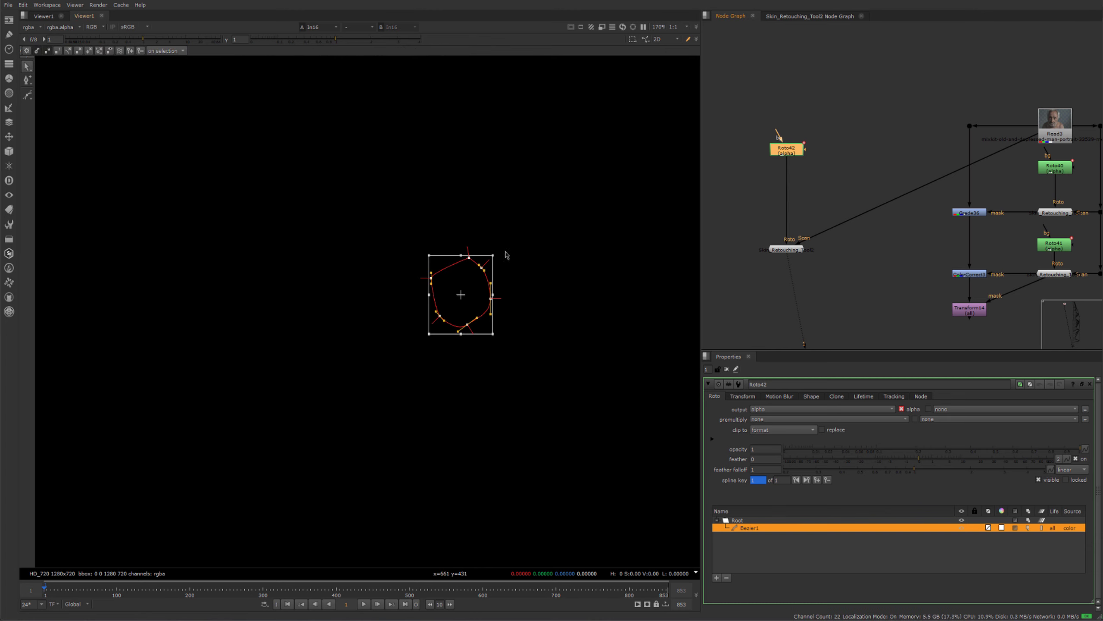
pyautogui.doubleClick(782, 250)
pyautogui.press('1')
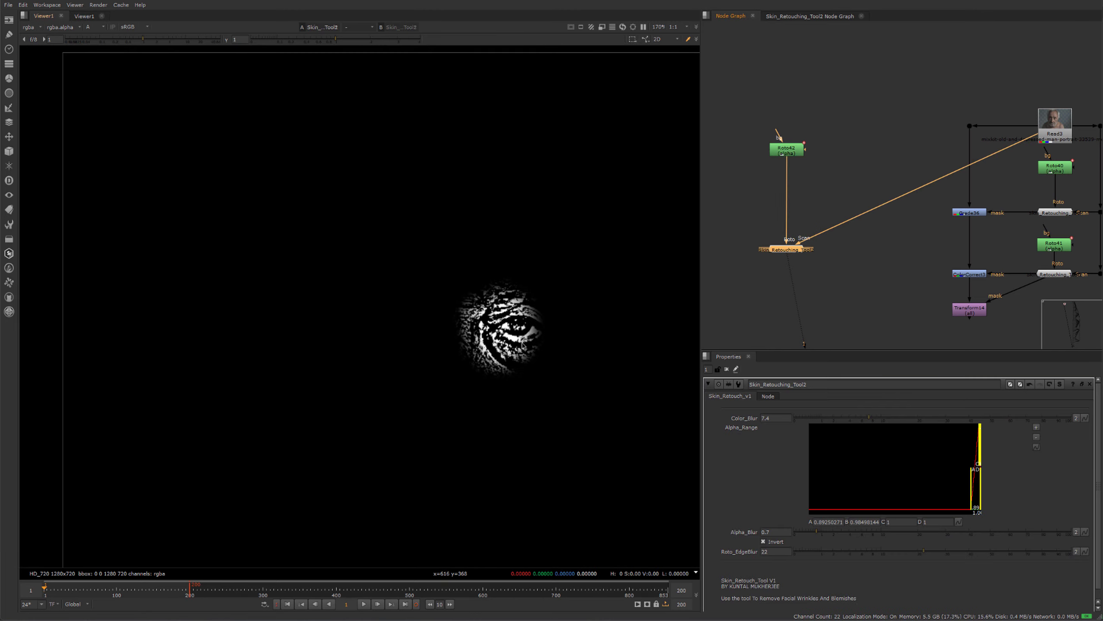
# Move the whole Bezier shape from the eye down onto the cheek.
pyautogui.moveTo(630, 430); pyautogui.dragTo(635, 435)
pyautogui.moveTo(435, 222); pyautogui.dragTo(564, 343)
pyautogui.doubleClick(798, 152)
pyautogui.scroll(-2, 393, 234)
pyautogui.moveTo(387, 226); pyautogui.dragTo(586, 377)
pyautogui.moveTo(465, 310); pyautogui.dragTo(391, 348)
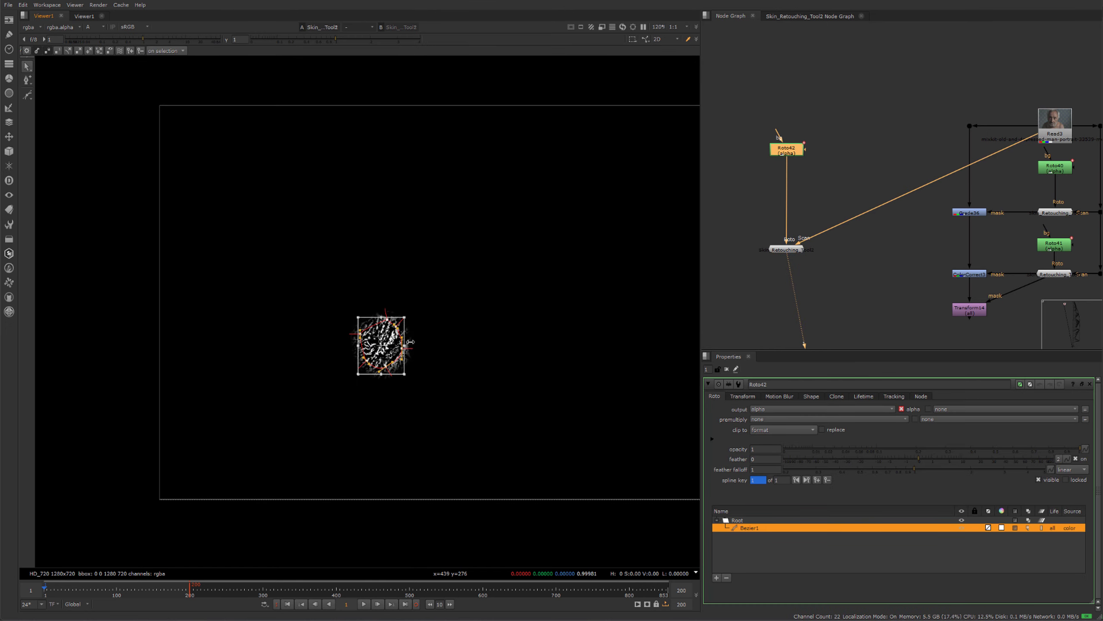
# Open the gizmo's internal node graph and examine the chain from the Switch down to Output1.
pyautogui.moveTo(743, 221); pyautogui.dragTo(862, 305)
pyautogui.click(862, 305)
pyautogui.click(788, 249)
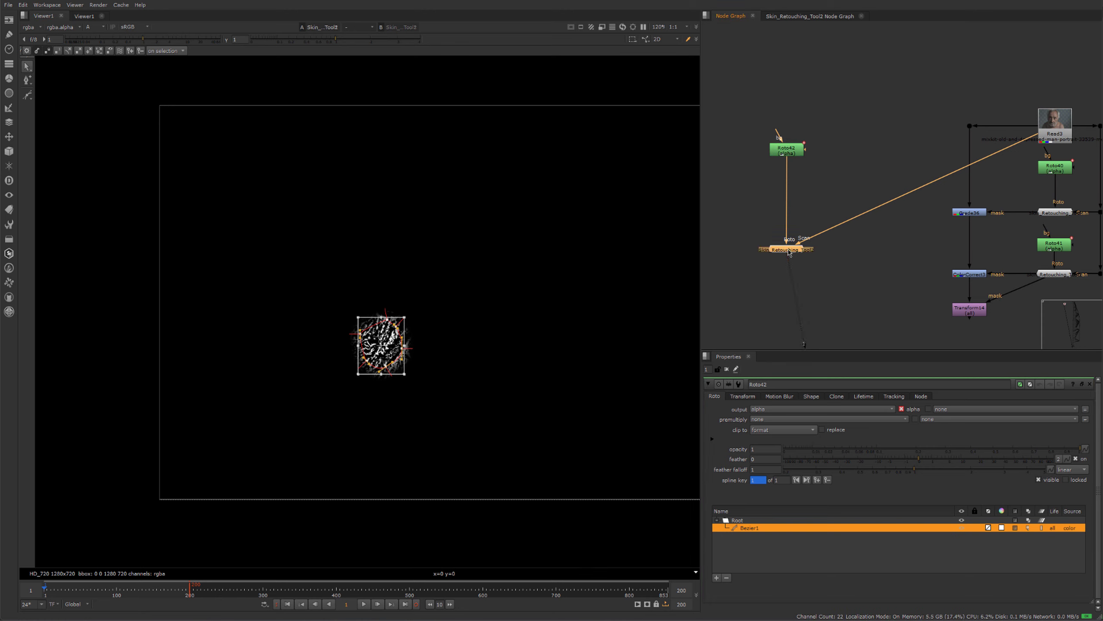
pyautogui.hotkey('ctrl', 'Return')
pyautogui.moveTo(802, 280); pyautogui.dragTo(777, 267, button='middle')
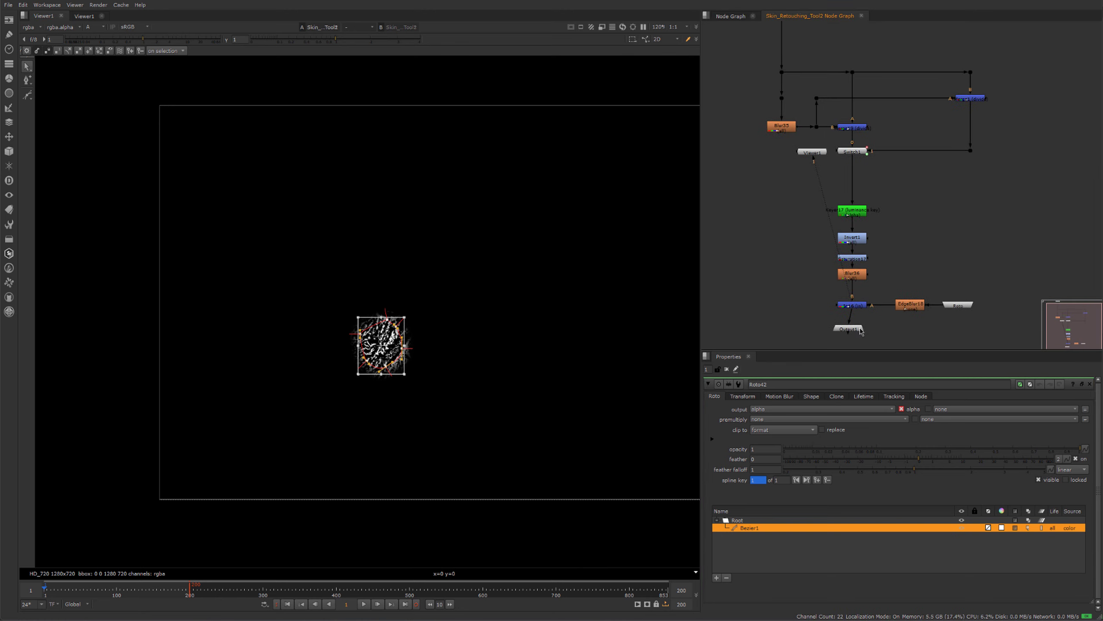
pyautogui.scroll(3, 862, 330)
pyautogui.click(847, 298)
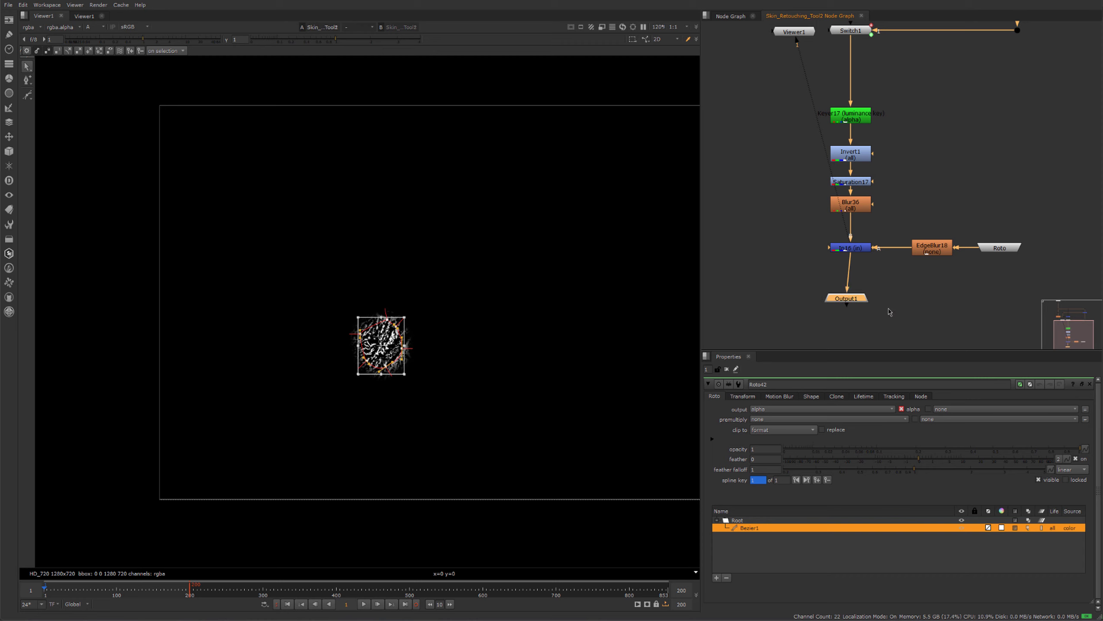
pyautogui.scroll(-5, 813, 305)
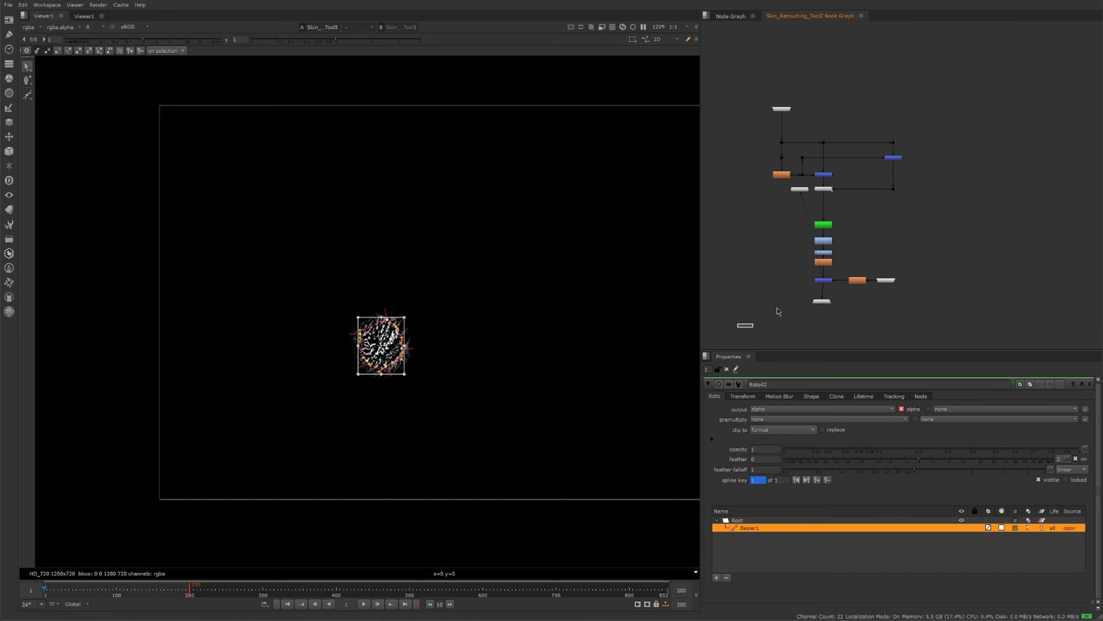
# Move the Output1 node further down, straight below the In16 merge.
pyautogui.moveTo(778, 311); pyautogui.dragTo(953, 76)
pyautogui.click(893, 301)
pyautogui.moveTo(894, 300); pyautogui.dragTo(938, 248, button='middle')
pyautogui.moveTo(828, 242); pyautogui.dragTo(874, 308)
pyautogui.moveTo(803, 270); pyautogui.dragTo(886, 255)
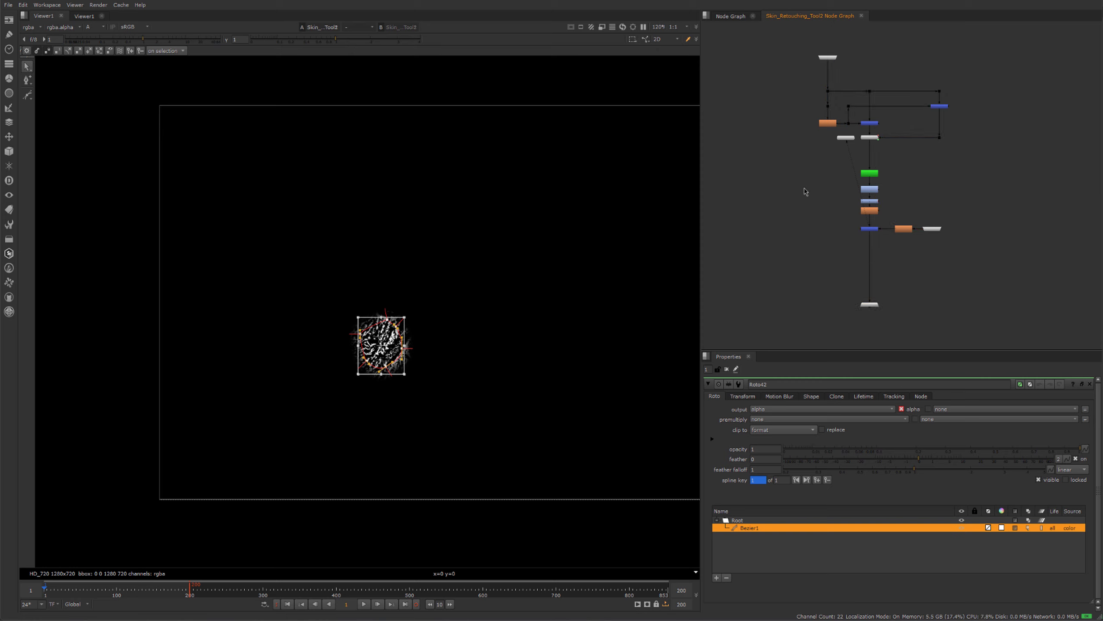
# Move the gizmo closer to its Roto node in the main graph and route its Scan input through two dots.
pyautogui.click(731, 16)
pyautogui.moveTo(785, 258); pyautogui.dragTo(814, 213)
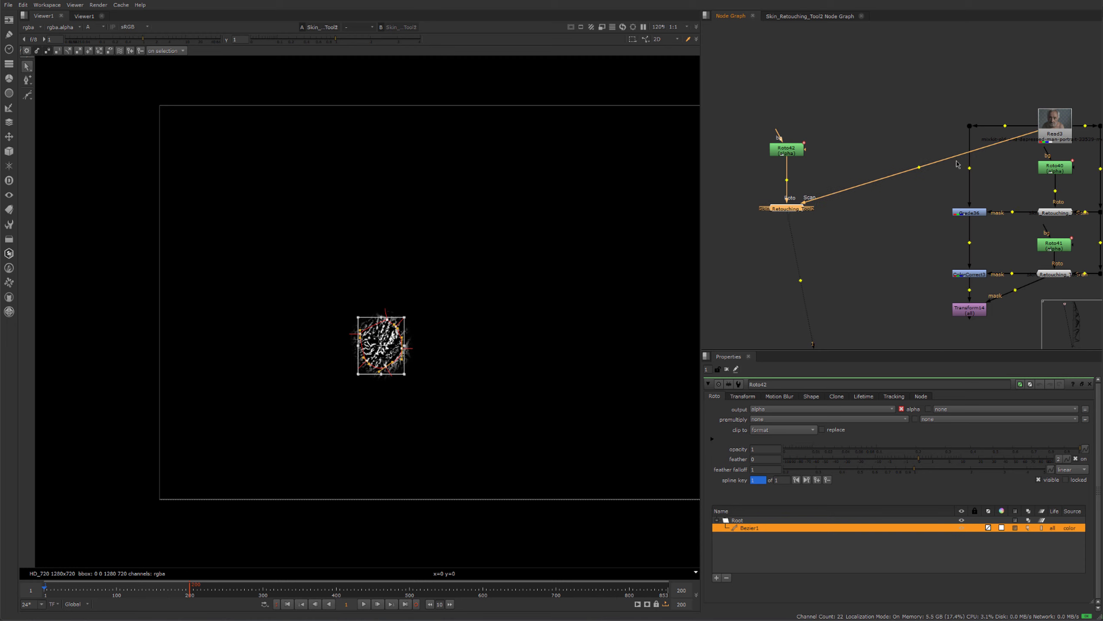
pyautogui.keyDown('ctrl'); pyautogui.moveTo(918, 170); pyautogui.dragTo(883, 113); pyautogui.keyUp('ctrl')
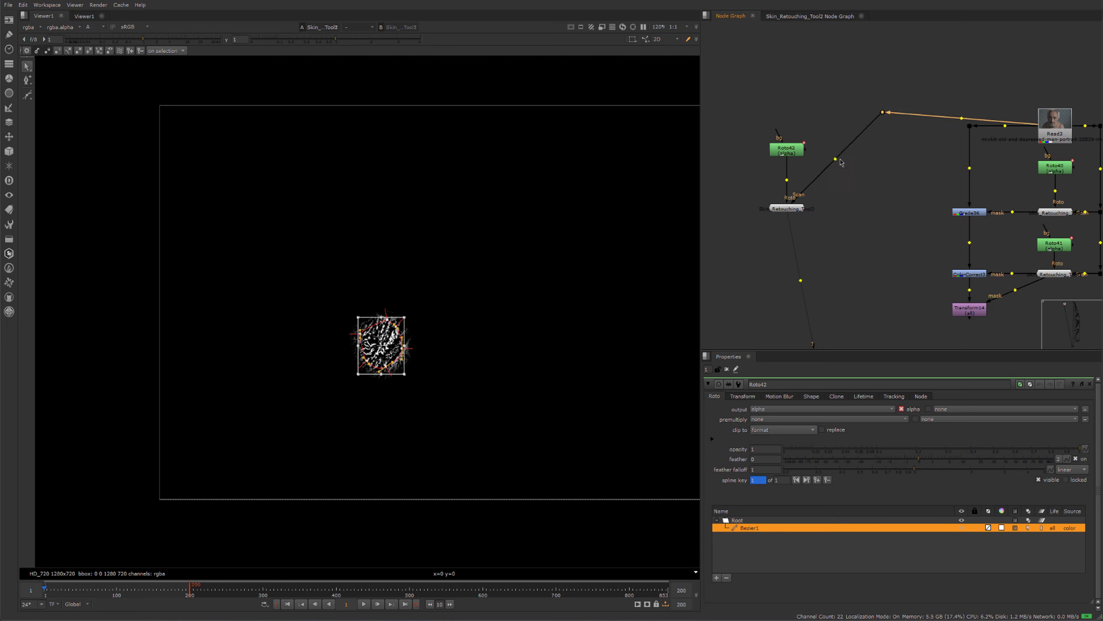
pyautogui.keyDown('ctrl'); pyautogui.moveTo(843, 161); pyautogui.dragTo(884, 212); pyautogui.keyUp('ctrl')
# Open the gizmo's properties and view its output, toggling the alpha channel display.
pyautogui.click(788, 209)
pyautogui.doubleClick(788, 210)
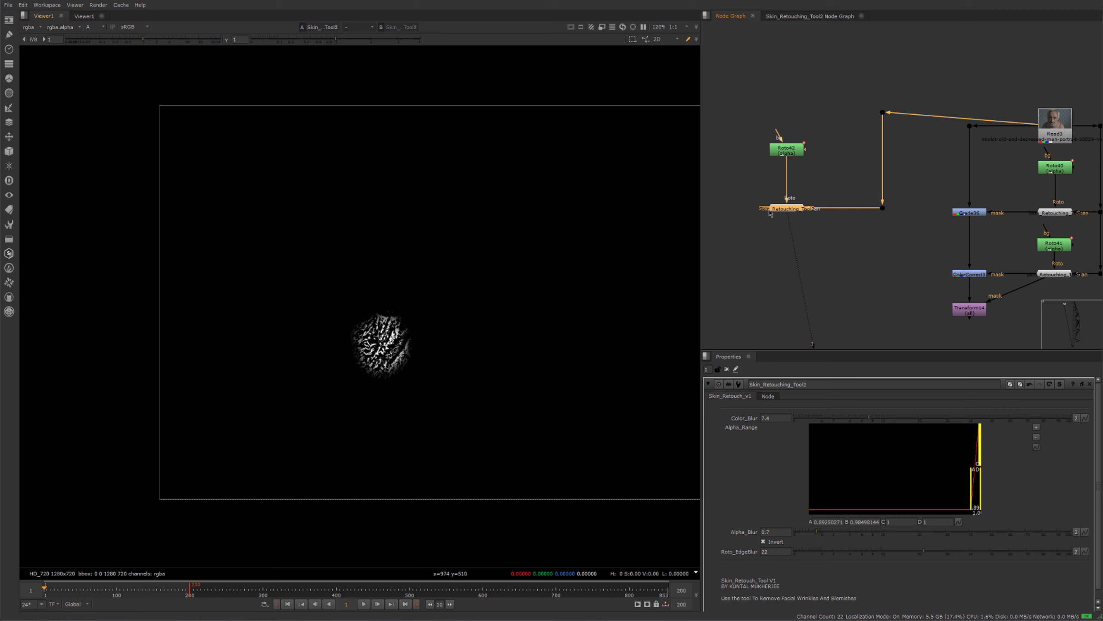
pyautogui.click(749, 185)
pyautogui.click(787, 208)
pyautogui.press('1')
pyautogui.press('a')
pyautogui.press('a')
pyautogui.scroll(-4, 852, 245)
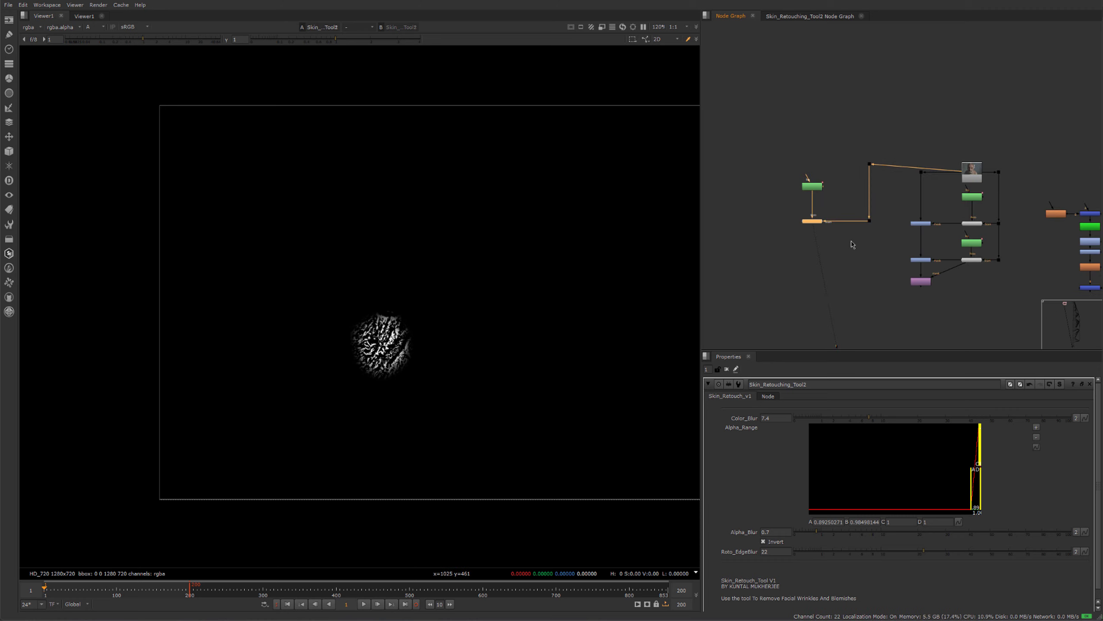
# View the Read3 source plate and examine the gizmo setup with its Roto and Scan inputs.
pyautogui.moveTo(769, 107); pyautogui.dragTo(1006, 298)
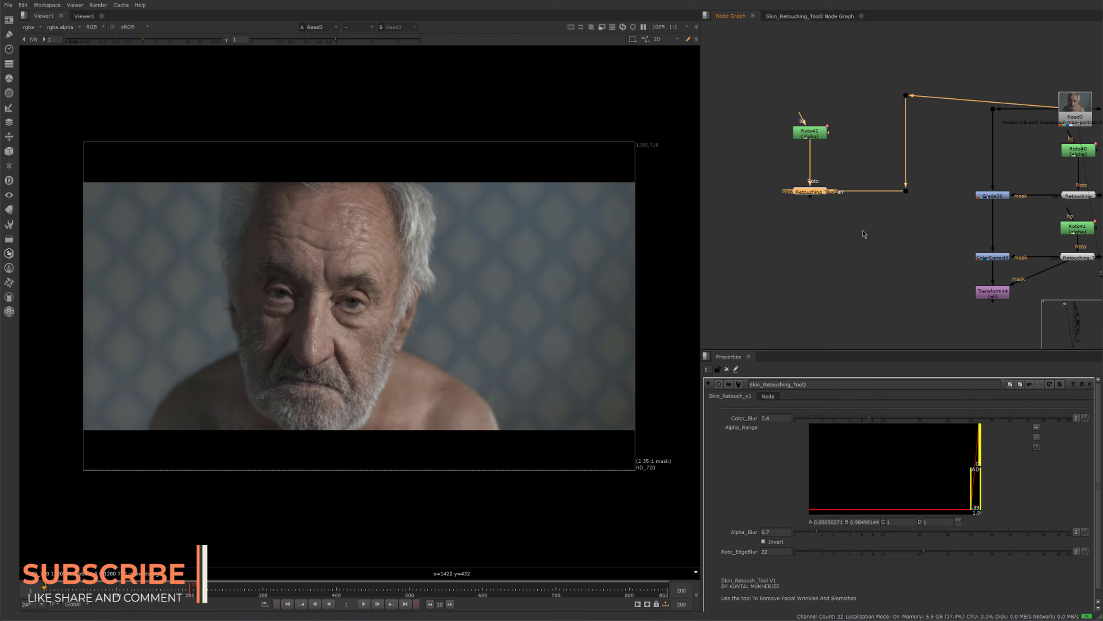
pyautogui.moveTo(908, 243); pyautogui.dragTo(869, 237, button='middle')
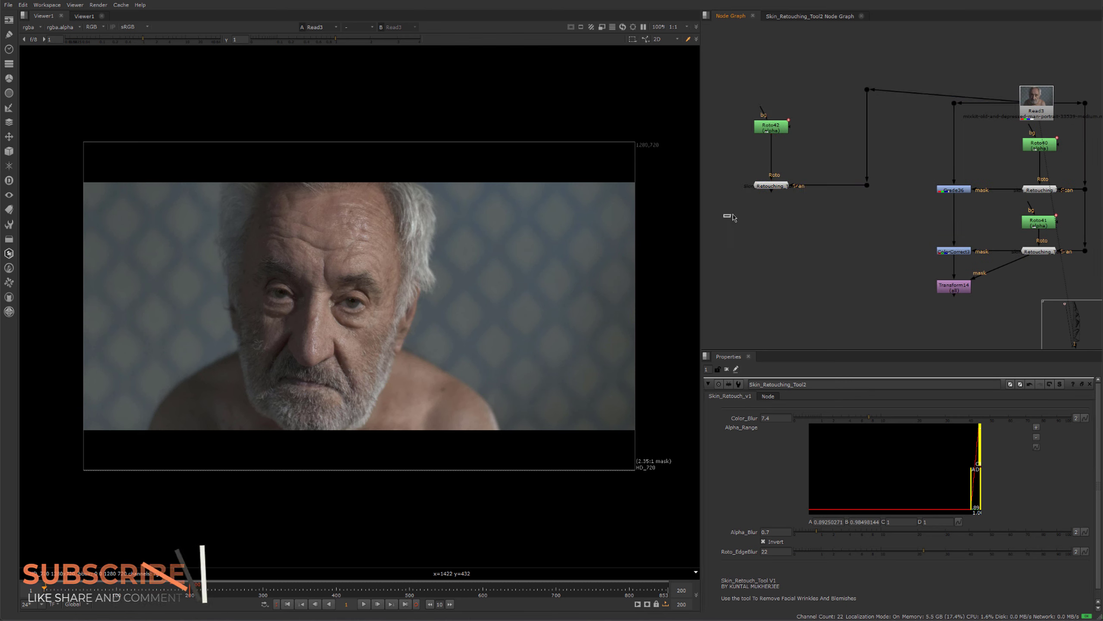
pyautogui.moveTo(724, 217); pyautogui.dragTo(820, 153)
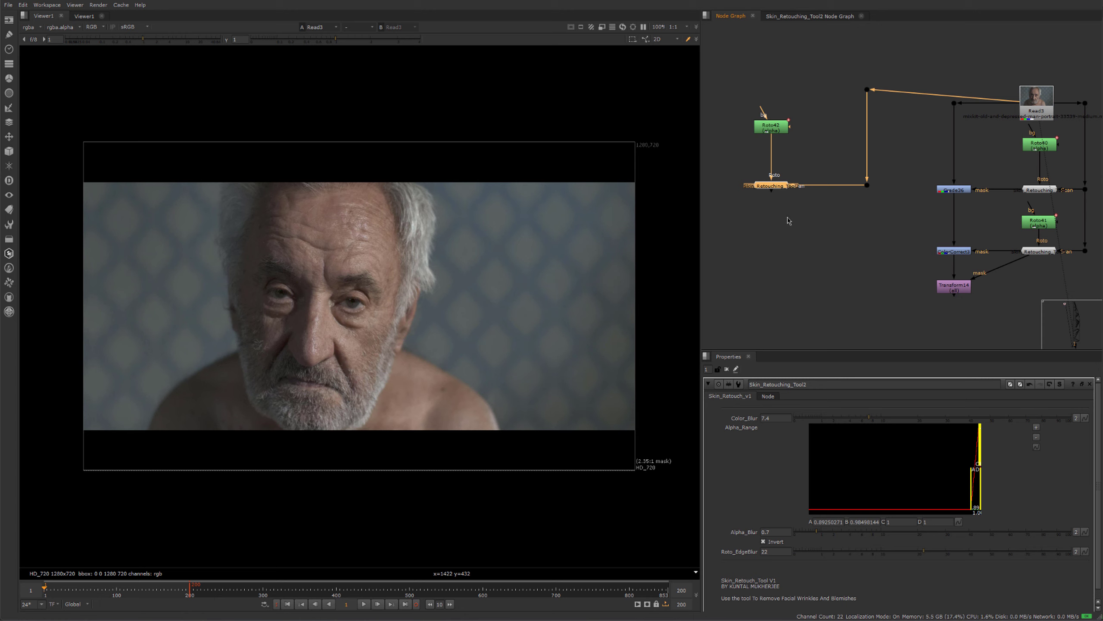
pyautogui.moveTo(725, 216); pyautogui.dragTo(803, 176)
# View the final composite at the Remove2 node near the end of the script.
pyautogui.scroll(-10, 806, 216)
pyautogui.moveTo(931, 337); pyautogui.dragTo(862, 69, button='middle')
pyautogui.scroll(10, 863, 260)
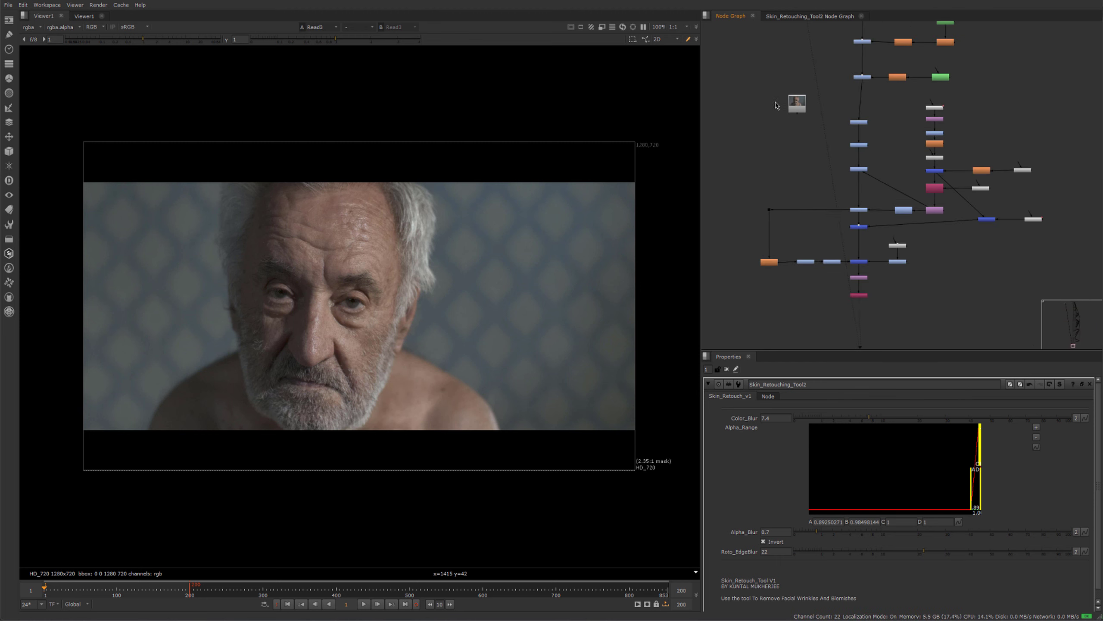
pyautogui.moveTo(821, 286); pyautogui.dragTo(963, 333)
pyautogui.press('1')
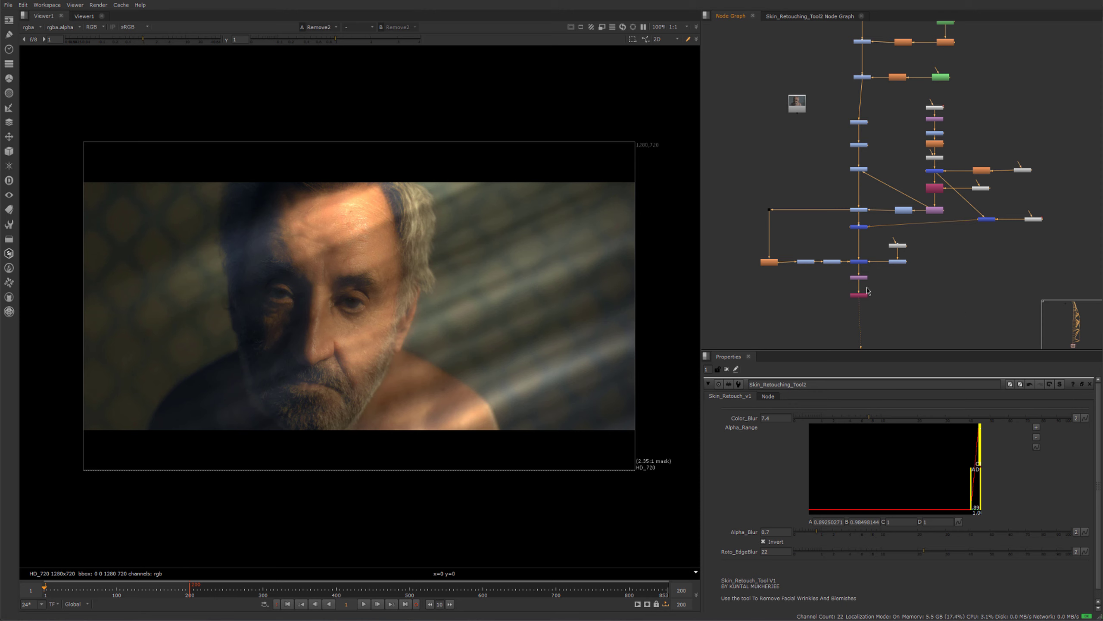
# Examine the main comp chain and select its two masked side branches above the final nodes.
pyautogui.scroll(-4, 869, 290)
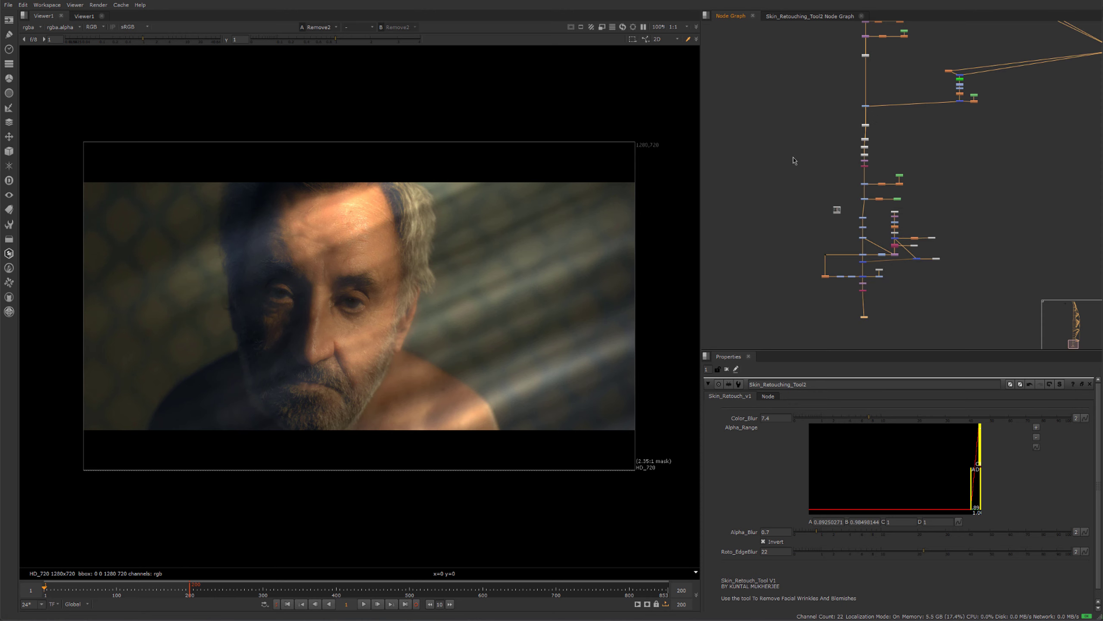
pyautogui.moveTo(794, 160); pyautogui.dragTo(812, 185, button='middle')
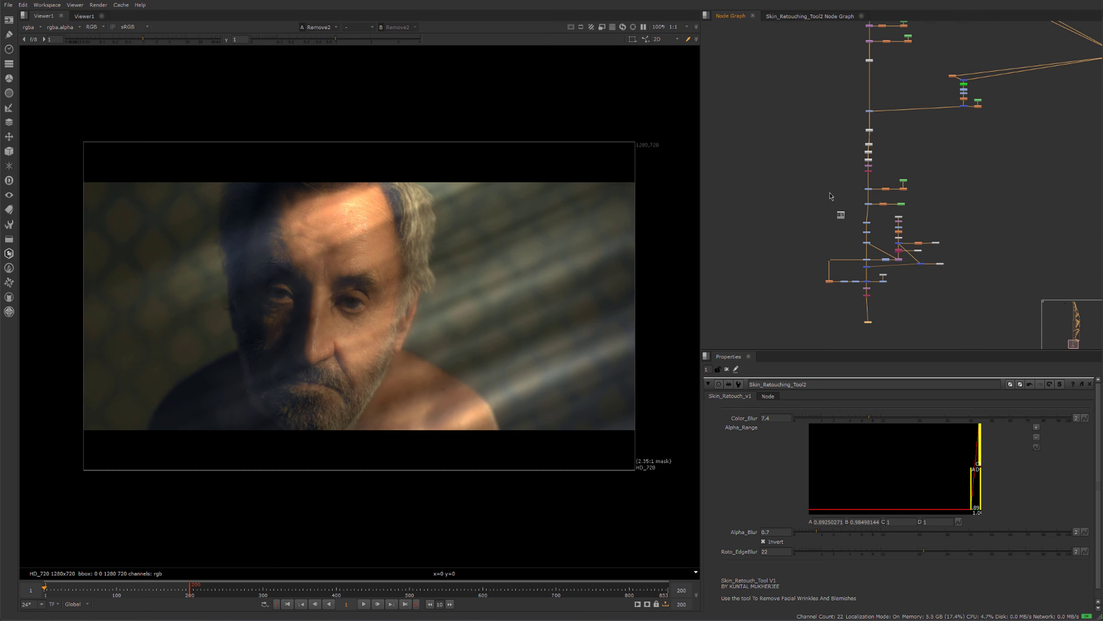
pyautogui.scroll(2, 840, 194)
pyautogui.moveTo(840, 163); pyautogui.dragTo(982, 236)
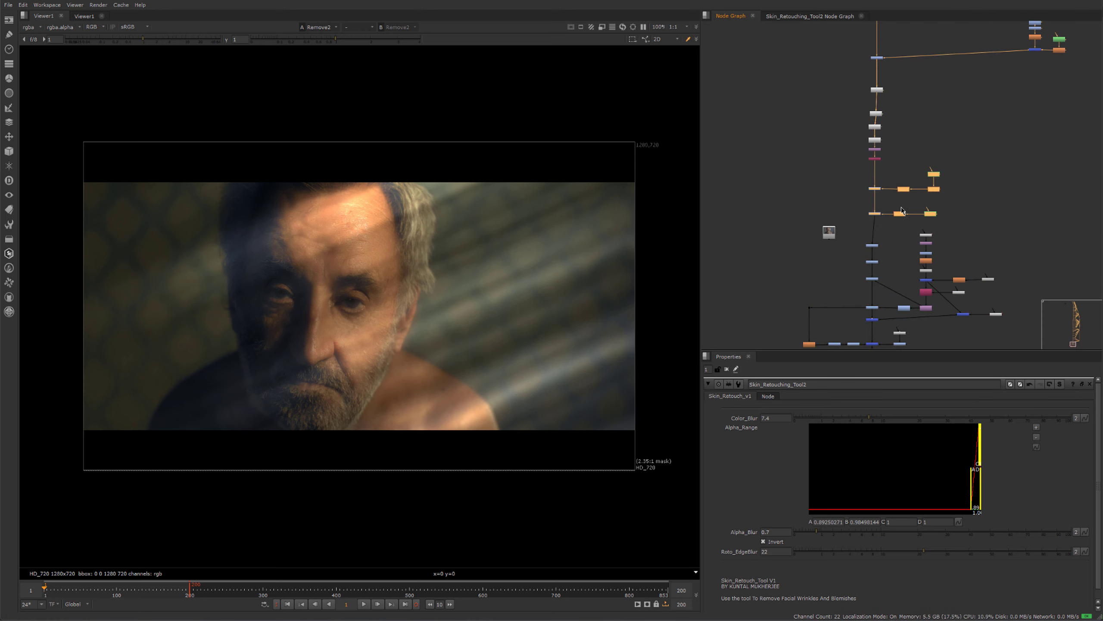
pyautogui.scroll(2, 874, 221)
pyautogui.moveTo(874, 220); pyautogui.dragTo(870, 220)
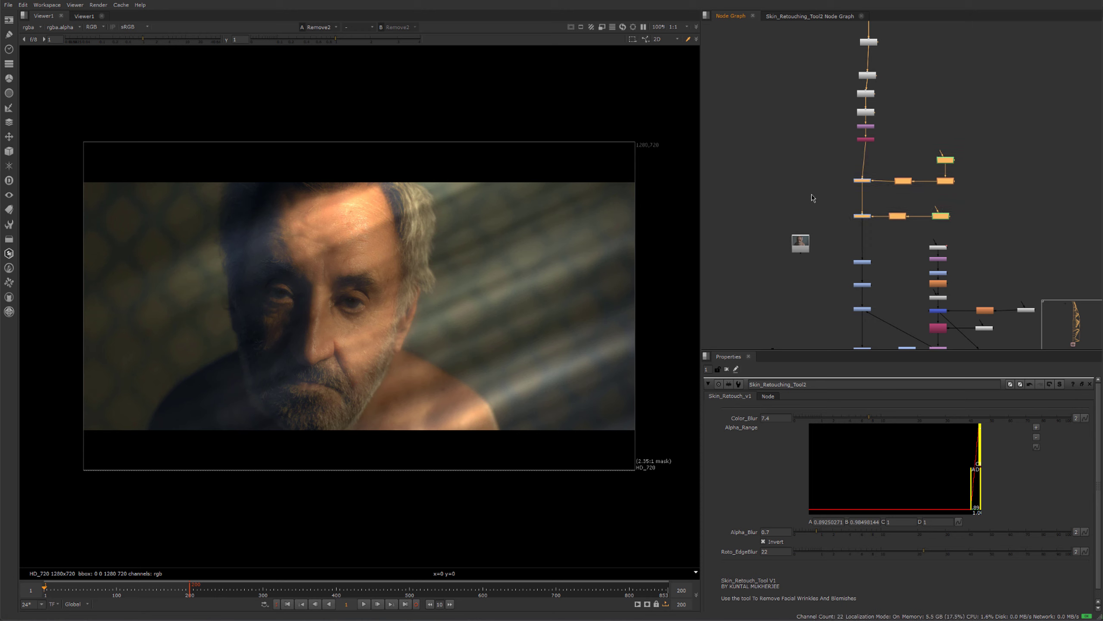